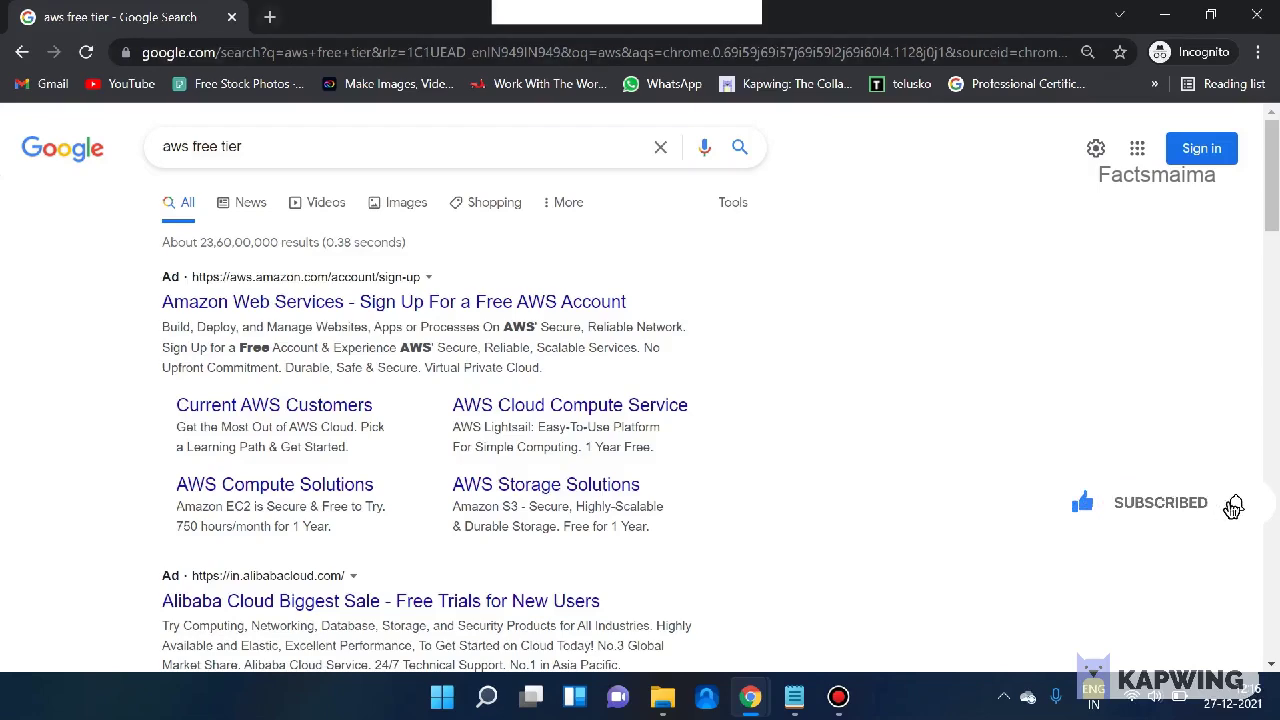
- Search 'google trends' in a new Incognito tab and open the Google Trends site
{"action": "left_click", "coordinate": [269, 17]}
{"action": "type", "text": "google "}
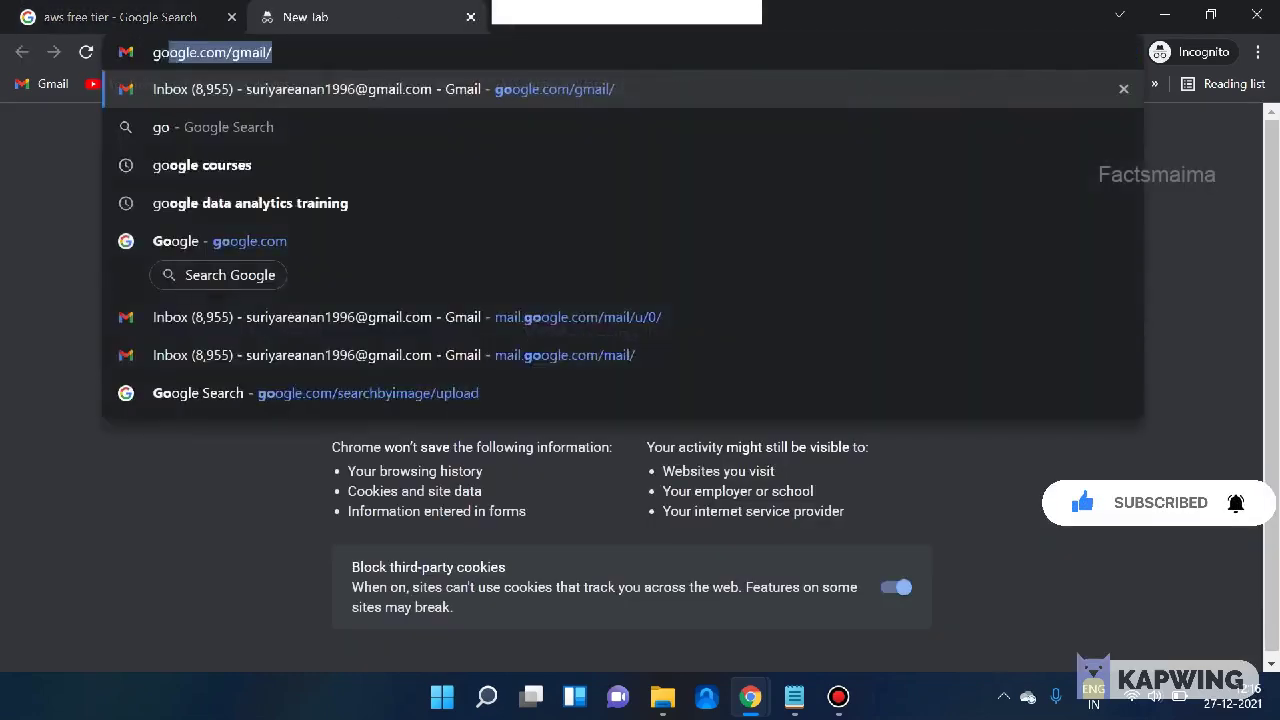
{"action": "type", "text": "tre"}
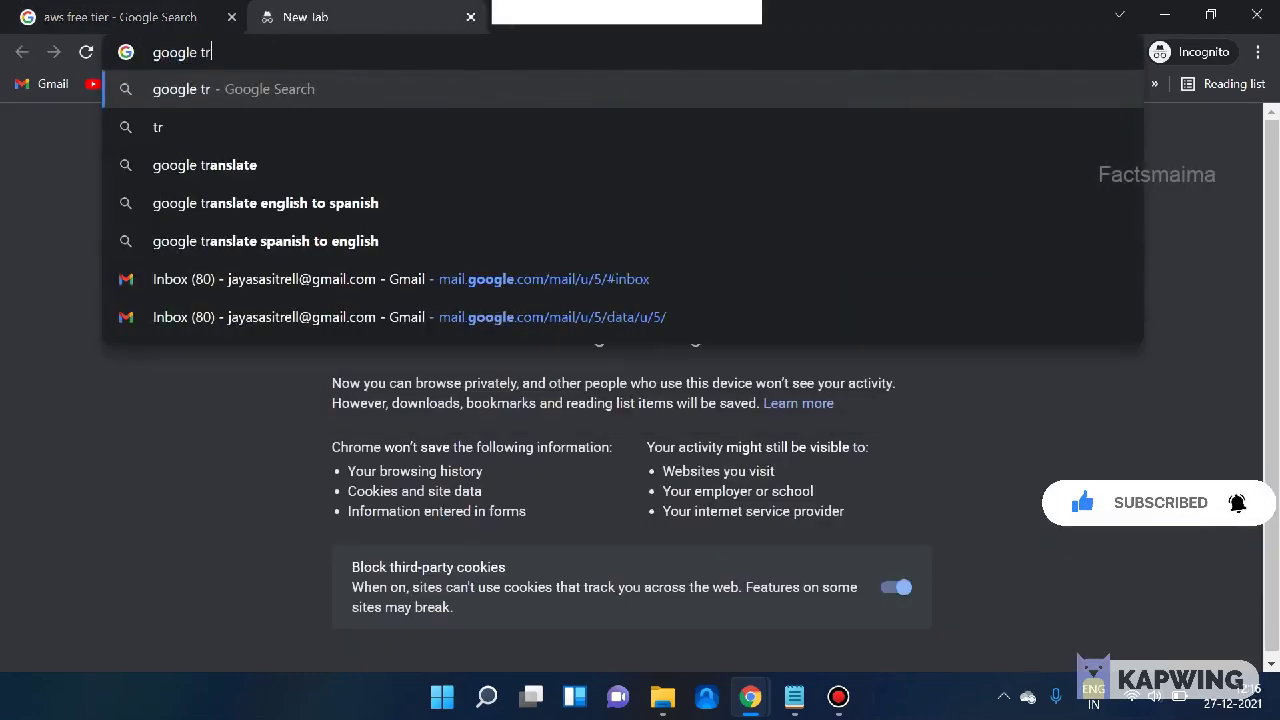
{"action": "key", "text": "Down"}
{"action": "key", "text": "Down"}
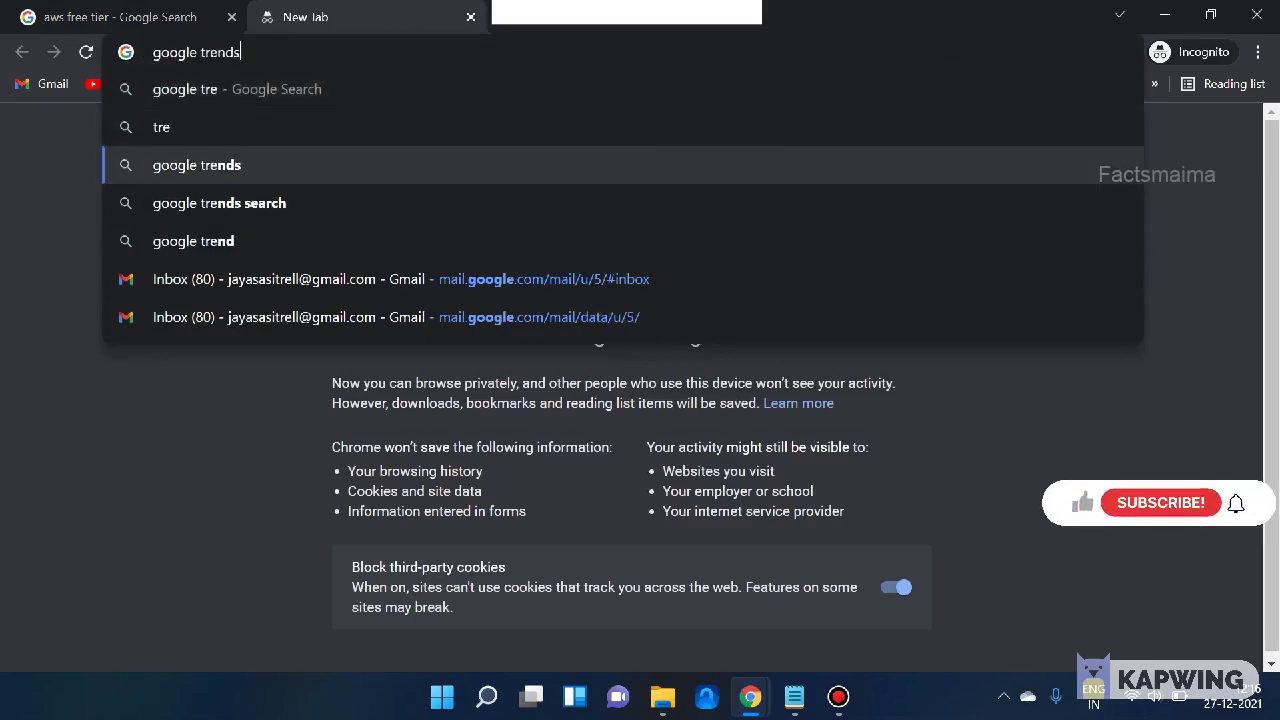
{"action": "key", "text": "Return"}
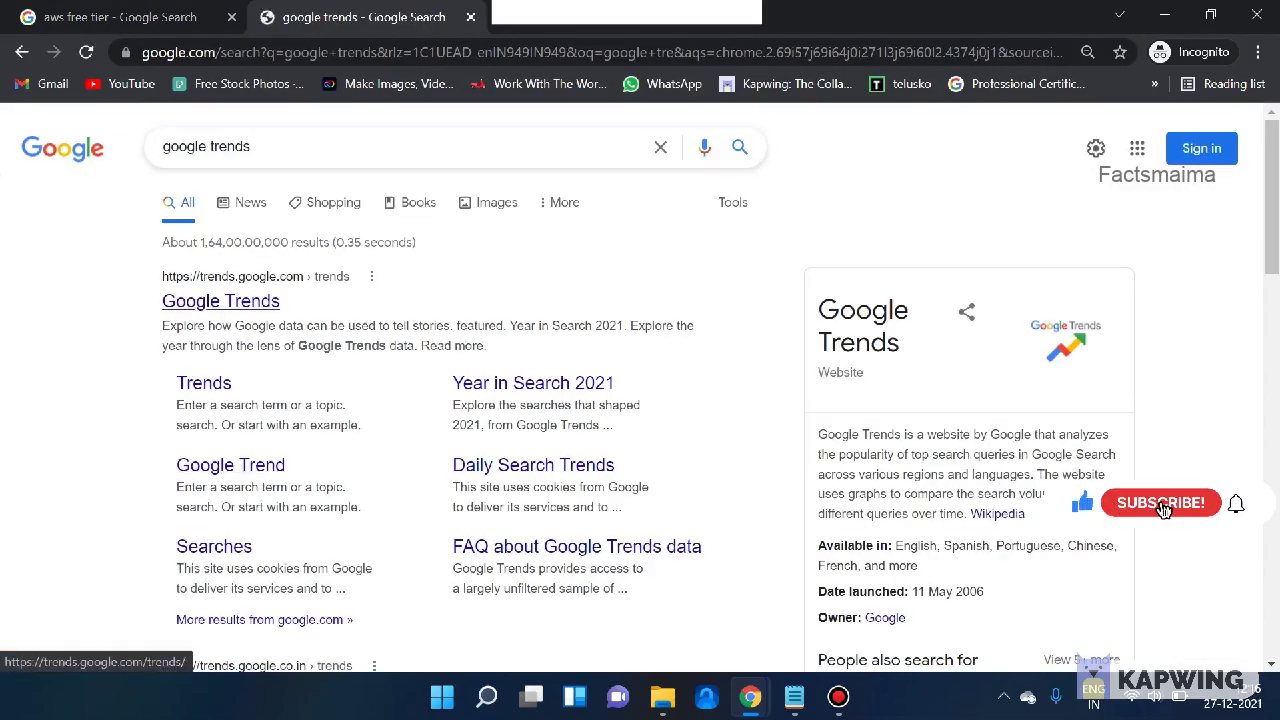
{"action": "left_click", "coordinate": [220, 301]}
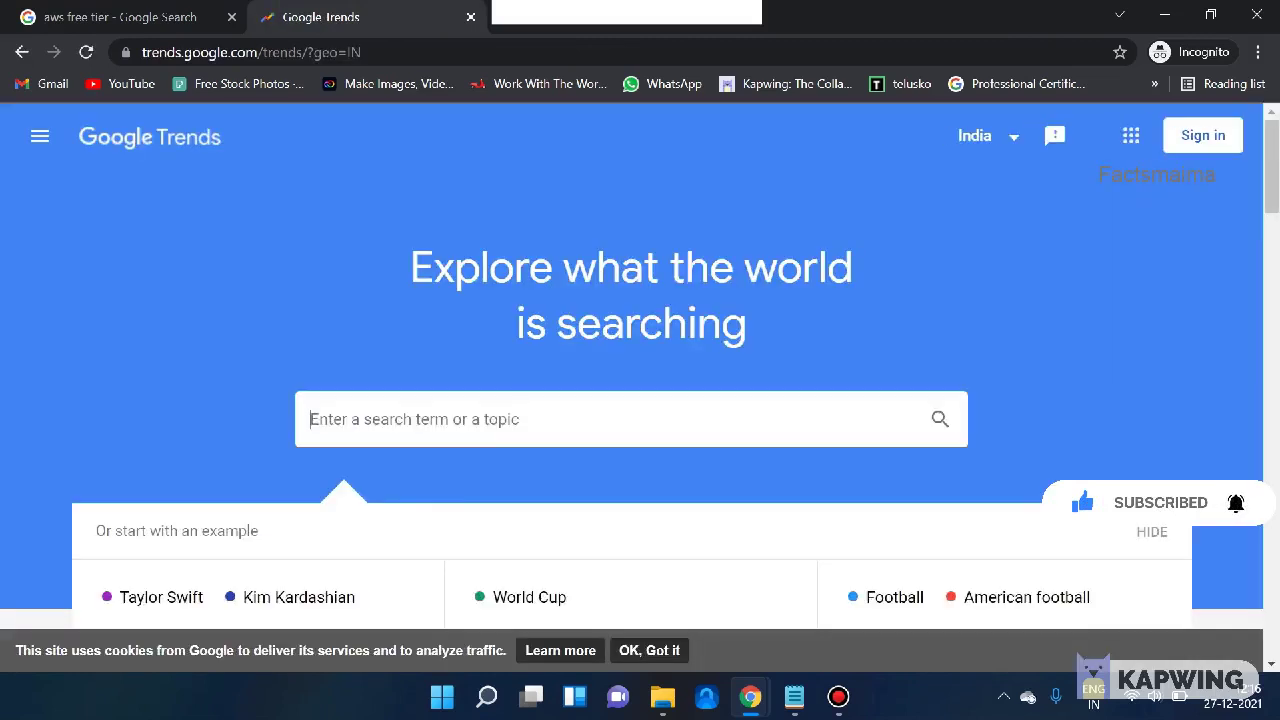
- Compare Google Trends search interest for aws, azure and gcp
{"action": "type", "text": "aws"}
{"action": "key", "text": "Return"}
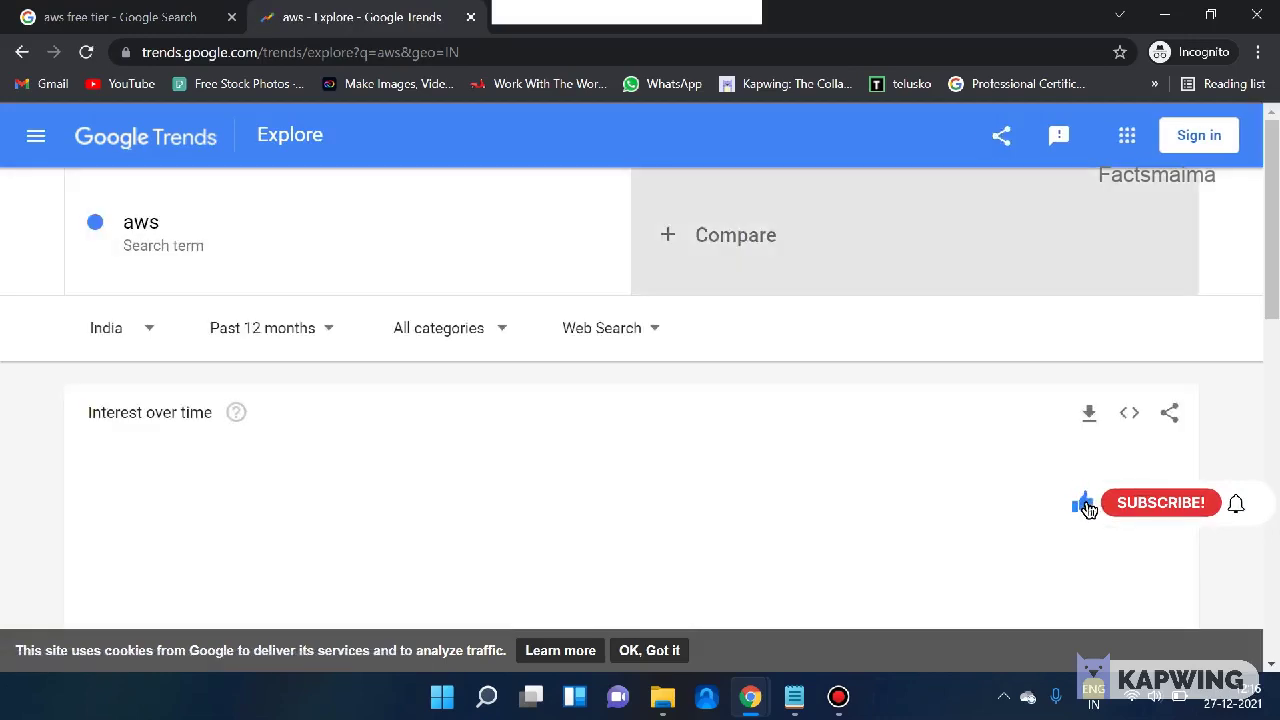
{"action": "type", "text": "azure"}
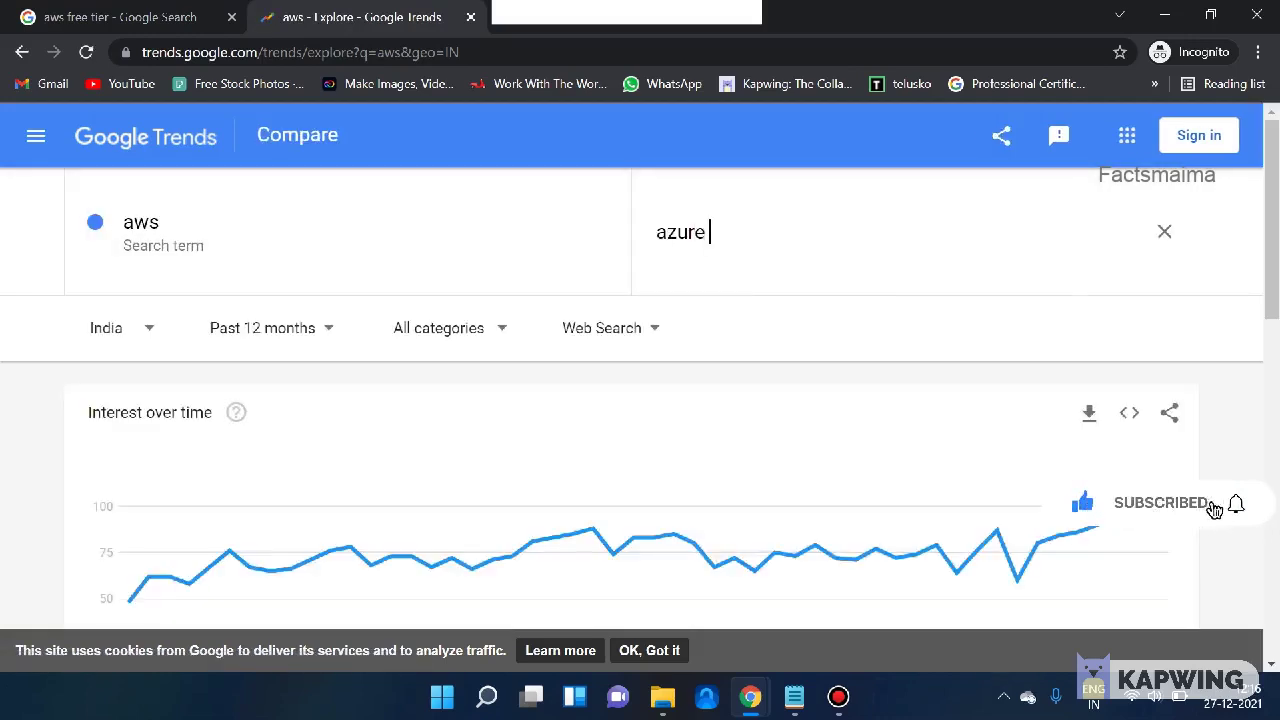
{"action": "key", "text": "Return"}
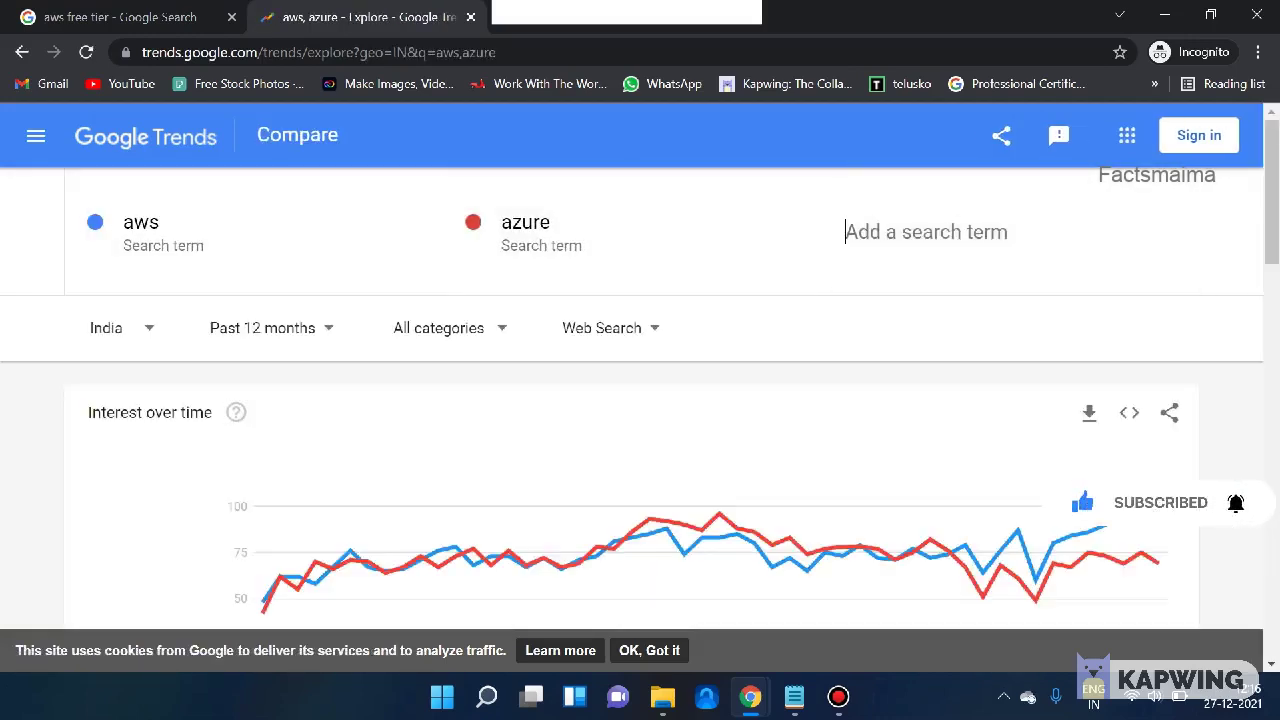
{"action": "type", "text": "gcp"}
{"action": "key", "text": "Return"}
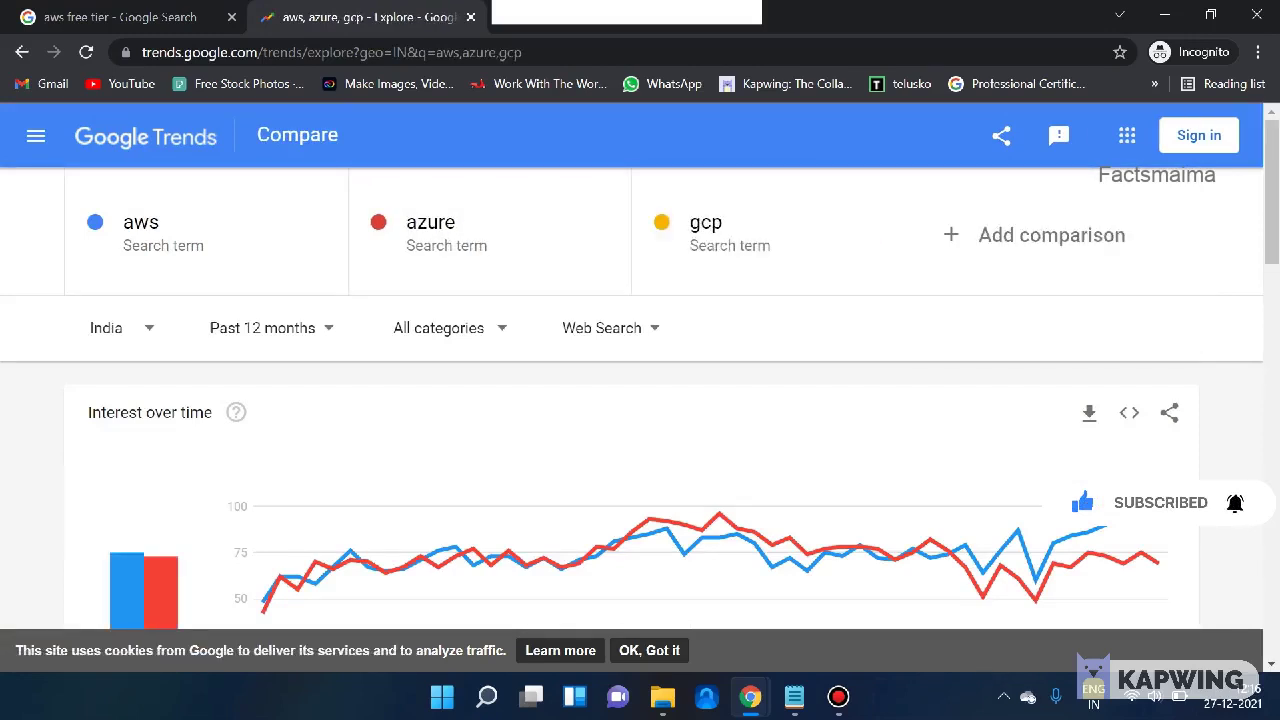
{"action": "scroll", "coordinate": [640, 400], "scroll_direction": "down", "scroll_amount": 3}
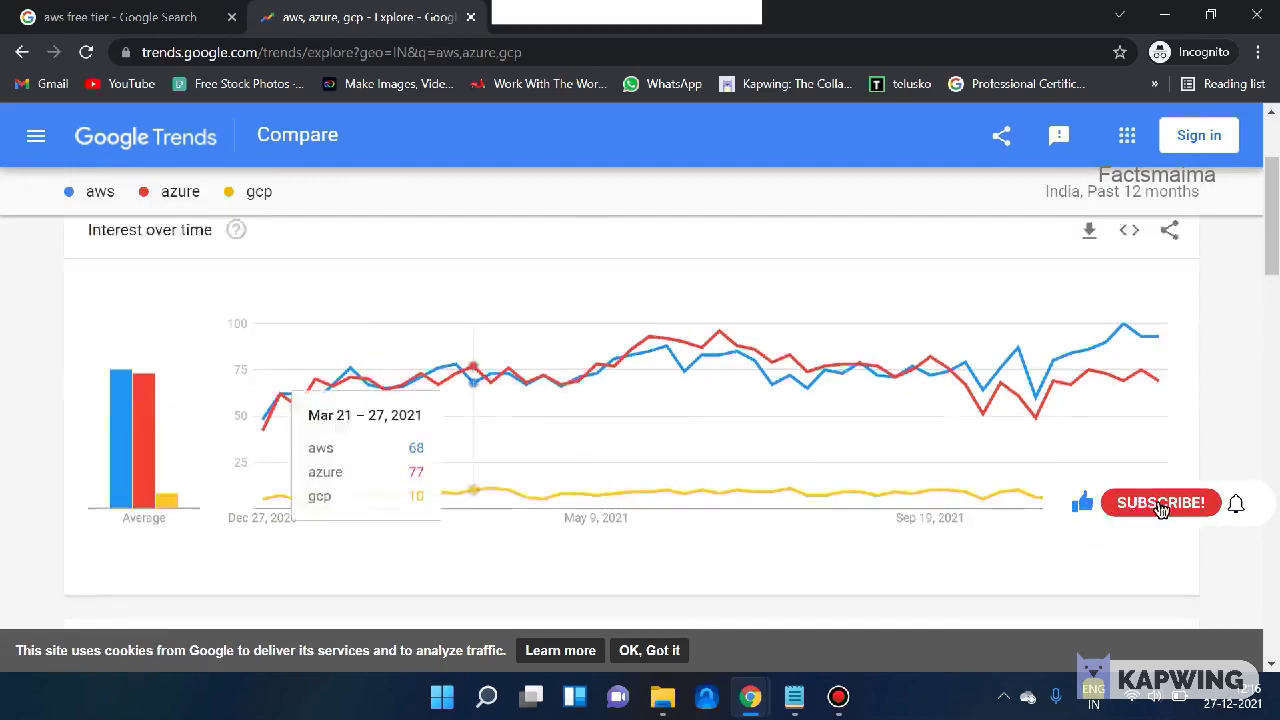
{"action": "scroll", "coordinate": [1150, 505], "scroll_direction": "up", "scroll_amount": 3}
{"action": "scroll", "coordinate": [1190, 508], "scroll_direction": "down", "scroll_amount": 1}
{"action": "scroll", "coordinate": [130, 480], "scroll_direction": "down", "scroll_amount": 1}
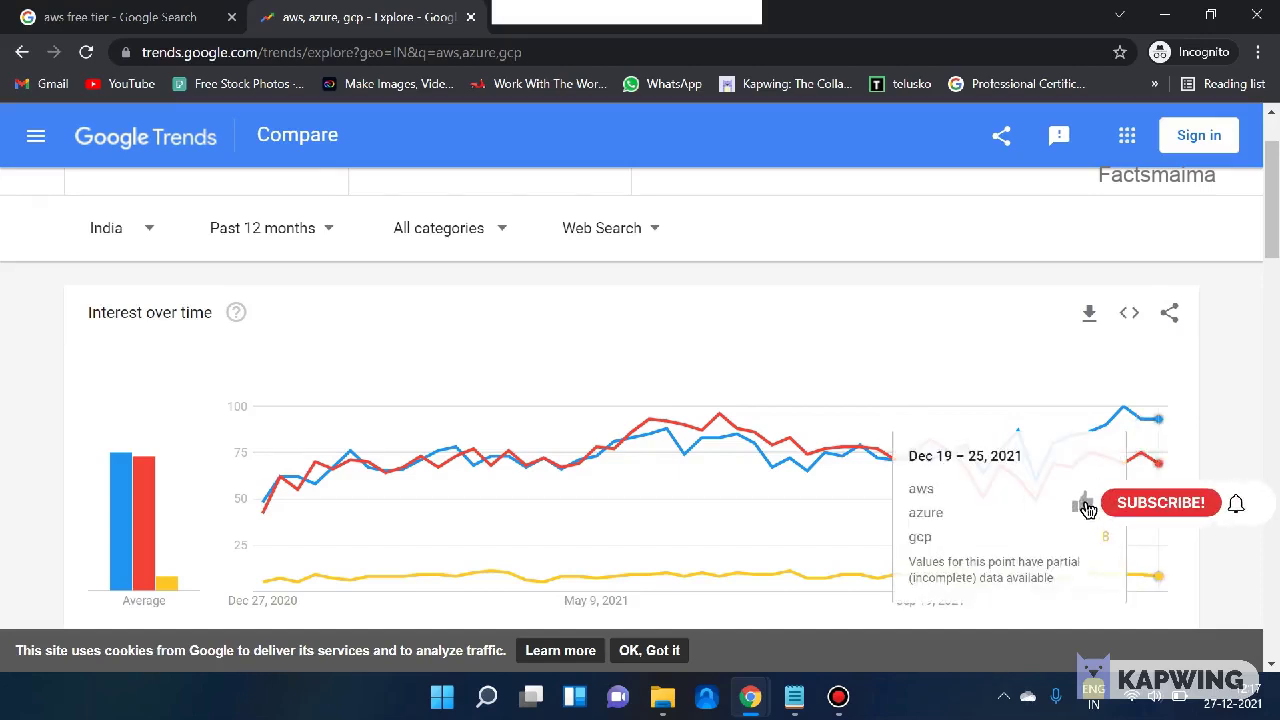
- Go back to the search results and open the AWS Free Tier page
{"action": "key", "text": "ctrl+shift+Tab"}
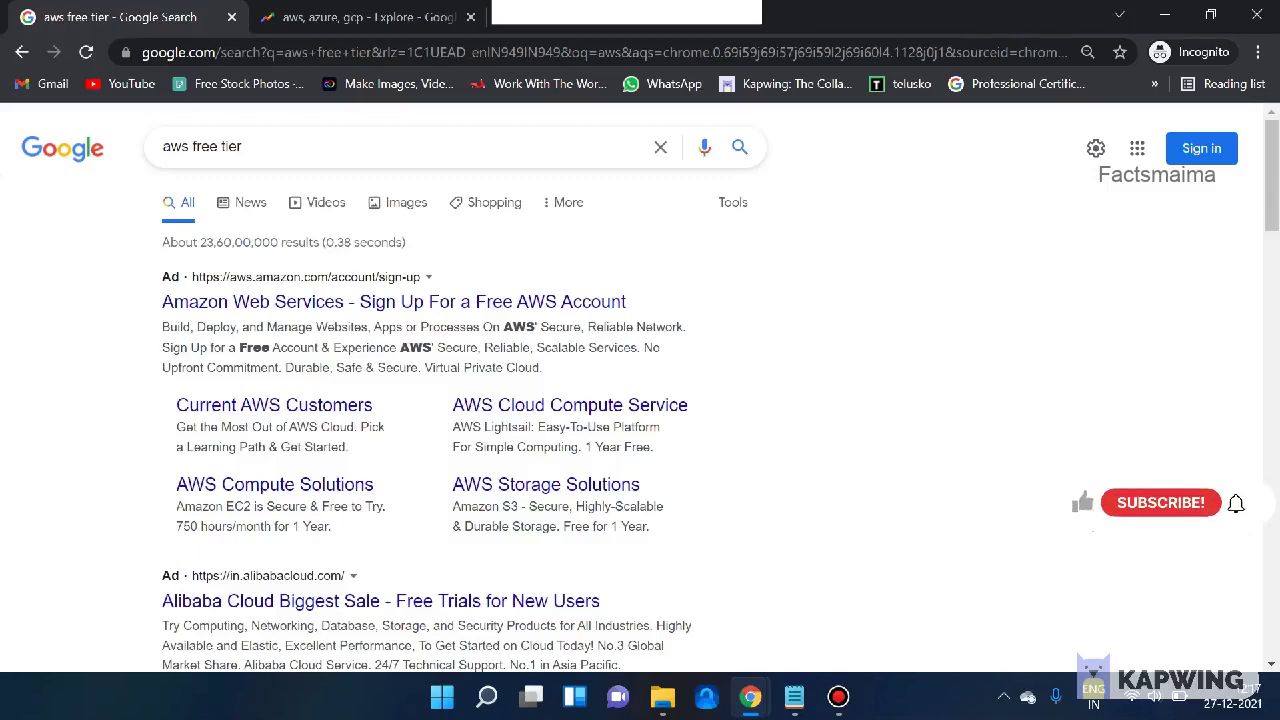
{"action": "scroll", "coordinate": [355, 455], "scroll_direction": "down", "scroll_amount": 3}
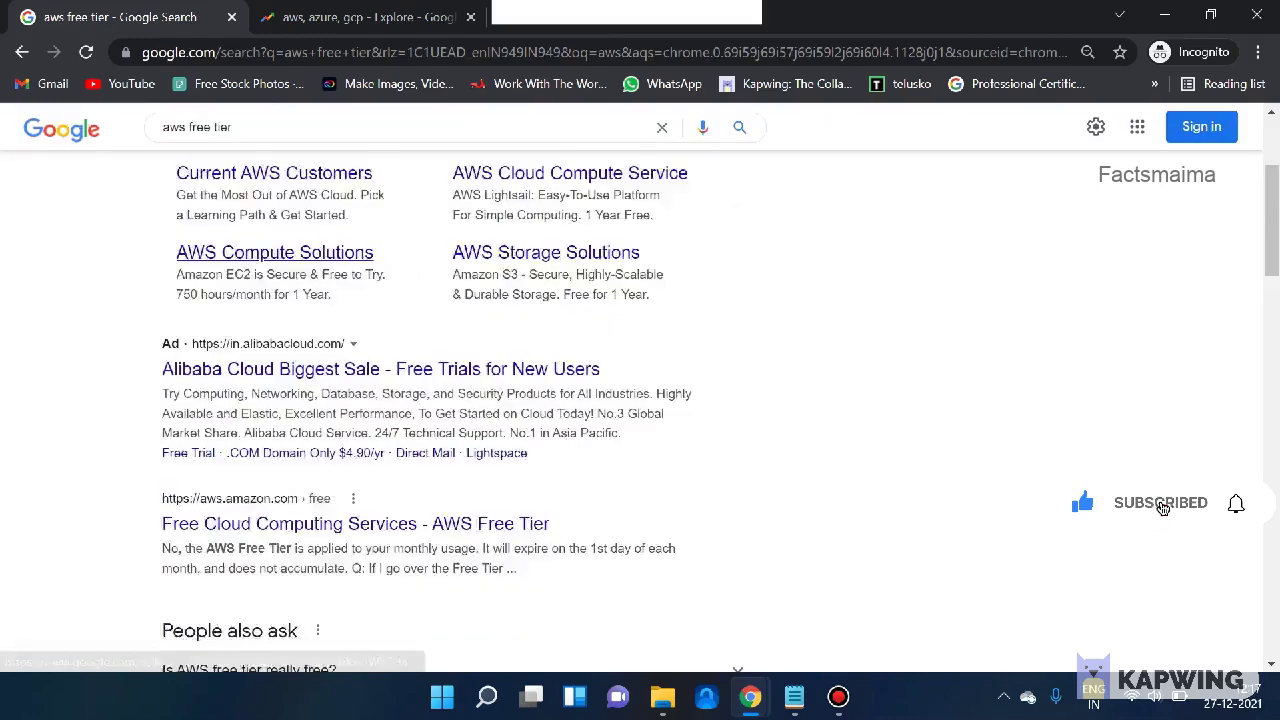
{"action": "left_click", "coordinate": [355, 455]}
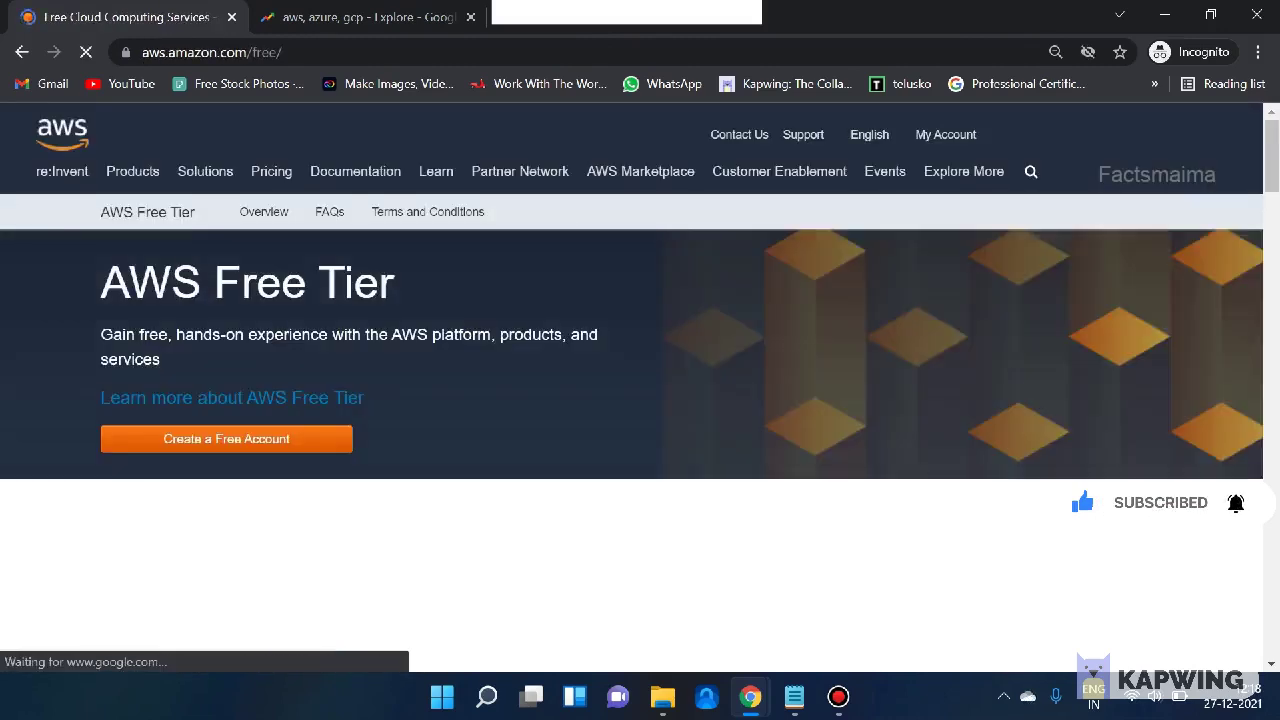
{"action": "scroll", "coordinate": [640, 450], "scroll_direction": "down", "scroll_amount": 1}
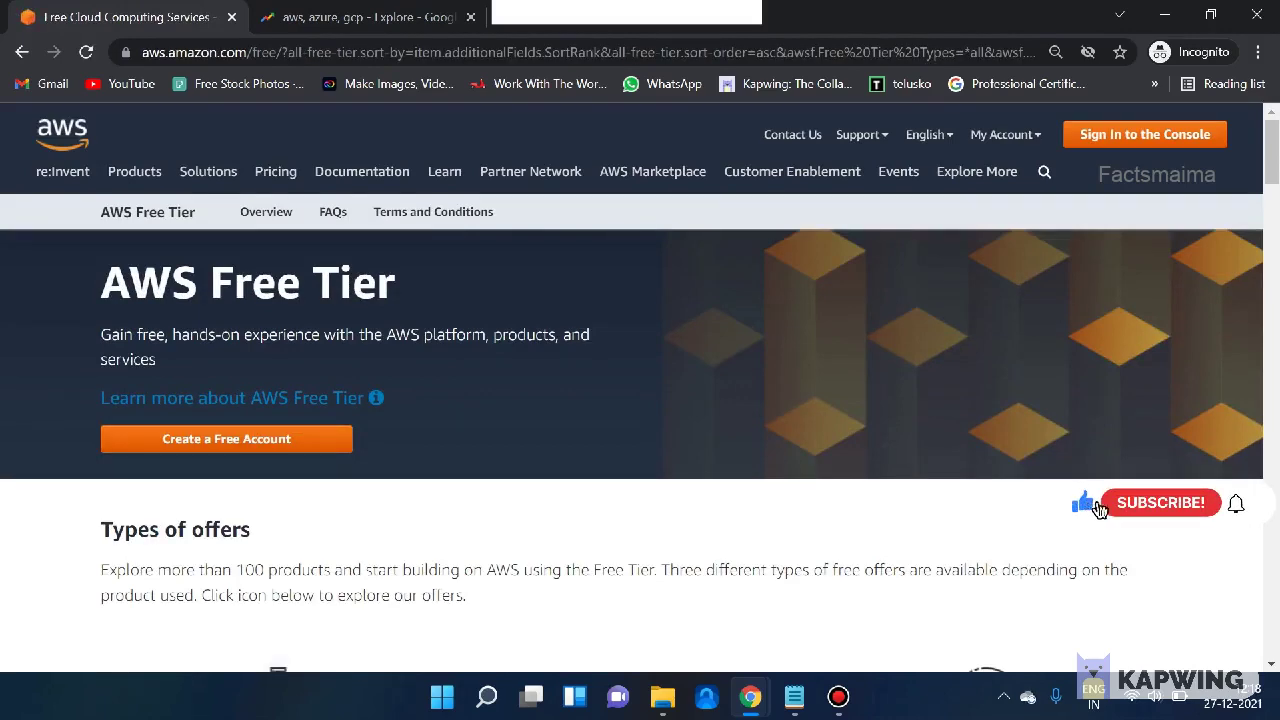
{"action": "scroll", "coordinate": [632, 450], "scroll_direction": "down", "scroll_amount": 6}
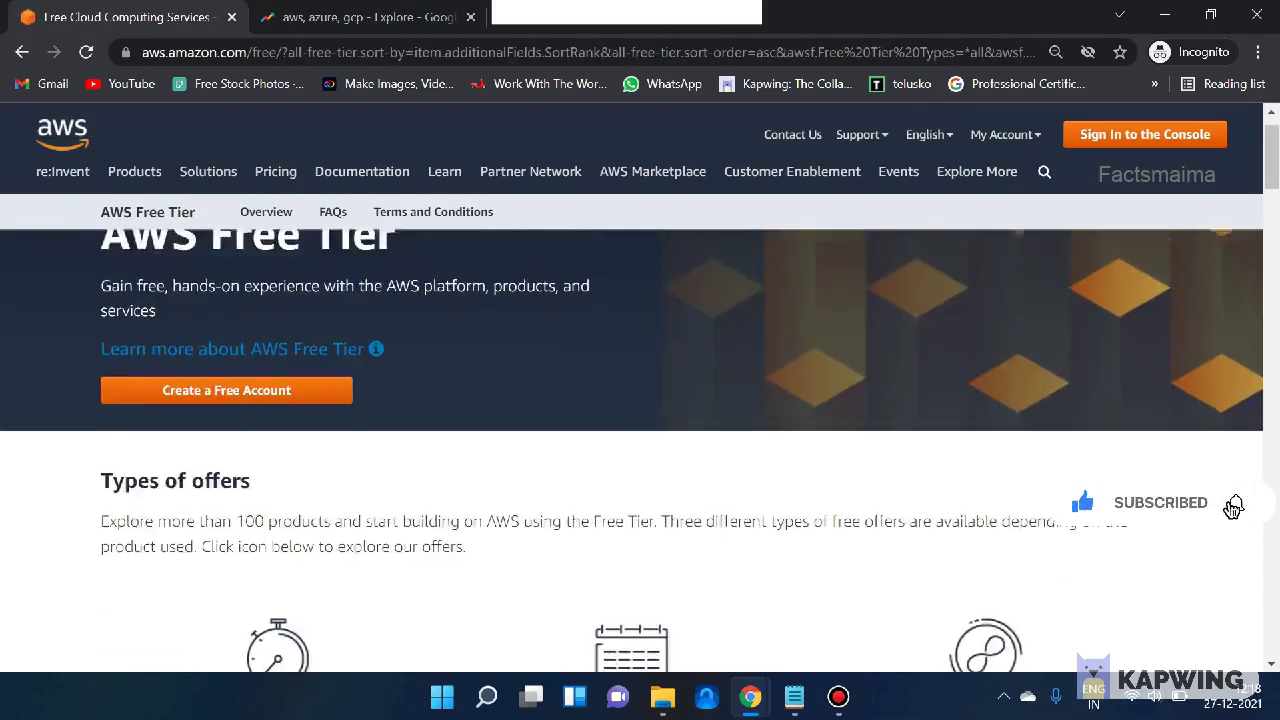
{"action": "scroll", "coordinate": [632, 450], "scroll_direction": "up", "scroll_amount": 2}
{"action": "scroll", "coordinate": [632, 450], "scroll_direction": "up", "scroll_amount": 1}
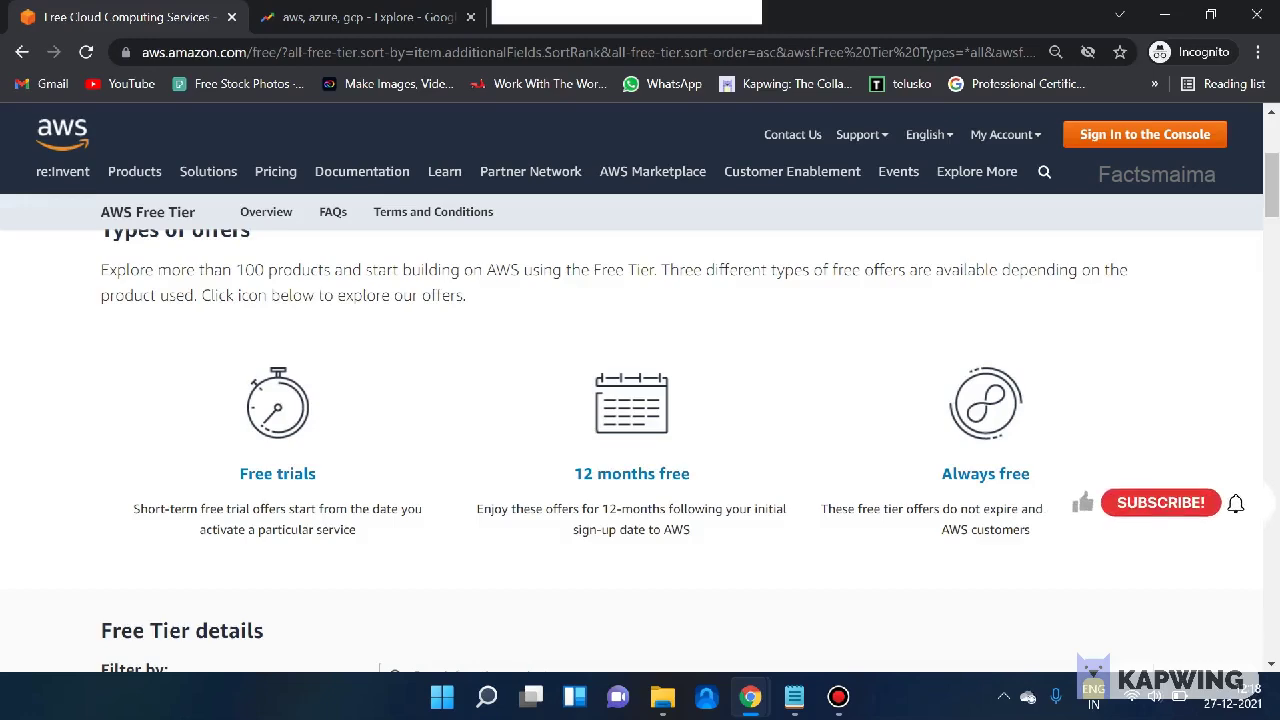
{"action": "scroll", "coordinate": [640, 420], "scroll_direction": "down", "scroll_amount": 2}
{"action": "scroll", "coordinate": [640, 420], "scroll_direction": "up", "scroll_amount": 2}
{"action": "scroll", "coordinate": [640, 420], "scroll_direction": "down", "scroll_amount": 2}
{"action": "scroll", "coordinate": [640, 420], "scroll_direction": "down", "scroll_amount": 1}
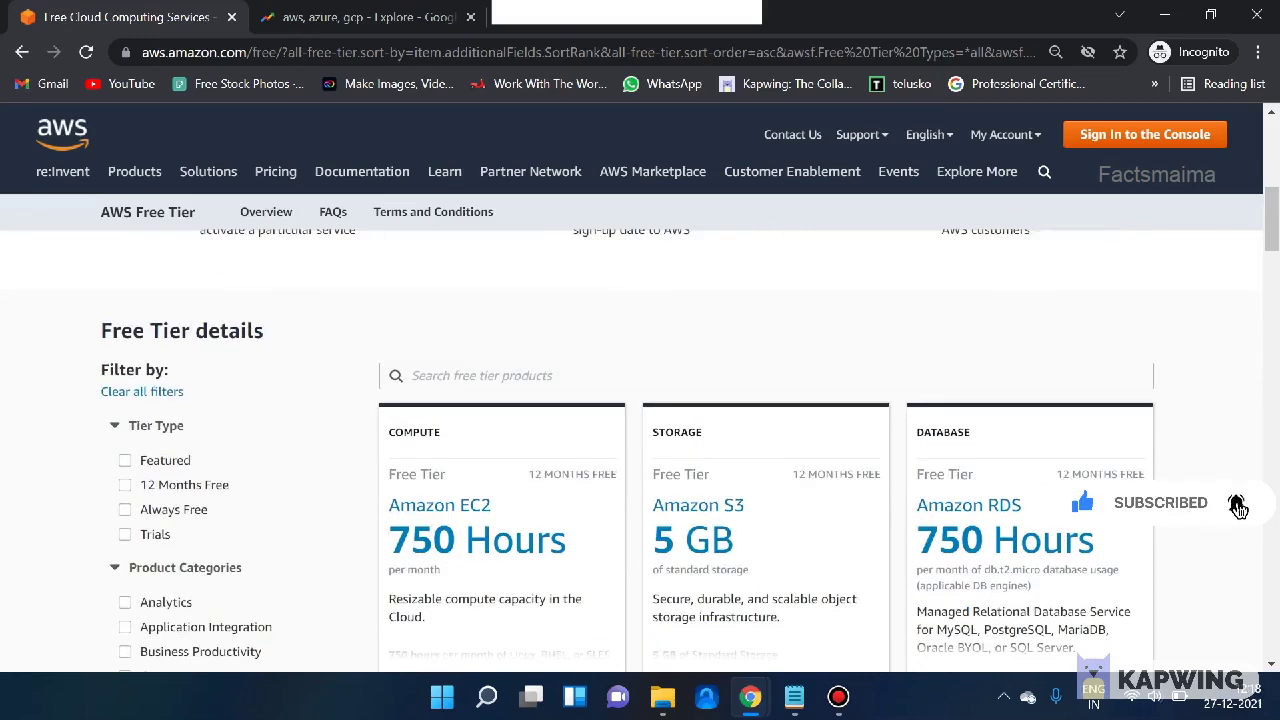
{"action": "scroll", "coordinate": [640, 420], "scroll_direction": "down", "scroll_amount": 3}
{"action": "scroll", "coordinate": [640, 420], "scroll_direction": "up", "scroll_amount": 2}
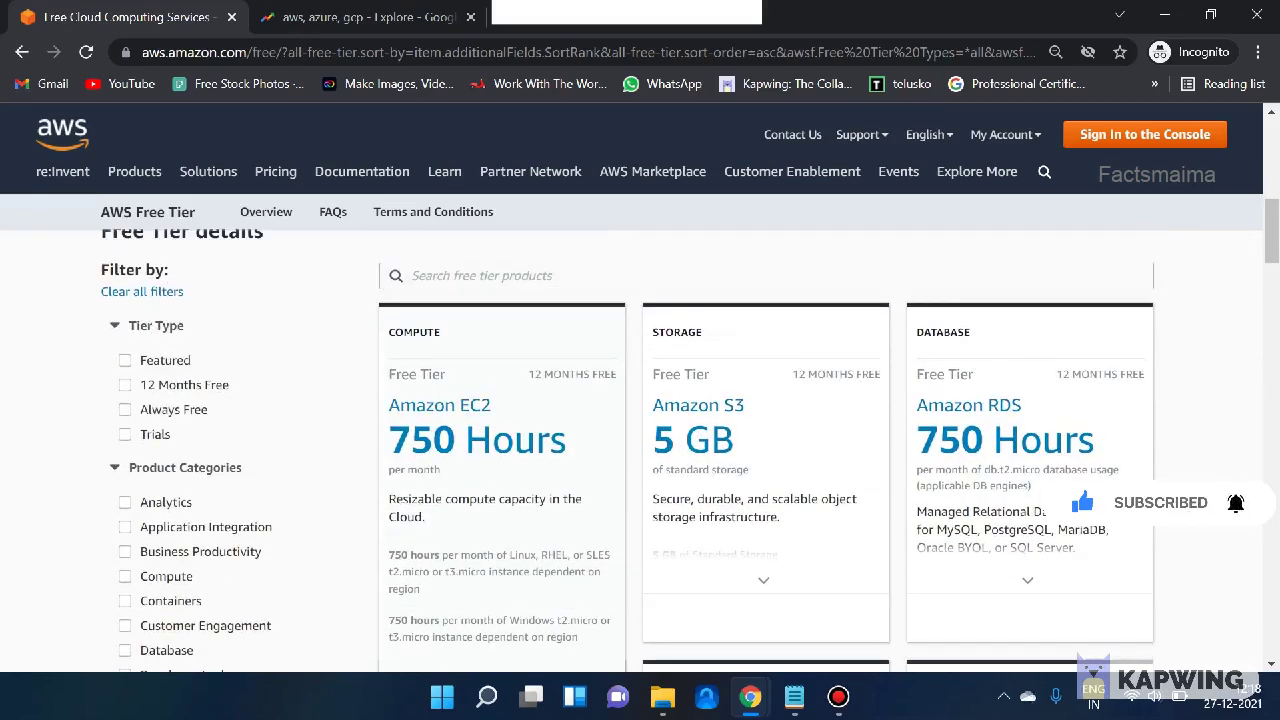
{"action": "scroll", "coordinate": [640, 420], "scroll_direction": "up", "scroll_amount": 1}
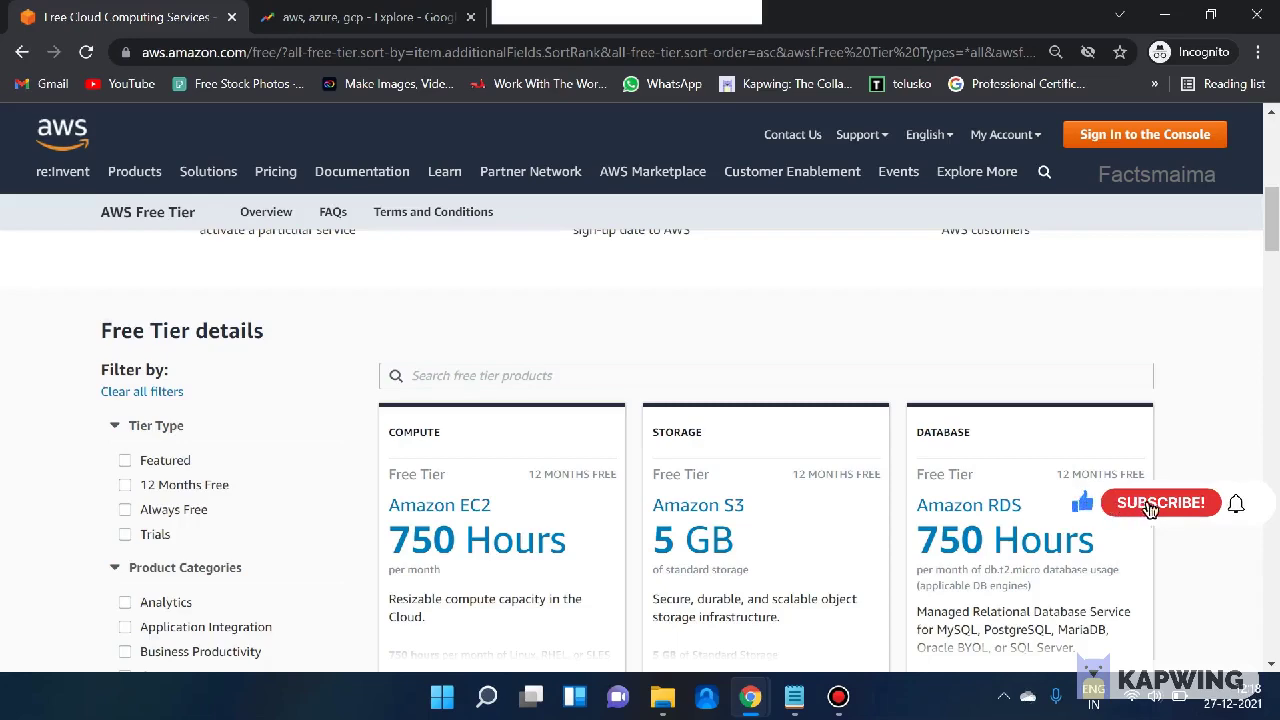
{"action": "scroll", "coordinate": [640, 450], "scroll_direction": "down", "scroll_amount": 4}
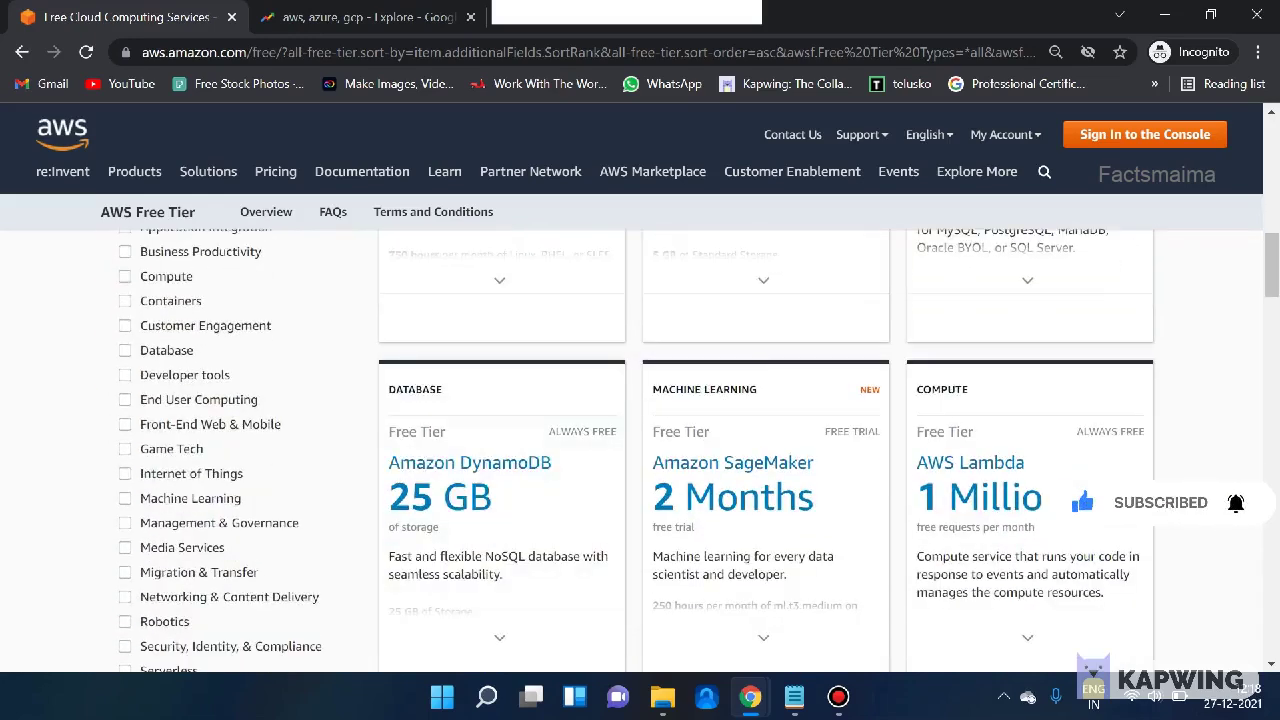
{"action": "scroll", "coordinate": [640, 450], "scroll_direction": "down", "scroll_amount": 1}
{"action": "scroll", "coordinate": [640, 450], "scroll_direction": "down", "scroll_amount": 2}
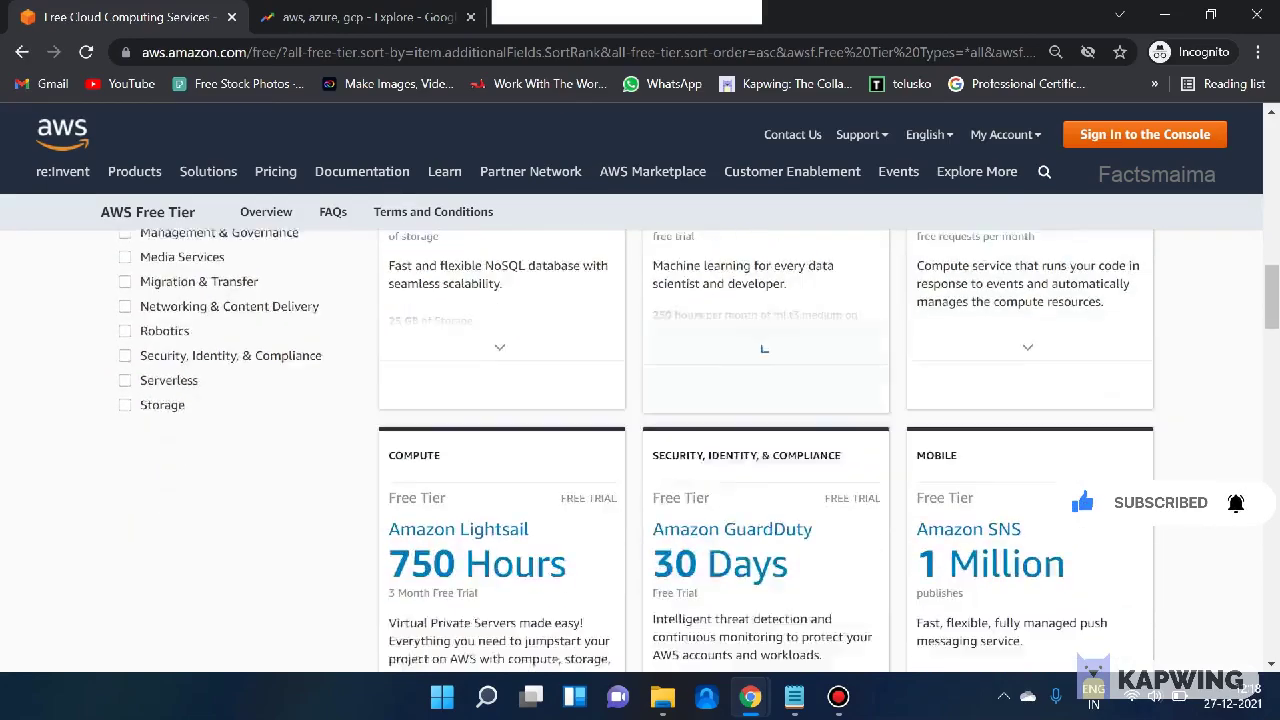
{"action": "scroll", "coordinate": [640, 450], "scroll_direction": "up", "scroll_amount": 4}
{"action": "scroll", "coordinate": [640, 450], "scroll_direction": "up", "scroll_amount": 3}
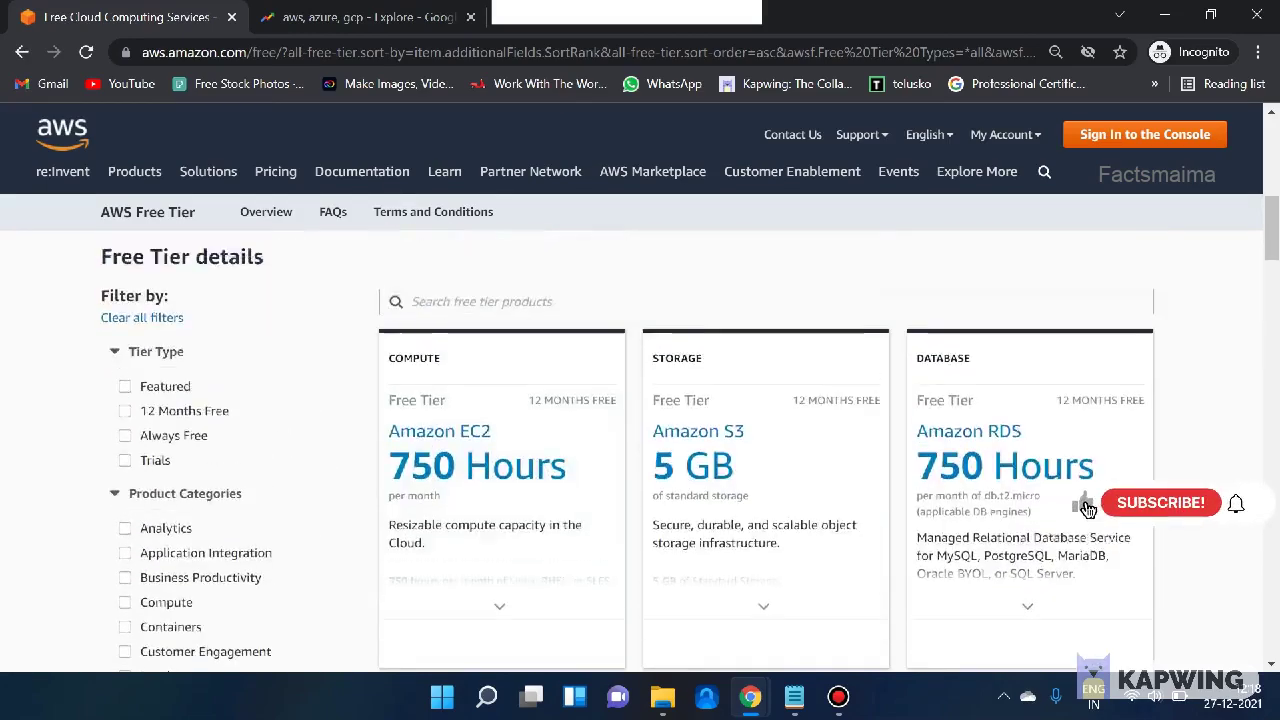
{"action": "scroll", "coordinate": [640, 450], "scroll_direction": "down", "scroll_amount": 1}
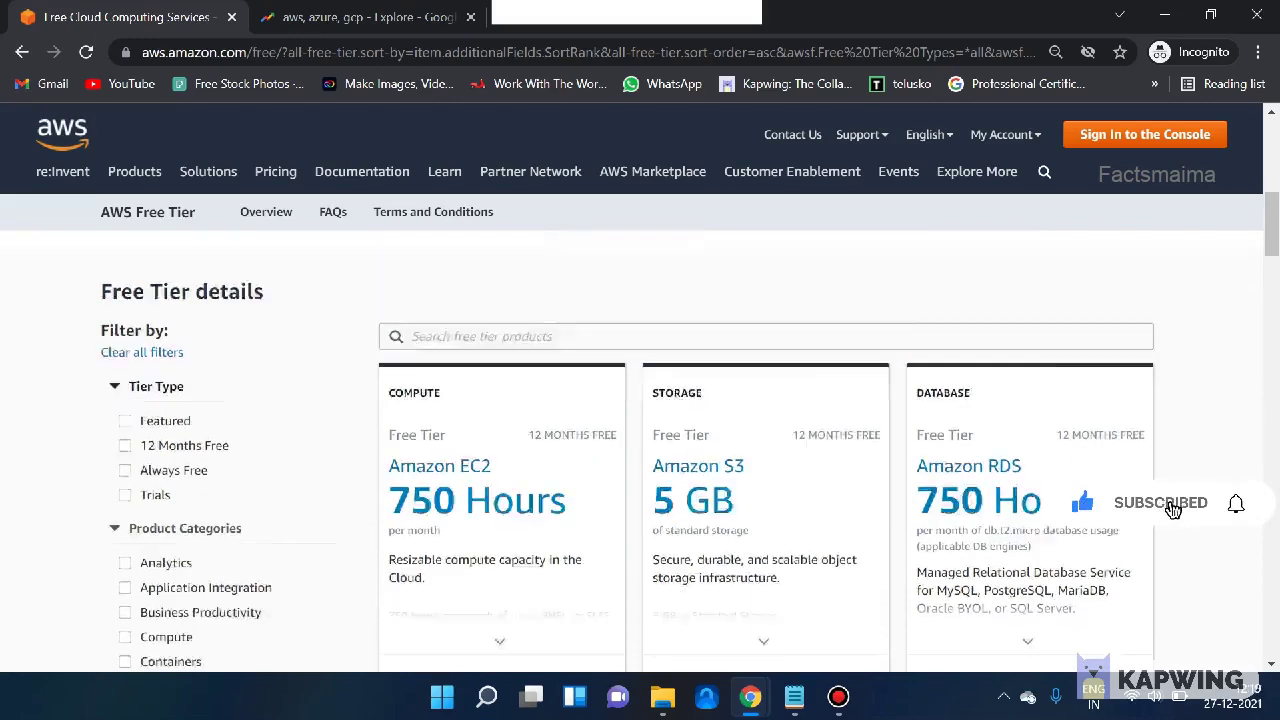
- Try the 12 Months Free filter with the Analytics and Application Integration categories
{"action": "left_click", "coordinate": [125, 385]}
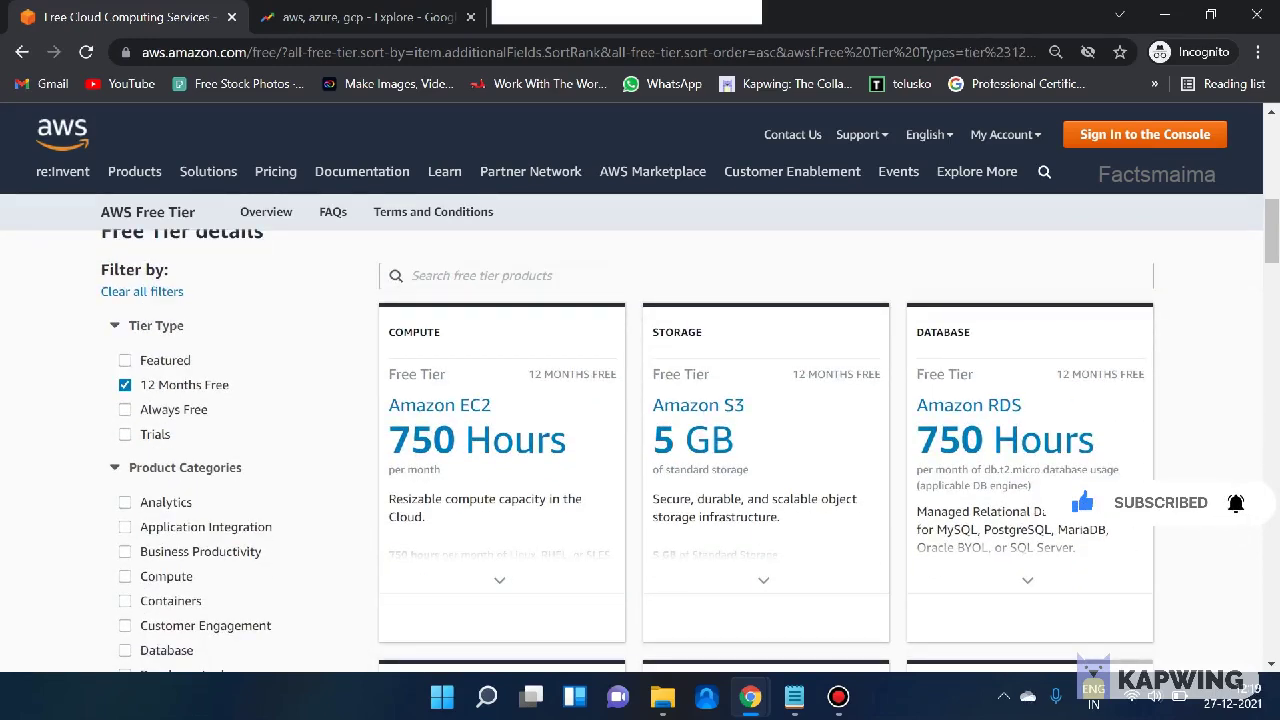
{"action": "scroll", "coordinate": [500, 450], "scroll_direction": "down", "scroll_amount": 6}
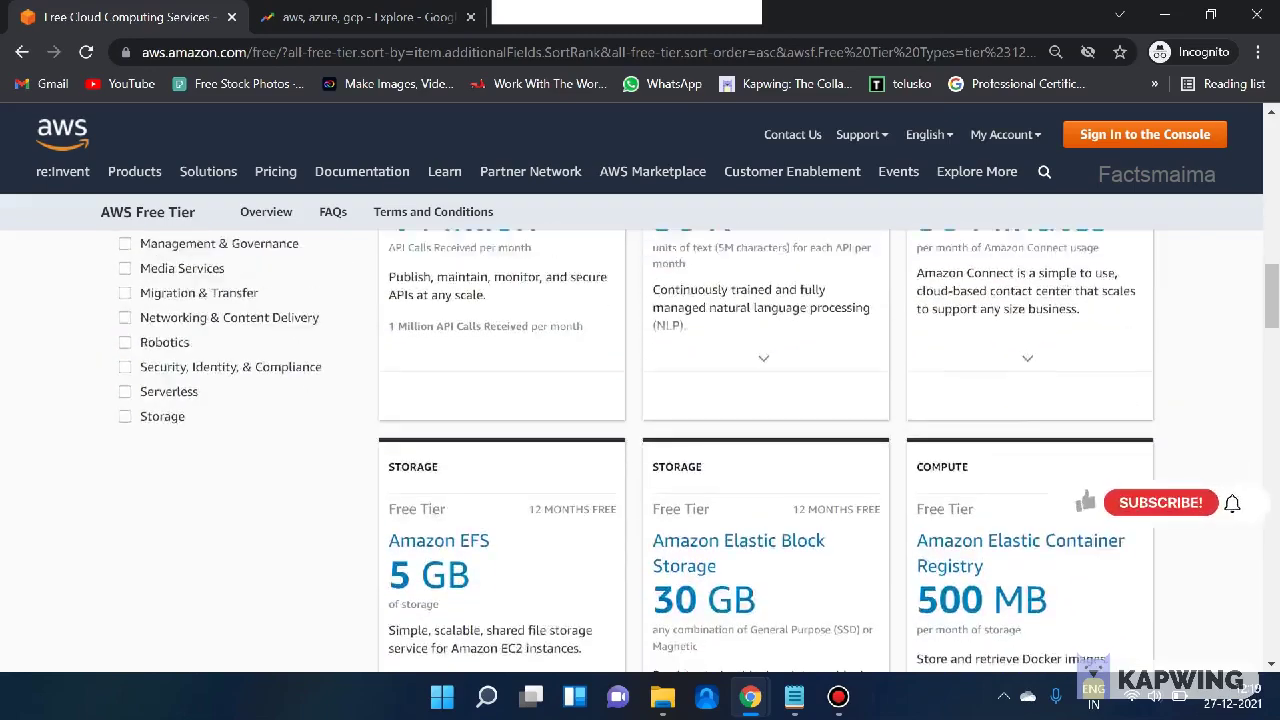
{"action": "scroll", "coordinate": [500, 450], "scroll_direction": "up", "scroll_amount": 3}
{"action": "scroll", "coordinate": [500, 450], "scroll_direction": "up", "scroll_amount": 3}
{"action": "scroll", "coordinate": [500, 450], "scroll_direction": "down", "scroll_amount": 1}
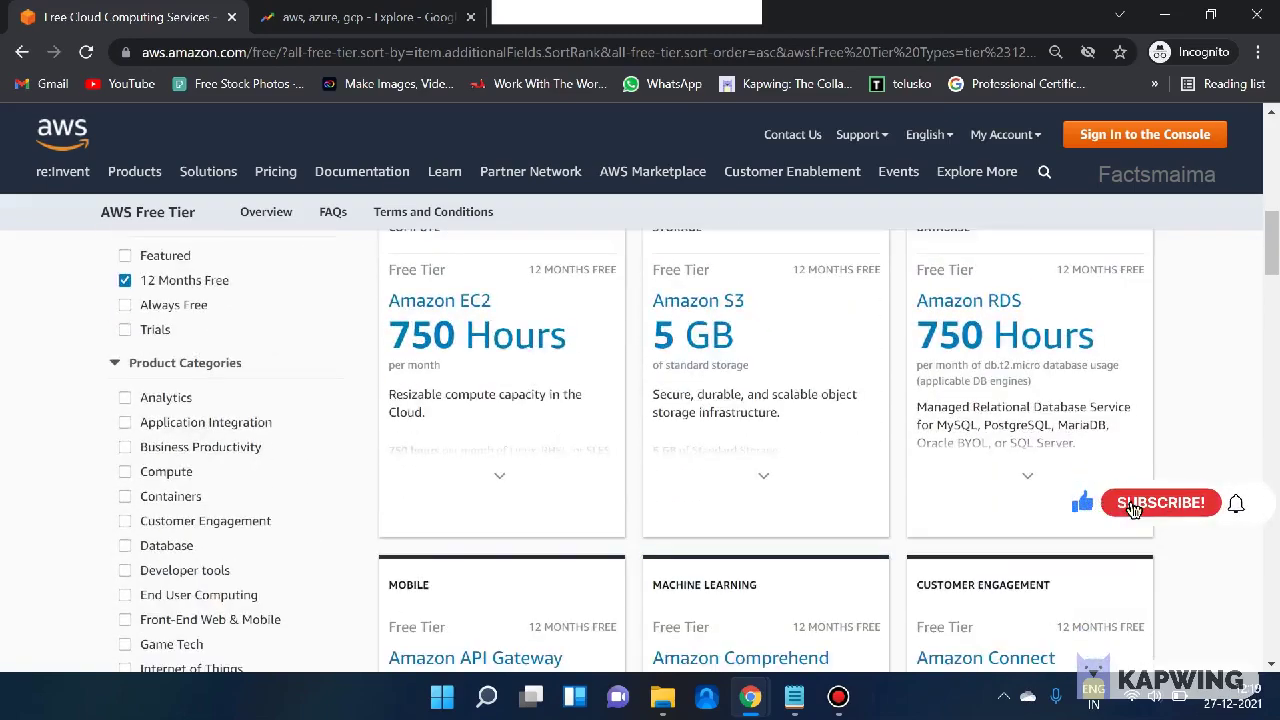
{"action": "left_click", "coordinate": [125, 397]}
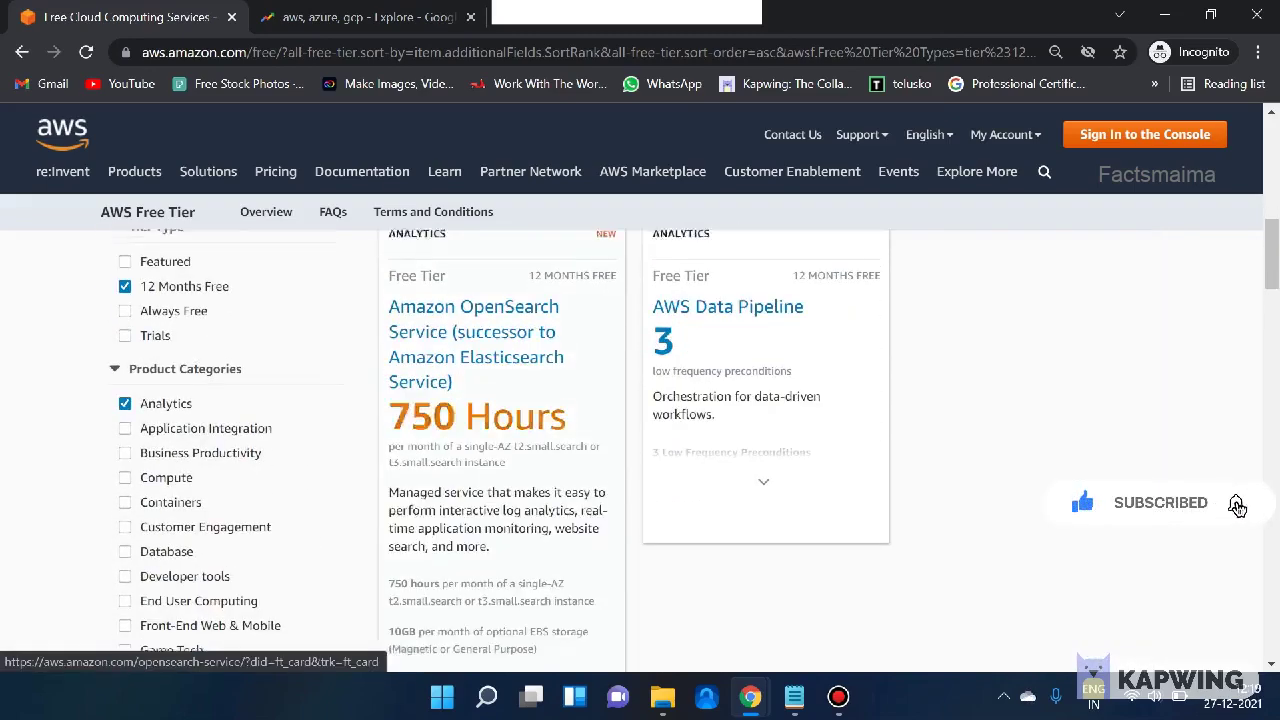
{"action": "scroll", "coordinate": [640, 450], "scroll_direction": "up", "scroll_amount": 2}
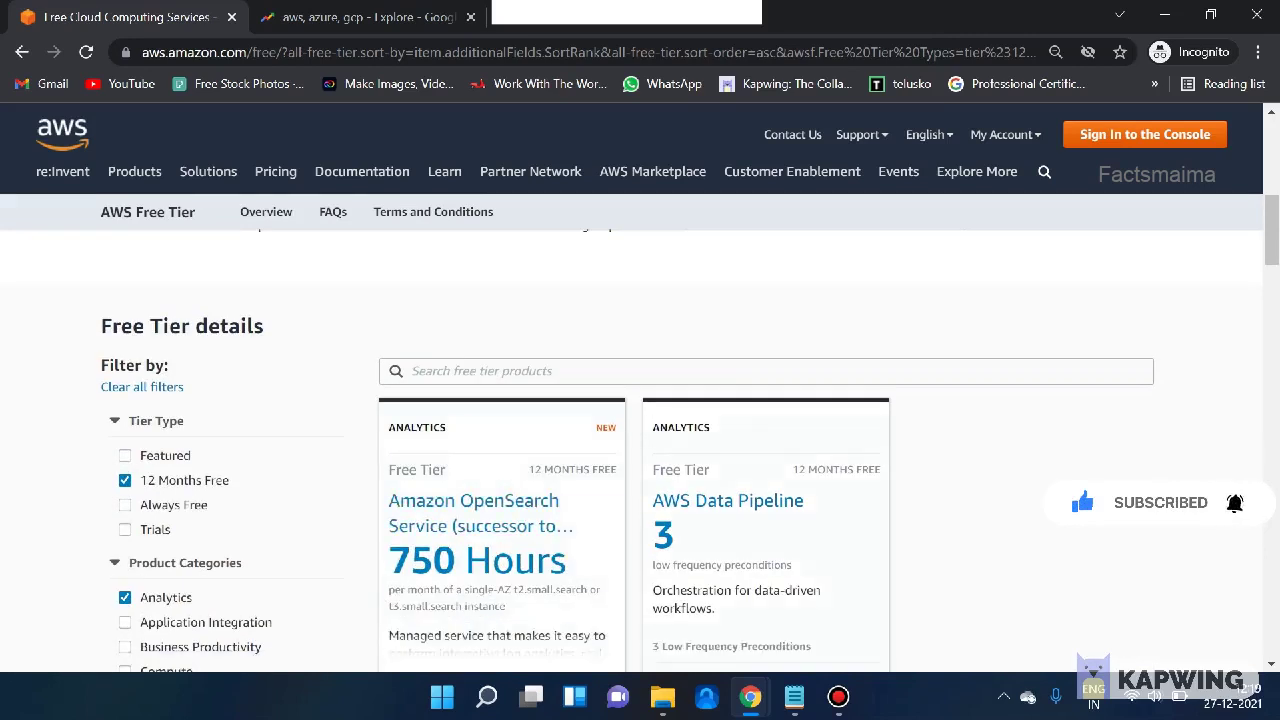
{"action": "scroll", "coordinate": [728, 500], "scroll_direction": "down", "scroll_amount": 2}
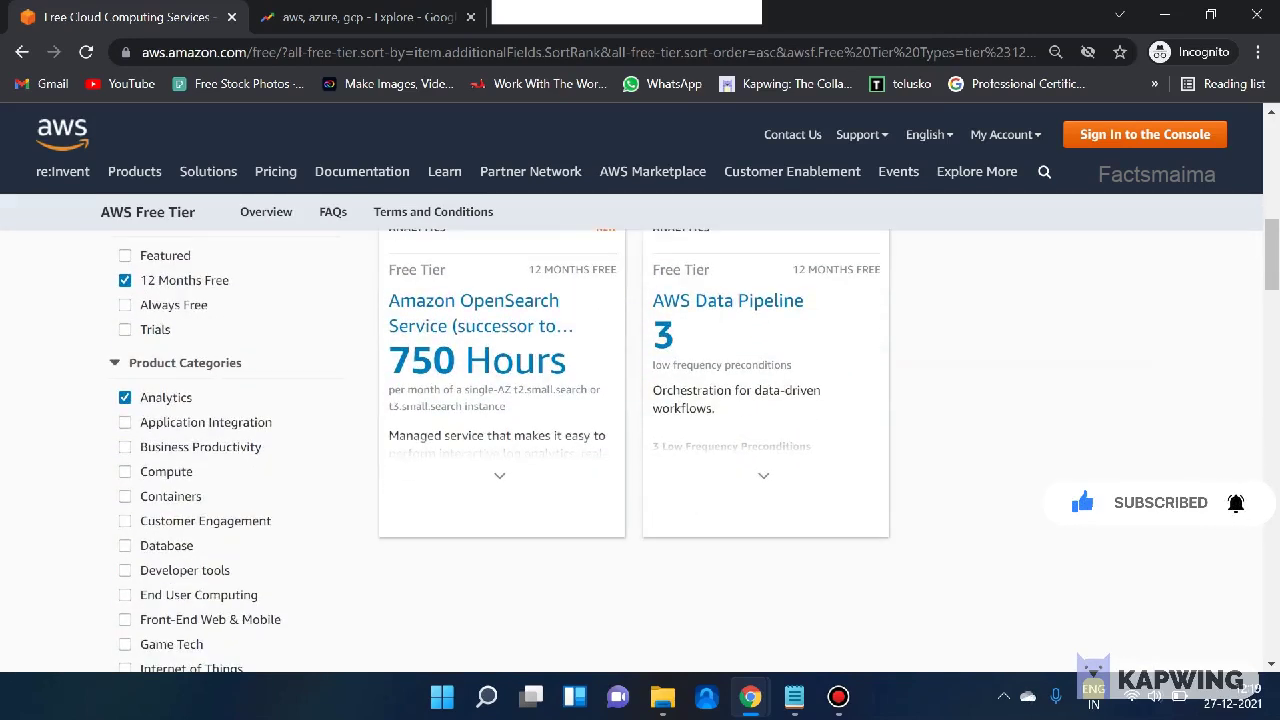
{"action": "left_click", "coordinate": [125, 397]}
{"action": "left_click", "coordinate": [125, 422]}
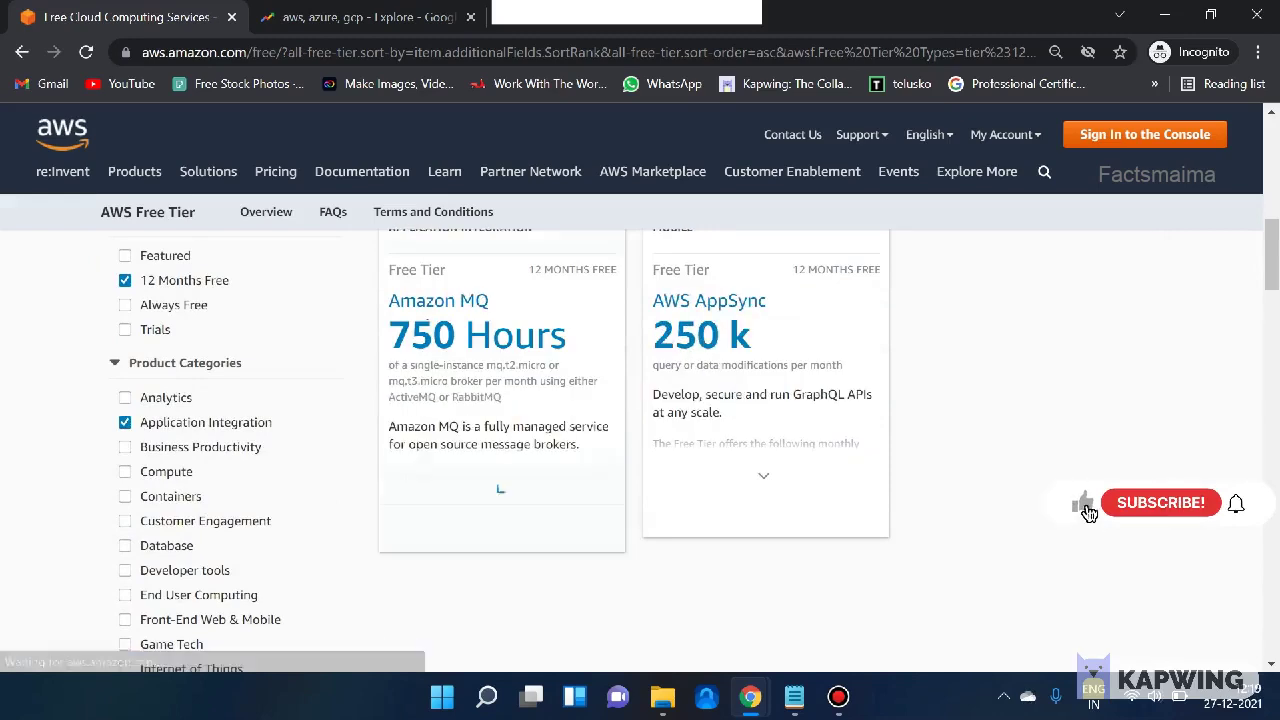
{"action": "scroll", "coordinate": [765, 450], "scroll_direction": "up", "scroll_amount": 1}
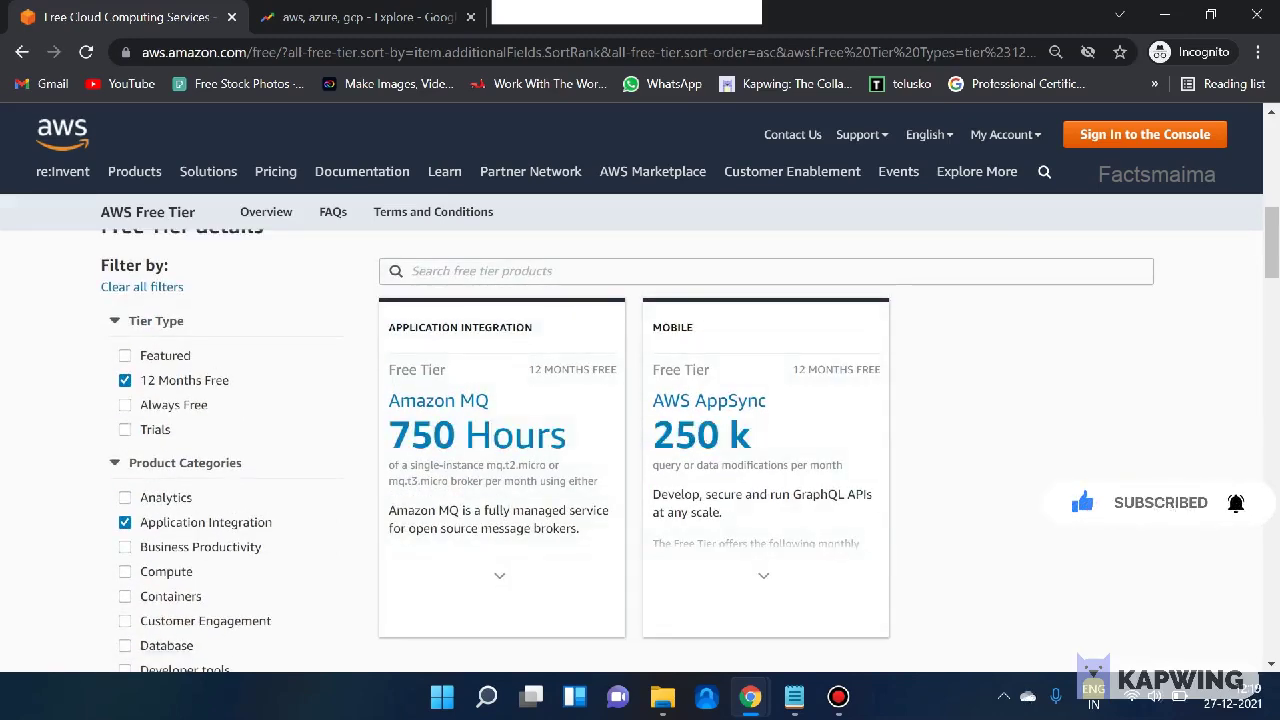
- Switch the tier filter to Trials and add Analytics and Business Productivity categories
{"action": "left_click", "coordinate": [125, 381]}
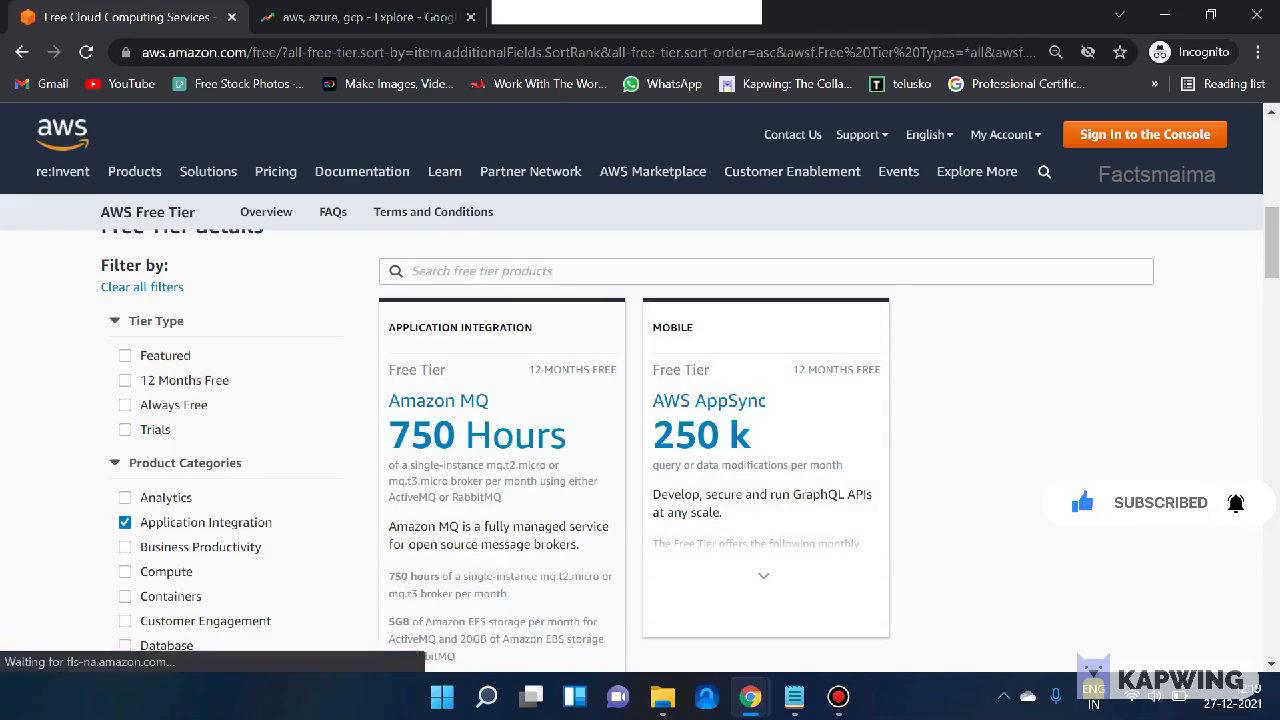
{"action": "left_click", "coordinate": [125, 405]}
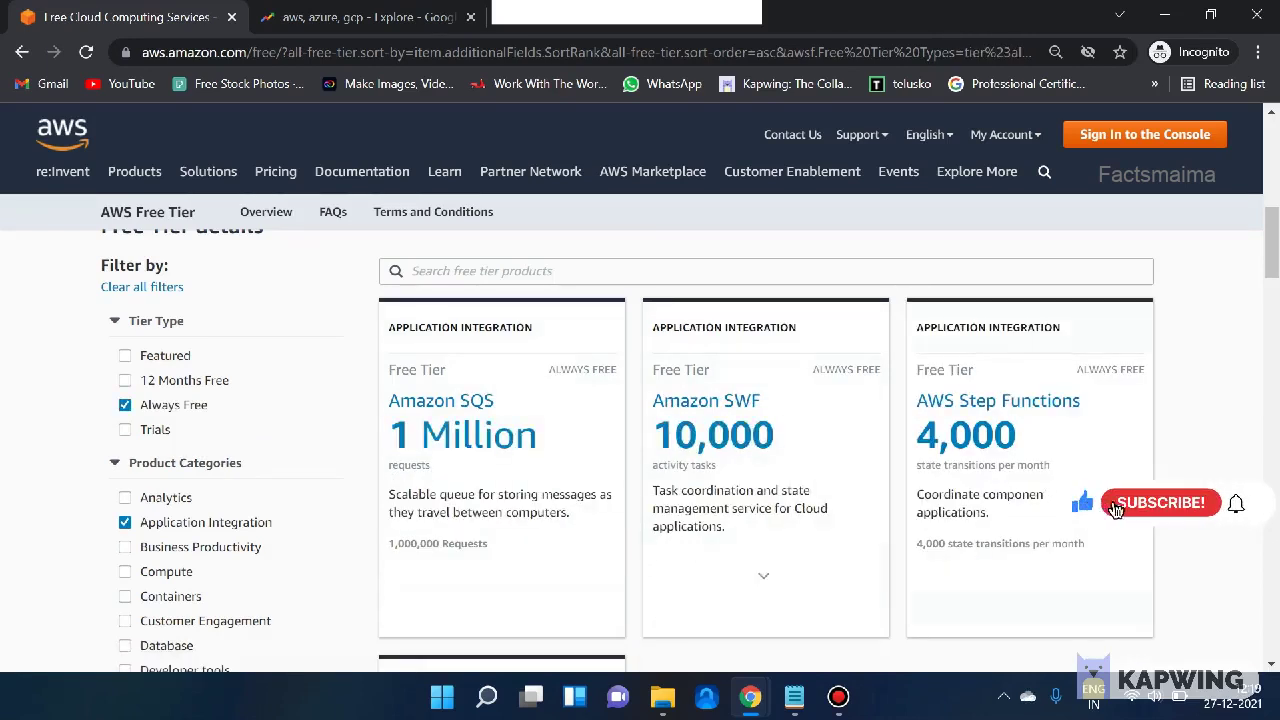
{"action": "left_click", "coordinate": [125, 405]}
{"action": "left_click", "coordinate": [125, 429]}
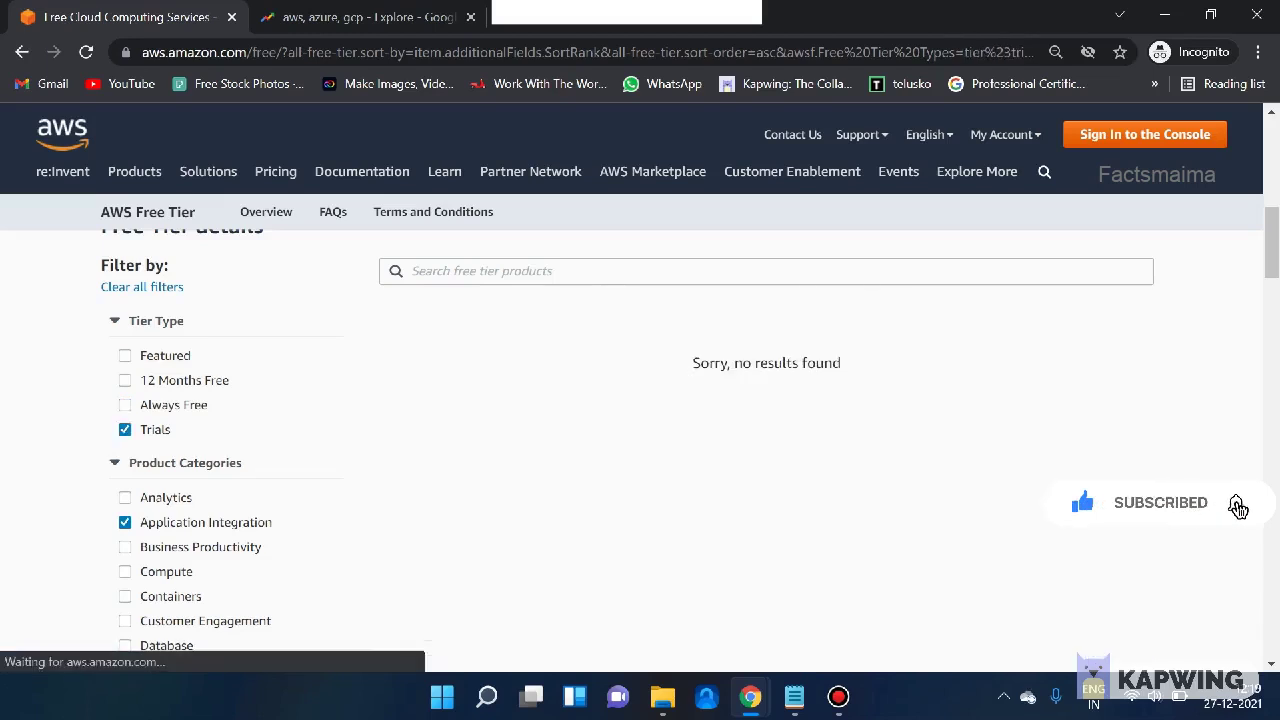
{"action": "left_click", "coordinate": [125, 497]}
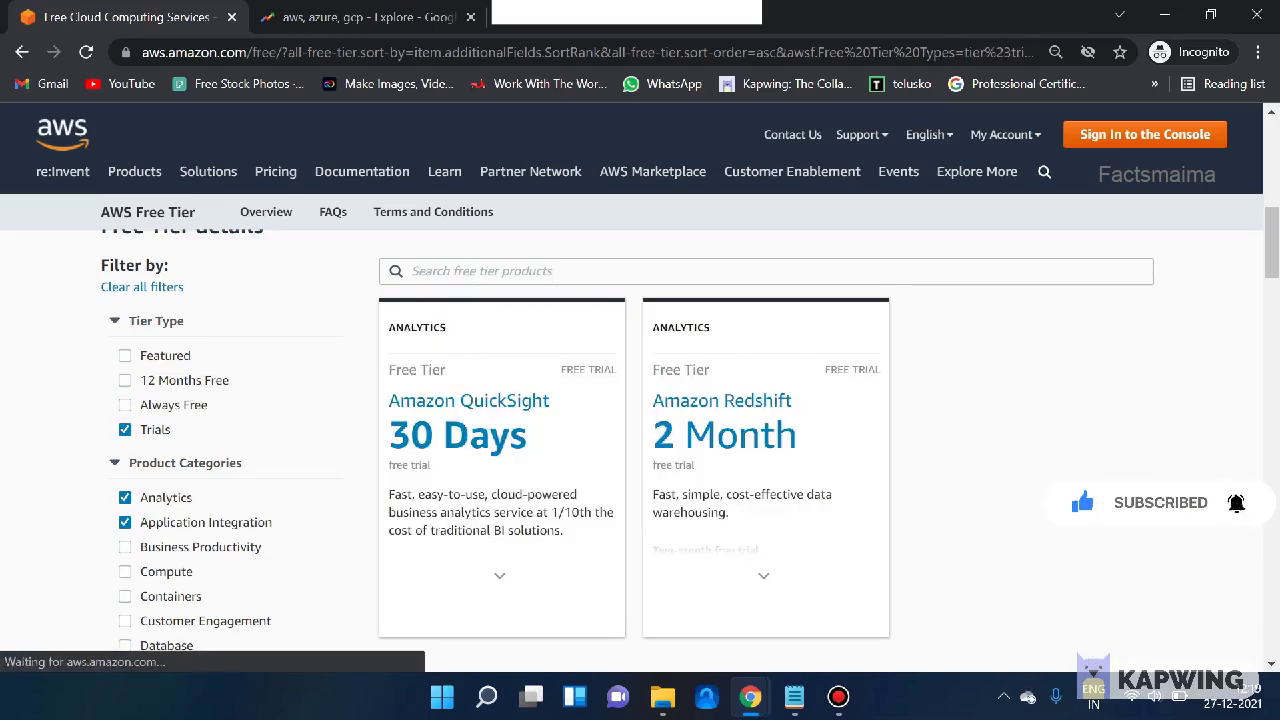
{"action": "left_click", "coordinate": [125, 547]}
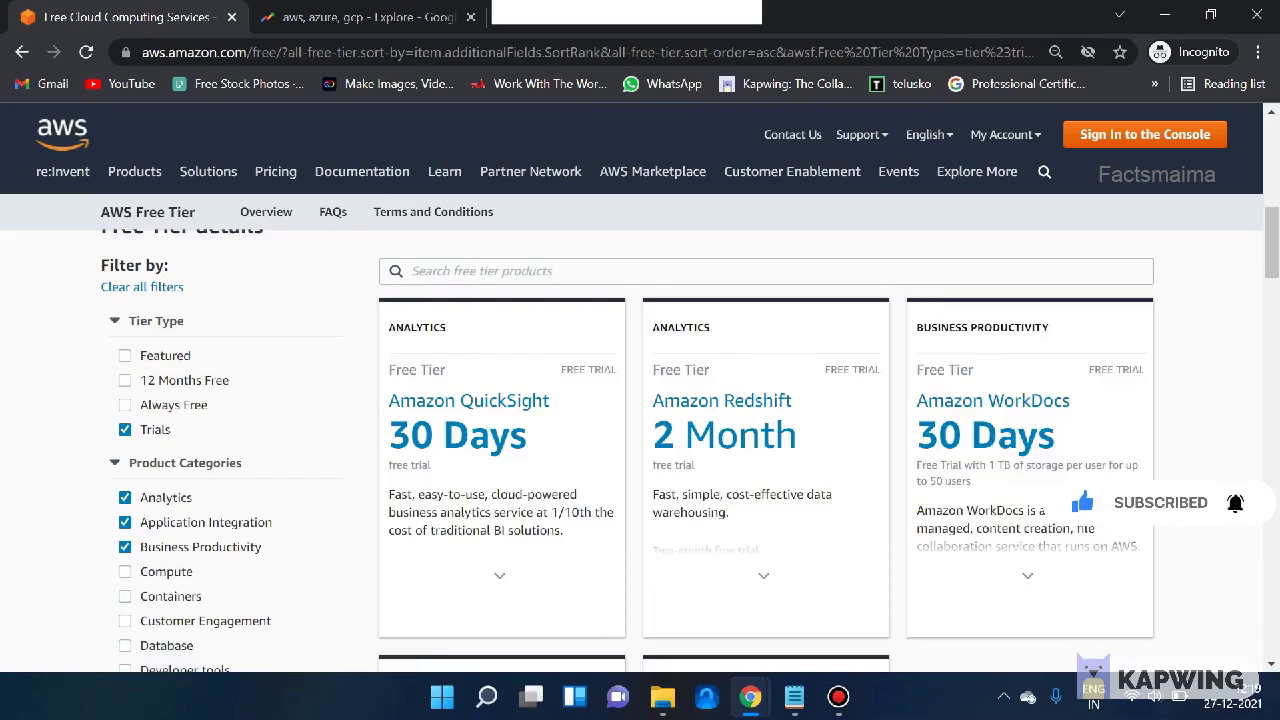
{"action": "scroll", "coordinate": [640, 450], "scroll_direction": "up", "scroll_amount": 2}
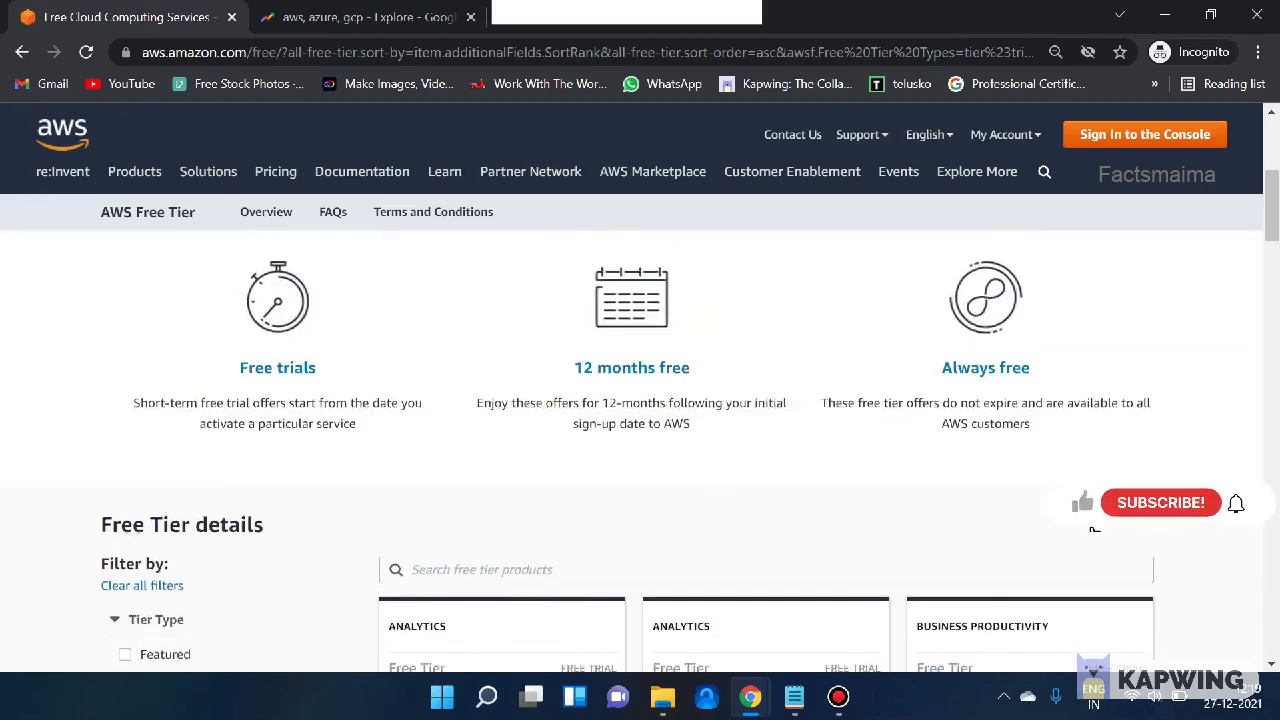
{"action": "scroll", "coordinate": [640, 450], "scroll_direction": "down", "scroll_amount": 2}
{"action": "scroll", "coordinate": [640, 450], "scroll_direction": "up", "scroll_amount": 6}
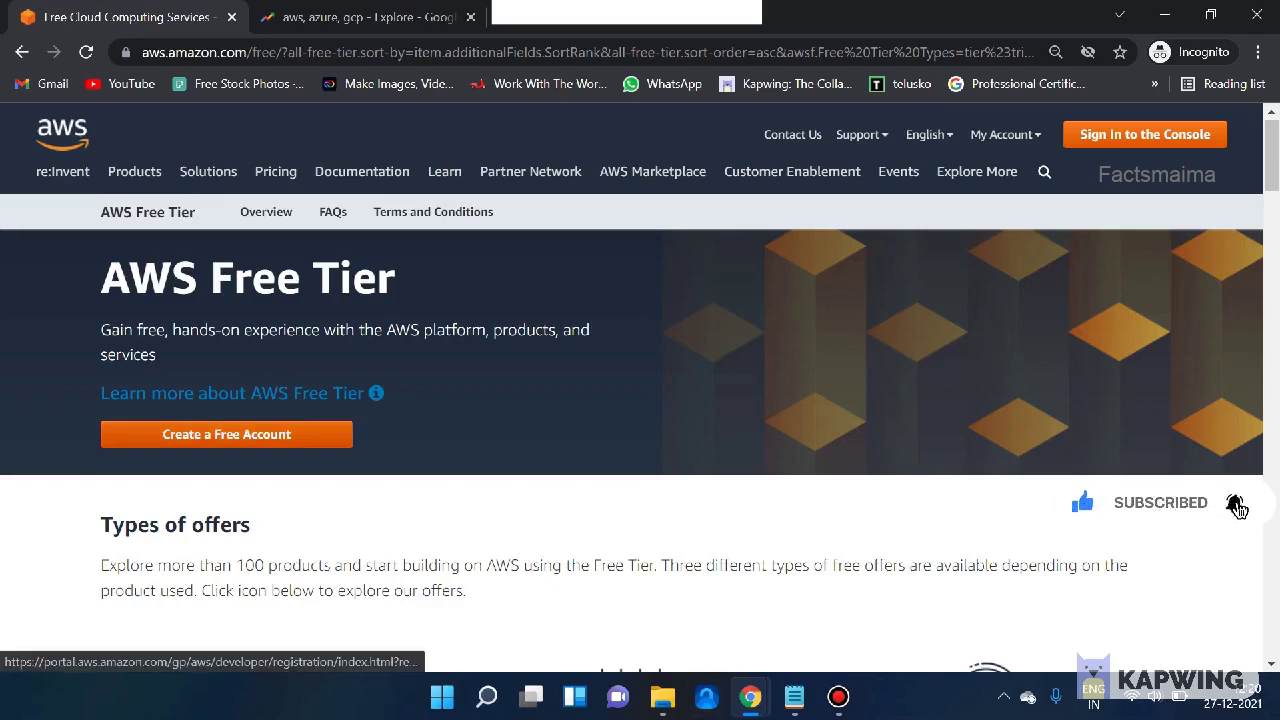
- Choose Create a Free Account on the Free Tier page
{"action": "left_click", "coordinate": [226, 434]}
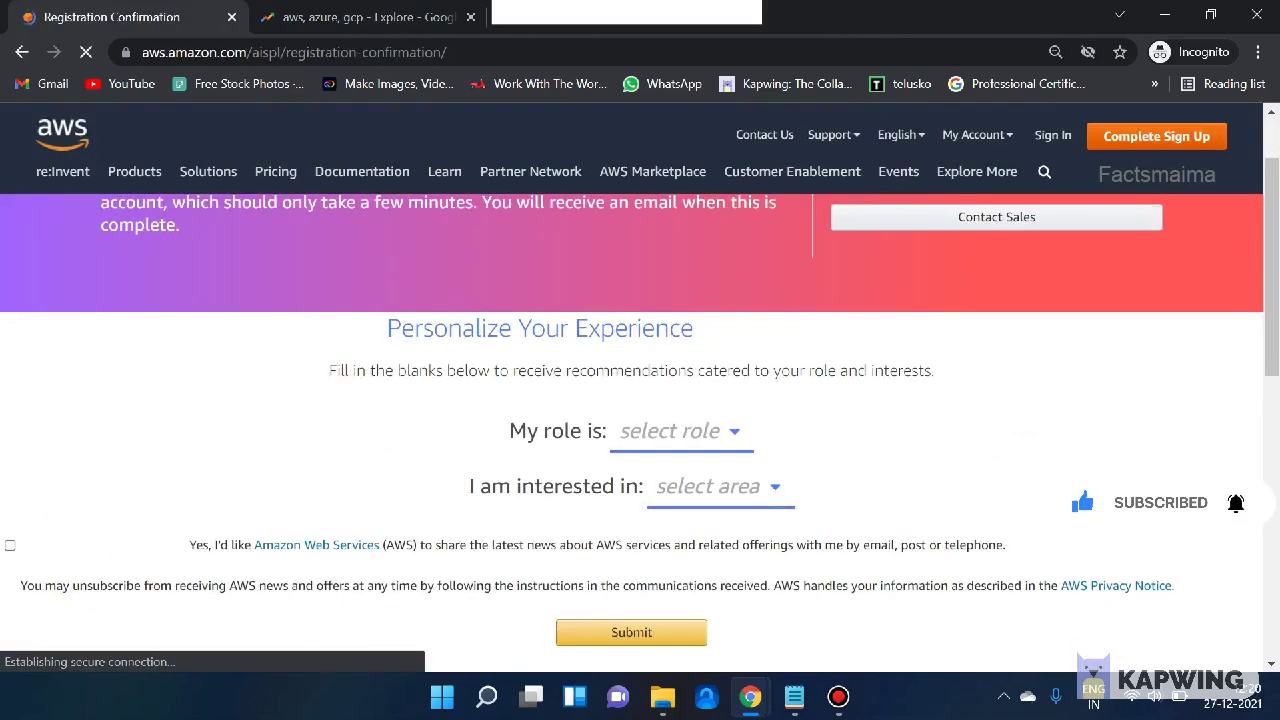
- Choose Application Architect as the role and AI & Machine Learning as the interest
{"action": "left_click", "coordinate": [680, 431]}
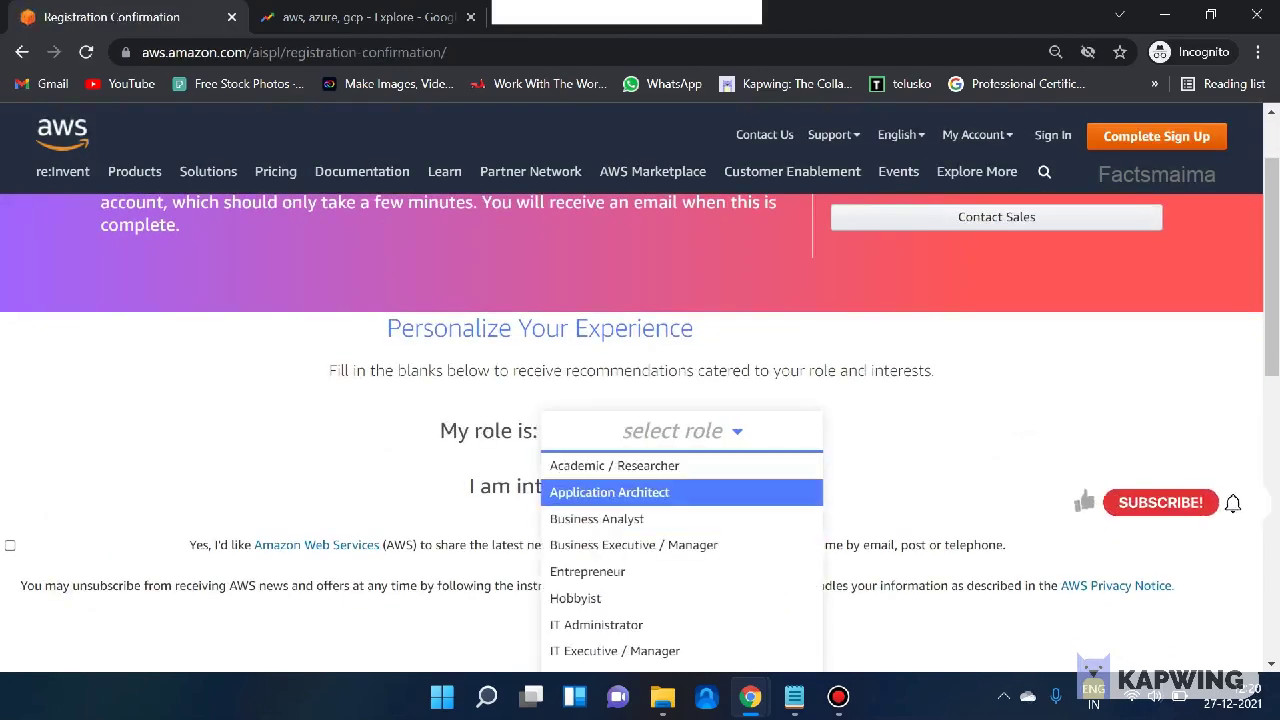
{"action": "left_click", "coordinate": [660, 492]}
{"action": "left_click", "coordinate": [712, 487]}
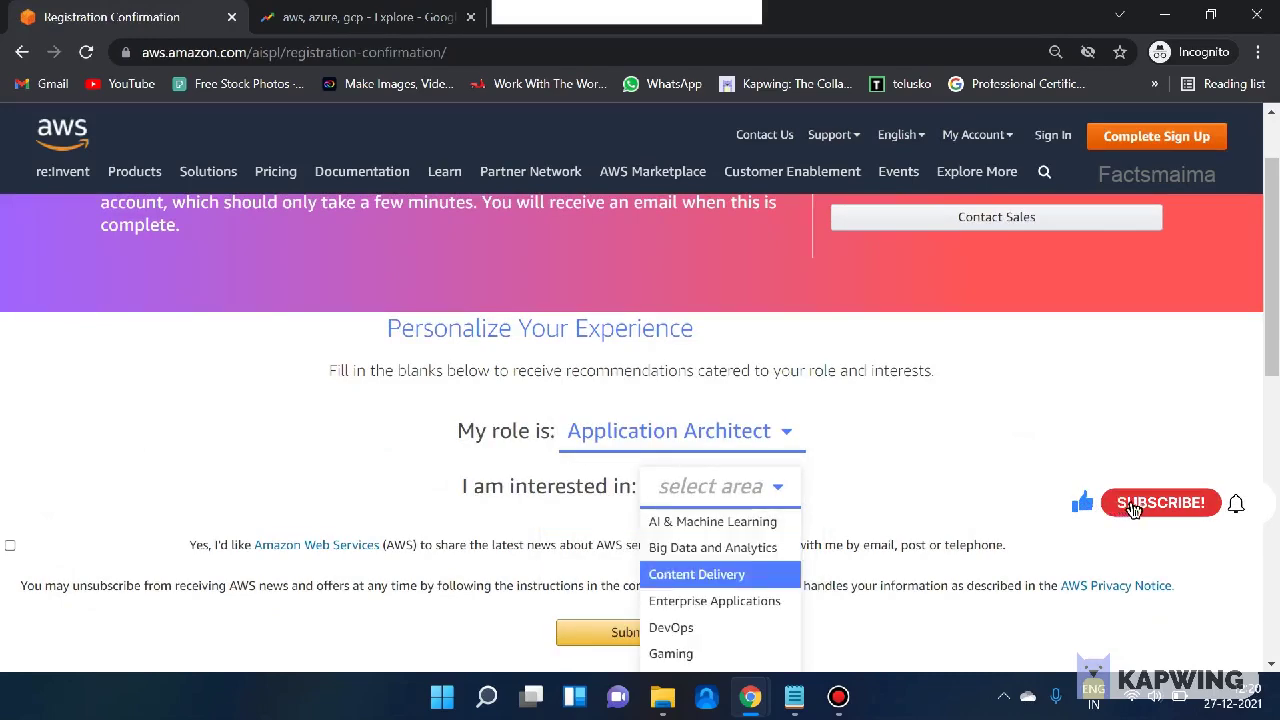
{"action": "key", "text": "Return"}
{"action": "scroll", "coordinate": [640, 400], "scroll_direction": "down", "scroll_amount": 2}
{"action": "scroll", "coordinate": [640, 400], "scroll_direction": "up", "scroll_amount": 3}
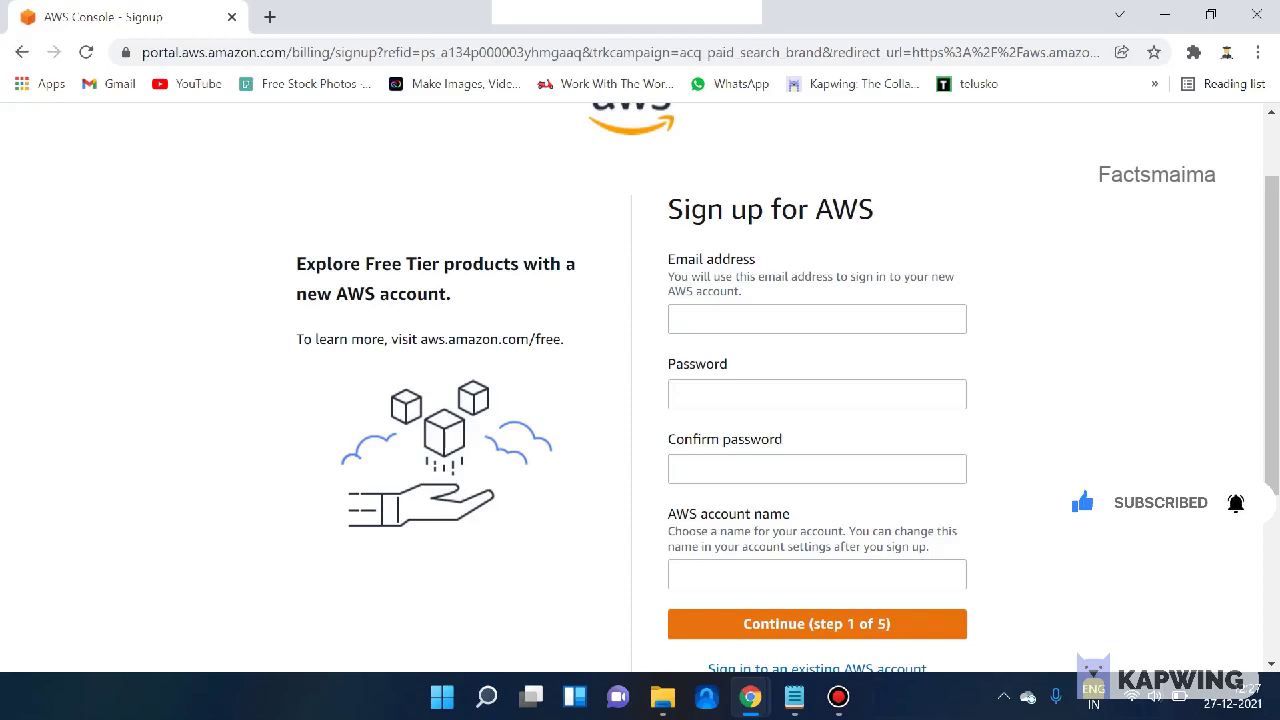
{"action": "scroll", "coordinate": [1088, 508], "scroll_direction": "down", "scroll_amount": 1}
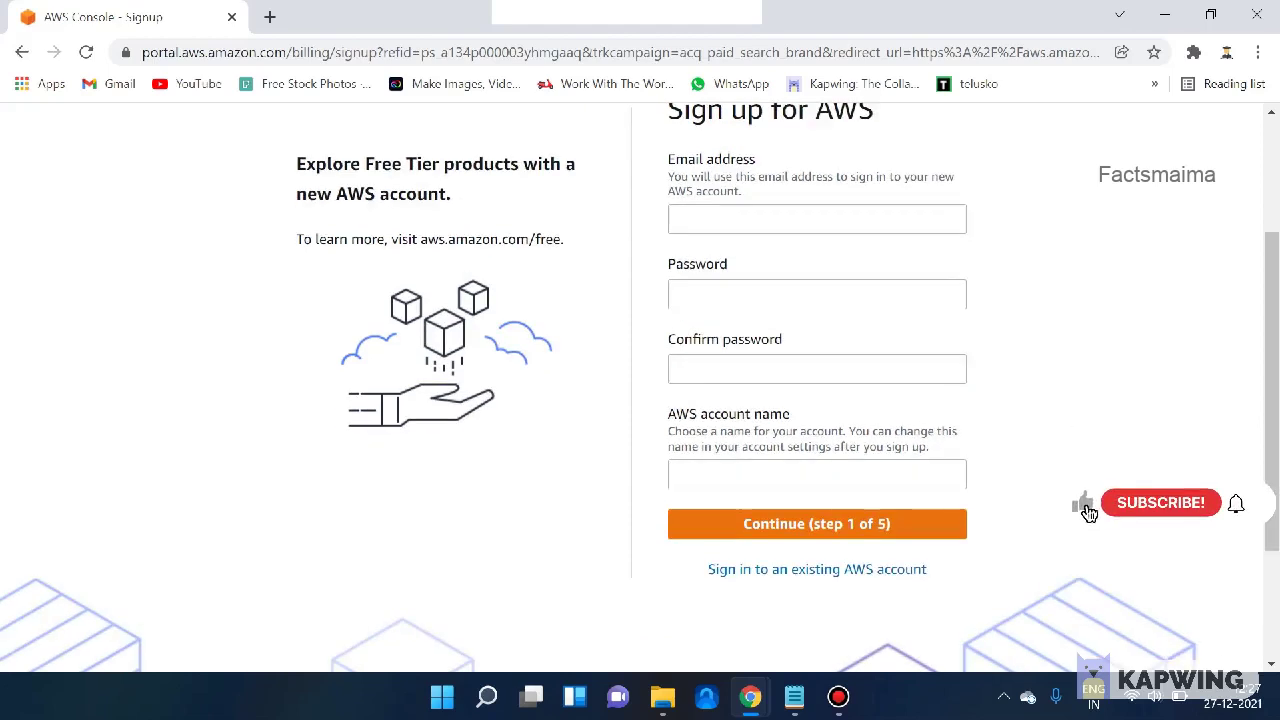
{"action": "scroll", "coordinate": [1088, 508], "scroll_direction": "down", "scroll_amount": 1}
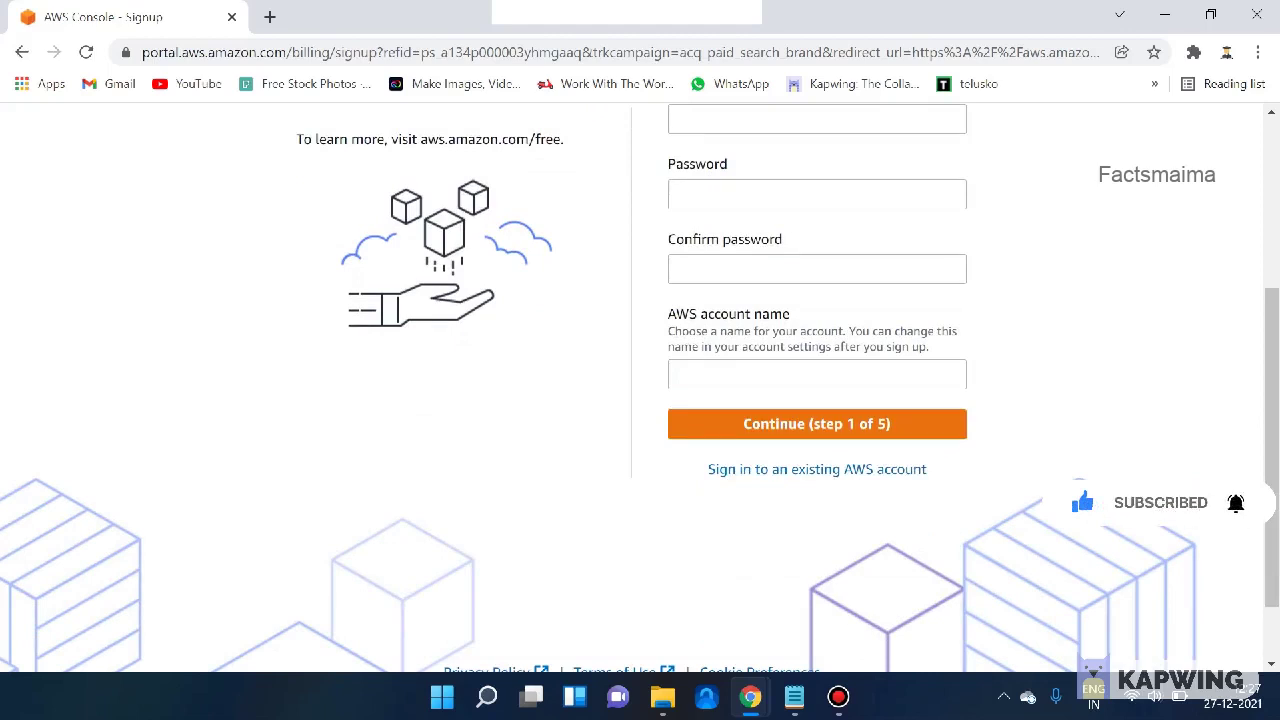
{"action": "scroll", "coordinate": [640, 387], "scroll_direction": "up", "scroll_amount": 2}
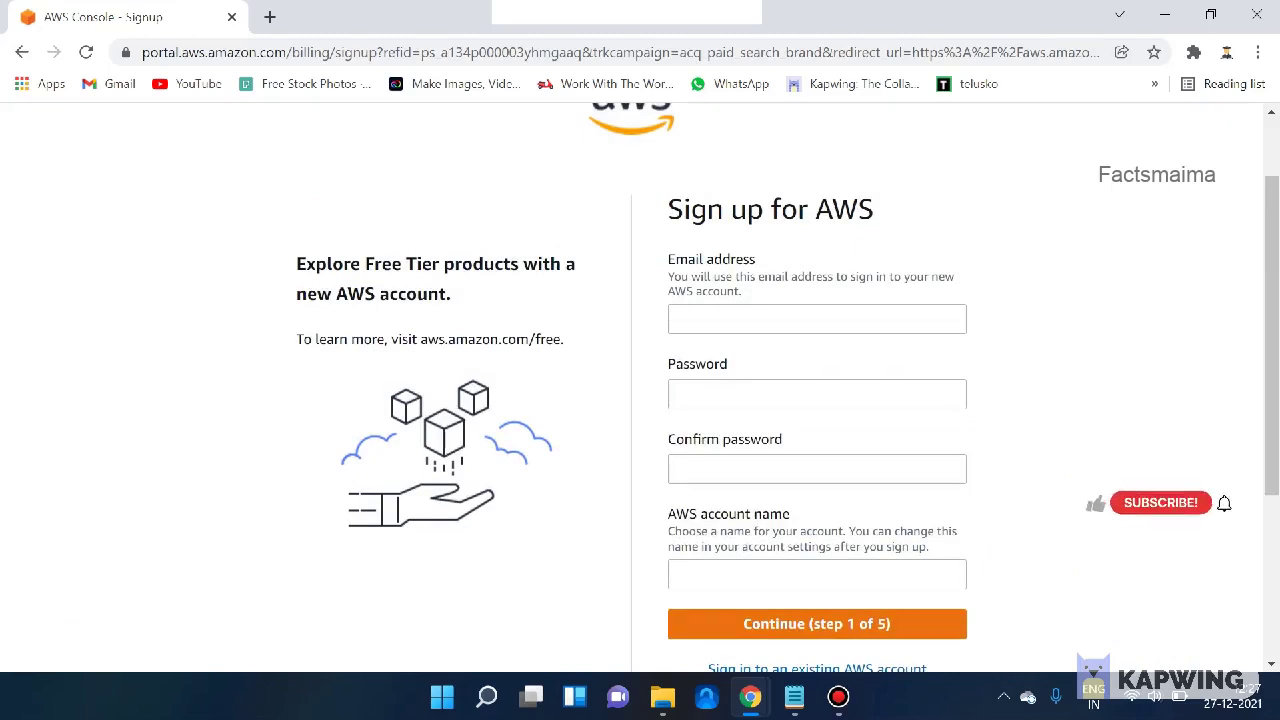
{"action": "scroll", "coordinate": [640, 387], "scroll_direction": "down", "scroll_amount": 2}
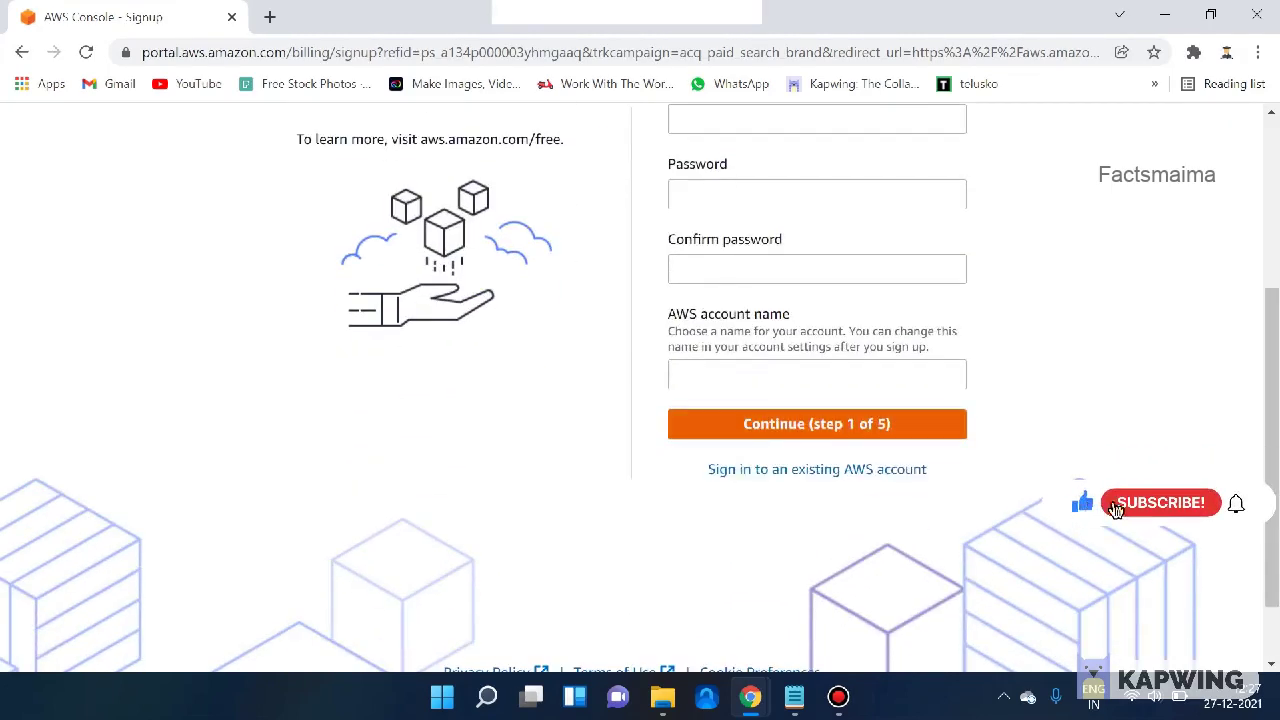
{"action": "scroll", "coordinate": [640, 387], "scroll_direction": "up", "scroll_amount": 2}
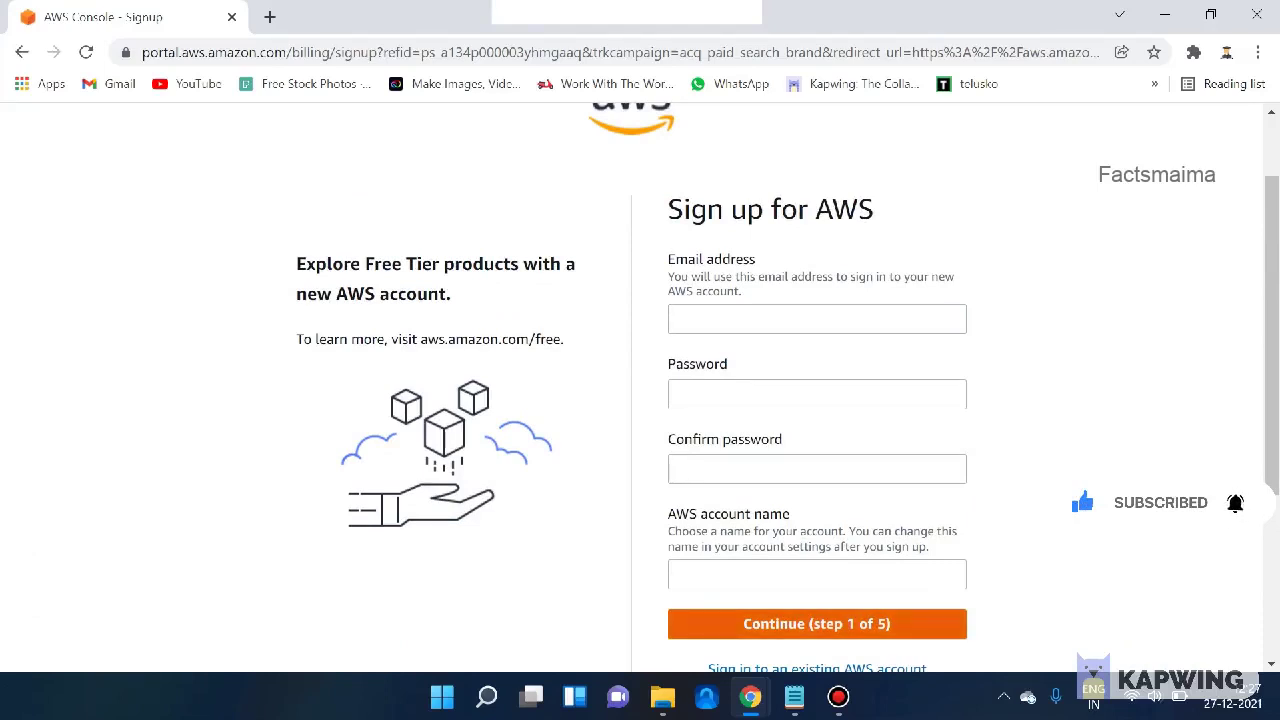
{"action": "scroll", "coordinate": [1095, 530], "scroll_direction": "down", "scroll_amount": 1}
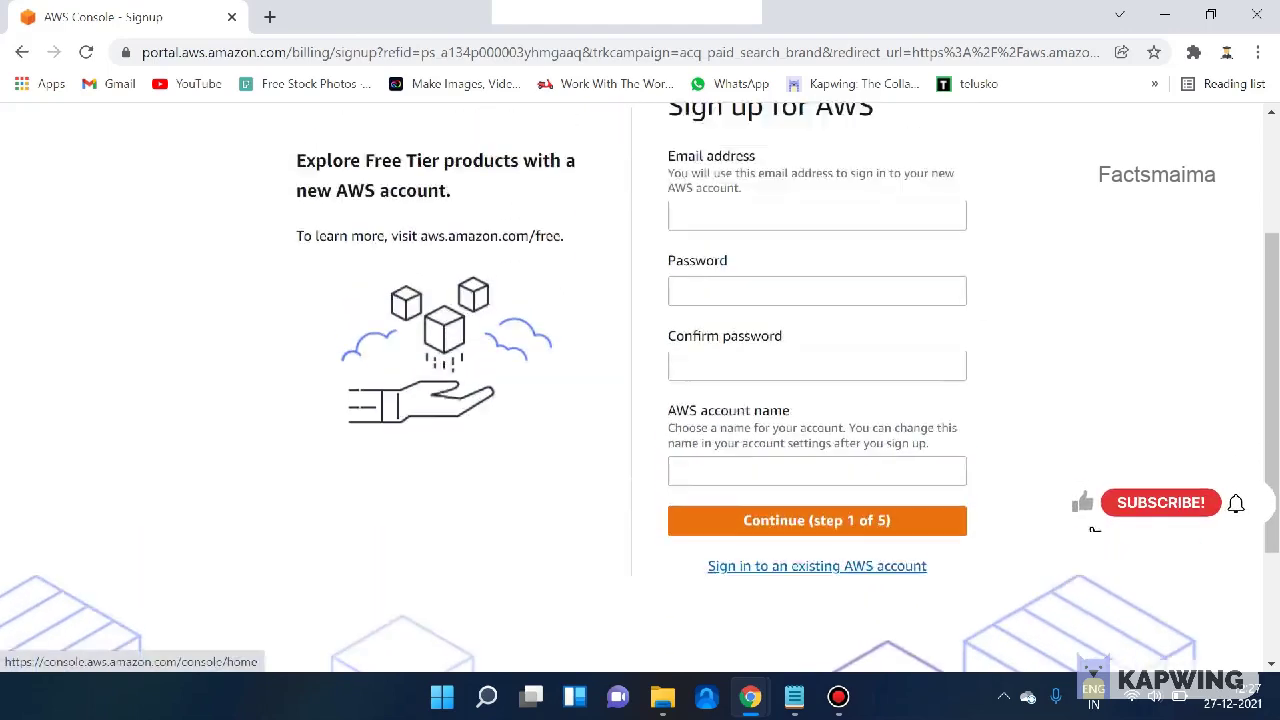
{"action": "scroll", "coordinate": [640, 387], "scroll_direction": "up", "scroll_amount": 2}
{"action": "scroll", "coordinate": [640, 387], "scroll_direction": "down", "scroll_amount": 2}
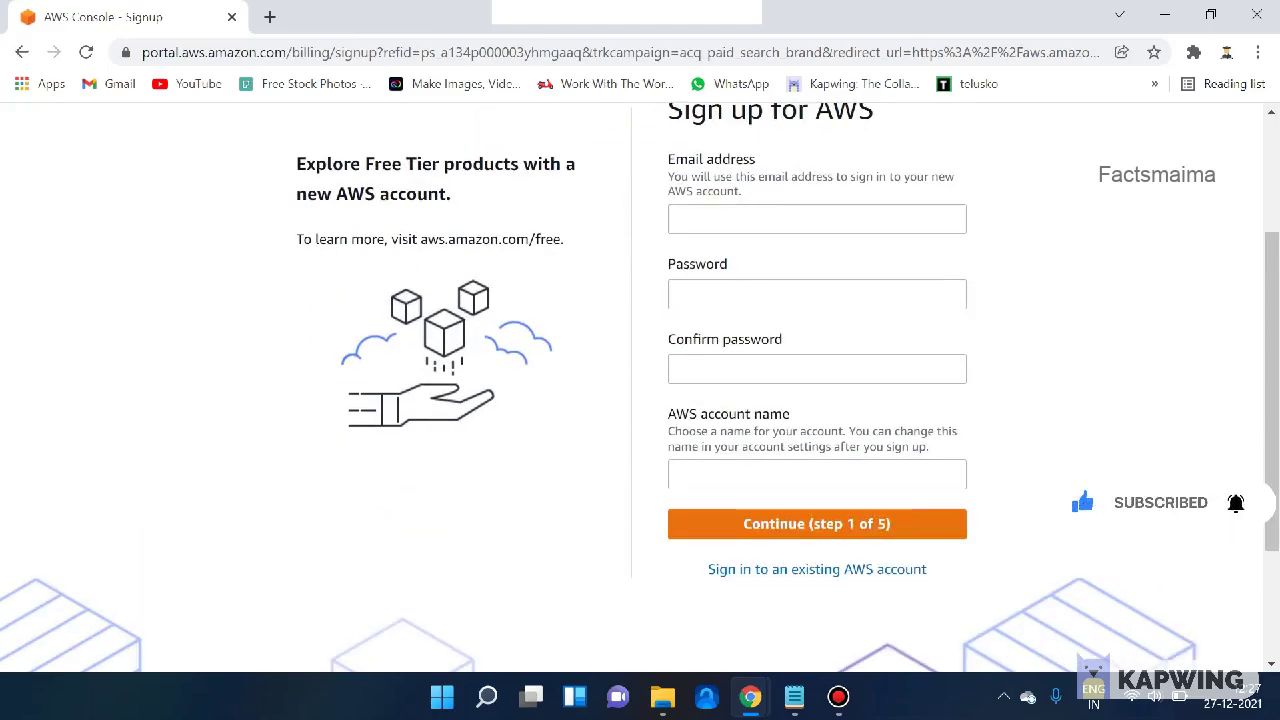
{"action": "scroll", "coordinate": [780, 385], "scroll_direction": "down", "scroll_amount": 2}
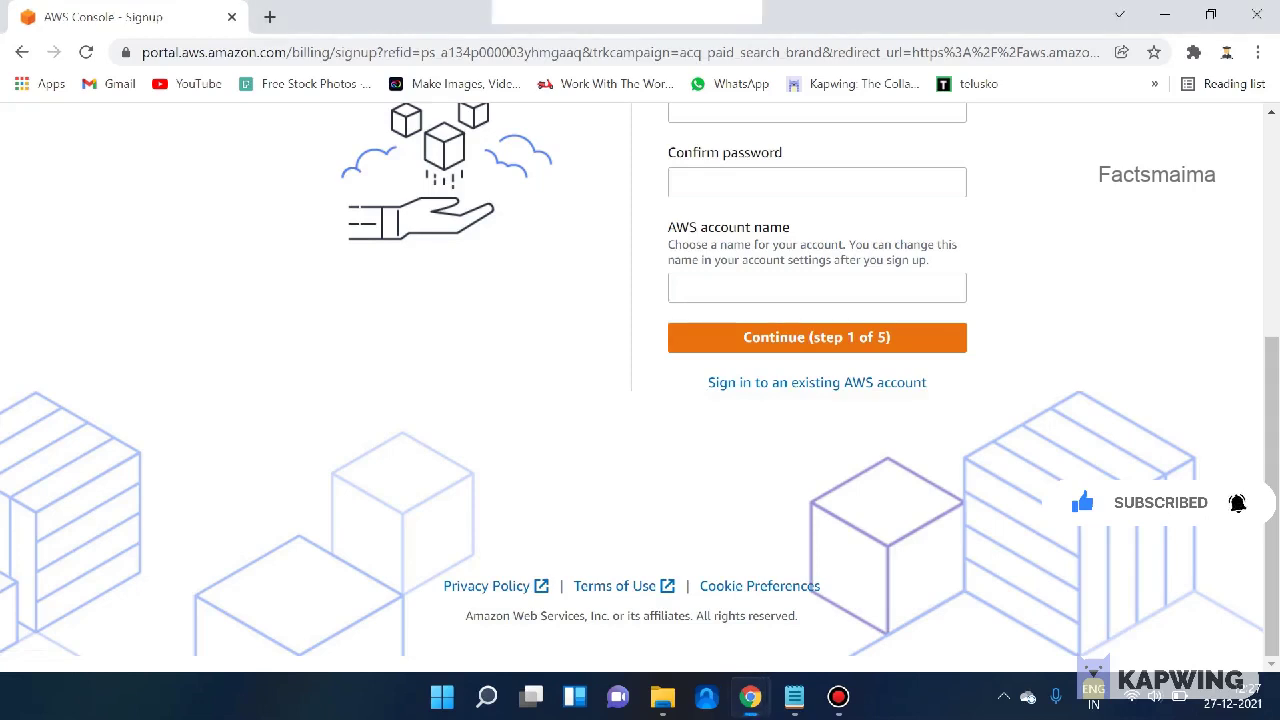
- Open the existing-account sign-in page and mark the Root user and IAM user options in red
{"action": "left_click", "coordinate": [817, 382]}
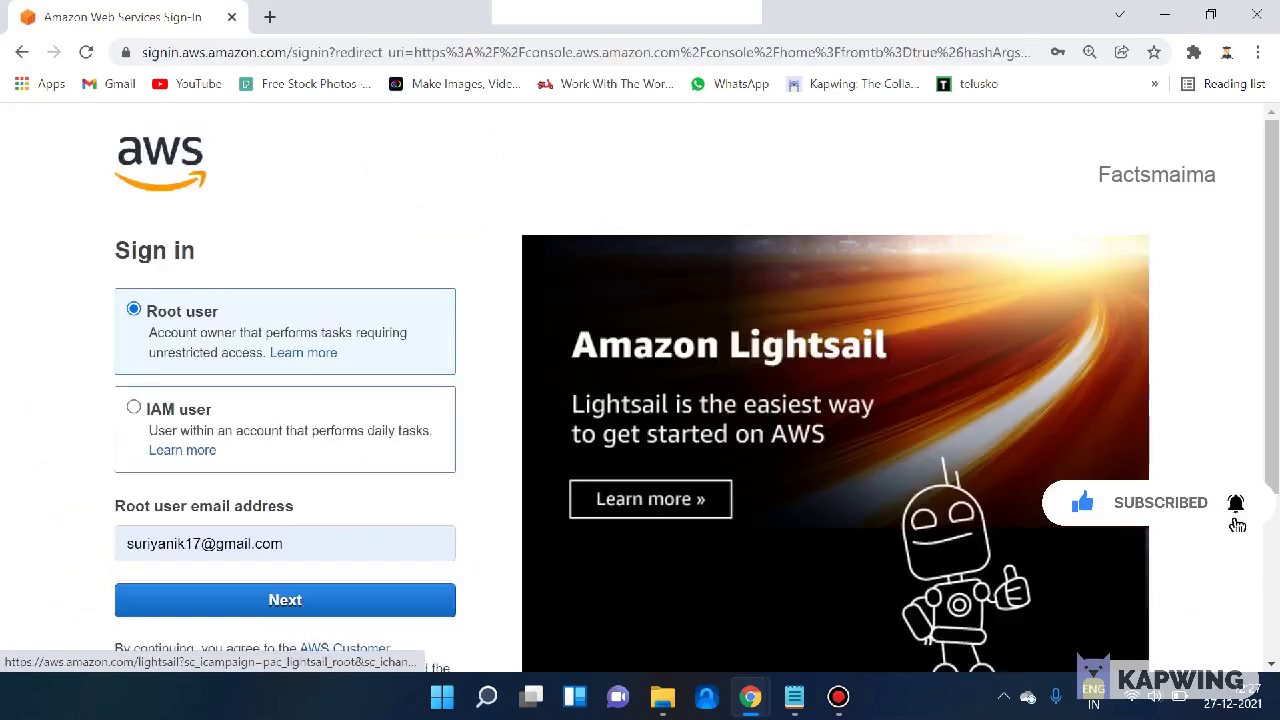
{"action": "scroll", "coordinate": [640, 400], "scroll_direction": "down", "scroll_amount": 1}
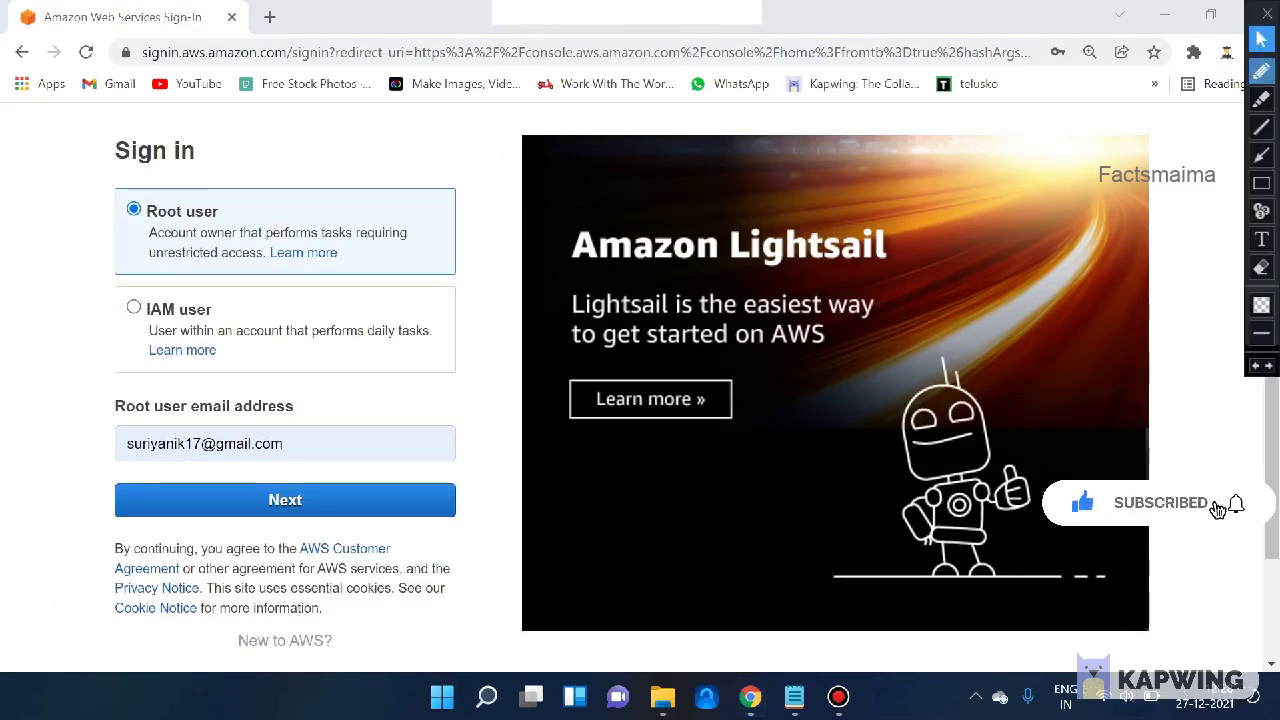
{"action": "left_click_drag", "start_coordinate": [276, 206], "coordinate": [320, 174]}
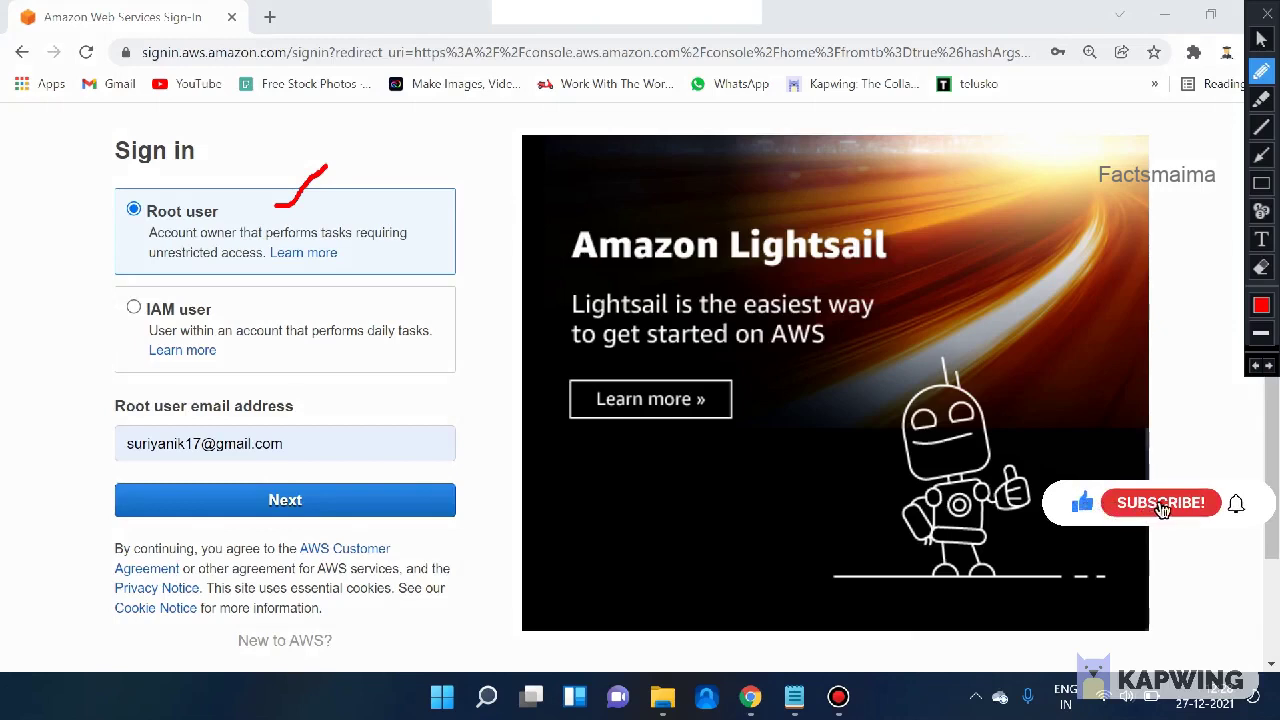
{"action": "mouse_move", "coordinate": [112, 205]}
{"action": "left_mouse_down"}
{"action": "mouse_move", "coordinate": [82, 218]}
{"action": "mouse_move", "coordinate": [102, 292]}
{"action": "left_mouse_up"}
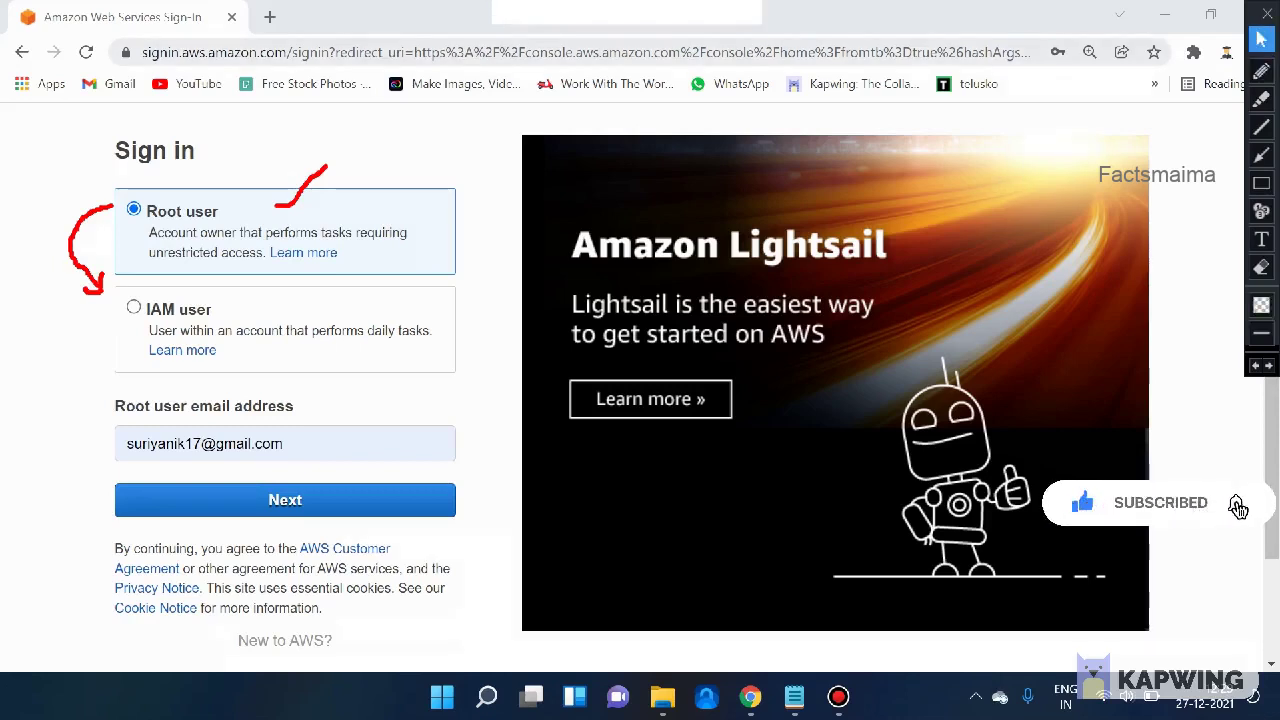
- Erase the red annotations from the sign-in page
{"action": "left_click", "coordinate": [1261, 39]}
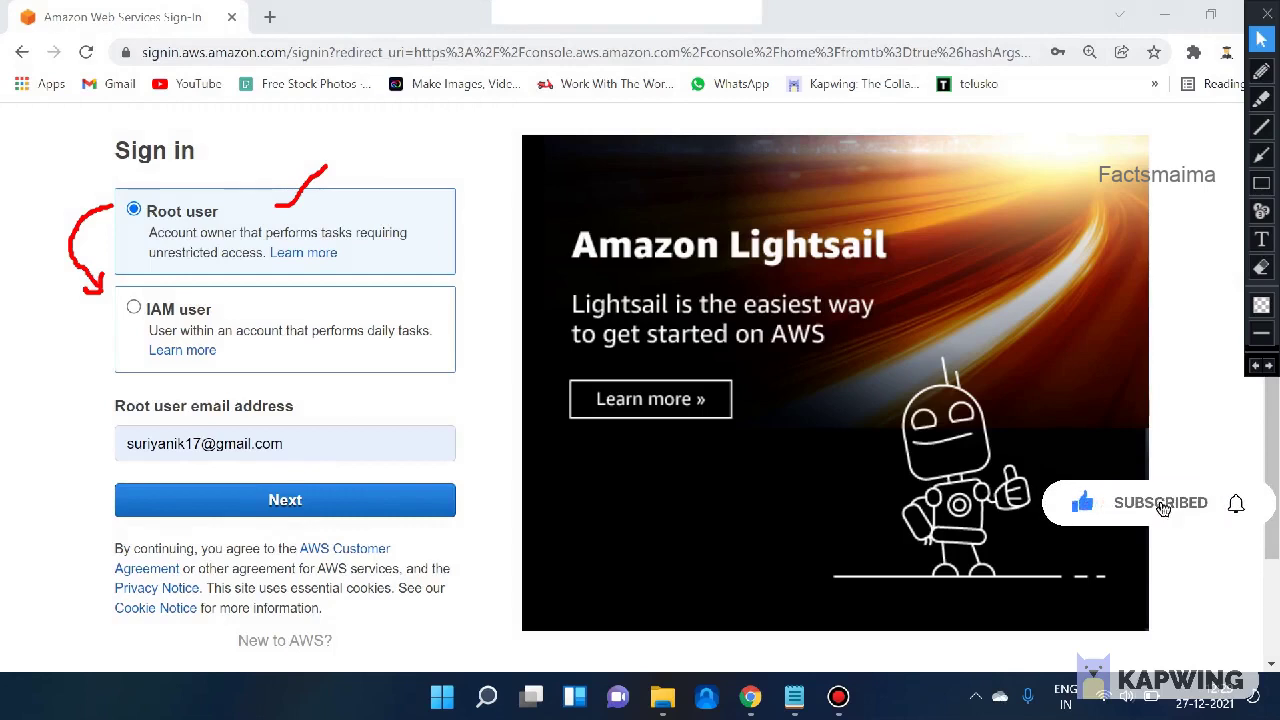
{"action": "left_click", "coordinate": [1261, 267]}
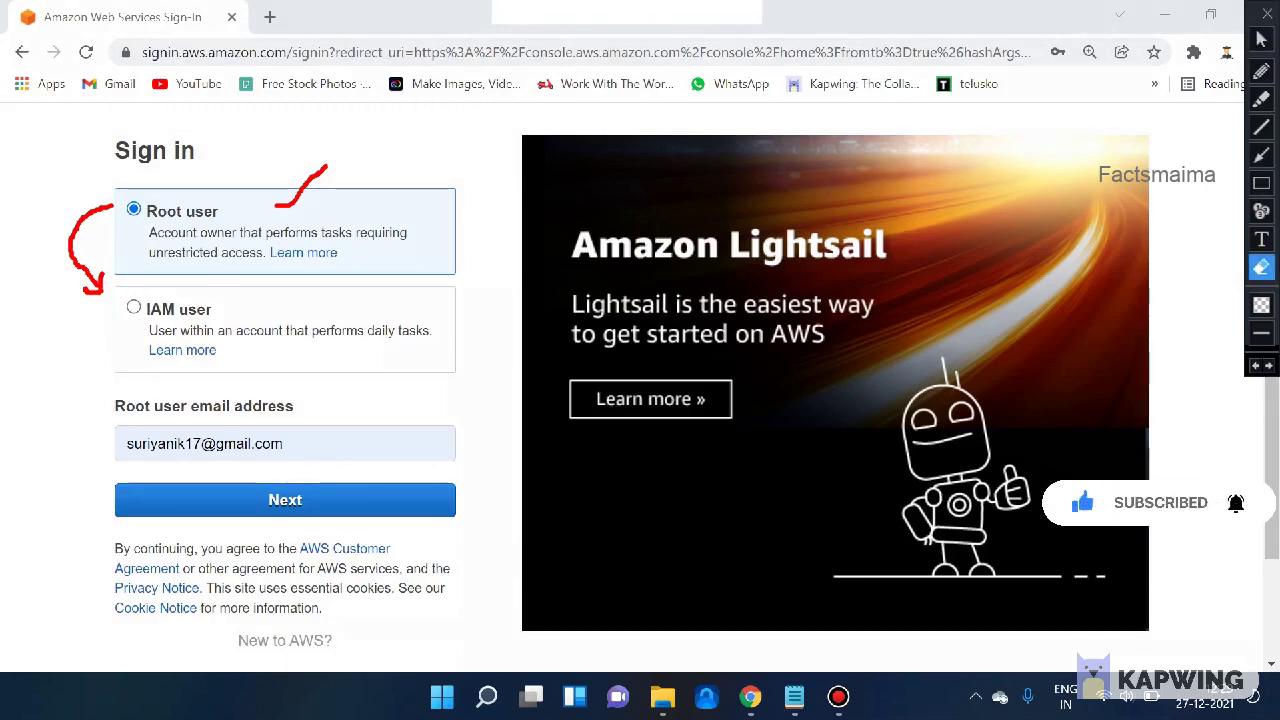
{"action": "left_click_drag", "start_coordinate": [201, 258], "coordinate": [436, 364]}
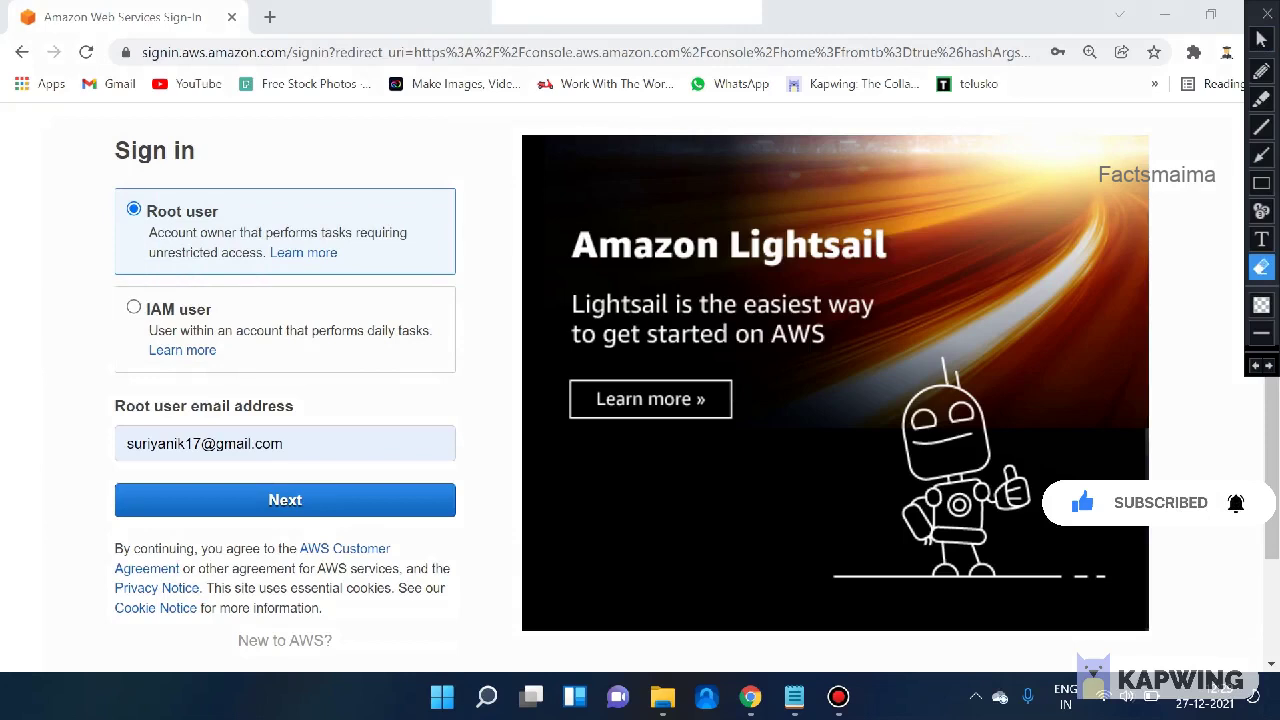
- Continue as root user, enter the captcha characters, then the root password to sign in
{"action": "left_click", "coordinate": [1261, 38]}
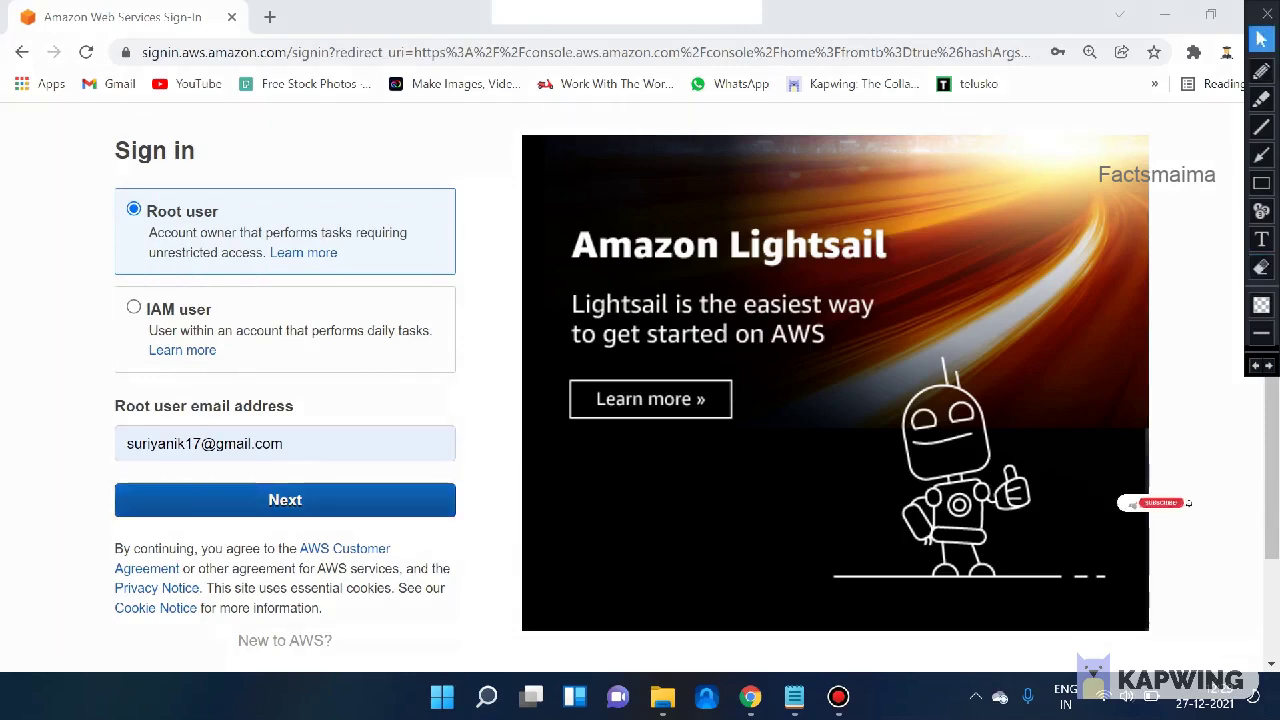
{"action": "left_click", "coordinate": [285, 500]}
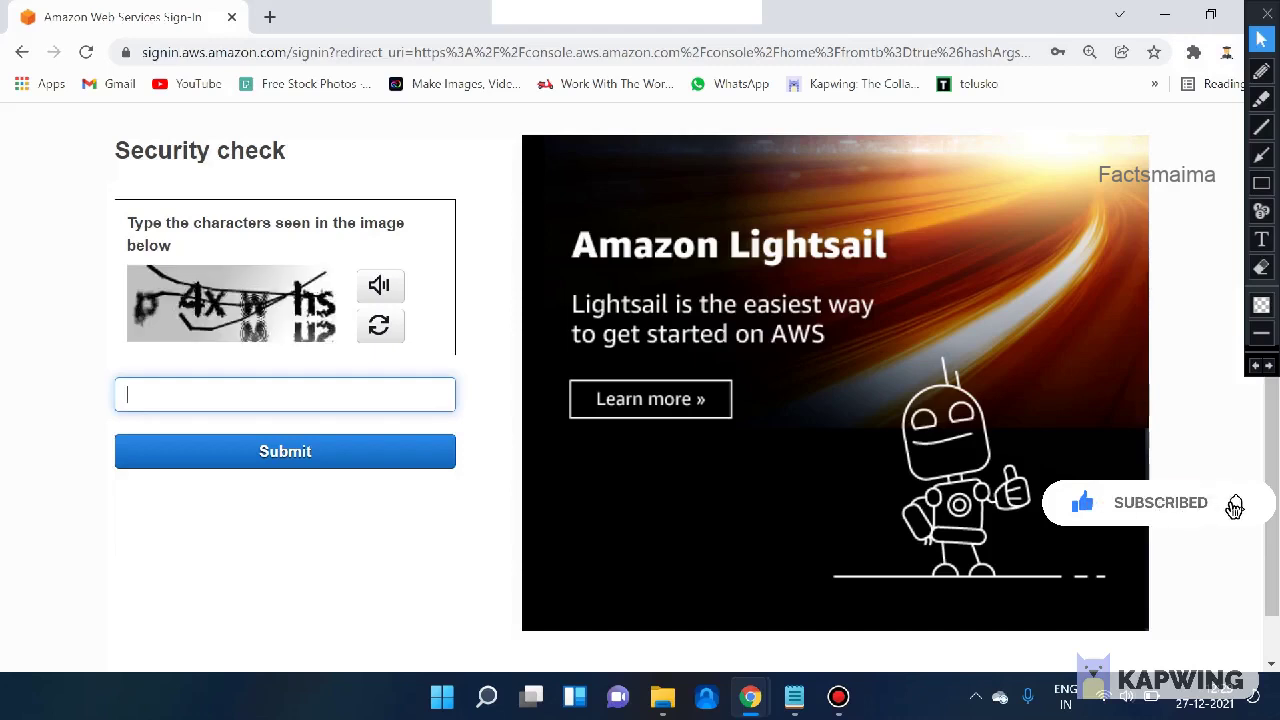
{"action": "type", "text": "p4xwhs"}
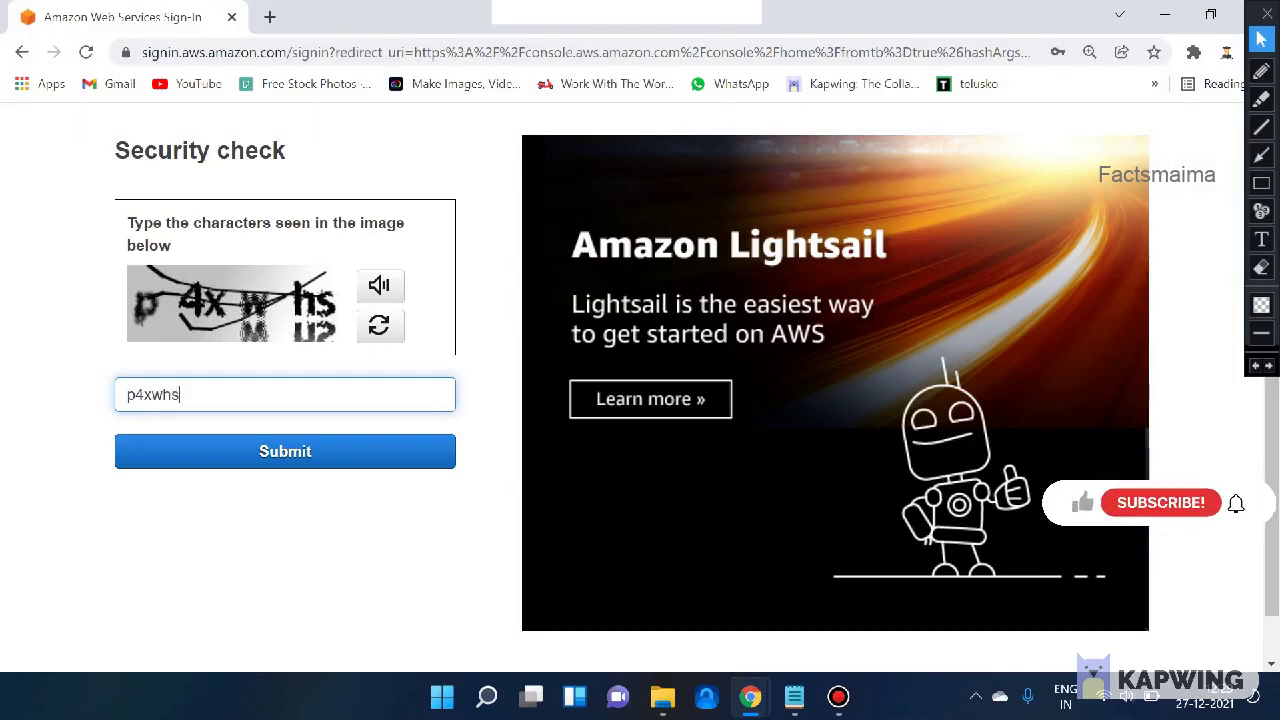
{"action": "key", "text": "Return"}
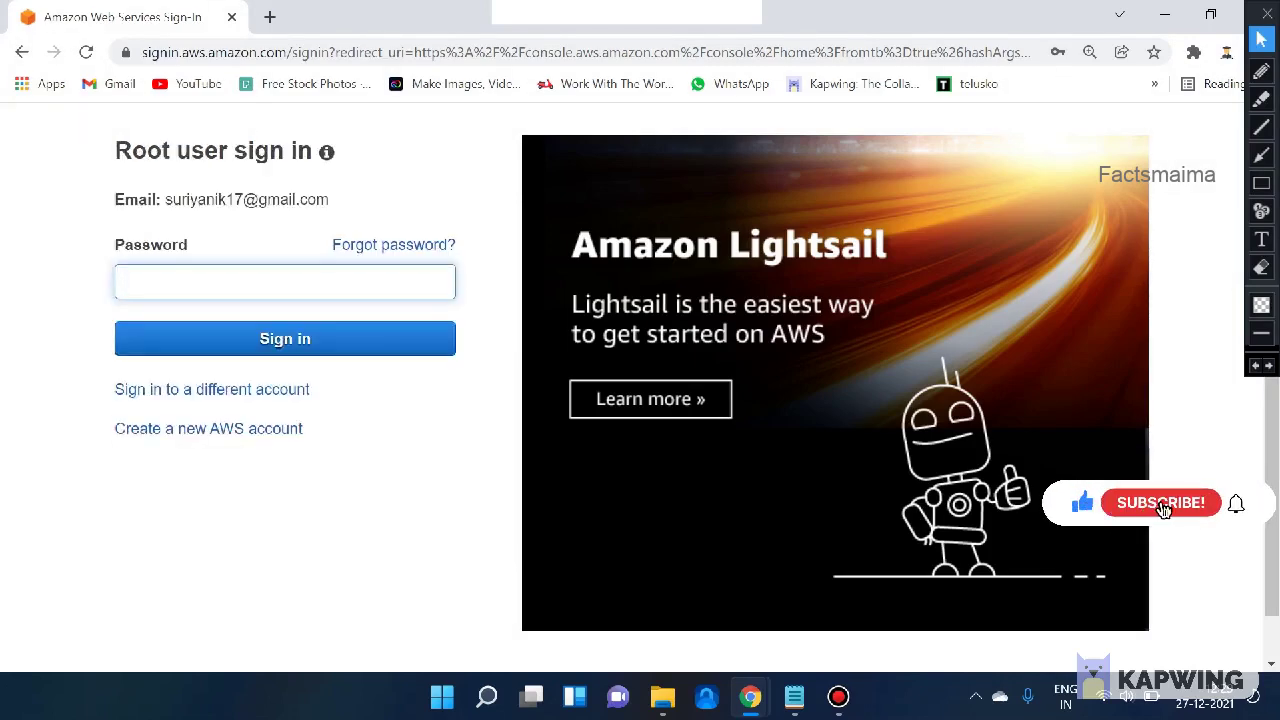
{"action": "type", "text": "•••••••"}
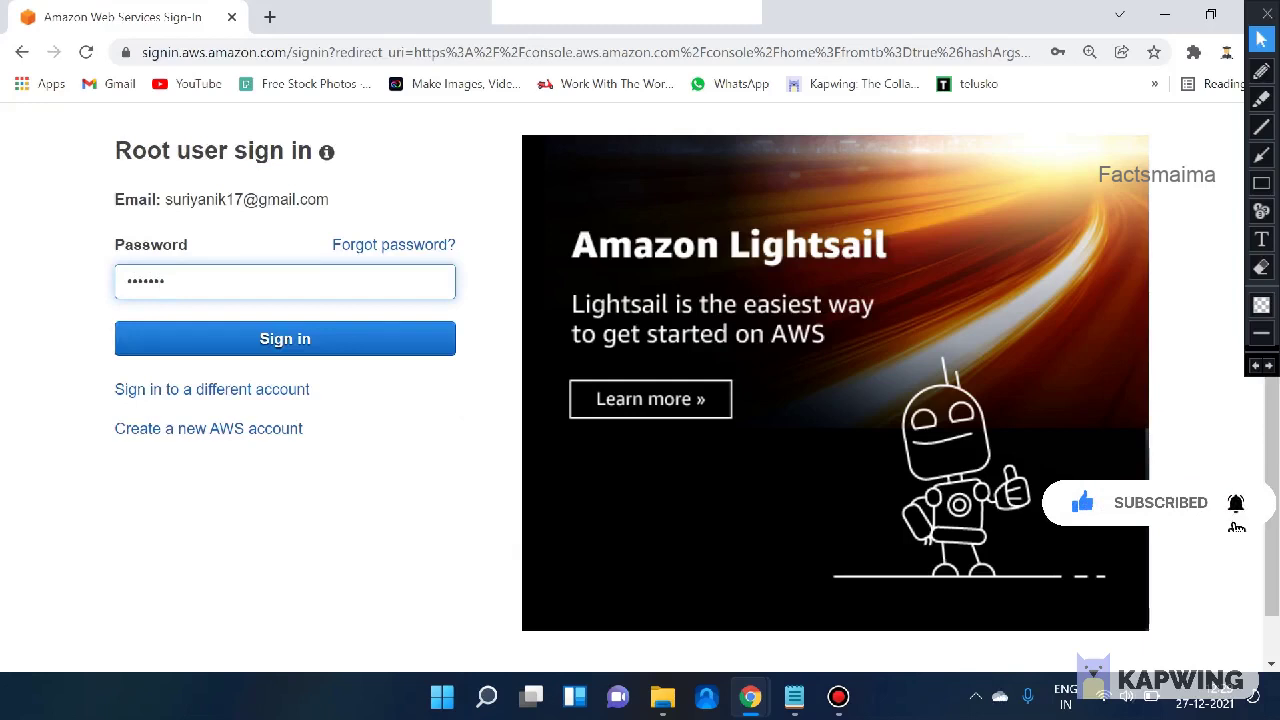
{"action": "type", "text": "••••"}
{"action": "key", "text": "Return"}
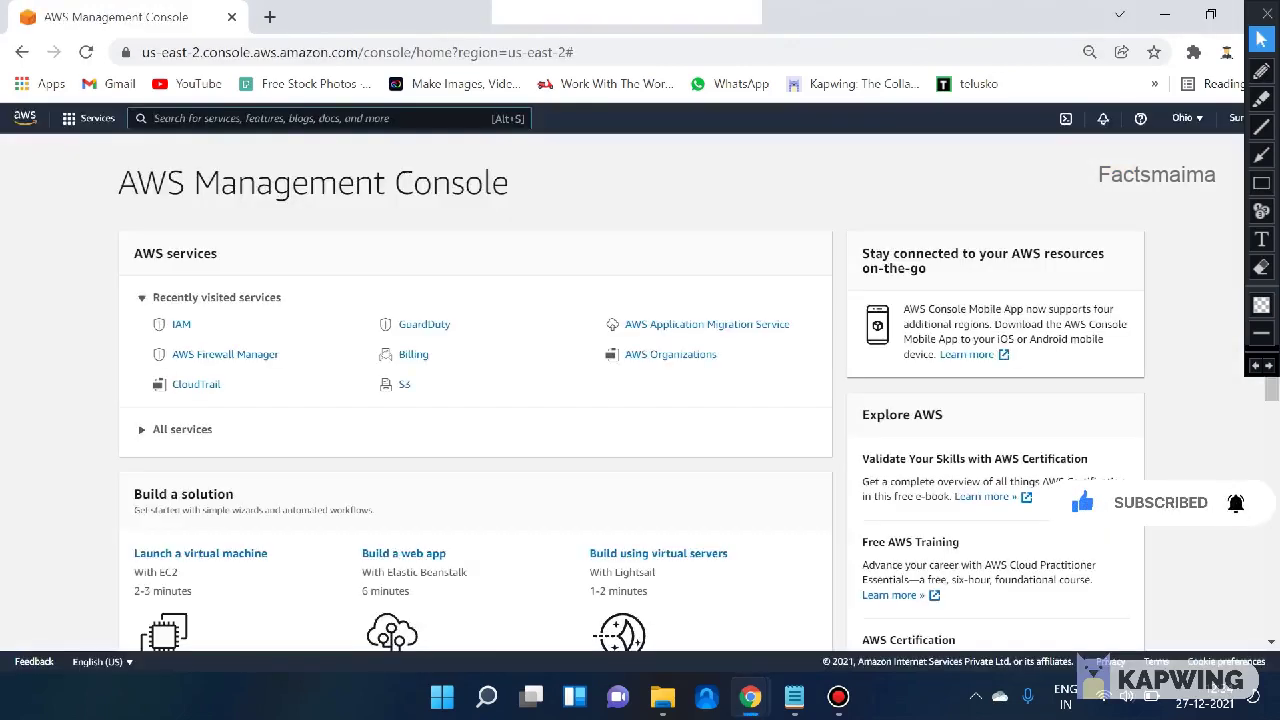
{"action": "mouse_move", "coordinate": [1254, 13]}
{"action": "left_mouse_down"}
{"action": "mouse_move", "coordinate": [1272, 197]}
{"action": "mouse_move", "coordinate": [1256, 197]}
{"action": "left_mouse_up"}
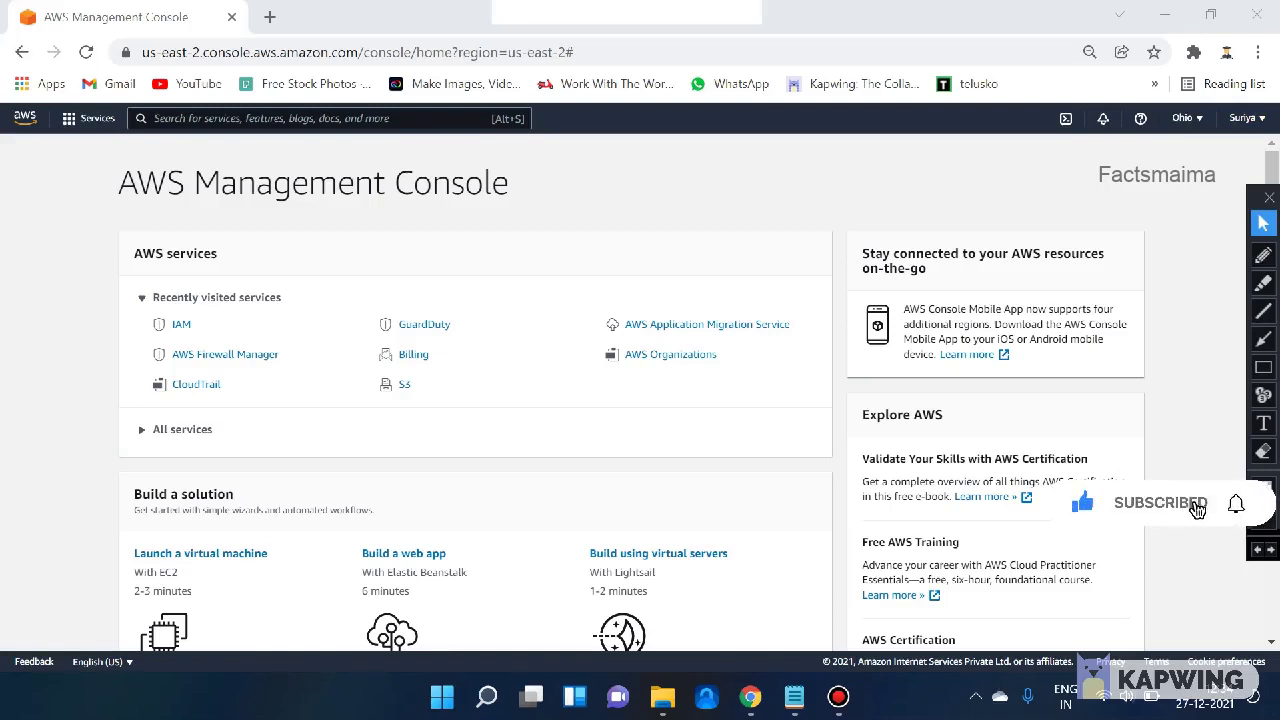
{"action": "left_click", "coordinate": [1246, 118]}
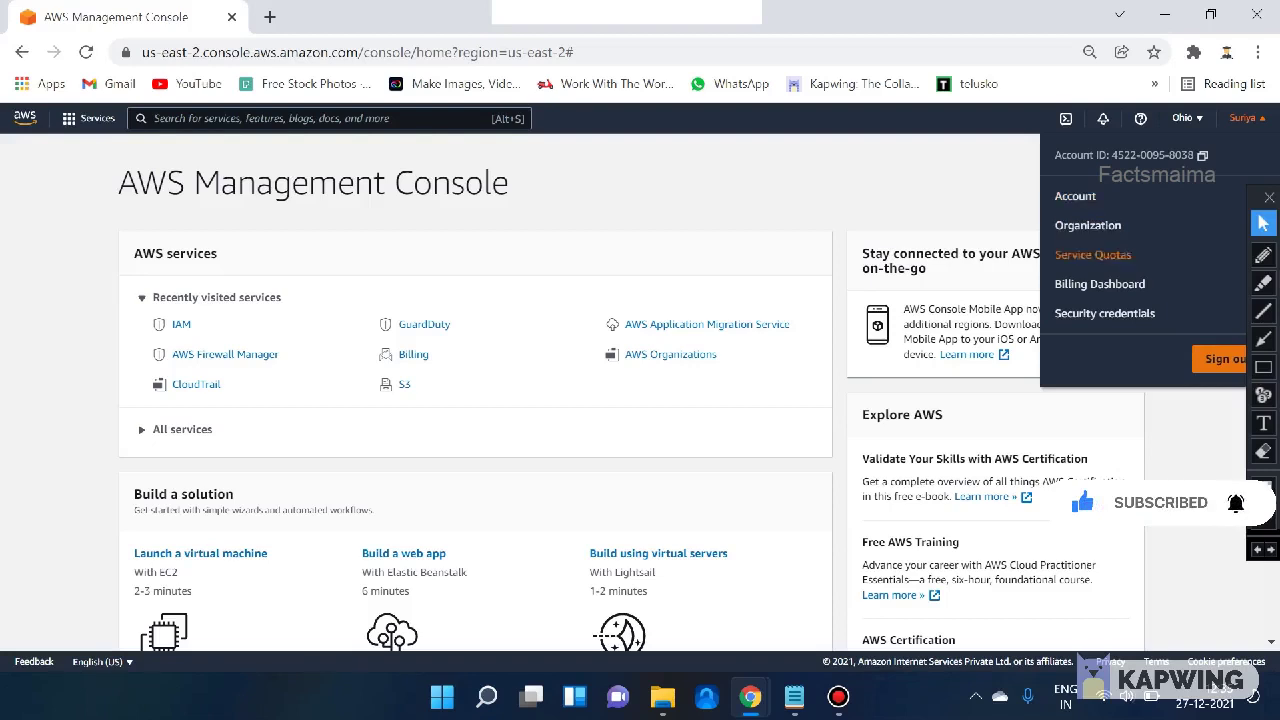
{"action": "left_click", "coordinate": [1184, 118]}
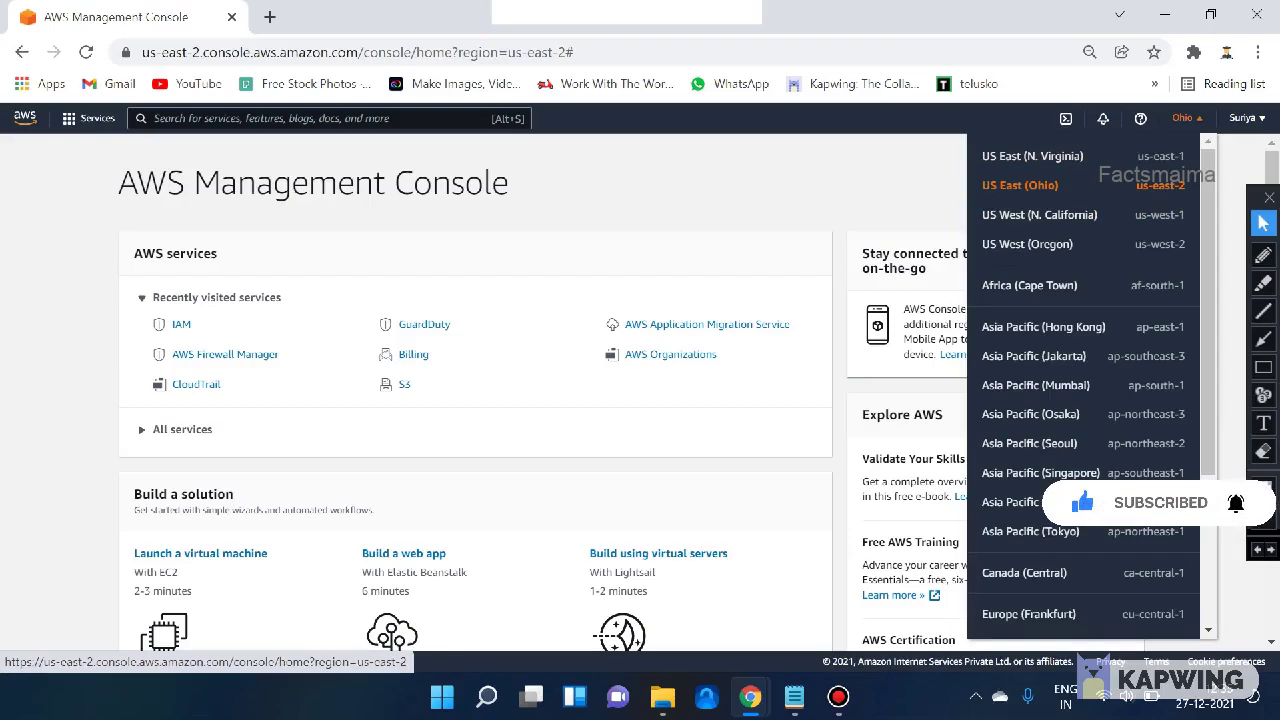
{"action": "key", "text": "Escape"}
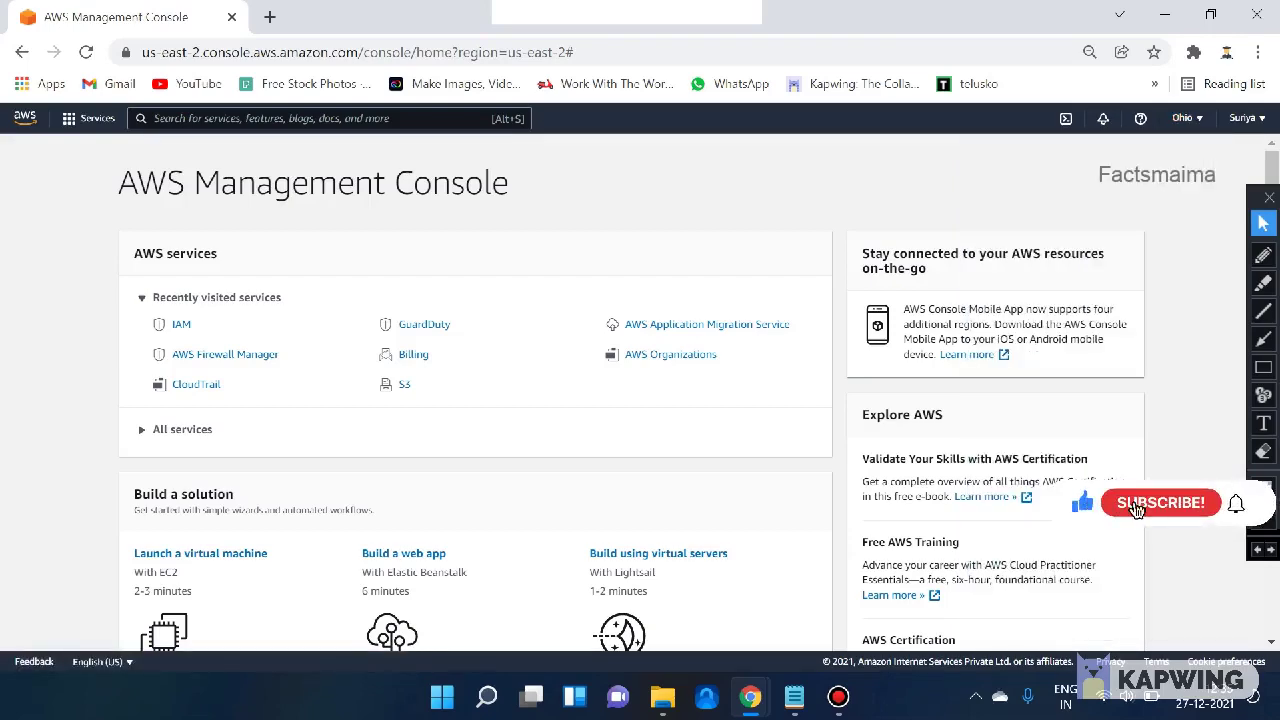
{"action": "scroll", "coordinate": [475, 390], "scroll_direction": "down", "scroll_amount": 2}
{"action": "scroll", "coordinate": [475, 390], "scroll_direction": "down", "scroll_amount": 1}
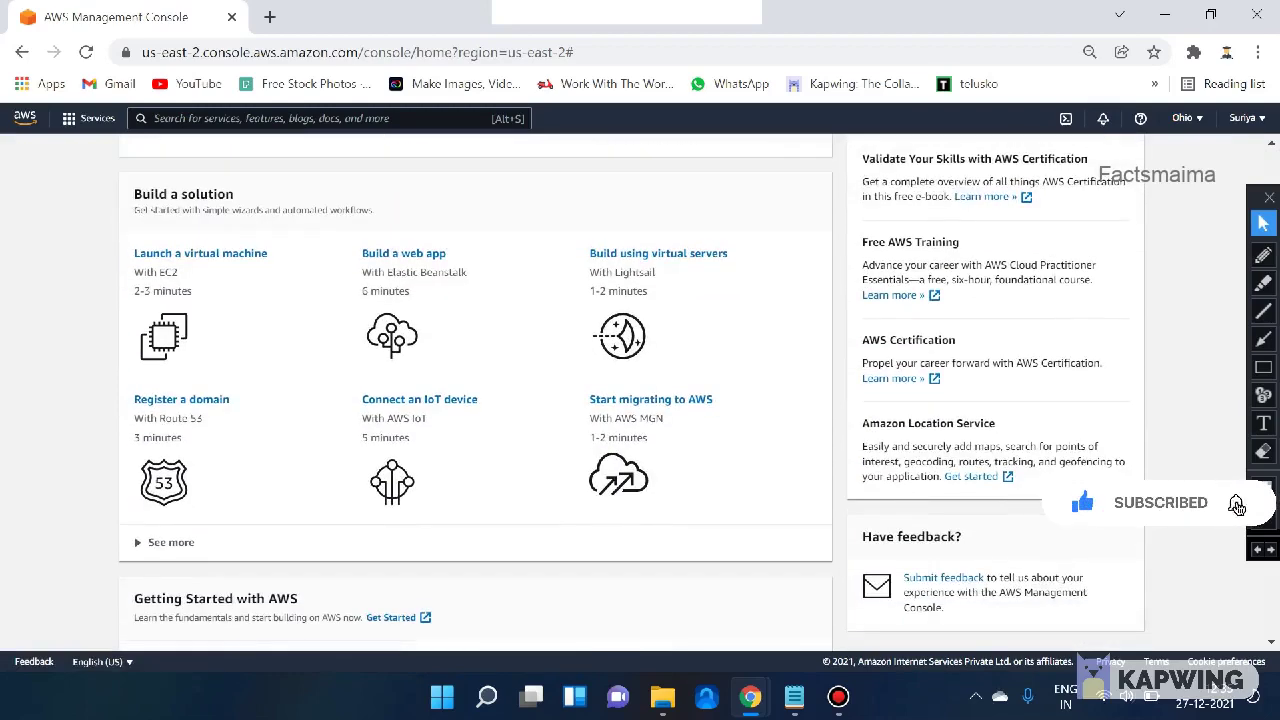
{"action": "scroll", "coordinate": [475, 390], "scroll_direction": "down", "scroll_amount": 2}
{"action": "scroll", "coordinate": [475, 390], "scroll_direction": "up", "scroll_amount": 5}
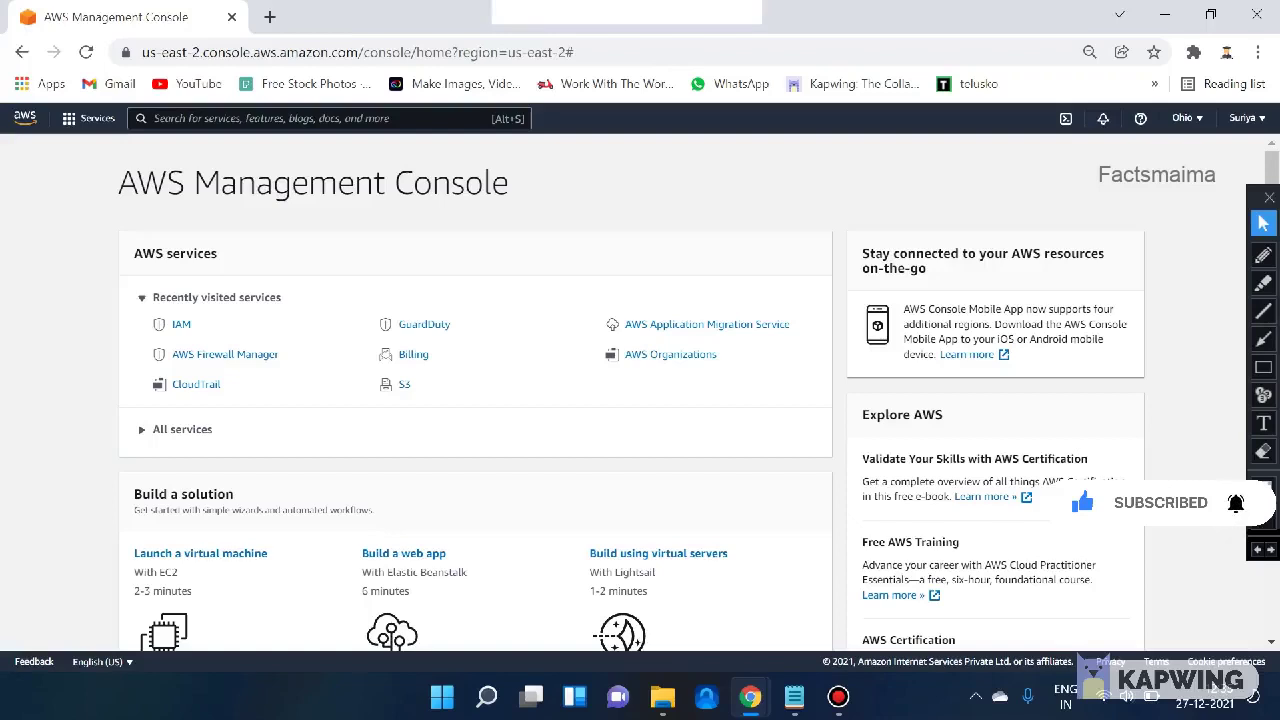
{"action": "left_click_drag", "start_coordinate": [509, 183], "coordinate": [118, 183]}
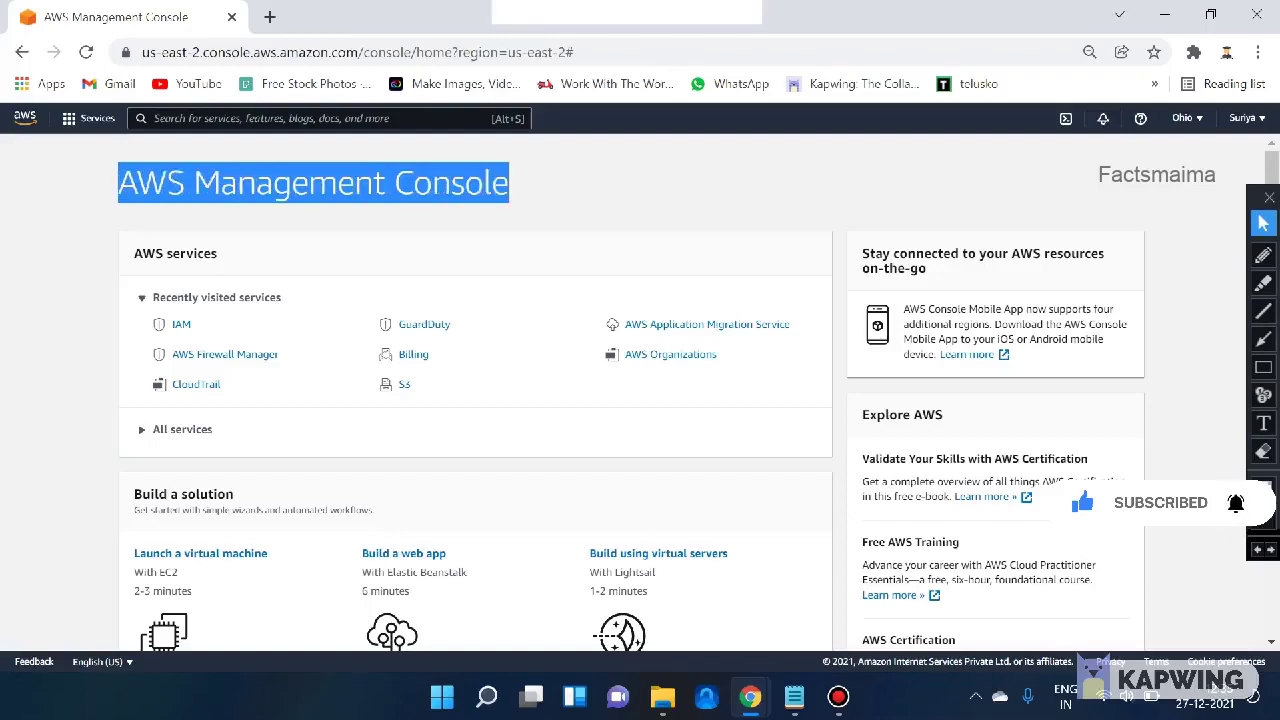
{"action": "double_click", "coordinate": [452, 183]}
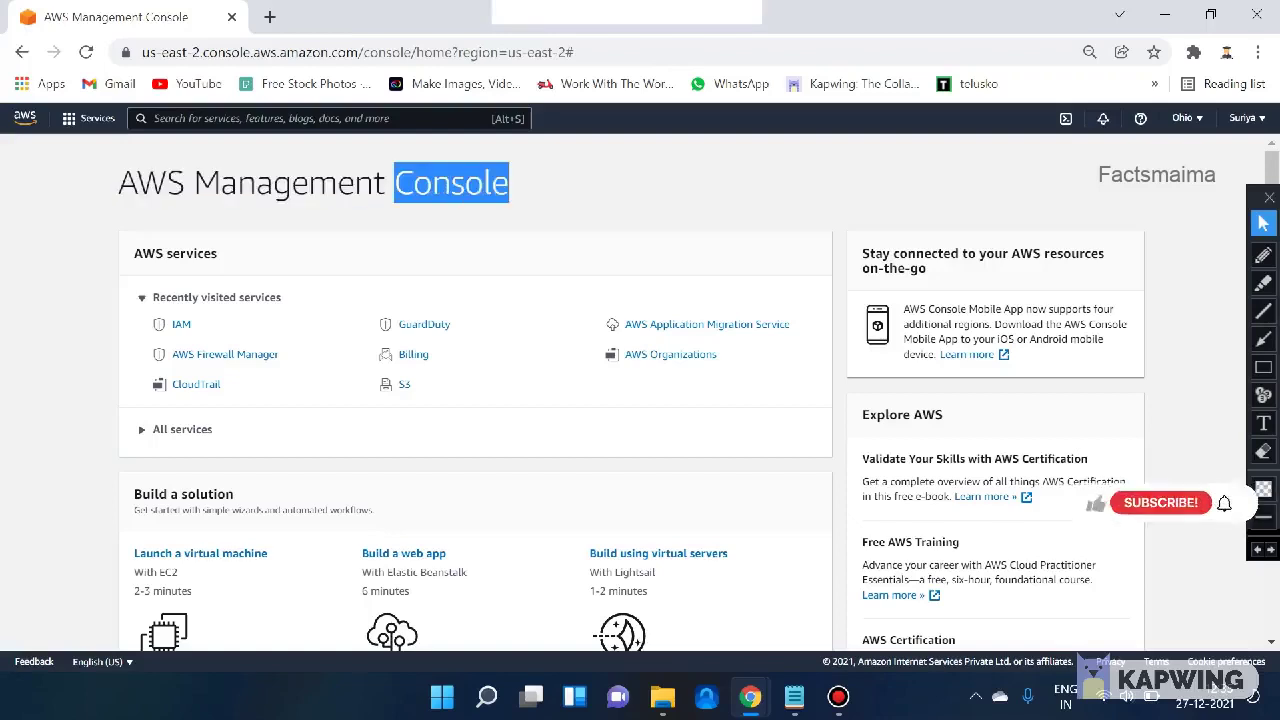
{"action": "left_click", "coordinate": [452, 183]}
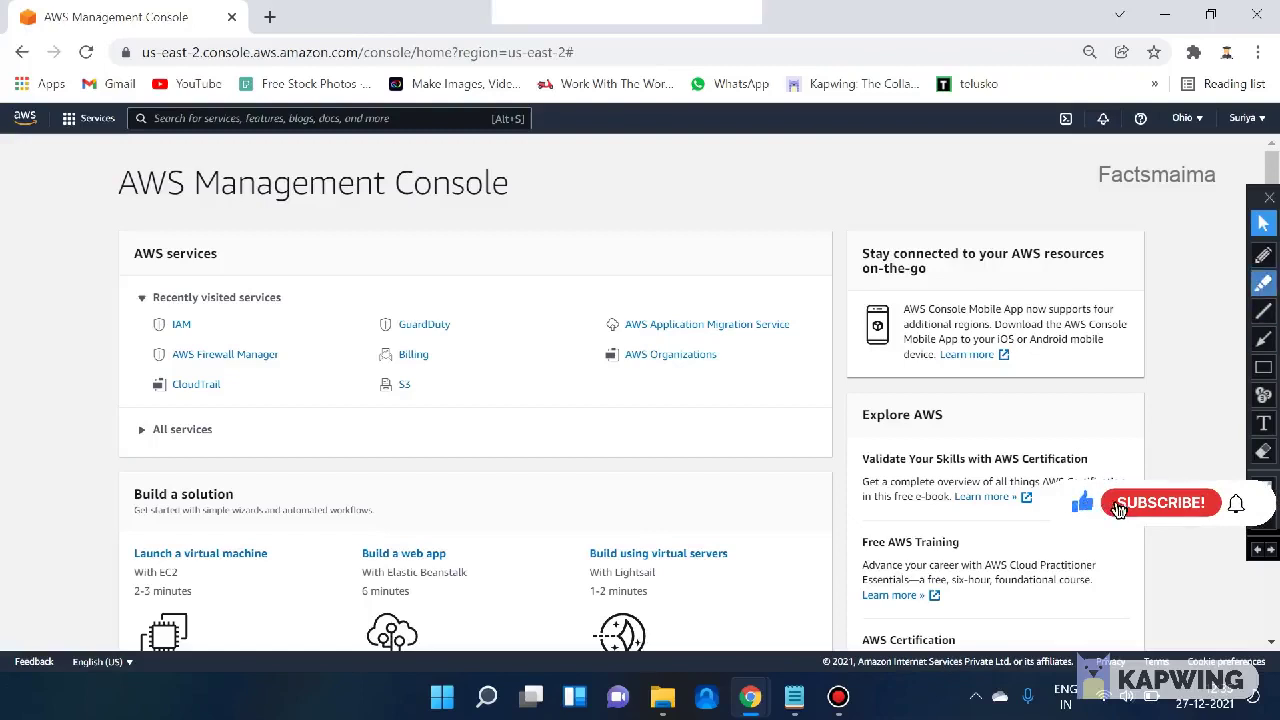
{"action": "left_click", "coordinate": [1263, 256]}
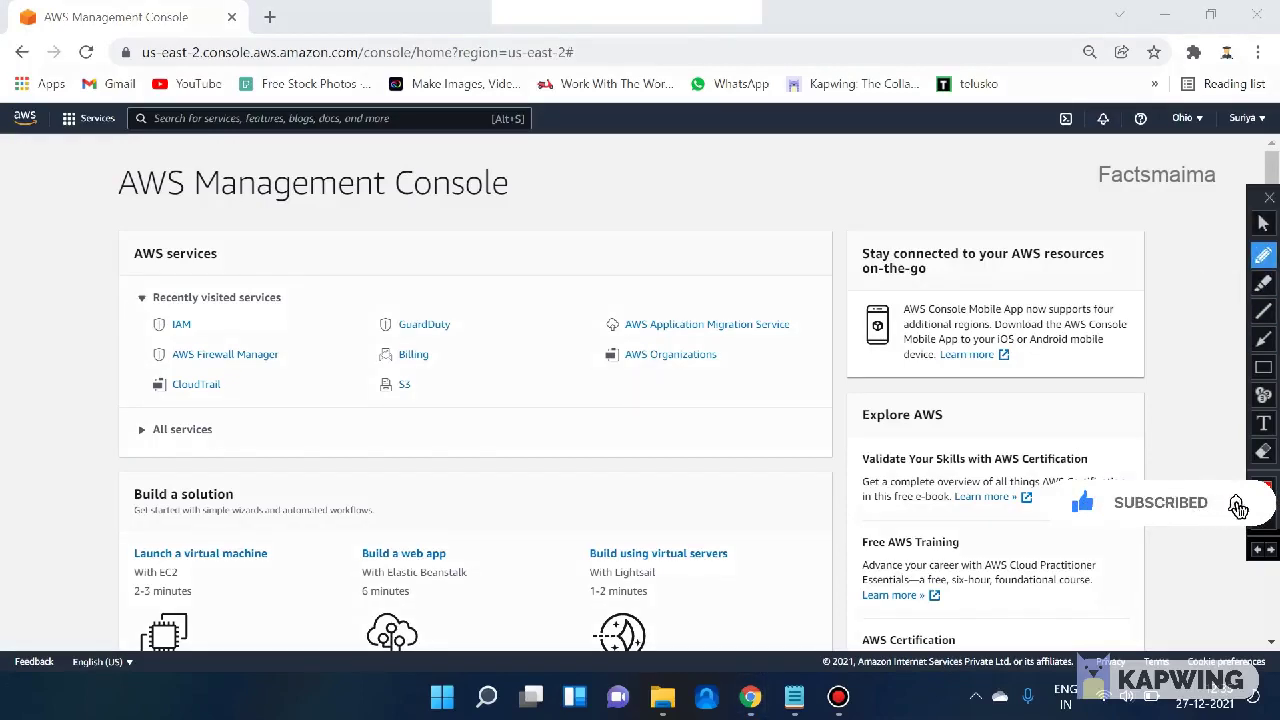
{"action": "mouse_move", "coordinate": [590, 185]}
{"action": "left_mouse_down"}
{"action": "mouse_move", "coordinate": [668, 160]}
{"action": "mouse_move", "coordinate": [616, 252]}
{"action": "left_mouse_up"}
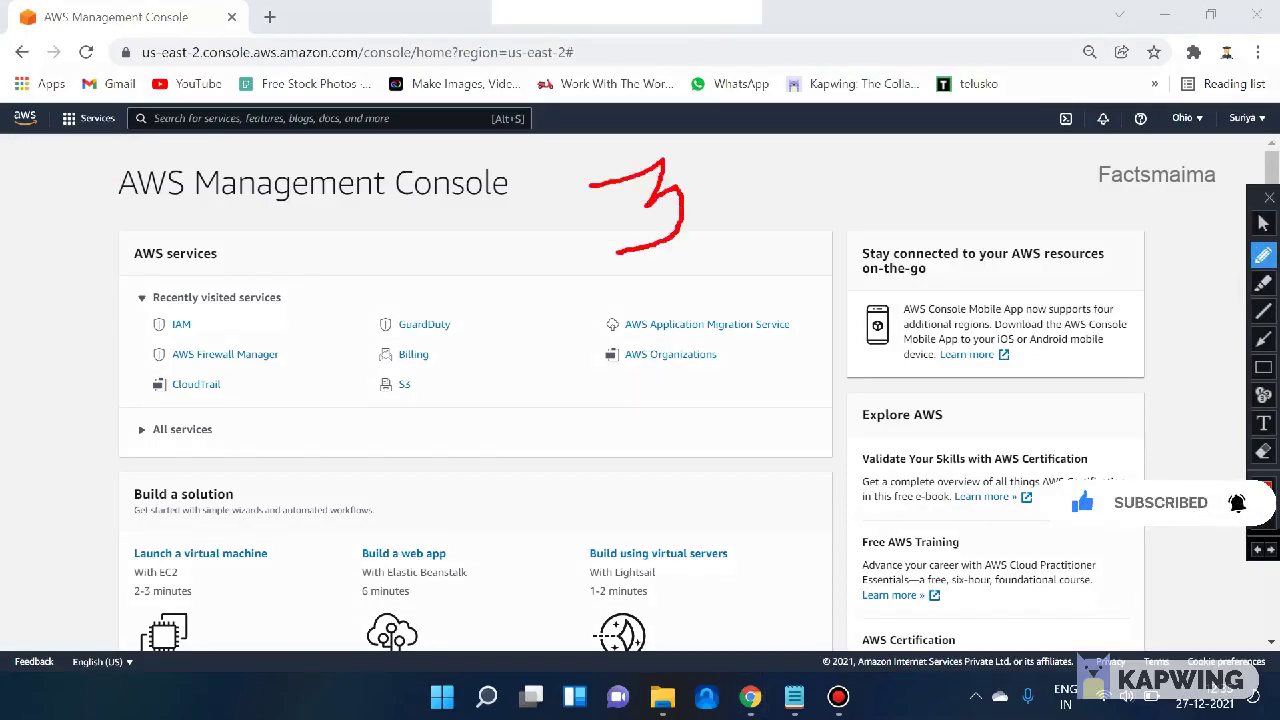
{"action": "left_click_drag", "start_coordinate": [445, 245], "coordinate": [570, 267]}
{"action": "left_click_drag", "start_coordinate": [438, 229], "coordinate": [424, 283]}
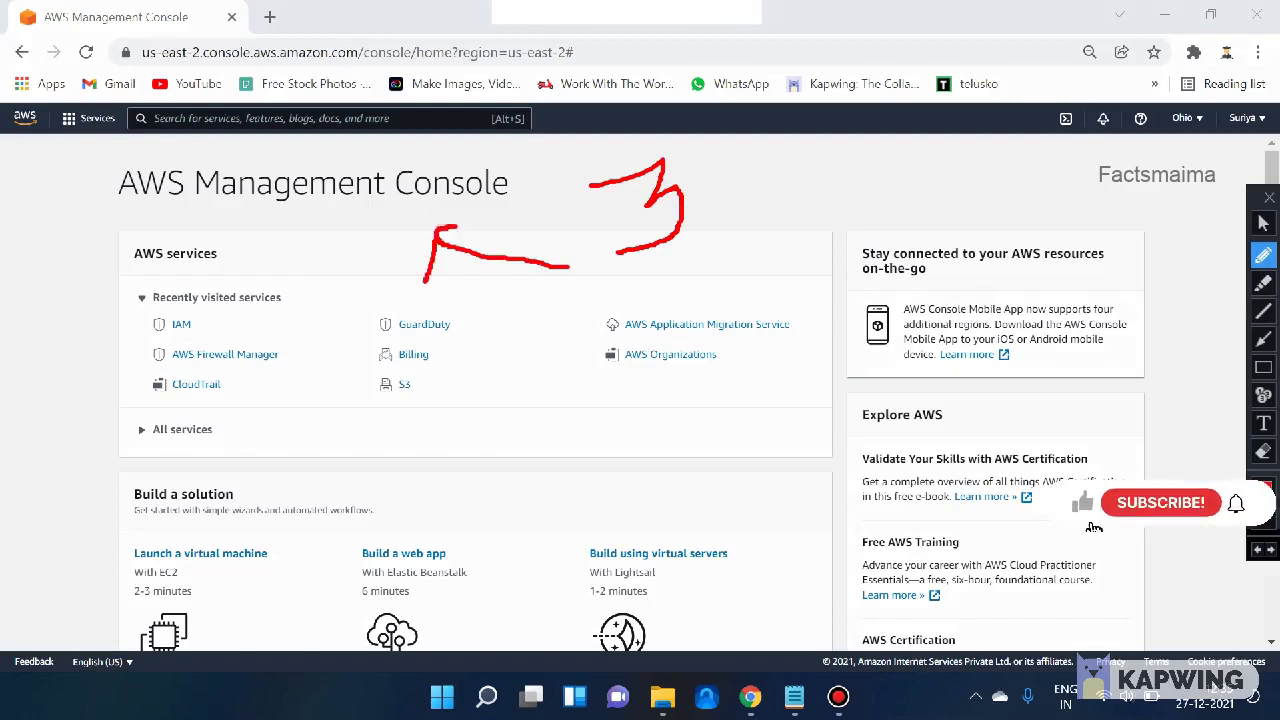
{"action": "left_click_drag", "start_coordinate": [440, 229], "coordinate": [486, 232]}
{"action": "mouse_move", "coordinate": [676, 258]}
{"action": "left_mouse_down"}
{"action": "mouse_move", "coordinate": [716, 306]}
{"action": "mouse_move", "coordinate": [740, 306]}
{"action": "left_mouse_up"}
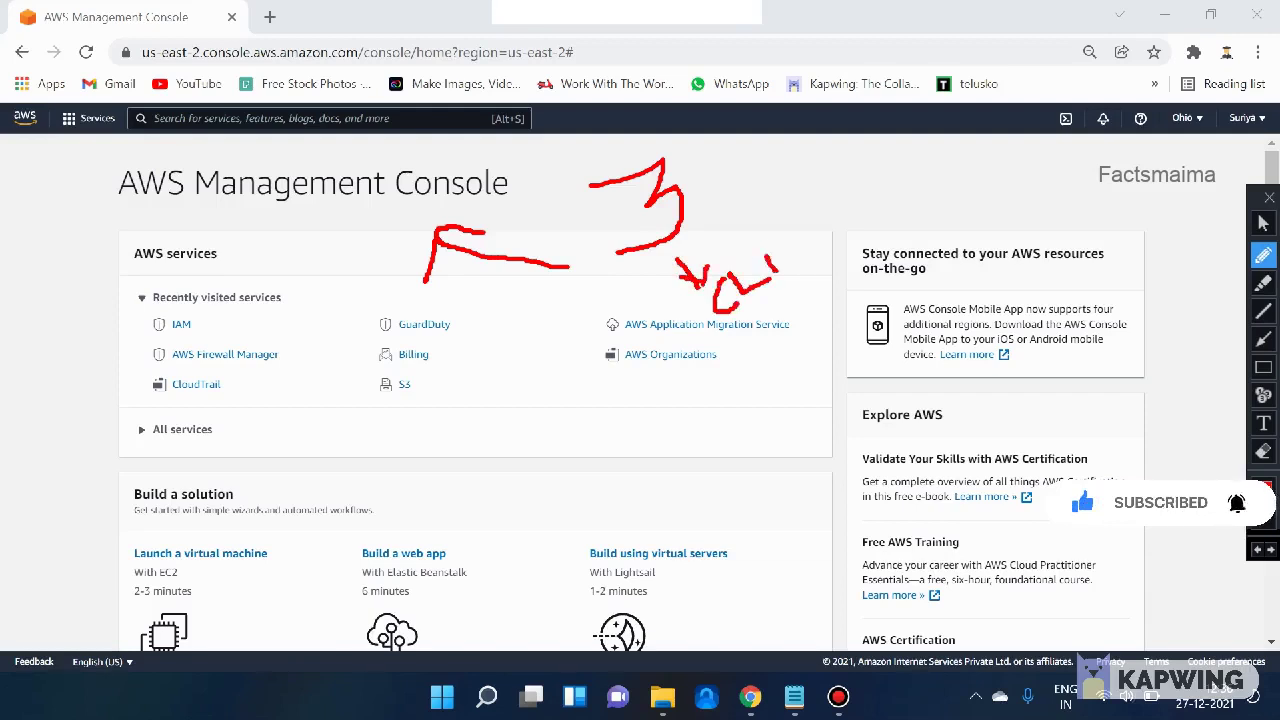
{"action": "left_click_drag", "start_coordinate": [752, 252], "coordinate": [785, 236]}
{"action": "mouse_move", "coordinate": [722, 166]}
{"action": "left_mouse_down"}
{"action": "mouse_move", "coordinate": [756, 160]}
{"action": "mouse_move", "coordinate": [758, 188]}
{"action": "left_mouse_up"}
{"action": "left_click_drag", "start_coordinate": [764, 144], "coordinate": [764, 160]}
{"action": "mouse_move", "coordinate": [758, 165]}
{"action": "left_mouse_down"}
{"action": "mouse_move", "coordinate": [784, 154]}
{"action": "mouse_move", "coordinate": [780, 182]}
{"action": "left_mouse_up"}
{"action": "mouse_move", "coordinate": [796, 138]}
{"action": "left_mouse_down"}
{"action": "mouse_move", "coordinate": [792, 160]}
{"action": "mouse_move", "coordinate": [798, 130]}
{"action": "mouse_move", "coordinate": [812, 144]}
{"action": "left_mouse_up"}
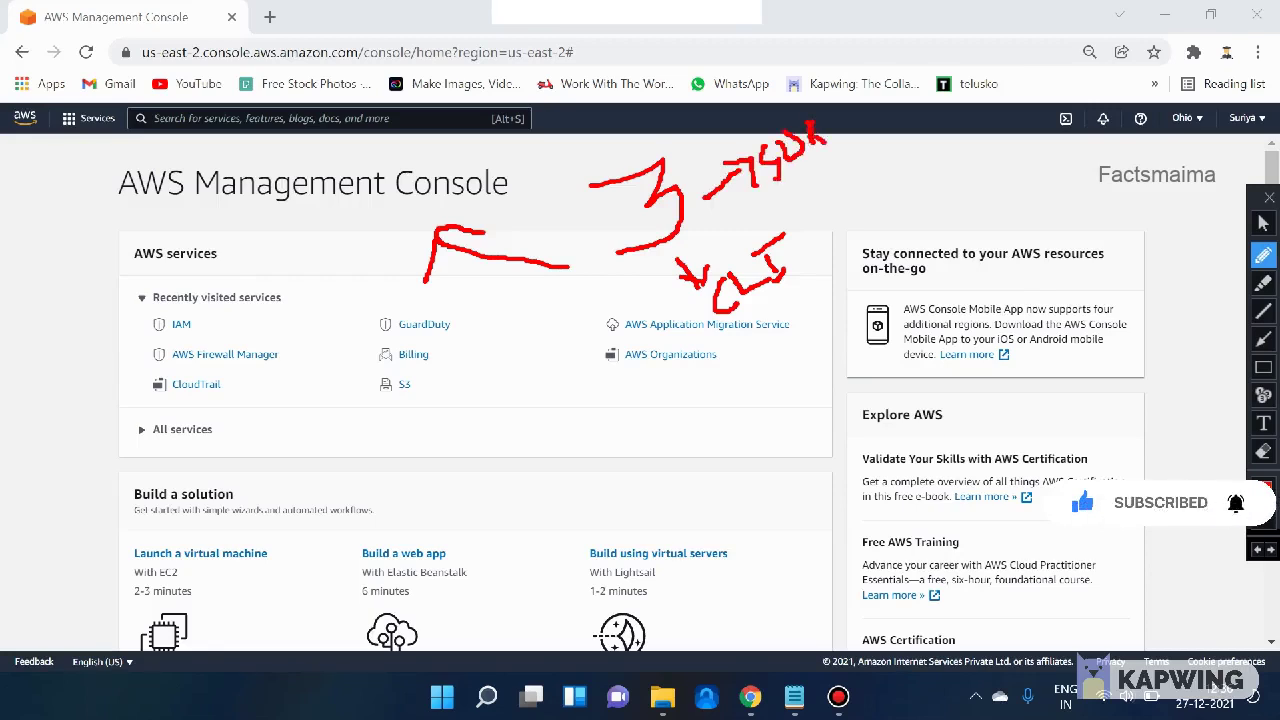
{"action": "left_click", "coordinate": [1263, 451]}
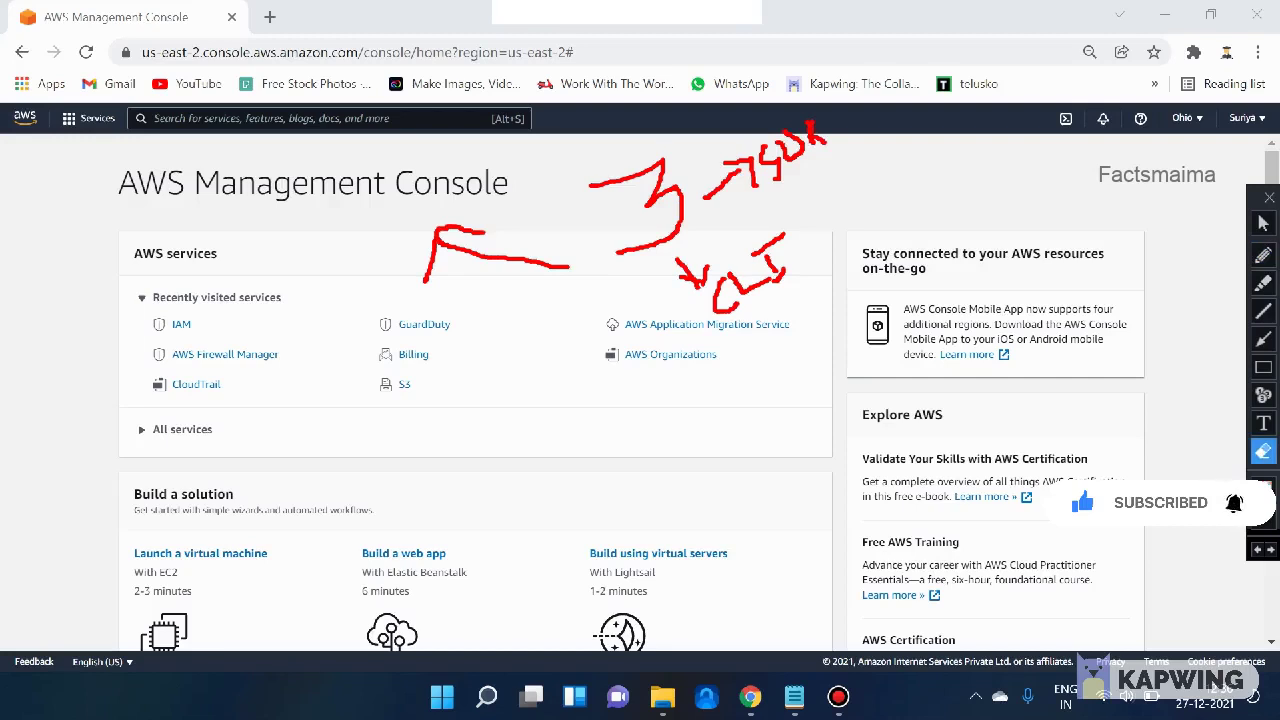
{"action": "mouse_move", "coordinate": [244, 134]}
{"action": "left_mouse_down"}
{"action": "mouse_move", "coordinate": [896, 340]}
{"action": "mouse_move", "coordinate": [934, 376]}
{"action": "left_mouse_up"}
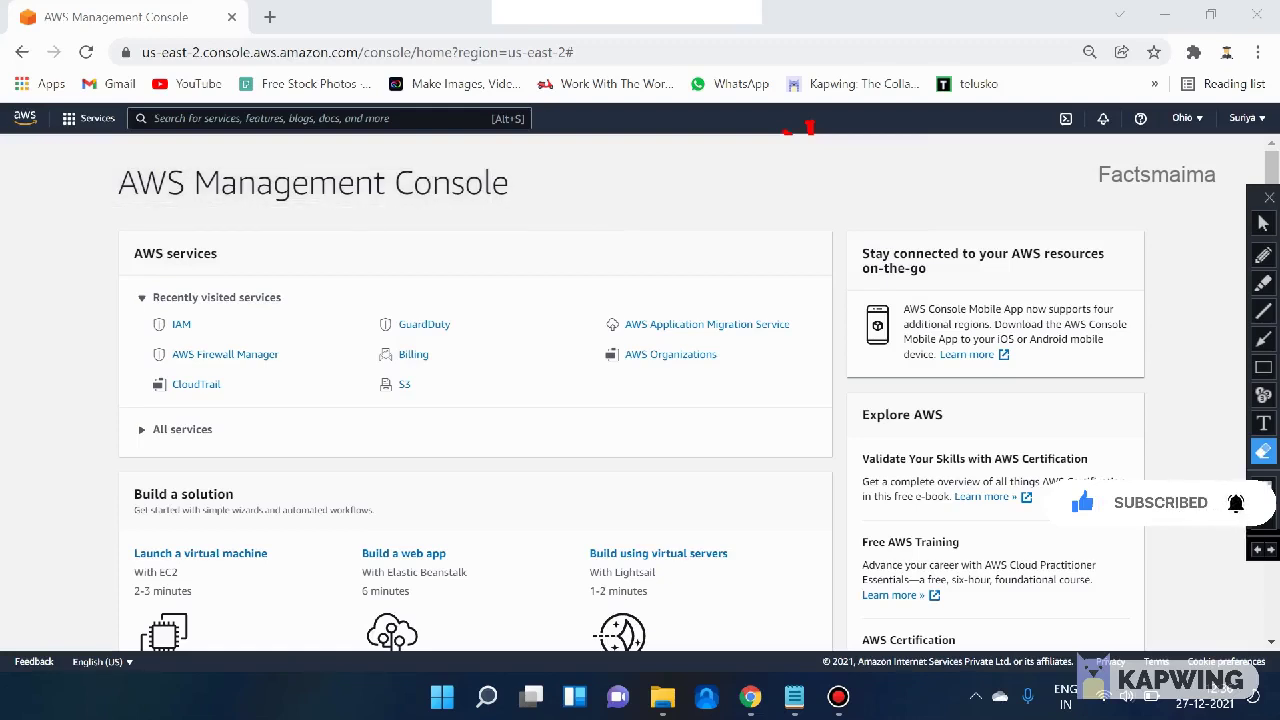
- Search 'iam' in the console search bar and open the IAM service
{"action": "left_click", "coordinate": [1263, 223]}
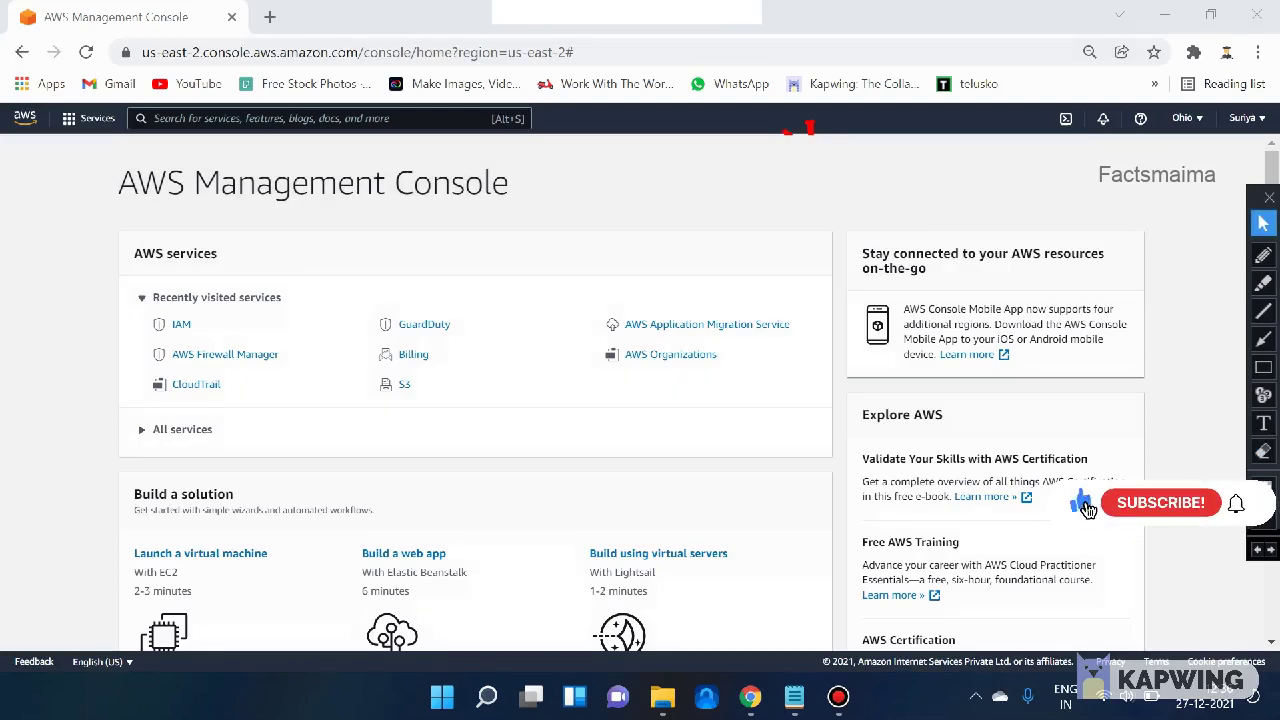
{"action": "left_click", "coordinate": [250, 118]}
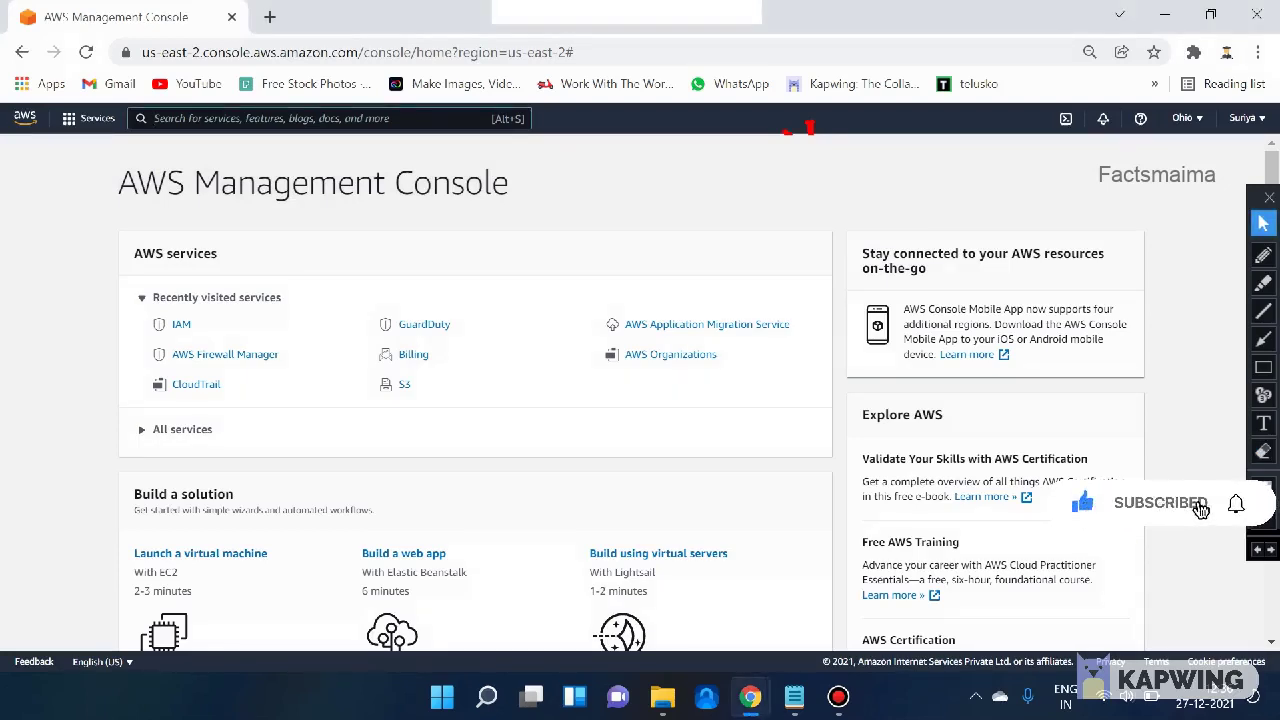
{"action": "type", "text": "iam"}
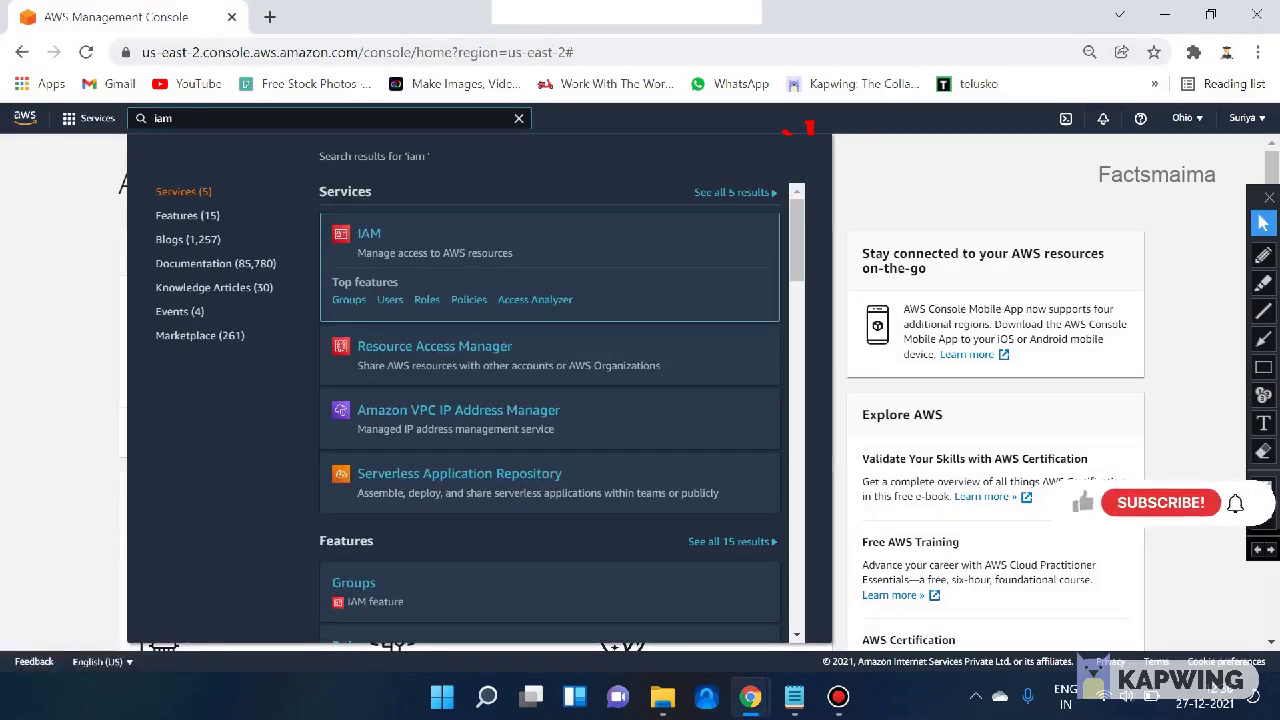
{"action": "triple_click", "coordinate": [435, 253]}
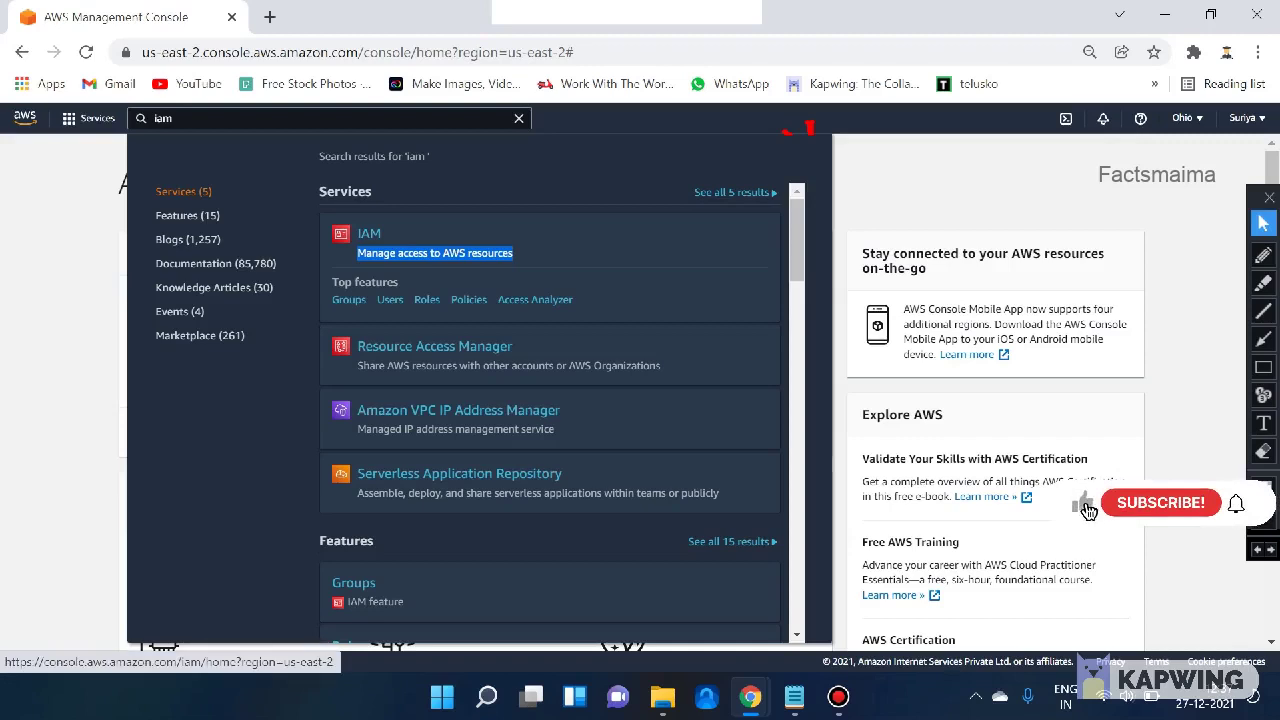
{"action": "left_click", "coordinate": [369, 234]}
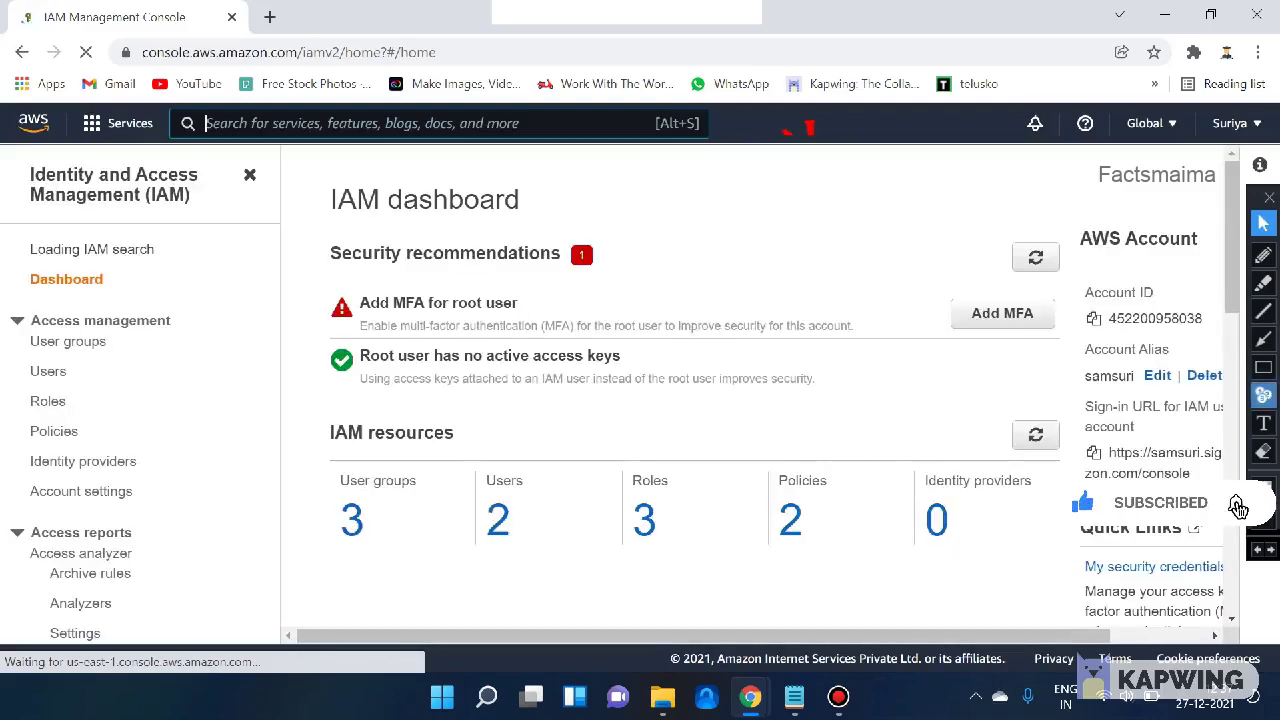
- Draw a red box near the top of the IAM dashboard, then erase it
{"action": "left_click_drag", "start_coordinate": [762, 108], "coordinate": [872, 194]}
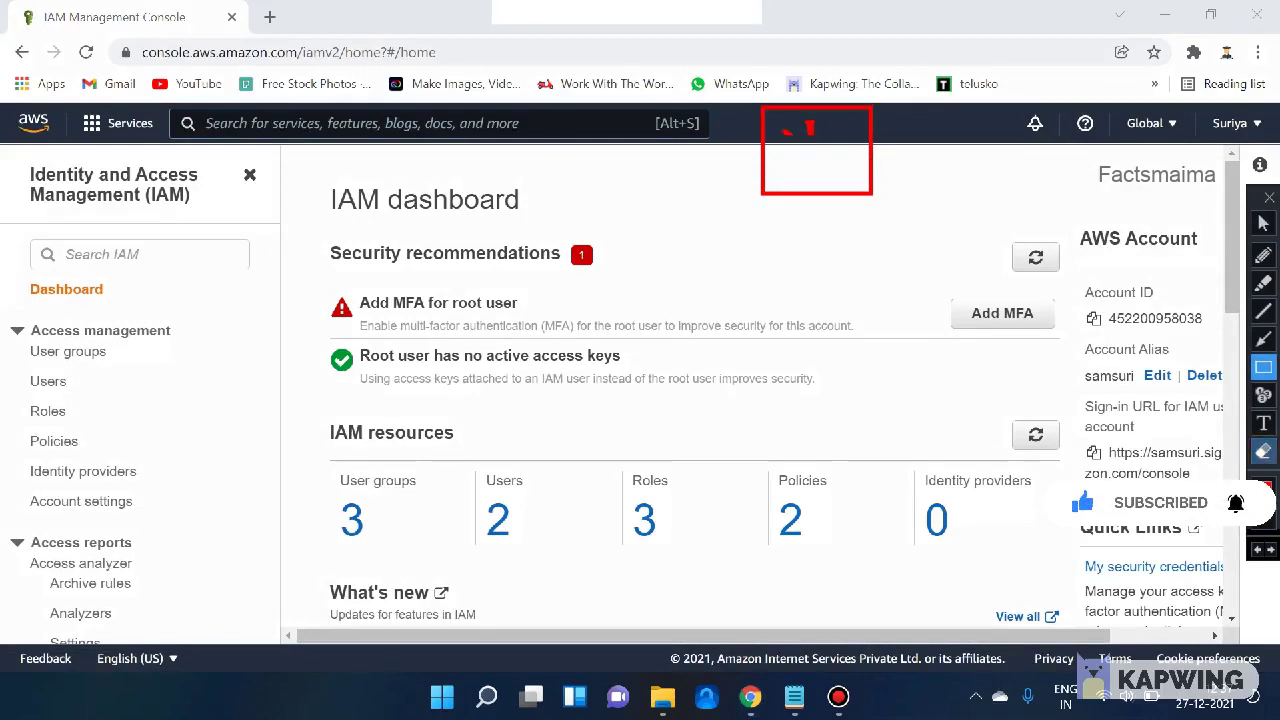
{"action": "left_click", "coordinate": [1263, 451]}
{"action": "left_click_drag", "start_coordinate": [716, 68], "coordinate": [976, 288]}
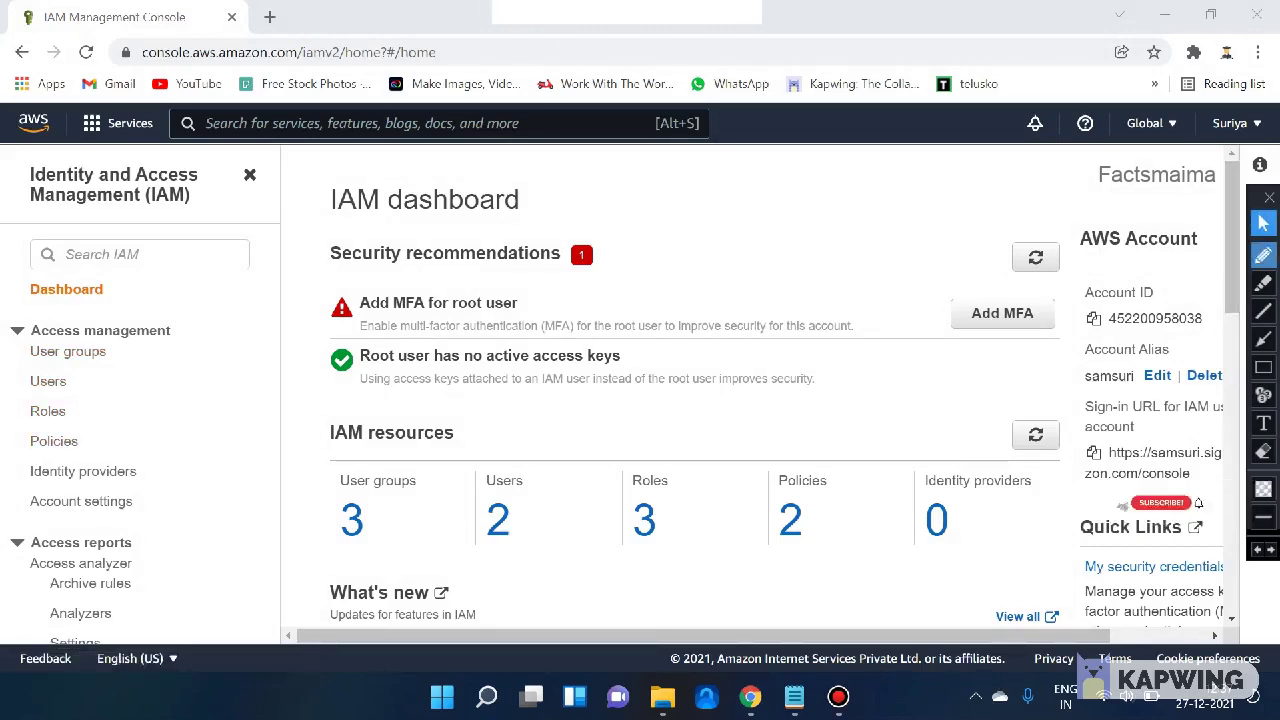
- Leave drawing mode and open Users from the IAM sidebar
{"action": "left_click", "coordinate": [1264, 255]}
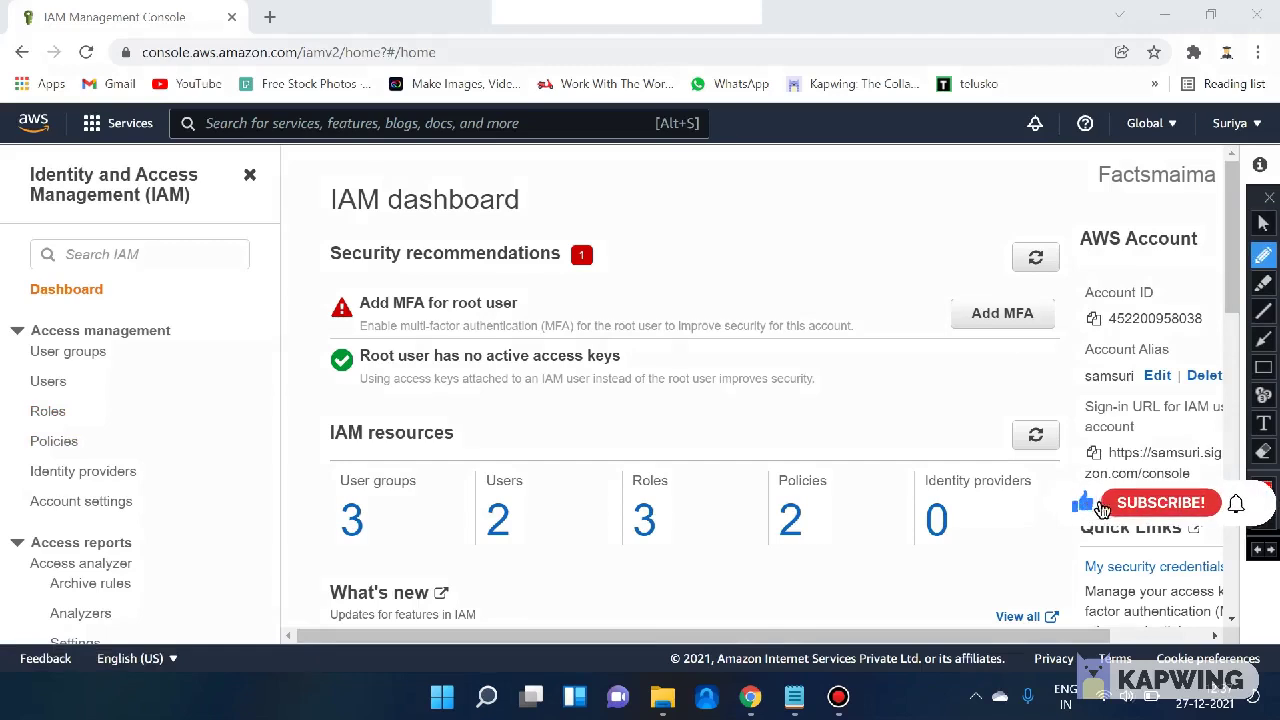
{"action": "left_click", "coordinate": [1264, 224]}
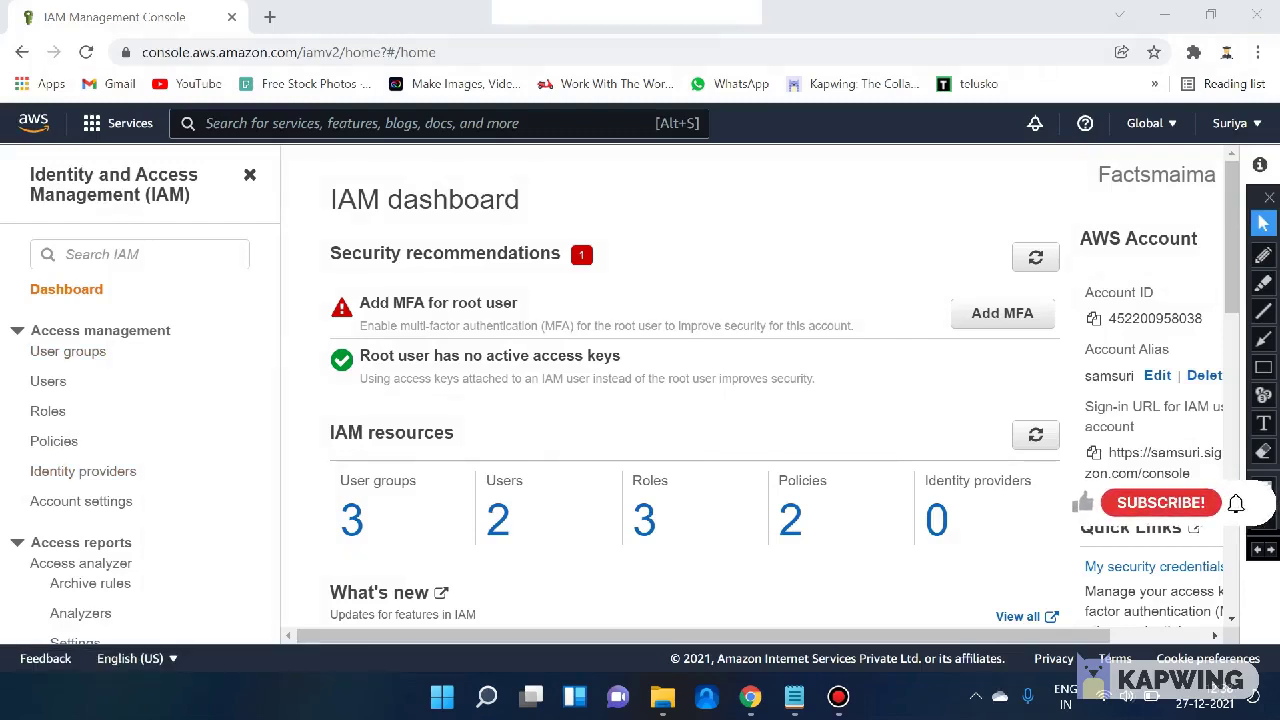
{"action": "left_click", "coordinate": [48, 381]}
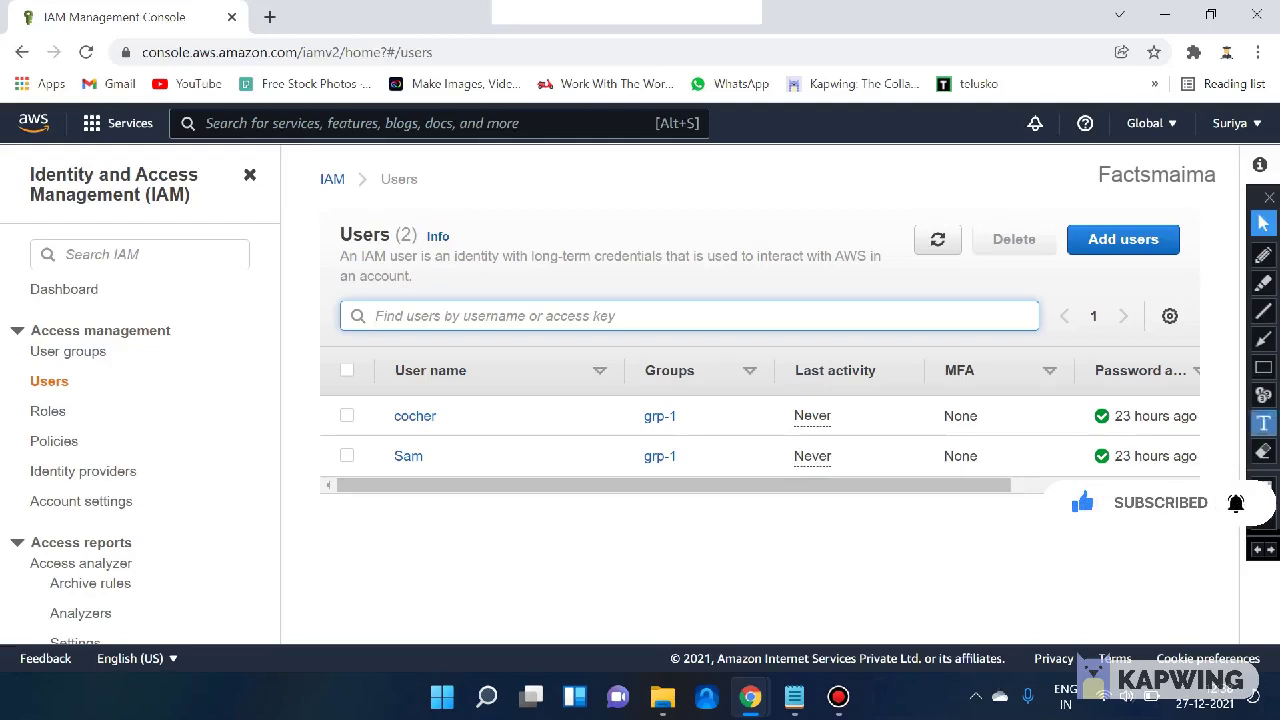
- Scroll the Users table back left and choose Add users
{"action": "scroll", "coordinate": [760, 425], "scroll_direction": "right", "scroll_amount": 3}
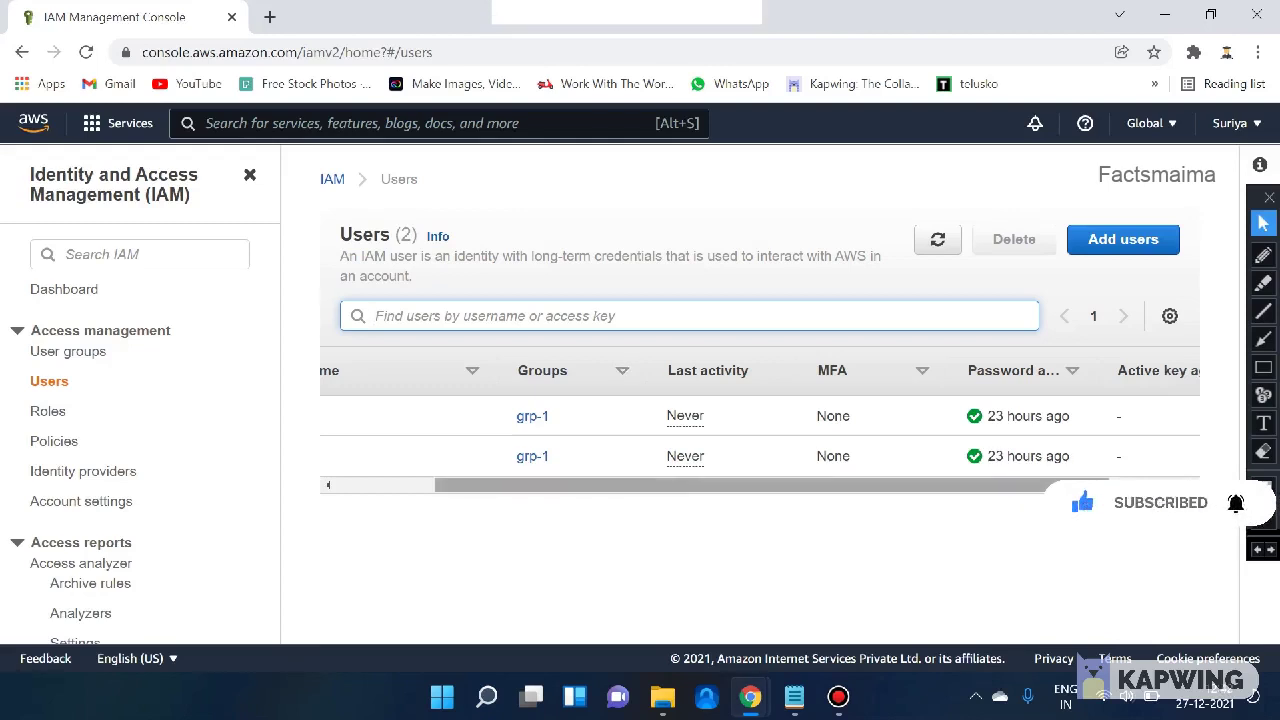
{"action": "left_click_drag", "start_coordinate": [772, 485], "coordinate": [674, 485]}
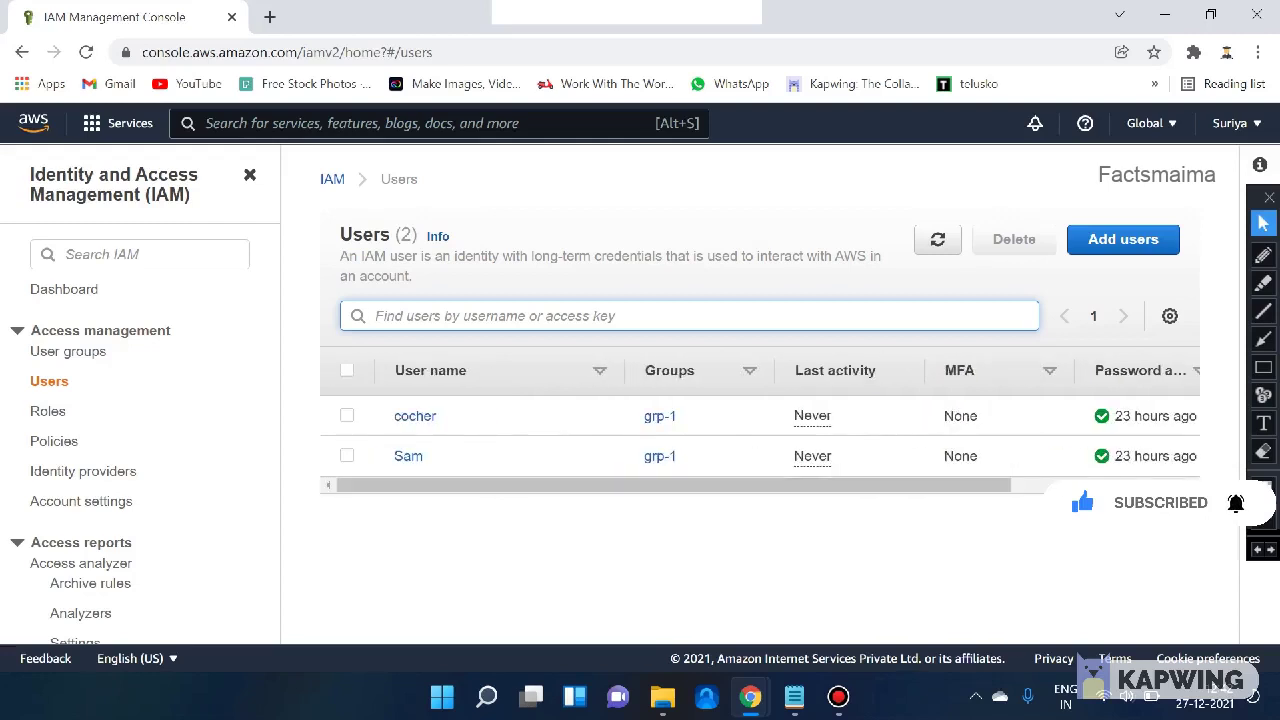
{"action": "left_click", "coordinate": [1123, 239]}
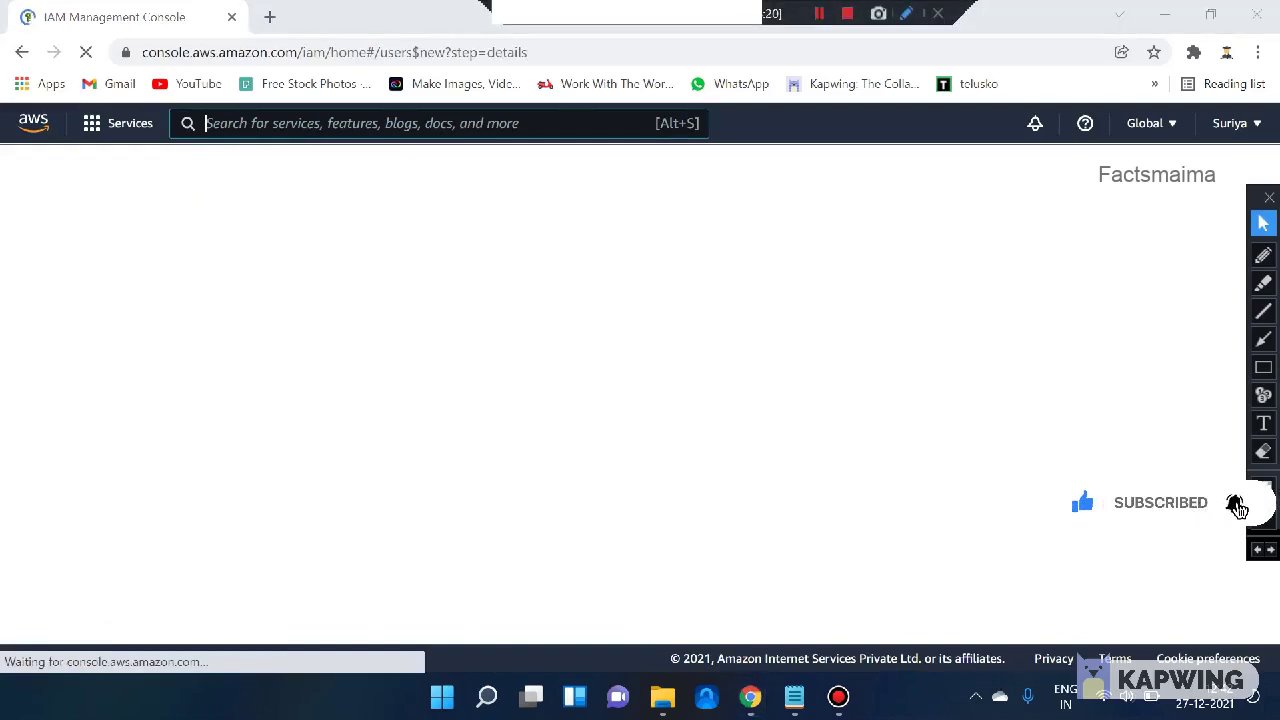
- Enter two new user names, ravi and kumar, with no trailing spaces
{"action": "left_click", "coordinate": [560, 329]}
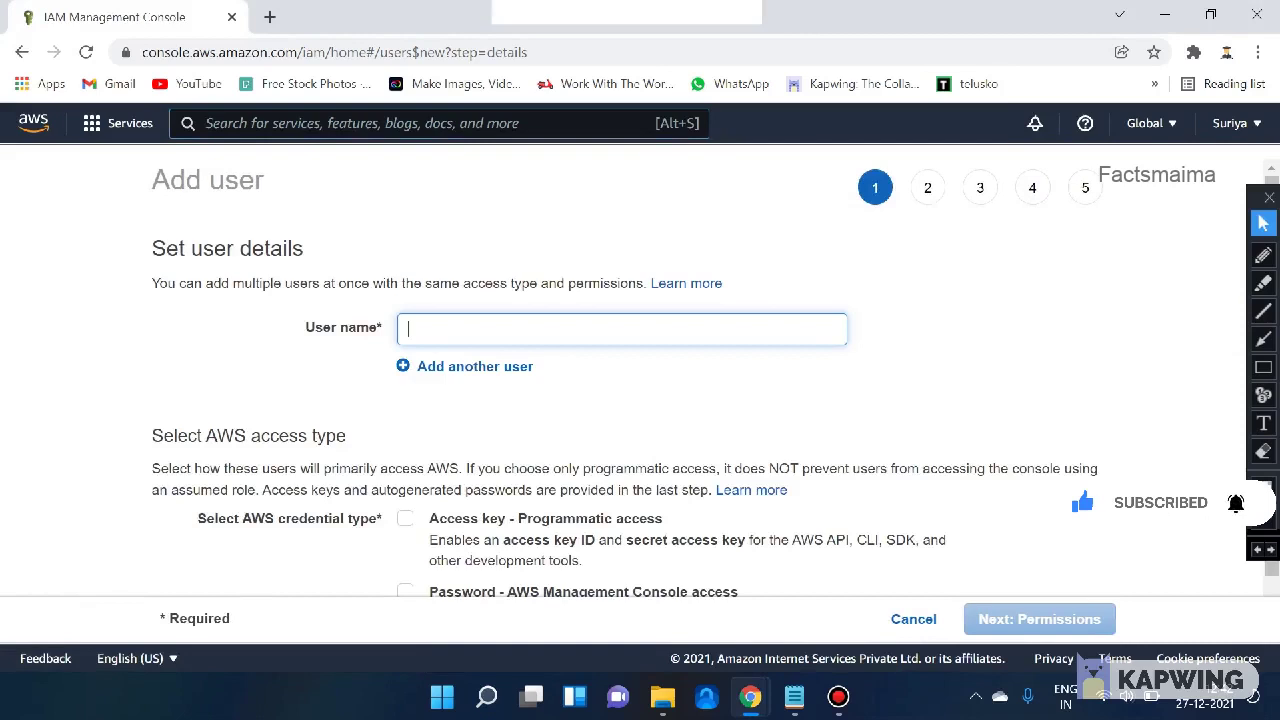
{"action": "type", "text": "s"}
{"action": "key", "text": "BackSpace"}
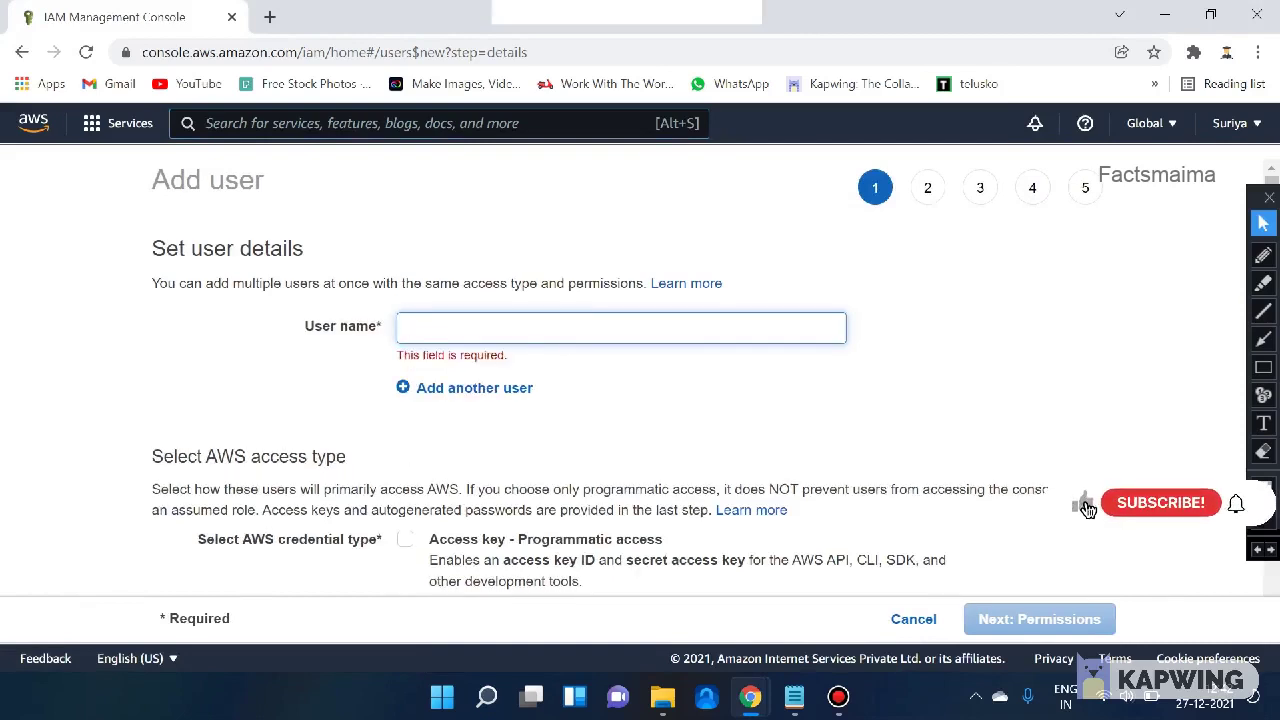
{"action": "type", "text": "ravi"}
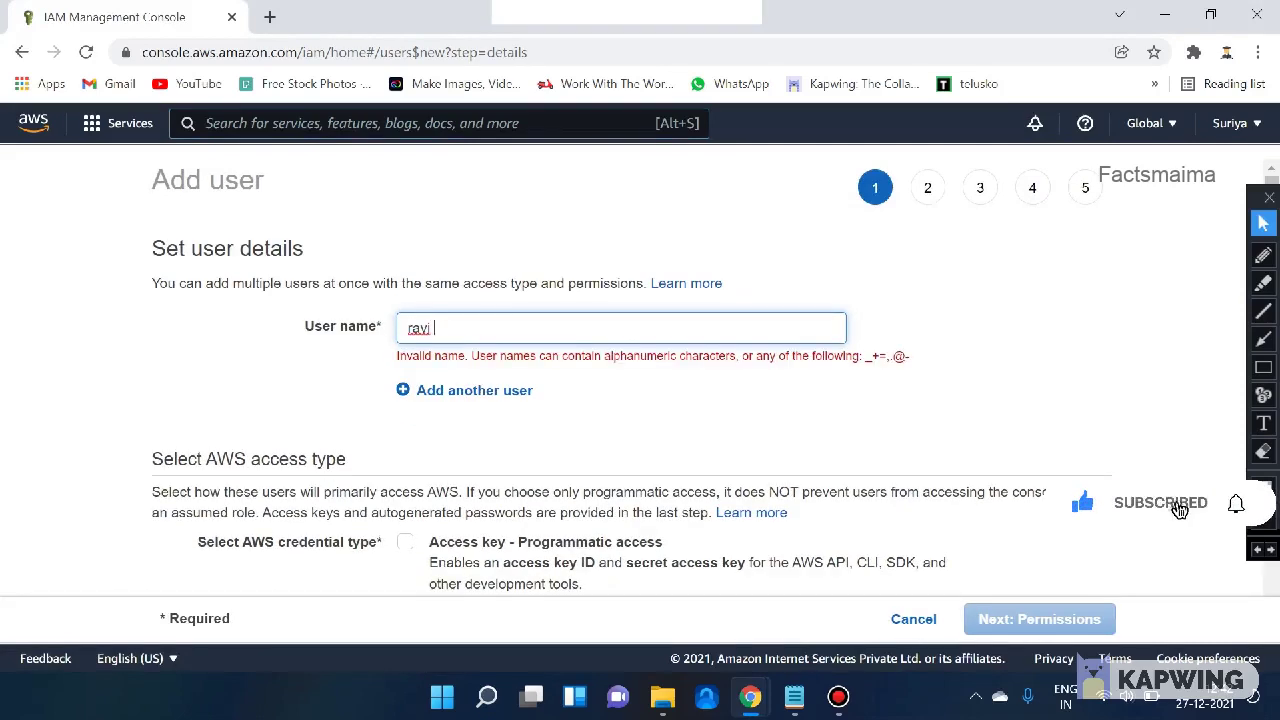
{"action": "key", "text": "BackSpace"}
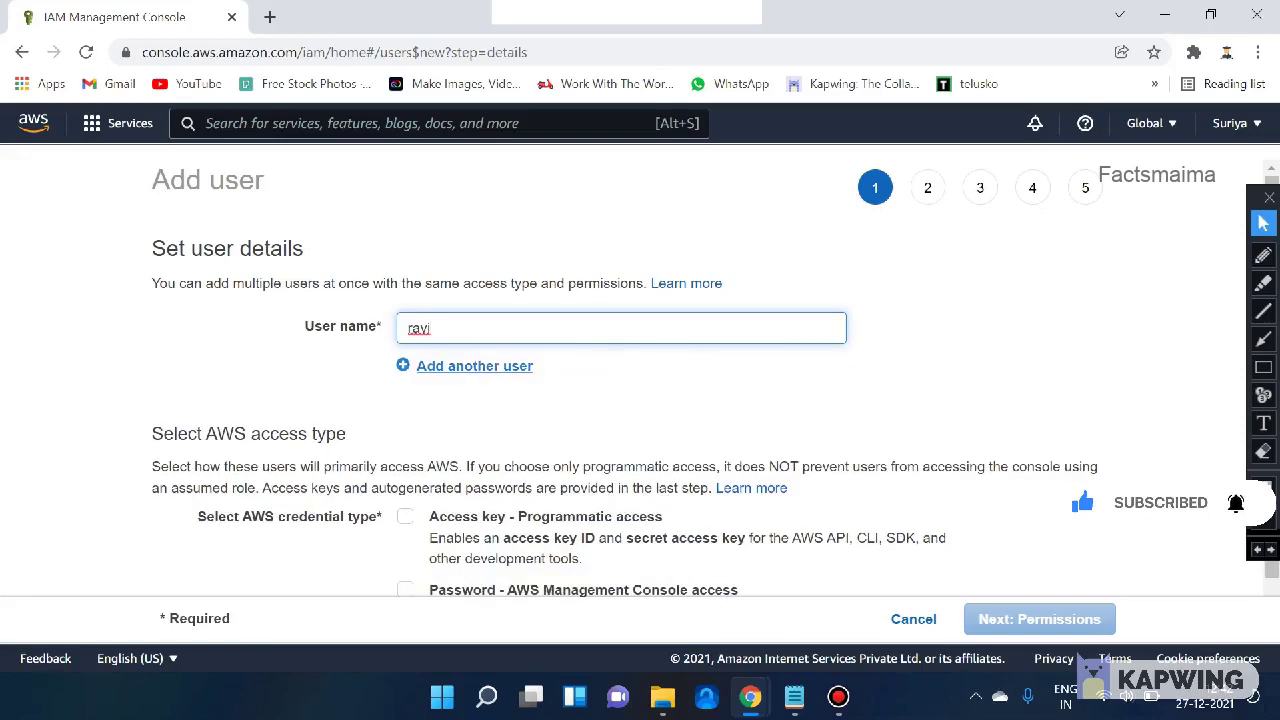
{"action": "left_click", "coordinate": [474, 366]}
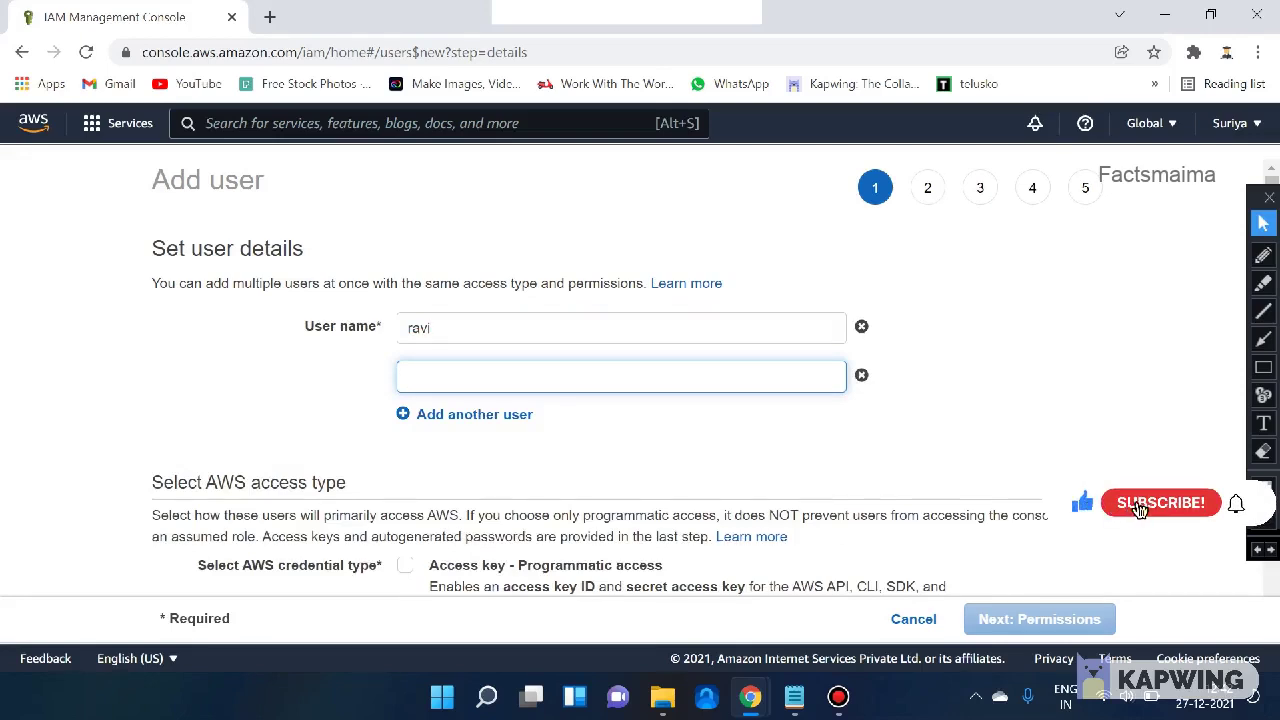
{"action": "type", "text": "kumar"}
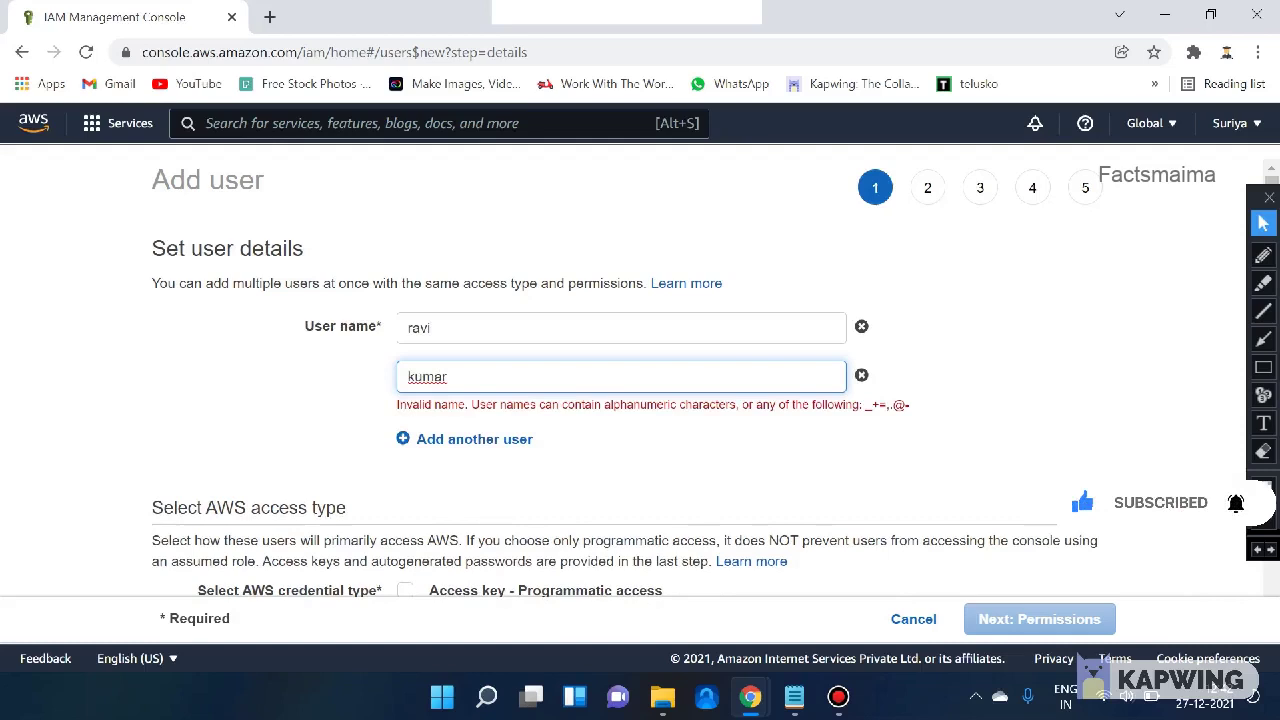
{"action": "key", "text": "BackSpace"}
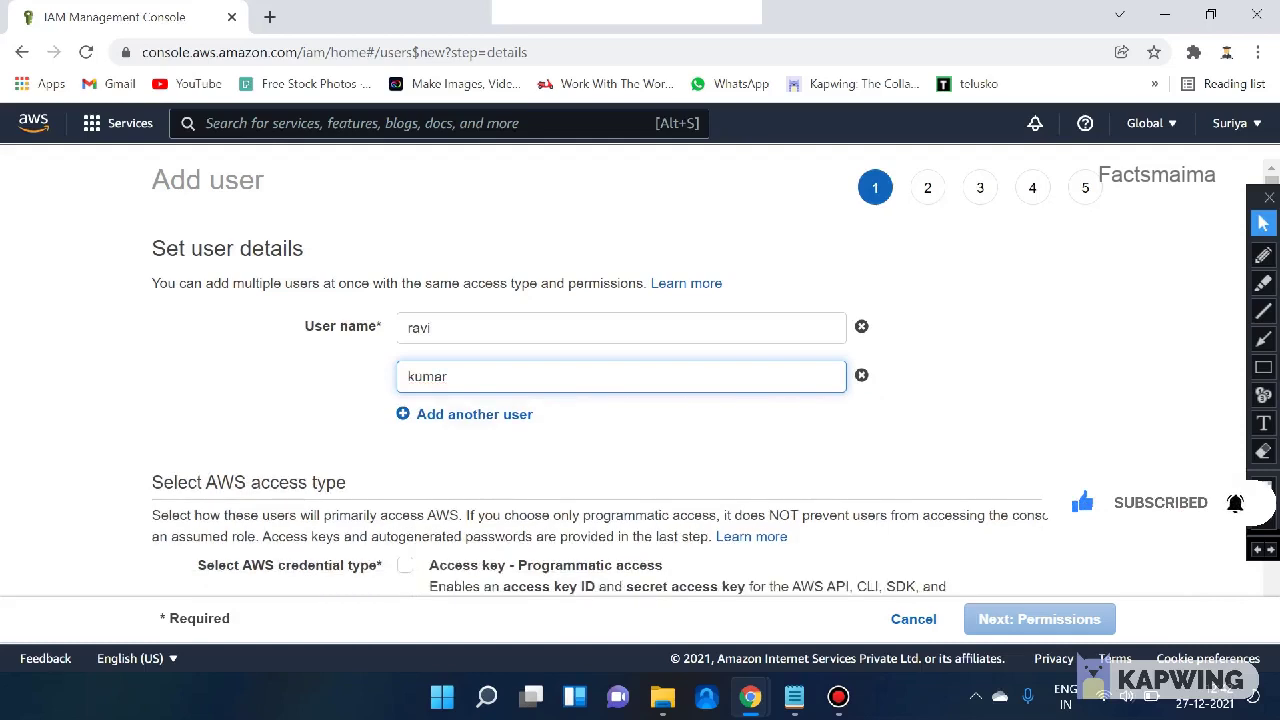
- Tick Password - AWS Management Console access for both users
{"action": "scroll", "coordinate": [640, 370], "scroll_direction": "down", "scroll_amount": 1}
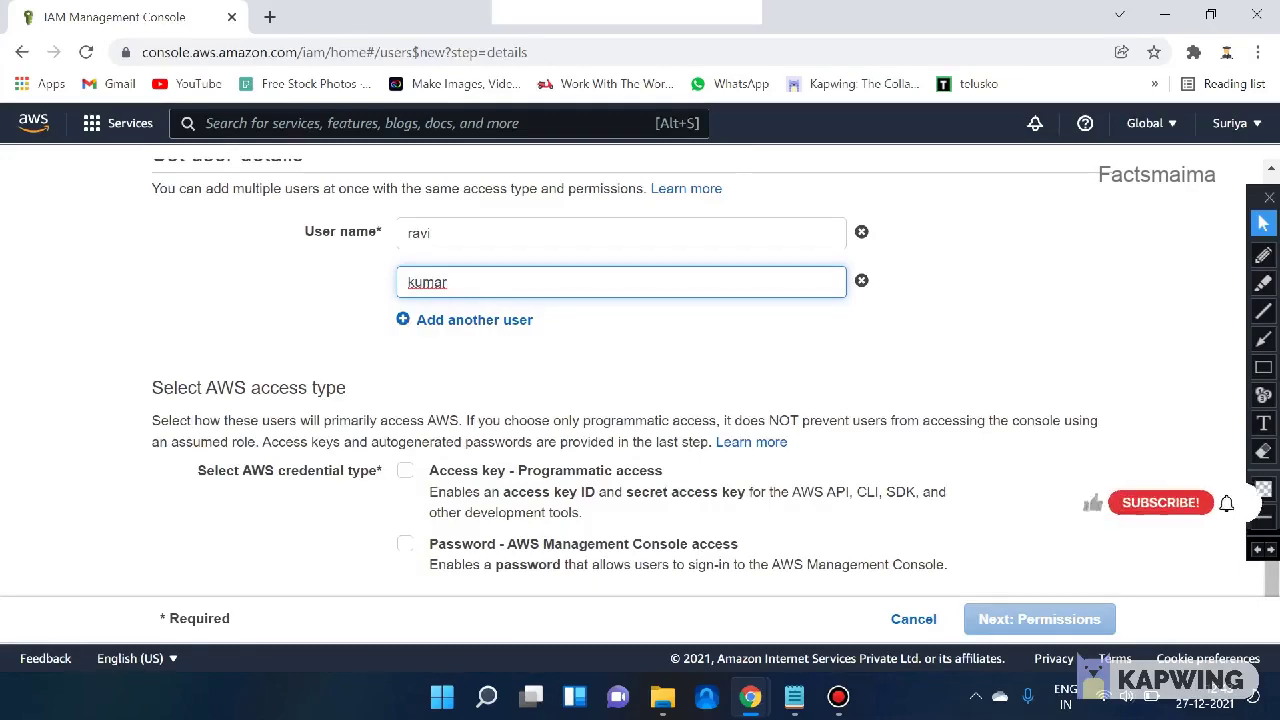
{"action": "left_click_drag", "start_coordinate": [491, 492], "coordinate": [752, 492]}
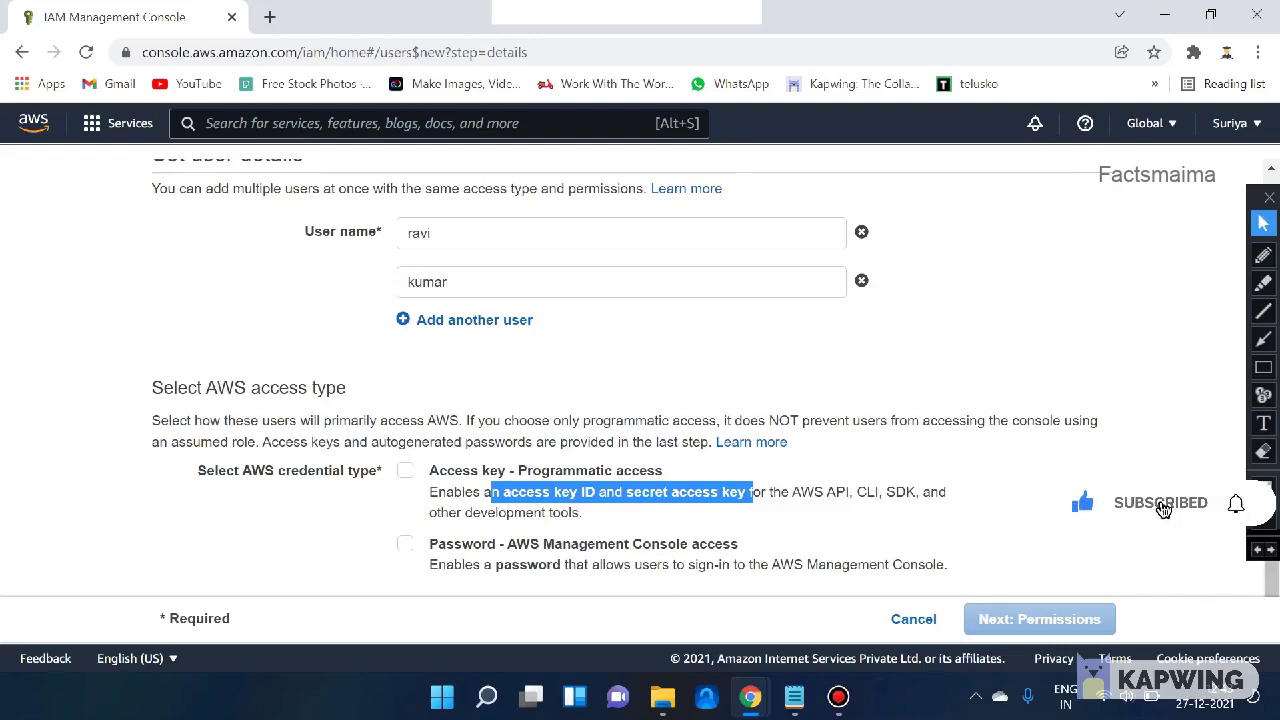
{"action": "left_click", "coordinate": [404, 543]}
{"action": "scroll", "coordinate": [404, 543], "scroll_direction": "down", "scroll_amount": 2}
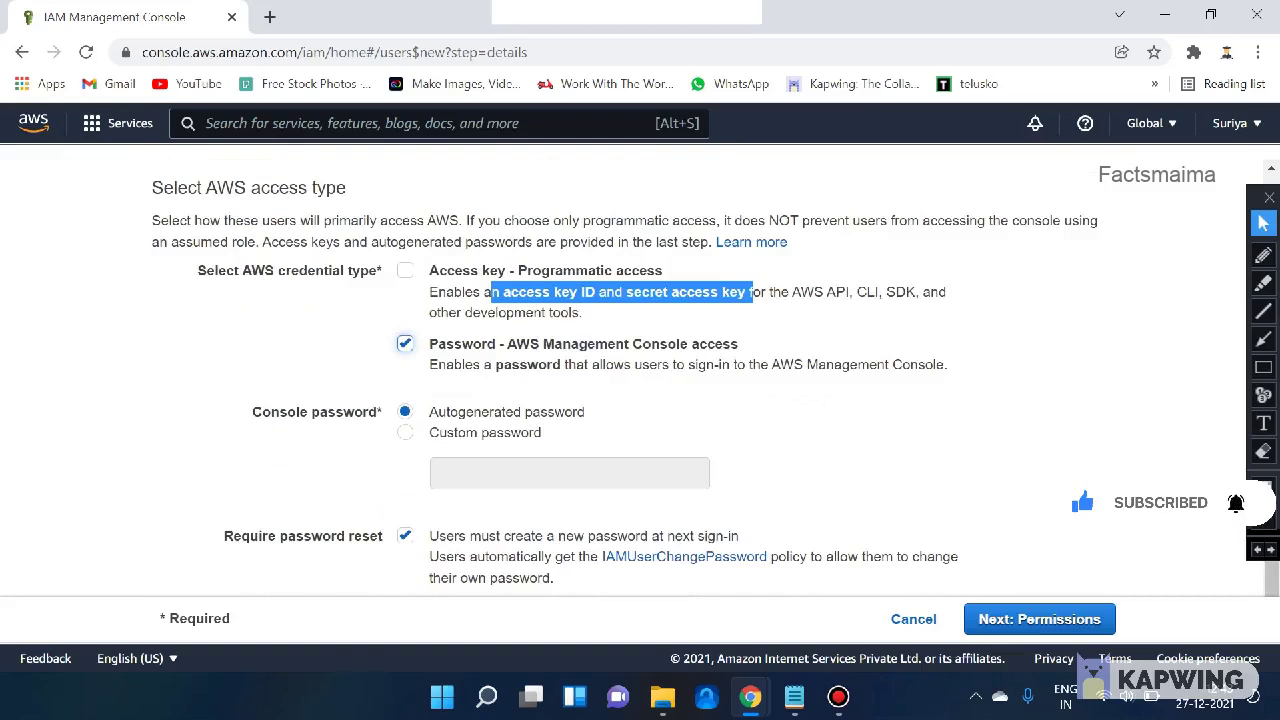
- Keep console password access on with an autogenerated password, then go to the permissions step
{"action": "left_click", "coordinate": [404, 343]}
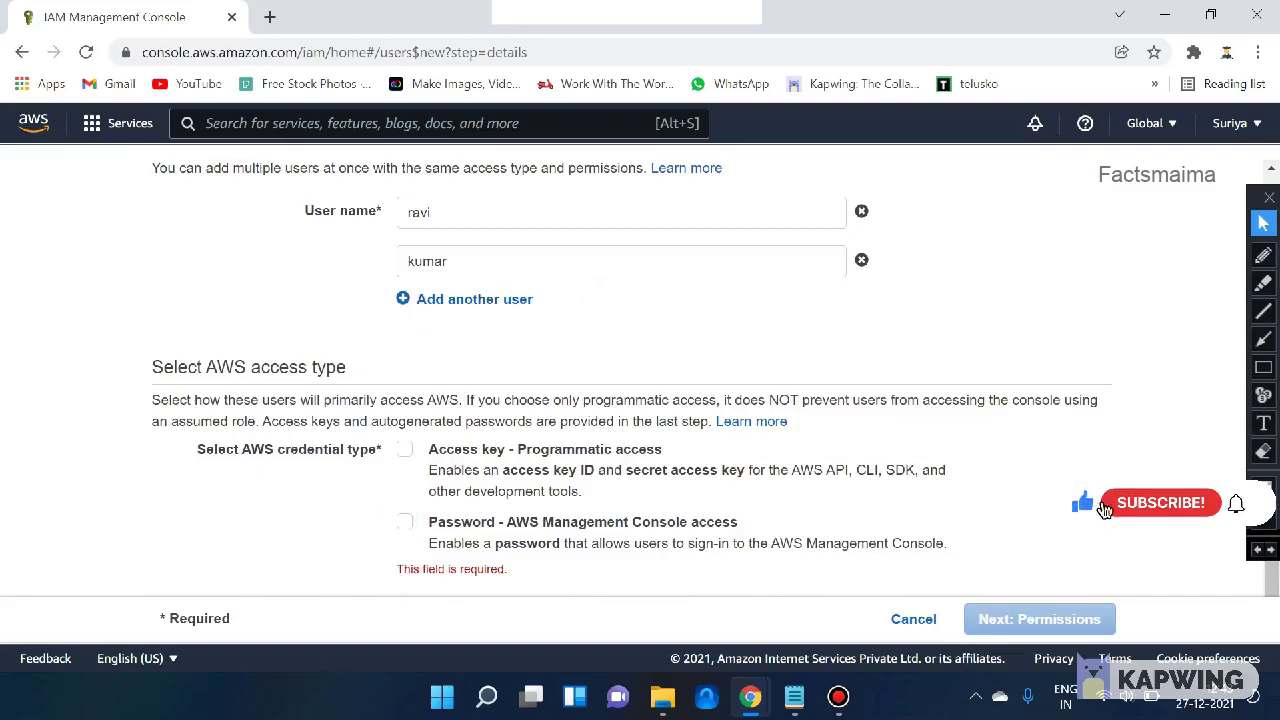
{"action": "key", "text": "space"}
{"action": "scroll", "coordinate": [640, 370], "scroll_direction": "down", "scroll_amount": 1}
{"action": "scroll", "coordinate": [1187, 510], "scroll_direction": "down", "scroll_amount": 1}
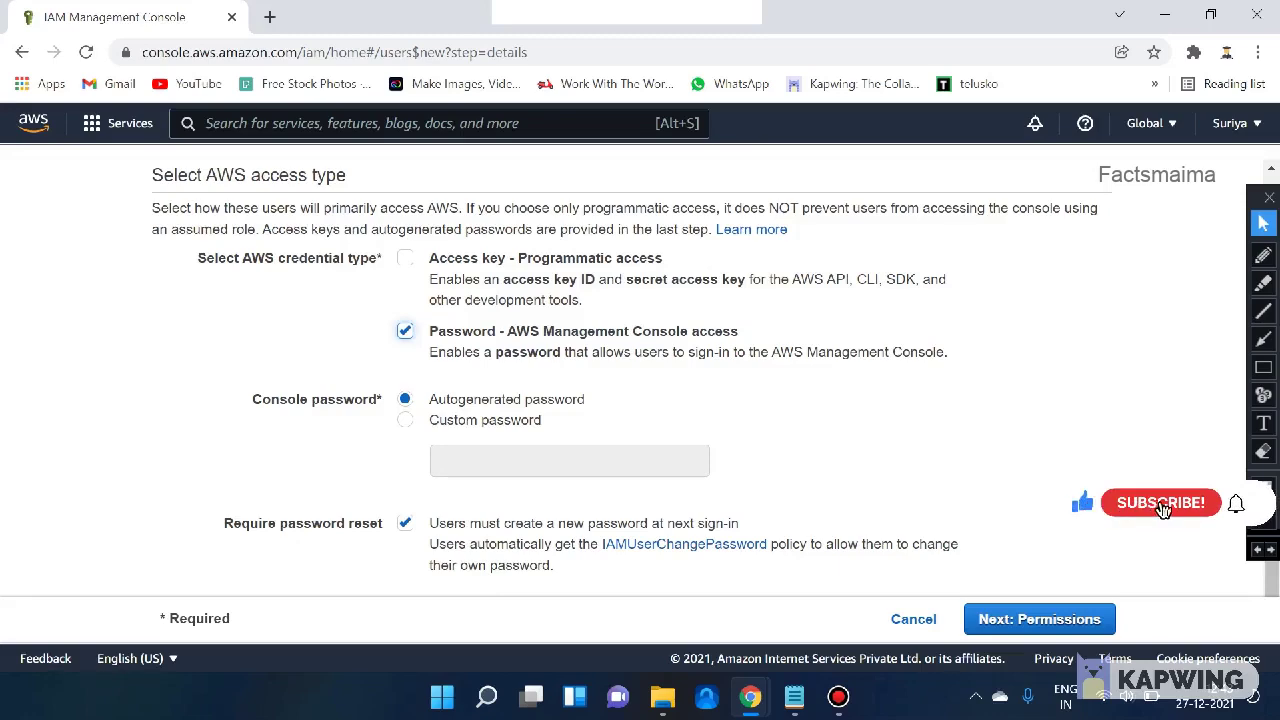
{"action": "key", "text": "Return"}
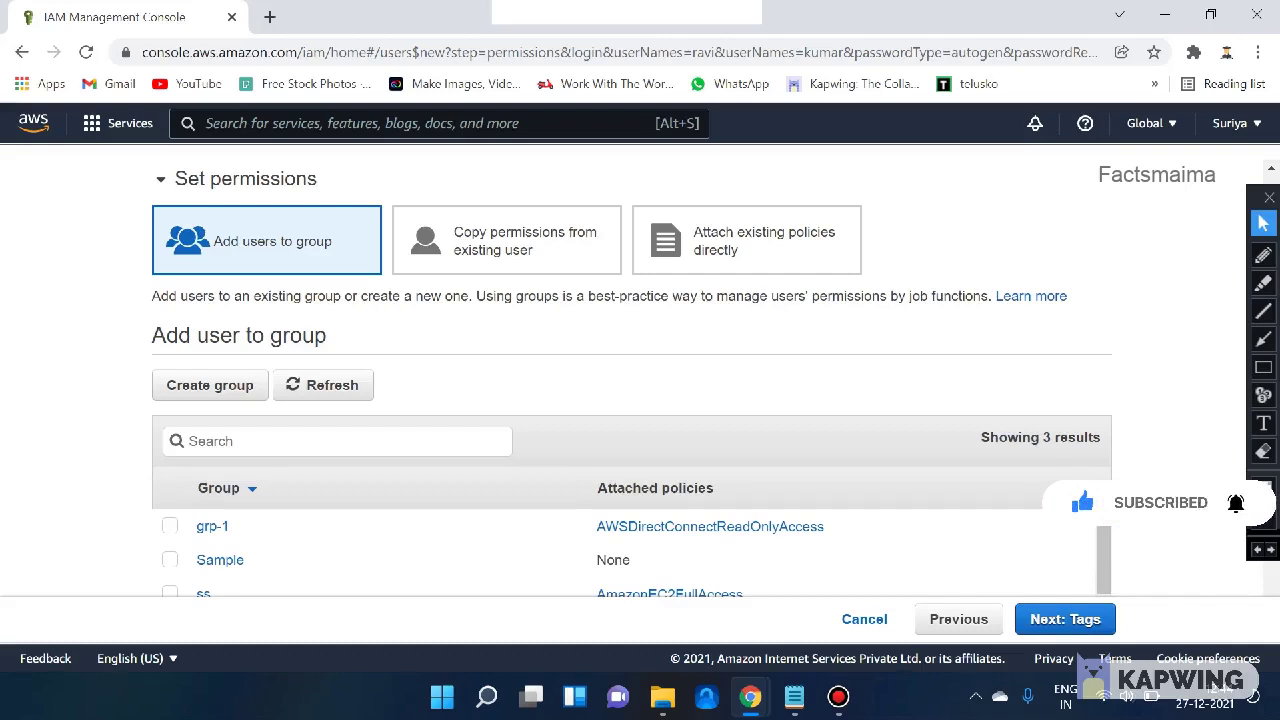
- Leave group grp-1 unselected and choose Copy permissions from existing user
{"action": "scroll", "coordinate": [630, 385], "scroll_direction": "down", "scroll_amount": 2}
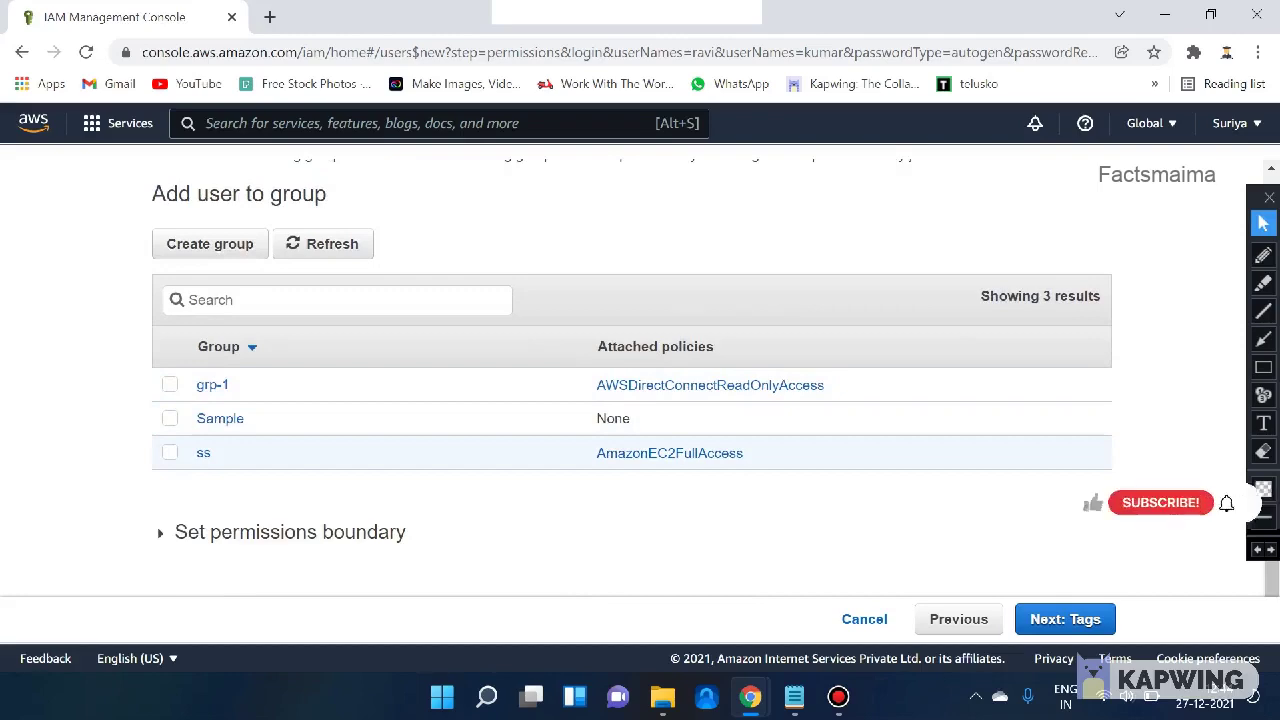
{"action": "scroll", "coordinate": [630, 418], "scroll_direction": "up", "scroll_amount": 2}
{"action": "scroll", "coordinate": [1088, 512], "scroll_direction": "down", "scroll_amount": 2}
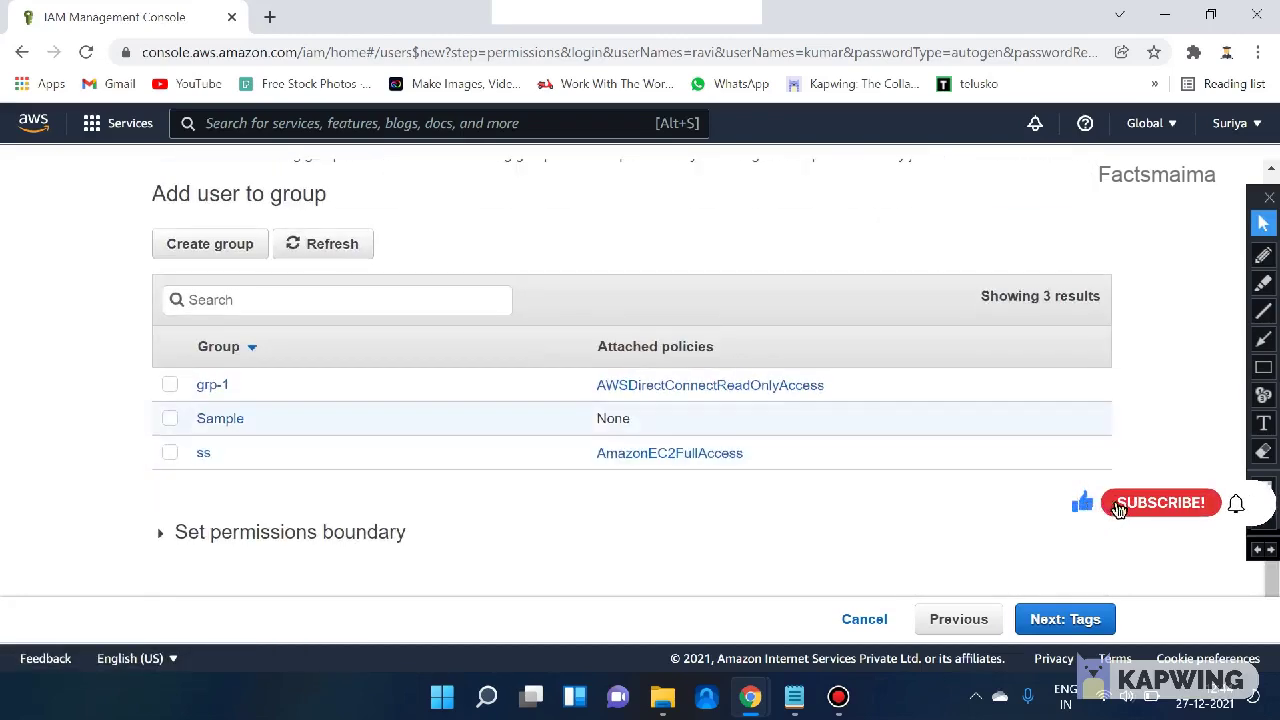
{"action": "left_click", "coordinate": [170, 384]}
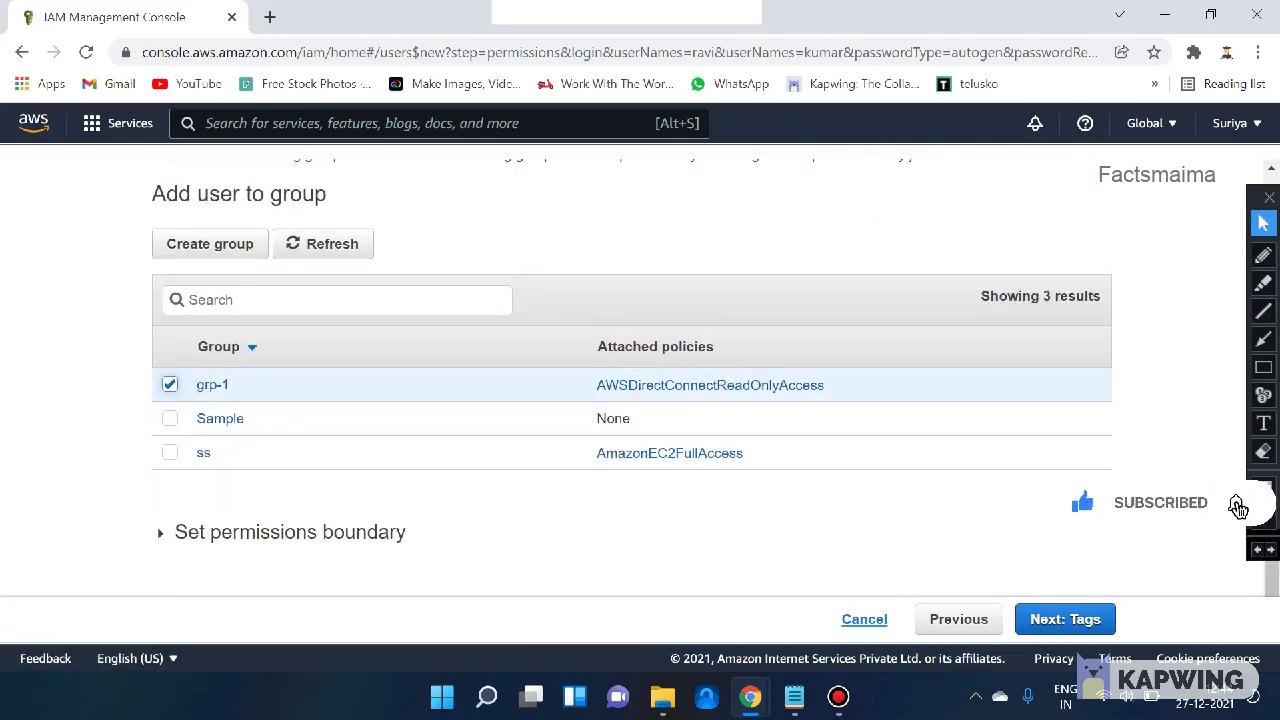
{"action": "left_click", "coordinate": [170, 384]}
{"action": "scroll", "coordinate": [630, 400], "scroll_direction": "up", "scroll_amount": 2}
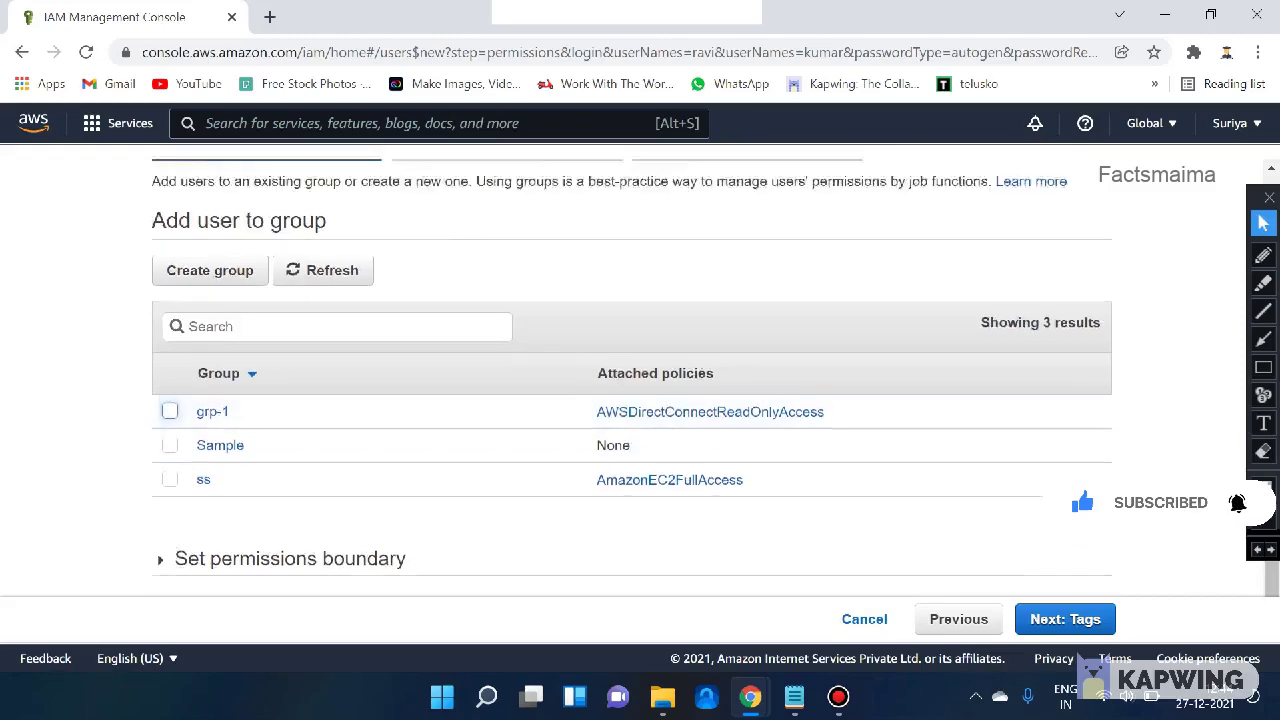
{"action": "left_click", "coordinate": [506, 308]}
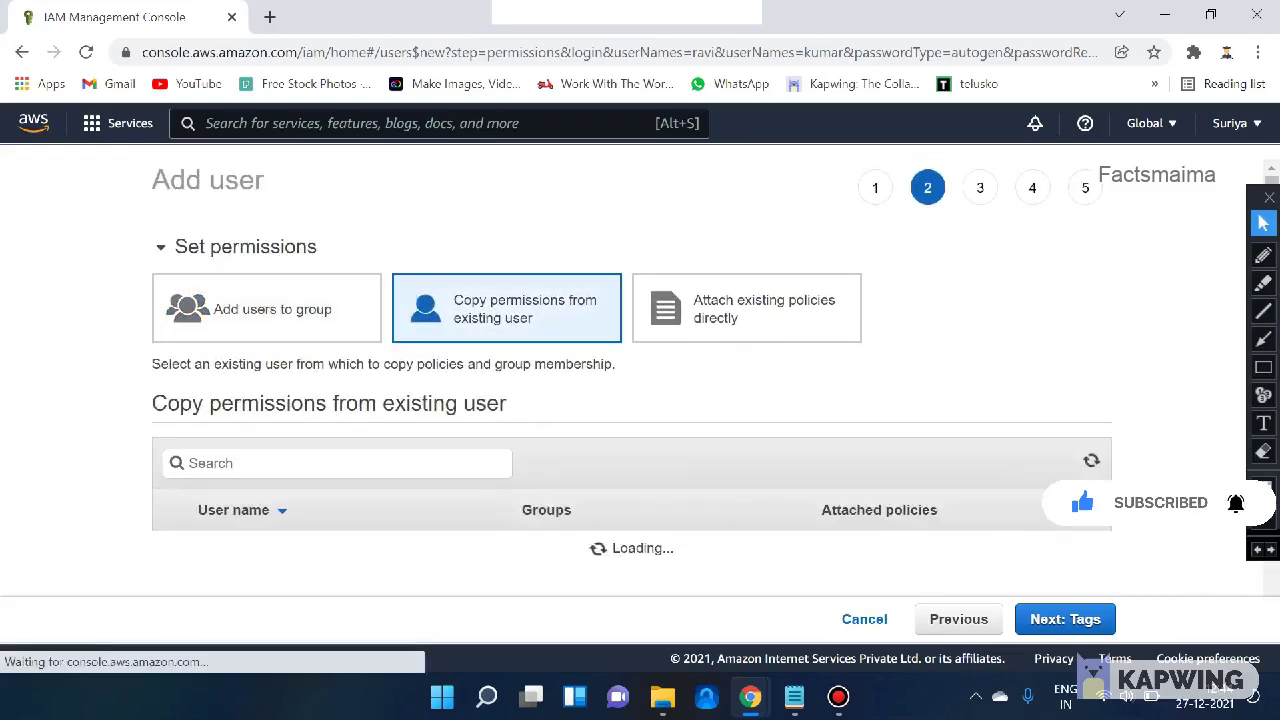
- Select the first grp-1 user as the permission source after checking its policies in a new tab
{"action": "scroll", "coordinate": [630, 400], "scroll_direction": "down", "scroll_amount": 1}
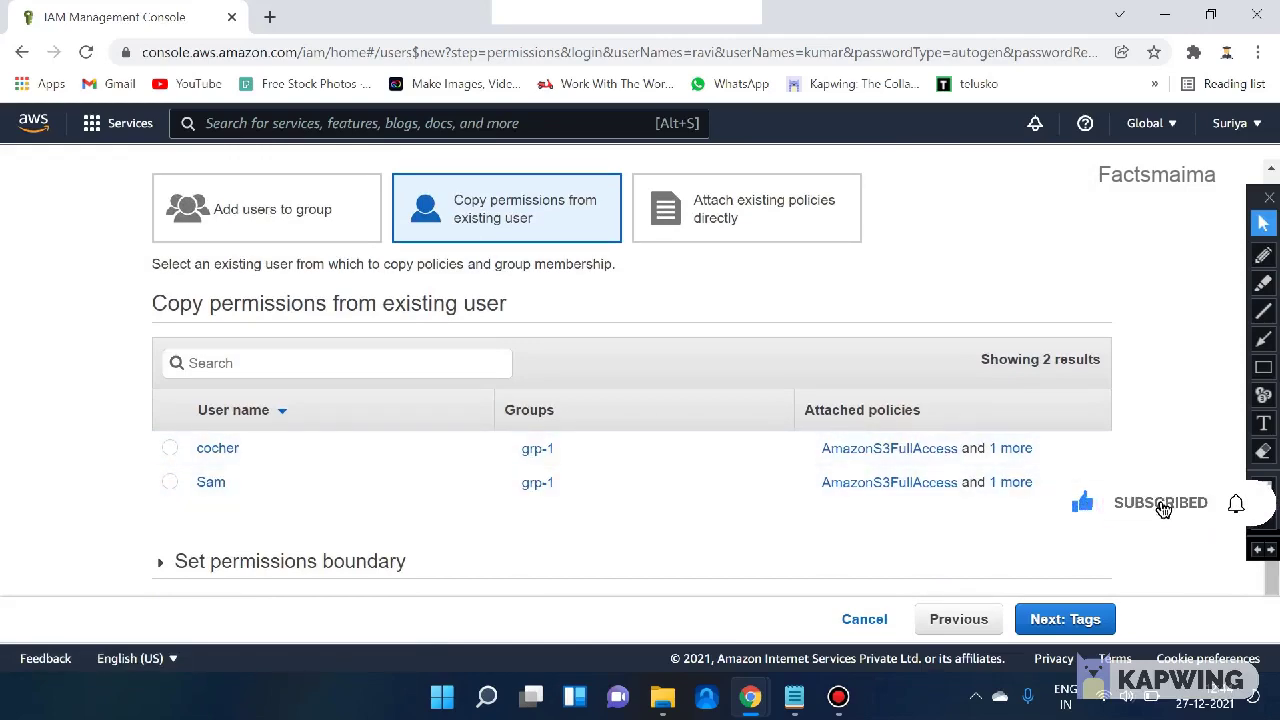
{"action": "scroll", "coordinate": [630, 400], "scroll_direction": "up", "scroll_amount": 1}
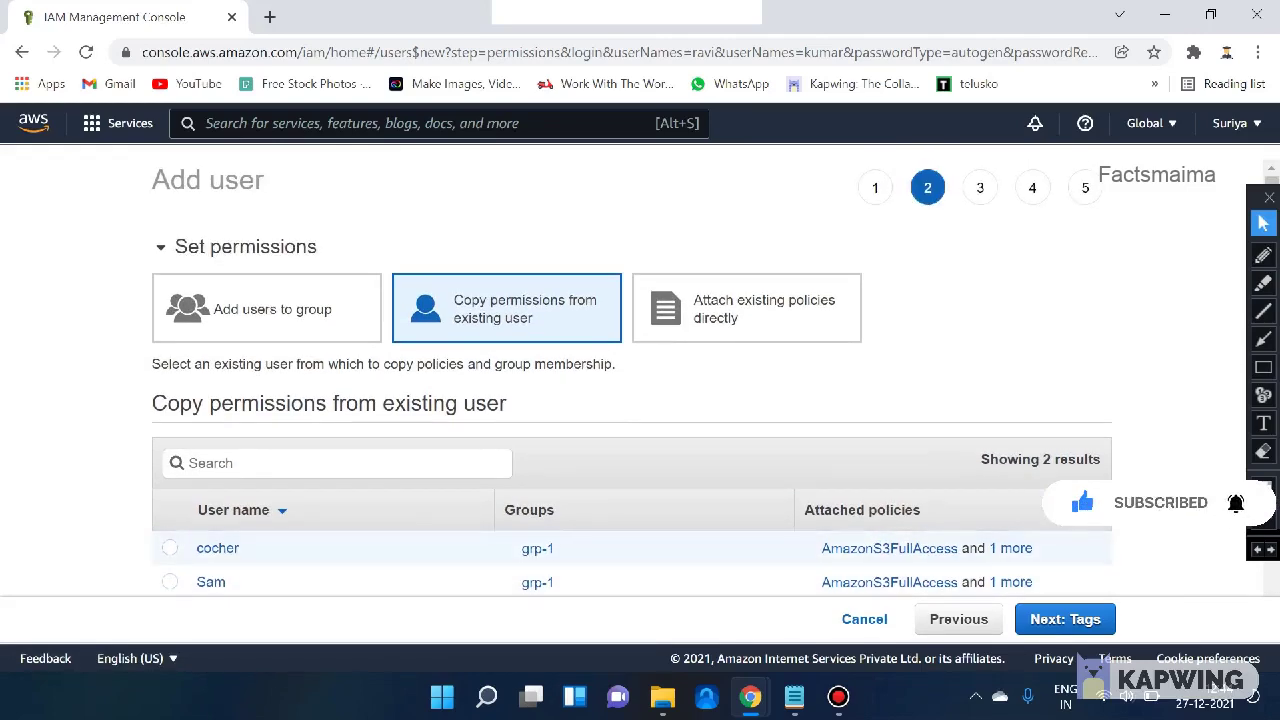
{"action": "left_click", "coordinate": [170, 548]}
{"action": "scroll", "coordinate": [630, 400], "scroll_direction": "down", "scroll_amount": 1}
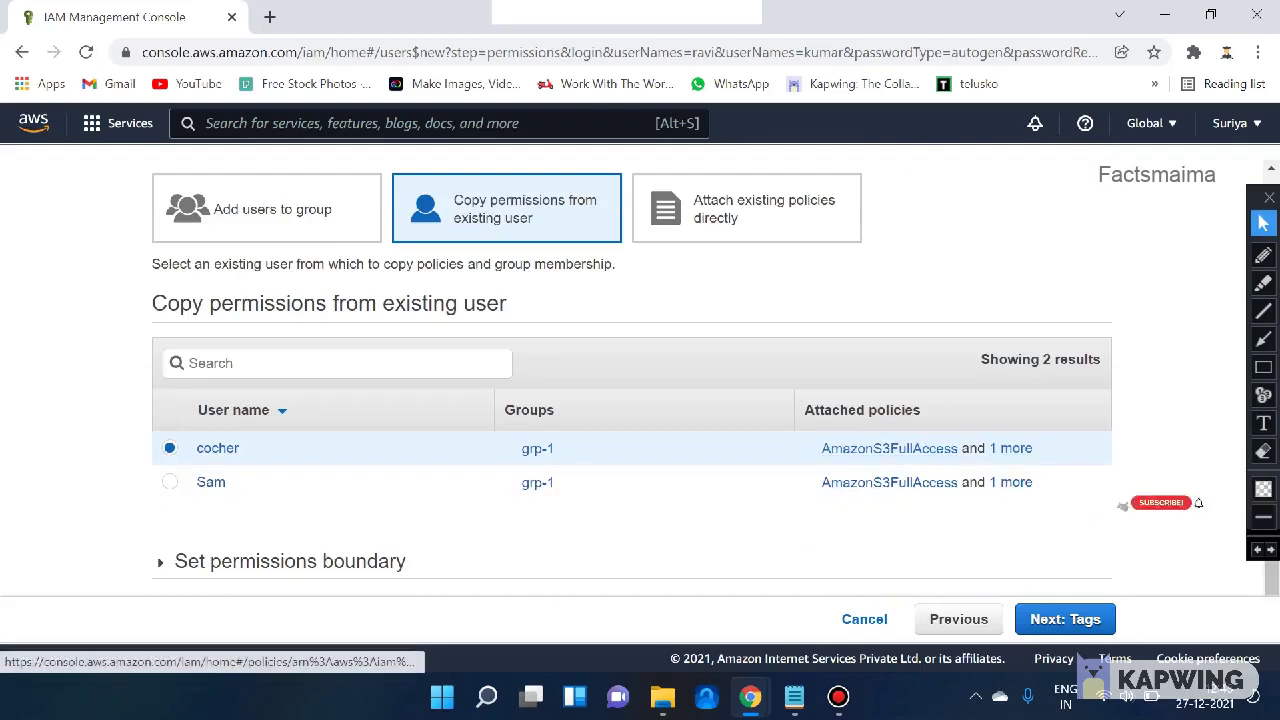
{"action": "left_click", "coordinate": [1010, 448]}
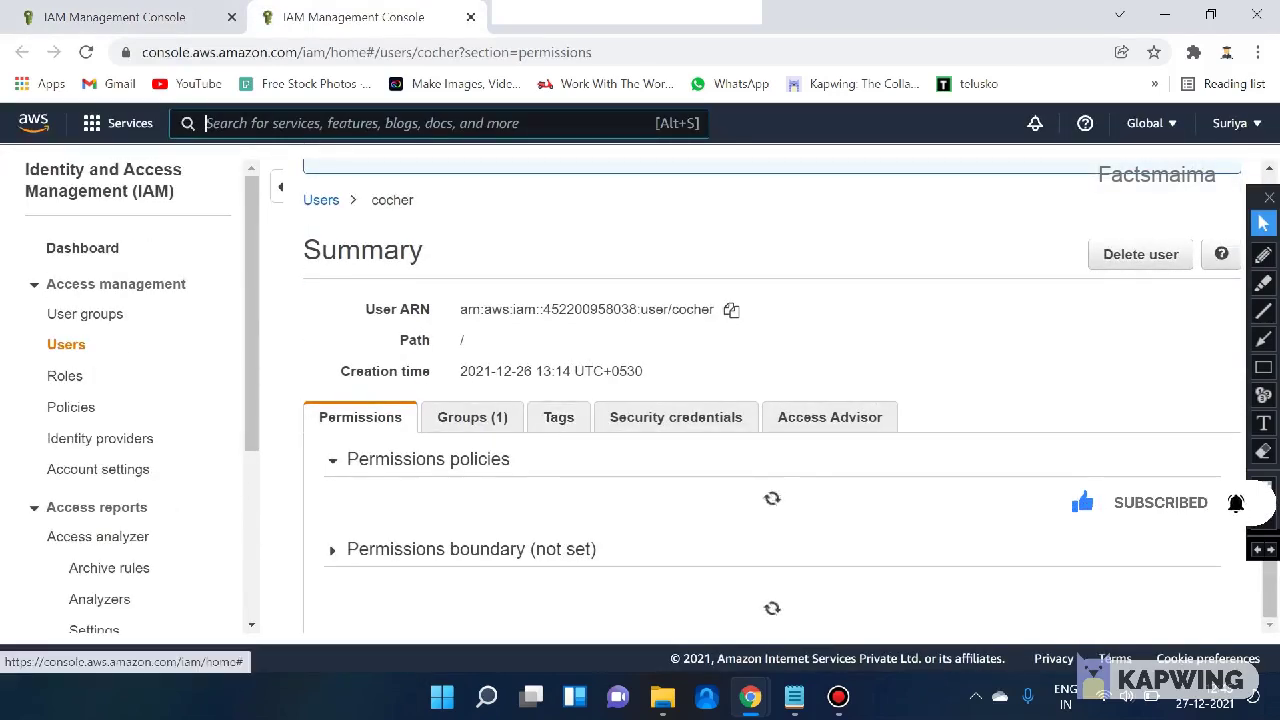
{"action": "scroll", "coordinate": [476, 460], "scroll_direction": "down", "scroll_amount": 2}
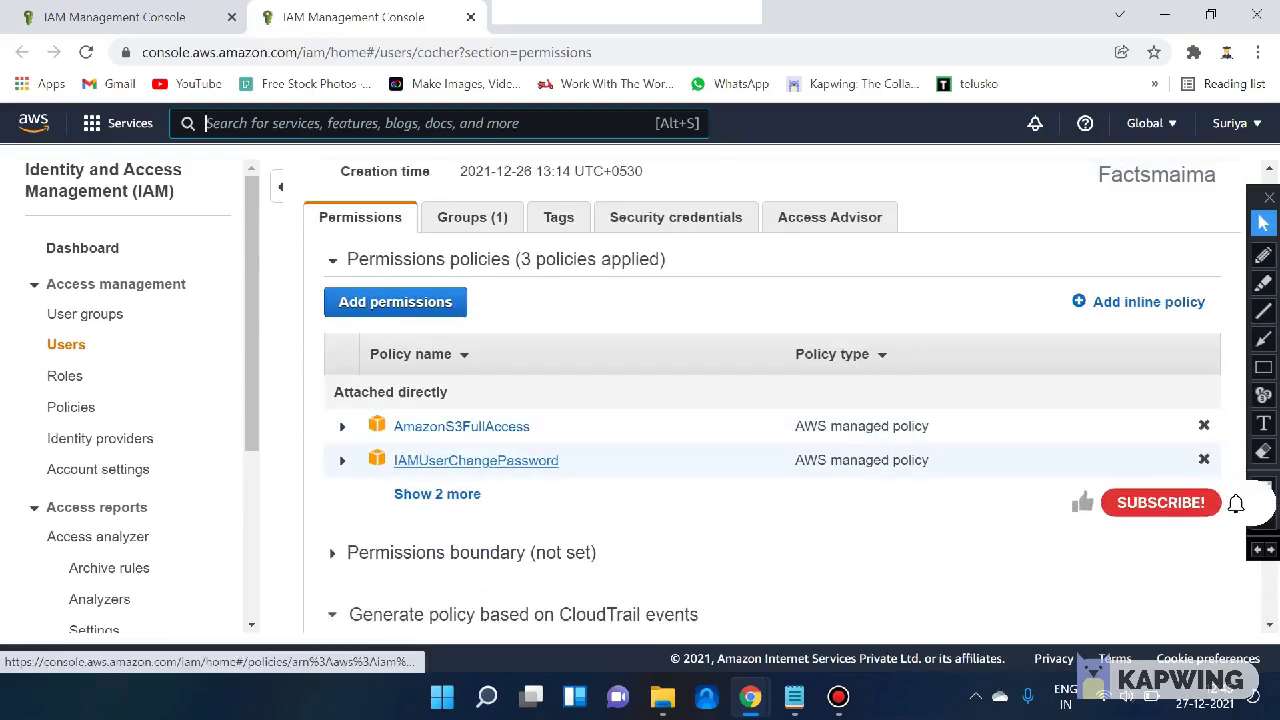
{"action": "left_click", "coordinate": [114, 17]}
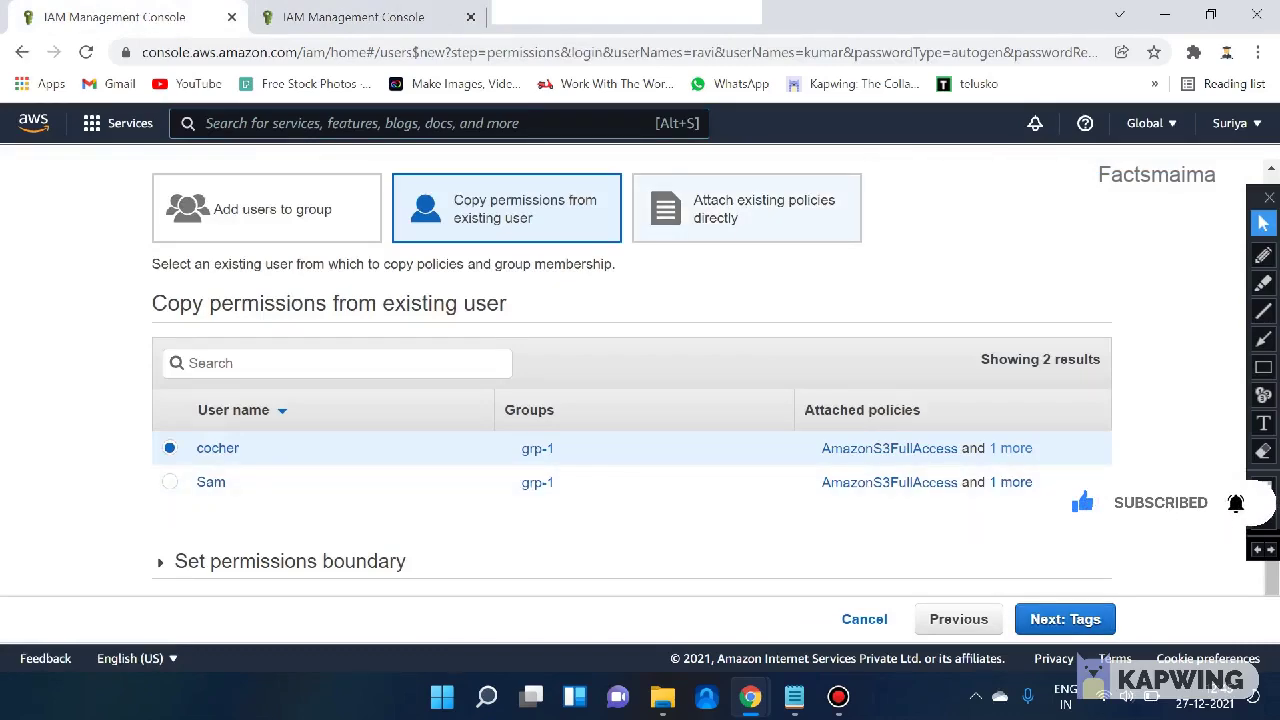
- Switch the permission type to Attach existing policies directly and confirm the change
{"action": "left_click", "coordinate": [746, 208]}
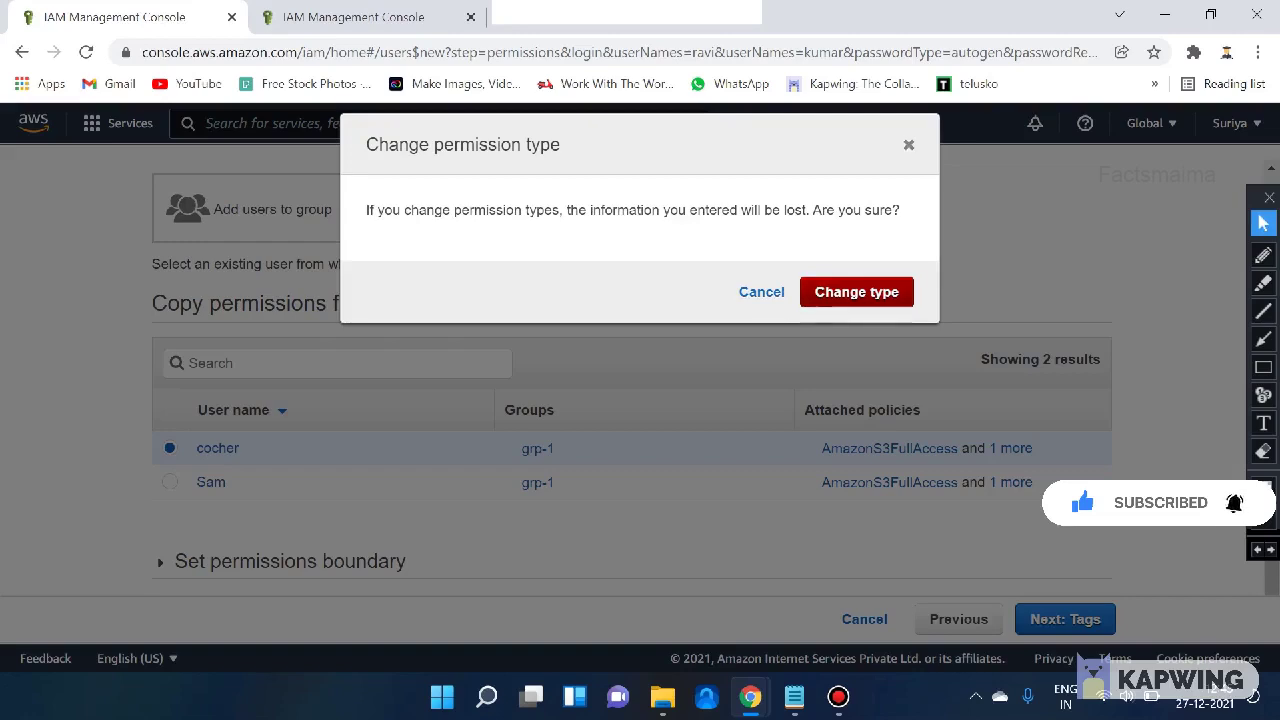
{"action": "left_click", "coordinate": [856, 292]}
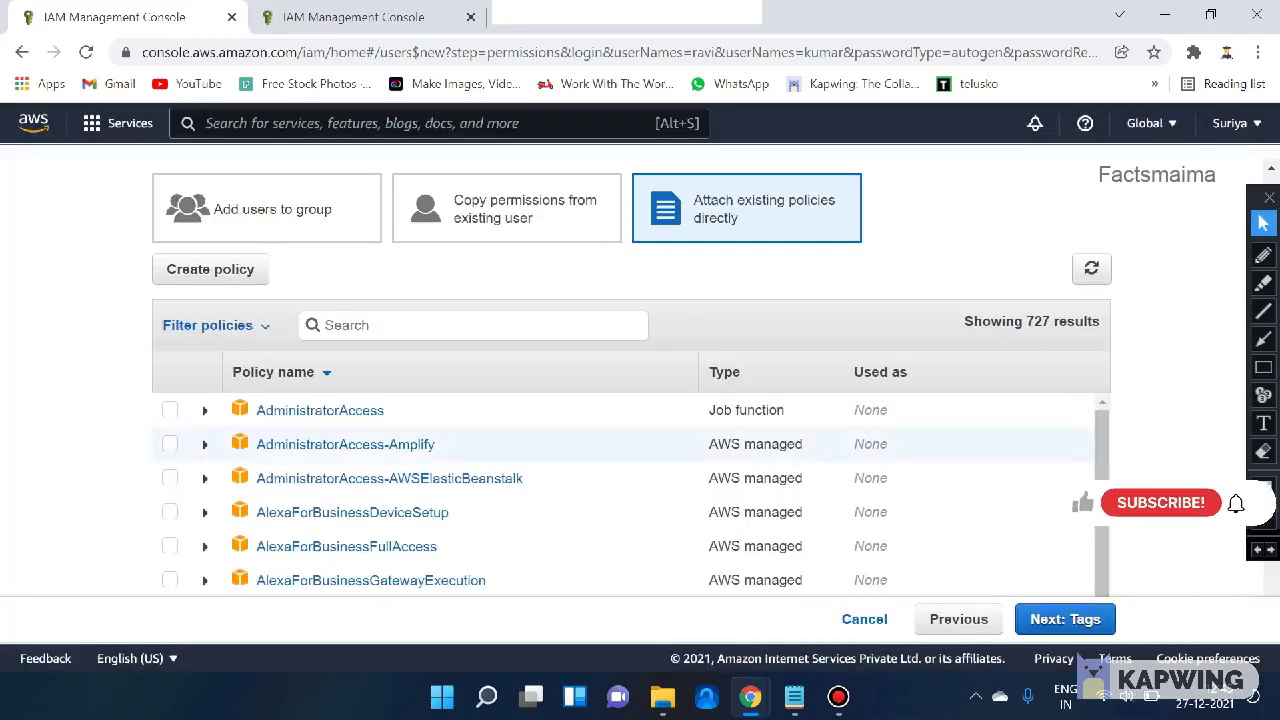
{"action": "scroll", "coordinate": [632, 330], "scroll_direction": "down", "scroll_amount": 2}
{"action": "scroll", "coordinate": [632, 330], "scroll_direction": "up", "scroll_amount": 2}
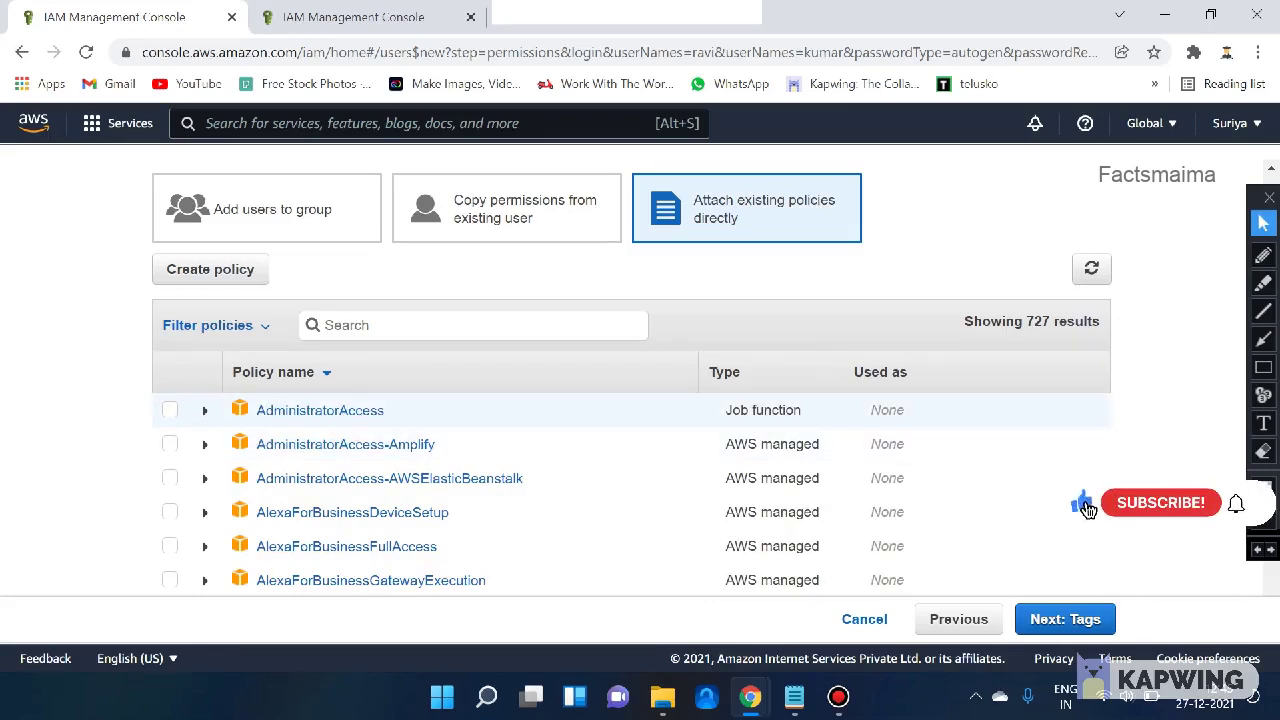
- Expand AdministratorAccess, scroll through its policy summary, then collapse the row
{"action": "left_click", "coordinate": [205, 411]}
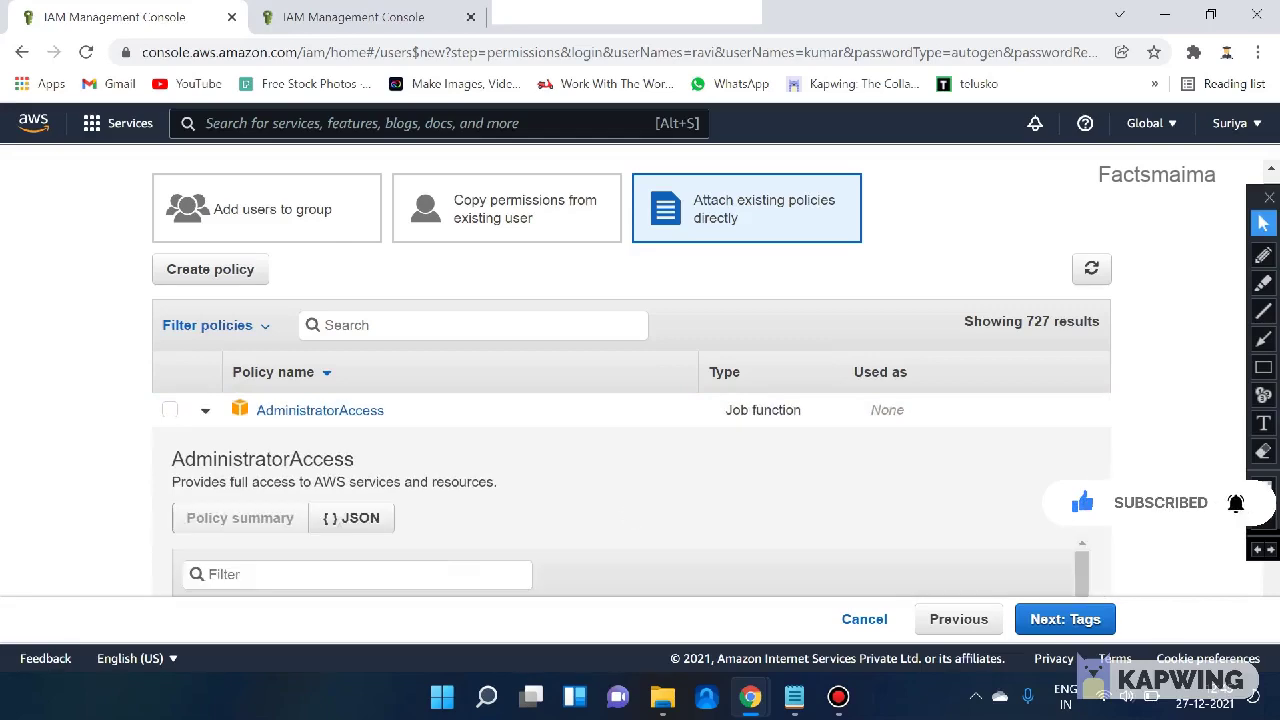
{"action": "scroll", "coordinate": [631, 400], "scroll_direction": "down", "scroll_amount": 3}
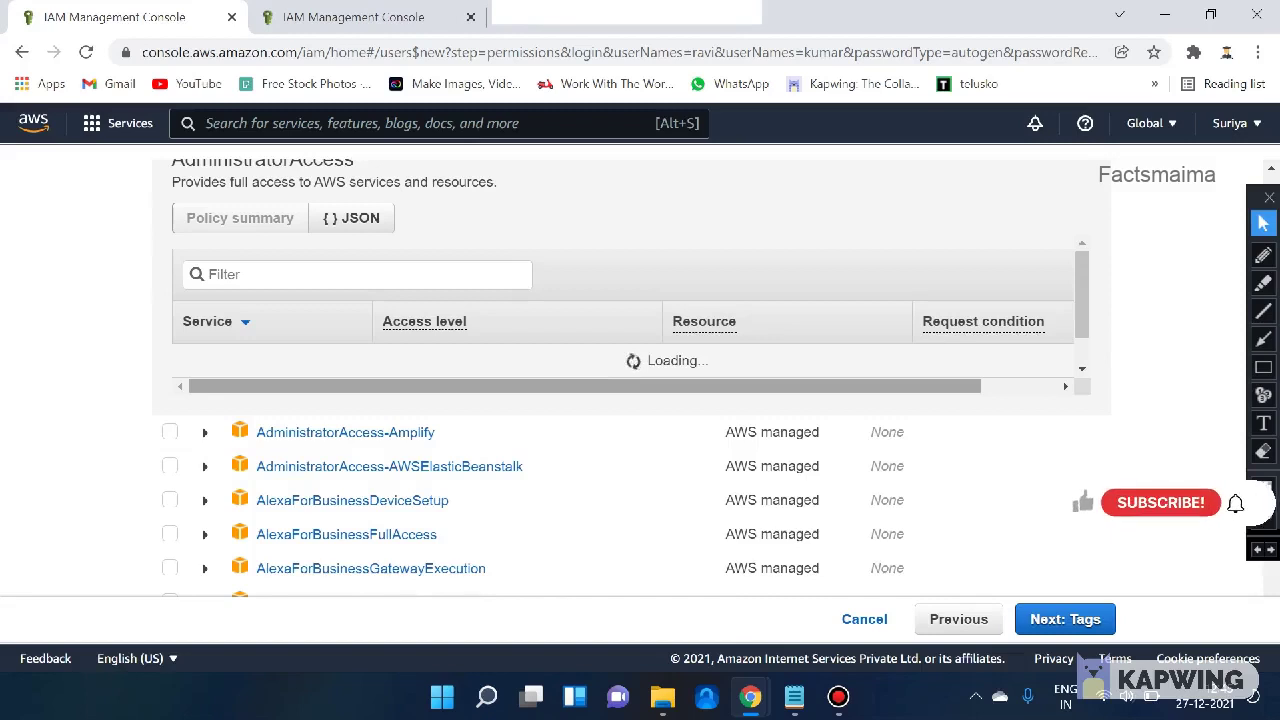
{"action": "scroll", "coordinate": [631, 400], "scroll_direction": "up", "scroll_amount": 1}
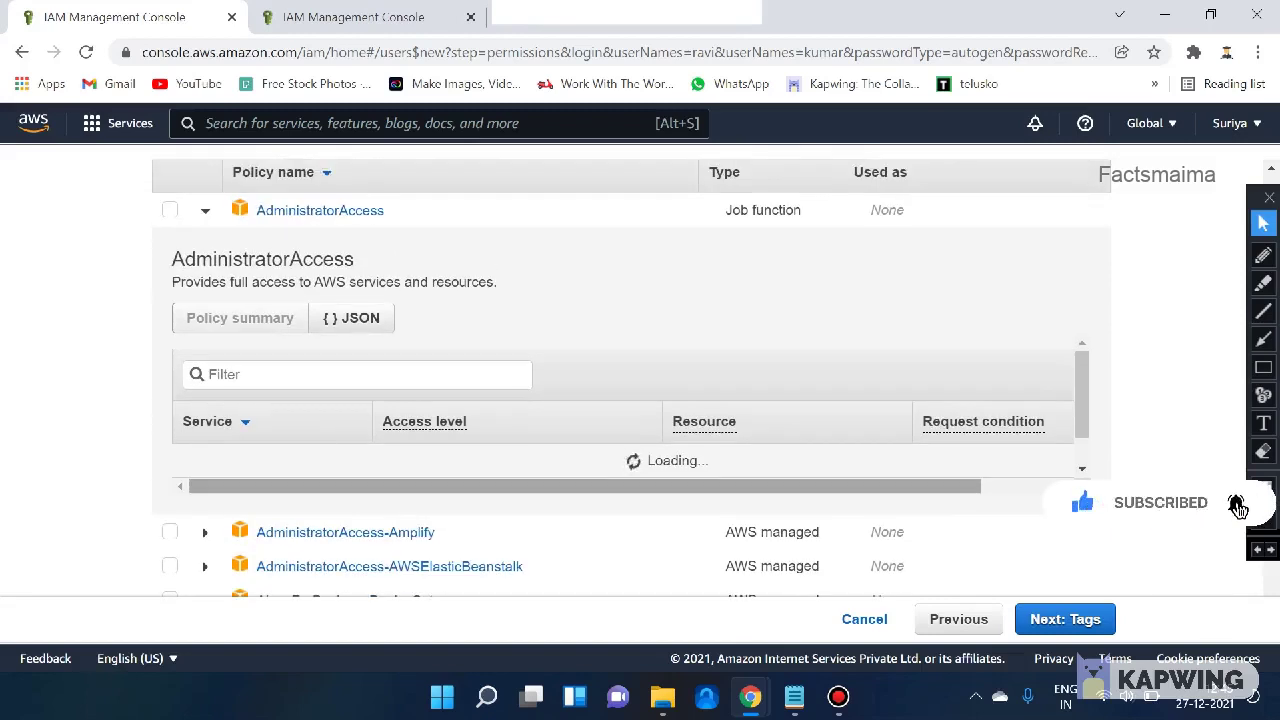
{"action": "scroll", "coordinate": [631, 400], "scroll_direction": "up", "scroll_amount": 1}
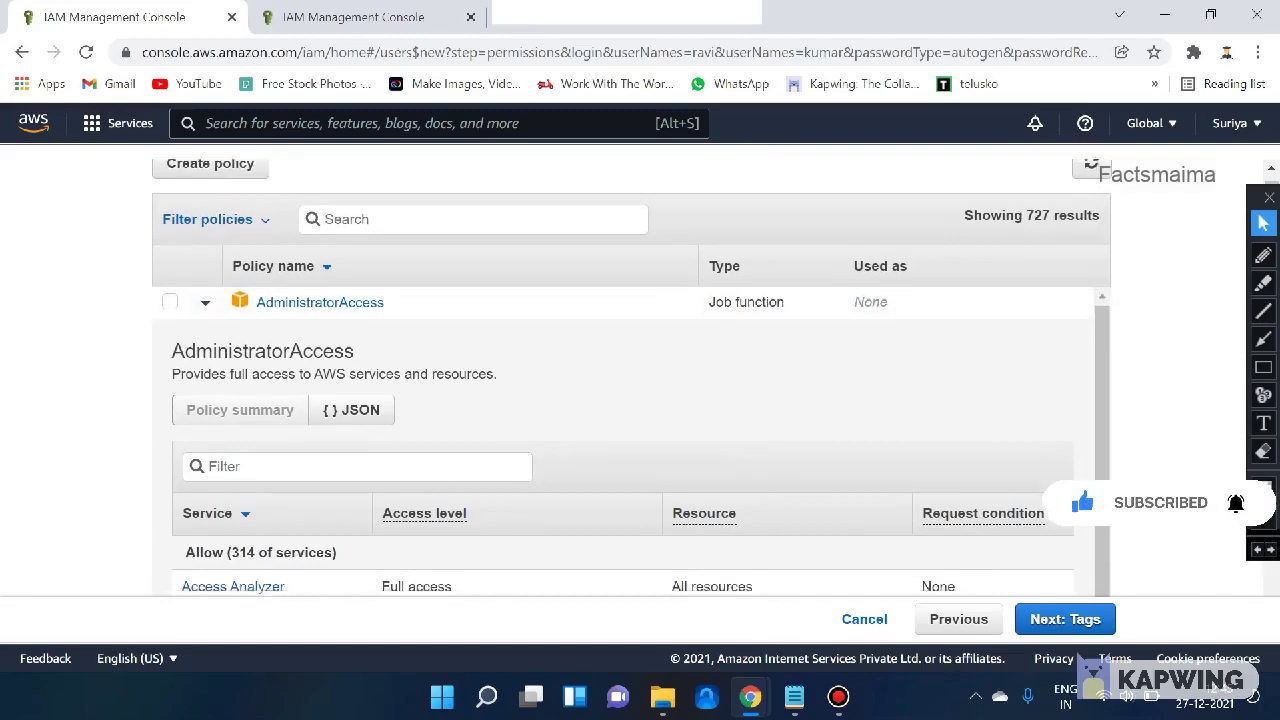
{"action": "scroll", "coordinate": [631, 400], "scroll_direction": "down", "scroll_amount": 2}
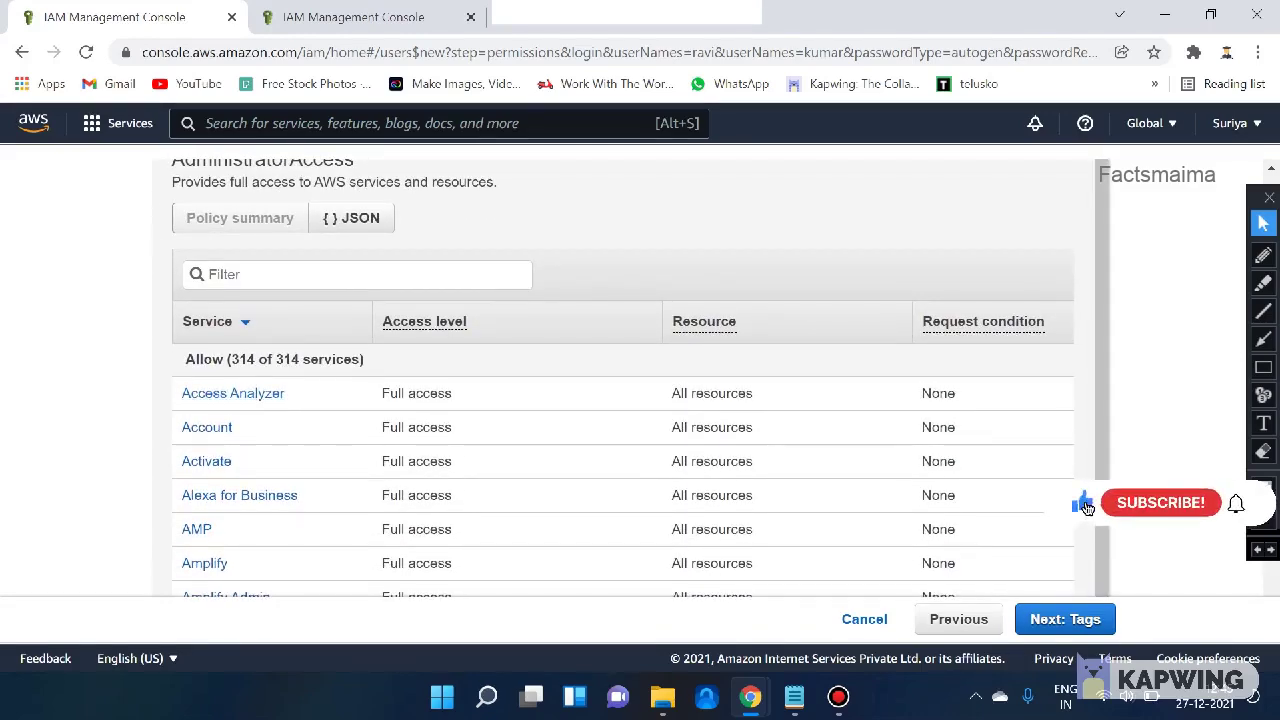
{"action": "scroll", "coordinate": [631, 400], "scroll_direction": "down", "scroll_amount": 3}
{"action": "scroll", "coordinate": [631, 400], "scroll_direction": "down", "scroll_amount": 4}
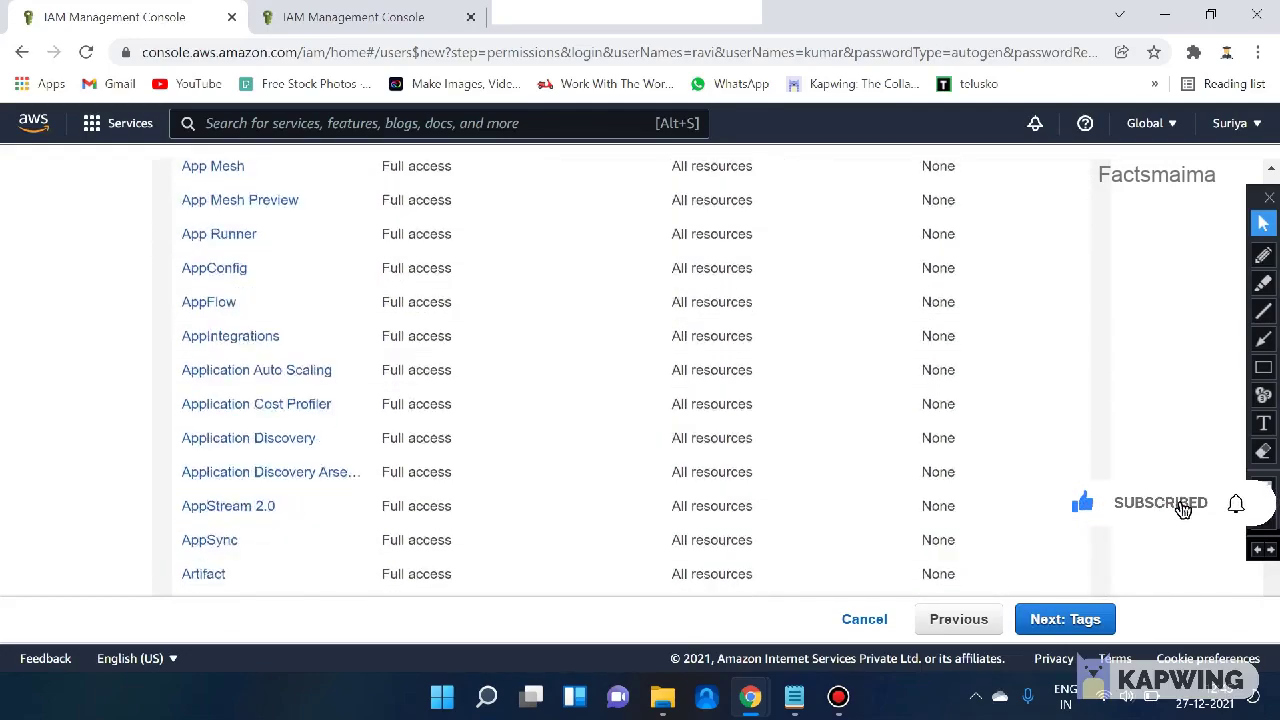
{"action": "scroll", "coordinate": [631, 400], "scroll_direction": "up", "scroll_amount": 7}
{"action": "scroll", "coordinate": [631, 400], "scroll_direction": "up", "scroll_amount": 2}
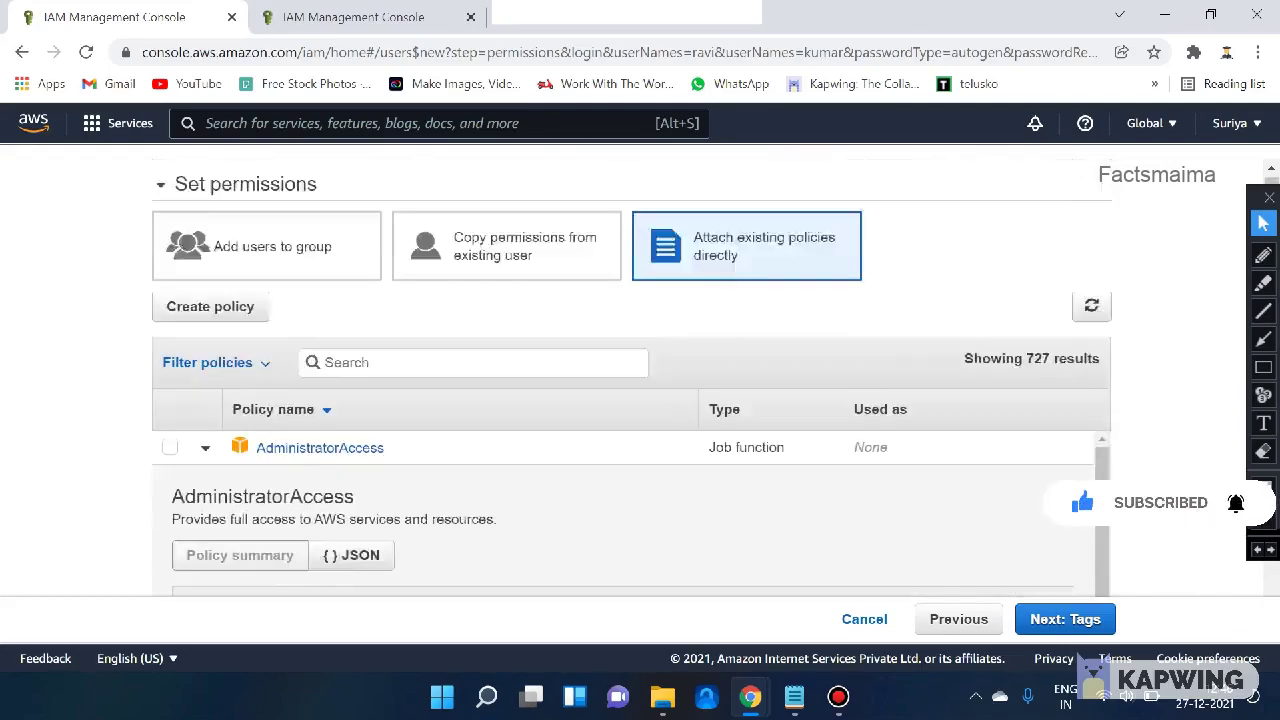
{"action": "scroll", "coordinate": [631, 400], "scroll_direction": "down", "scroll_amount": 2}
{"action": "left_click", "coordinate": [205, 311]}
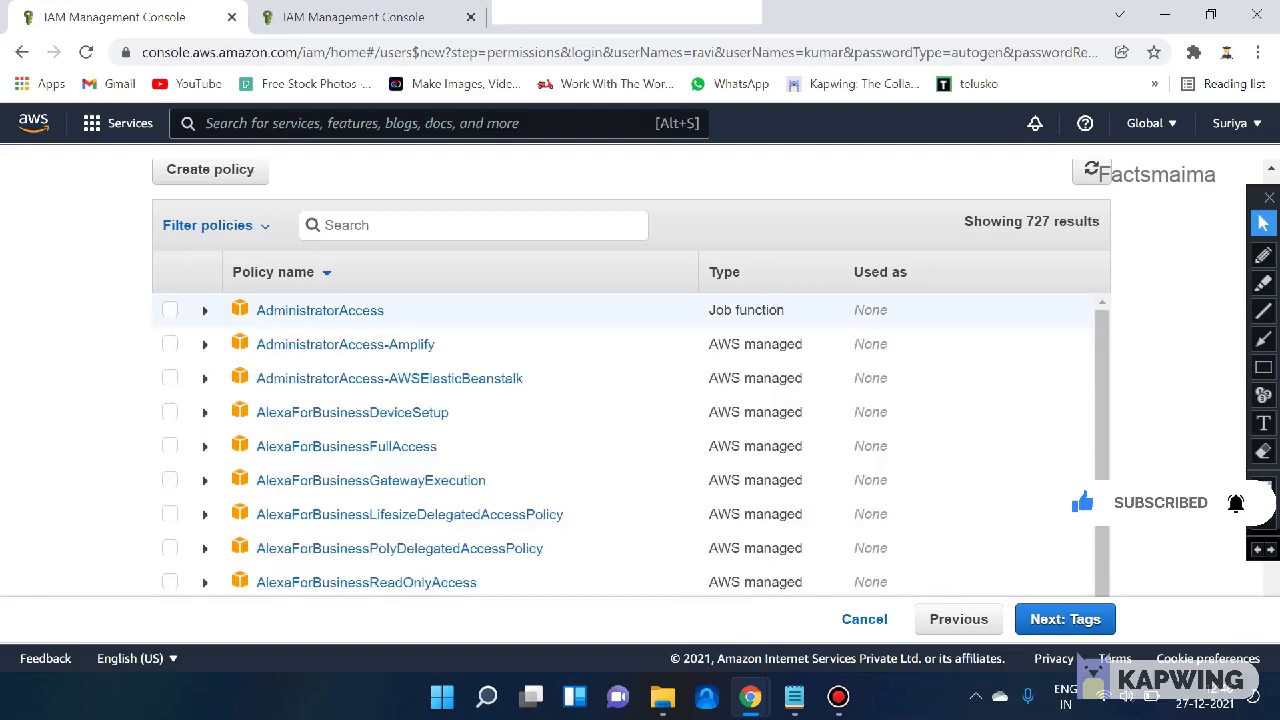
{"action": "scroll", "coordinate": [631, 400], "scroll_direction": "down", "scroll_amount": 2}
{"action": "scroll", "coordinate": [1095, 508], "scroll_direction": "up", "scroll_amount": 2}
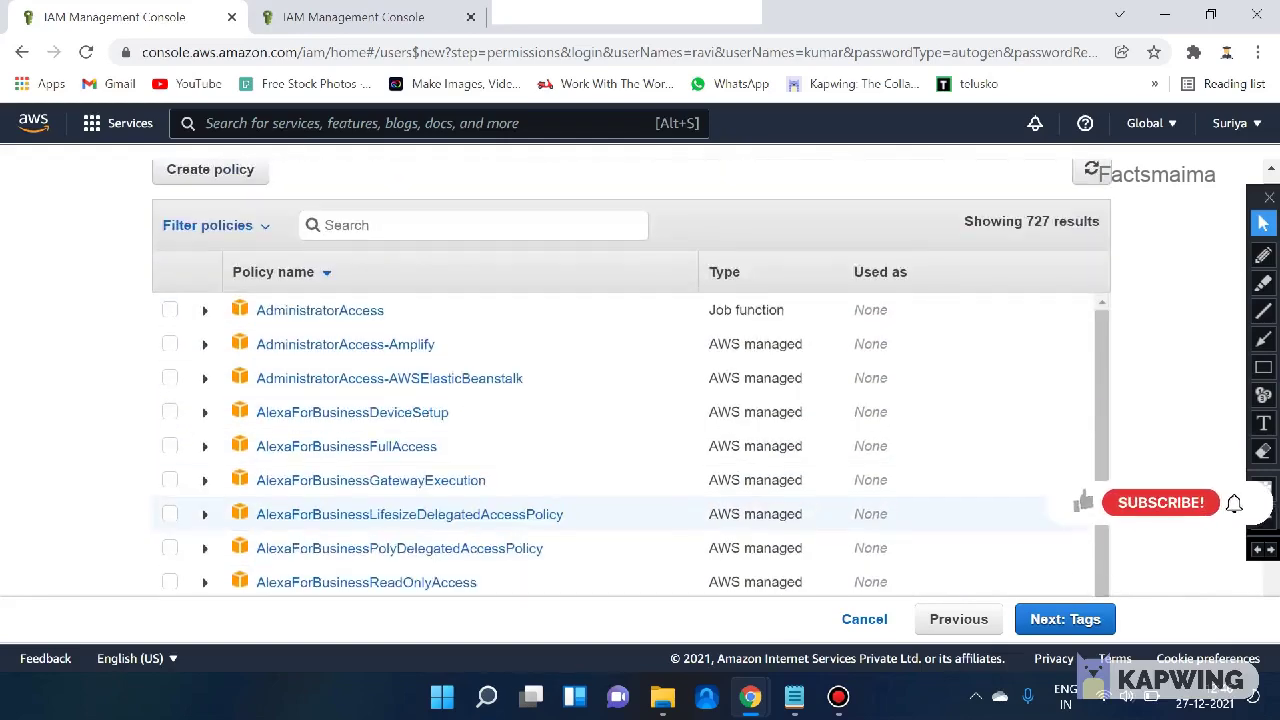
{"action": "scroll", "coordinate": [1095, 508], "scroll_direction": "up", "scroll_amount": 2}
{"action": "scroll", "coordinate": [1095, 508], "scroll_direction": "down", "scroll_amount": 2}
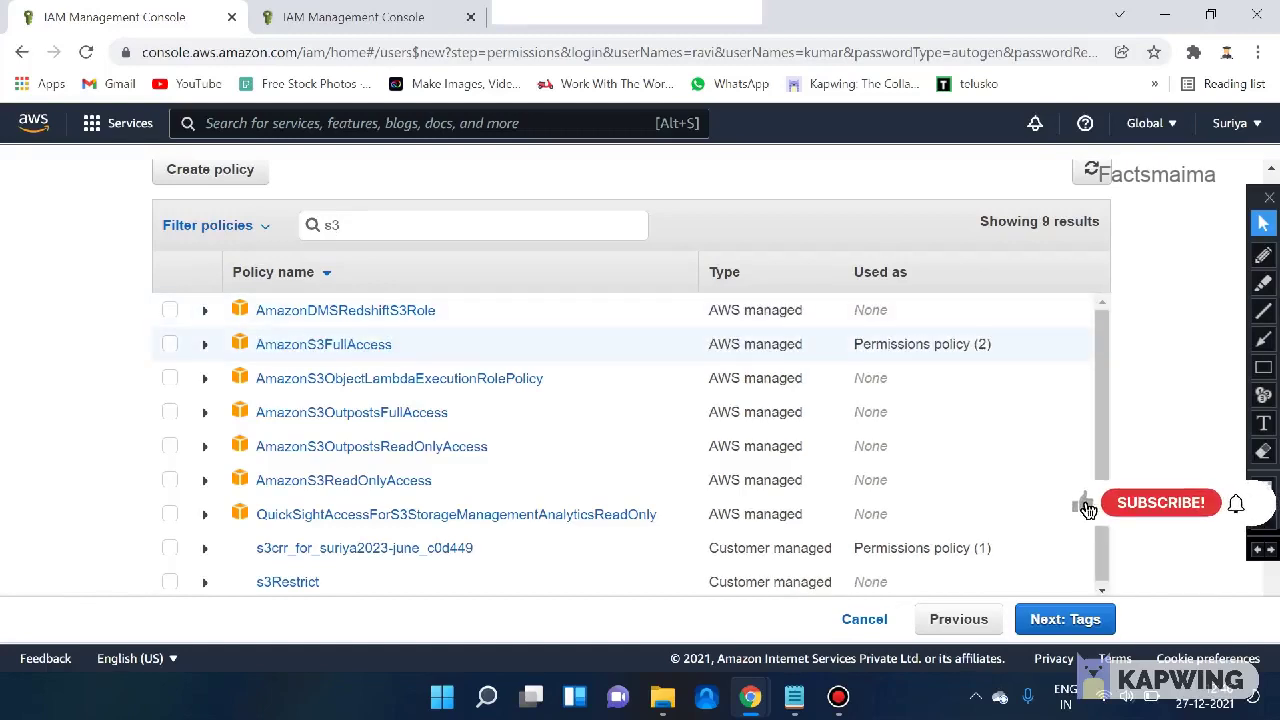
- Review AmazonS3FullAccess, select it for the new users, and continue to the Tags step
{"action": "left_click", "coordinate": [204, 344]}
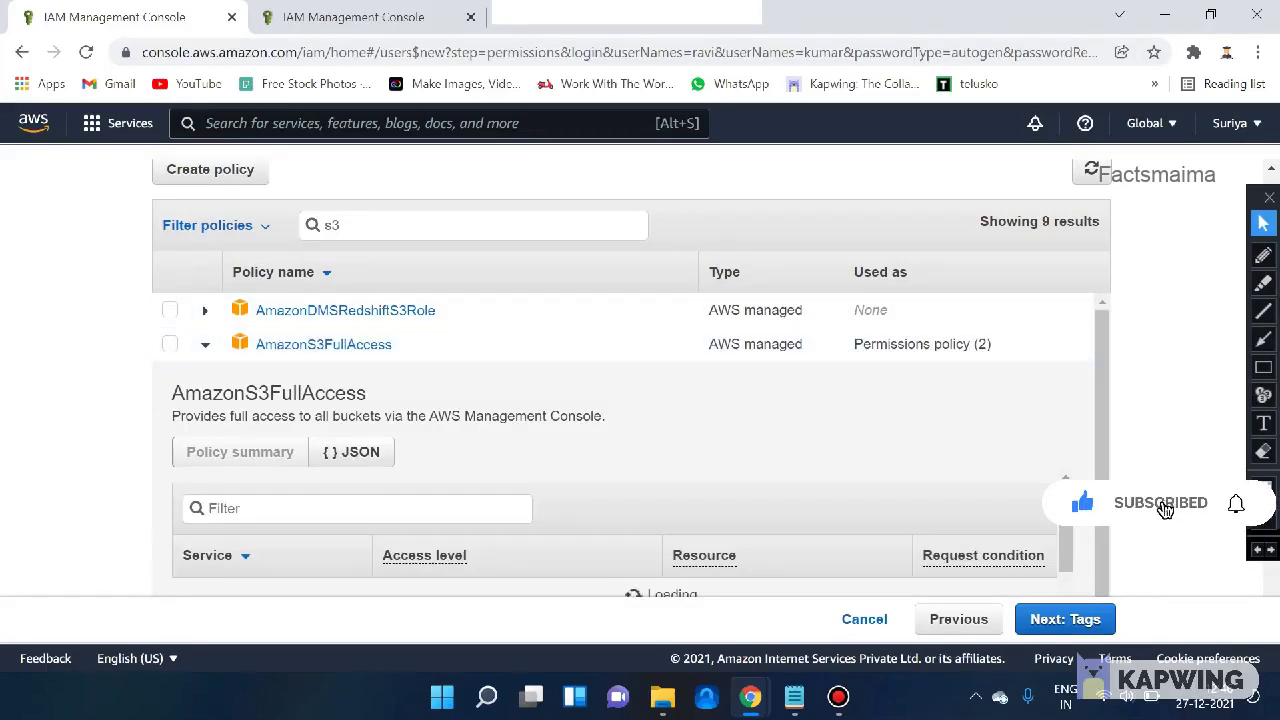
{"action": "scroll", "coordinate": [630, 380], "scroll_direction": "down", "scroll_amount": 2}
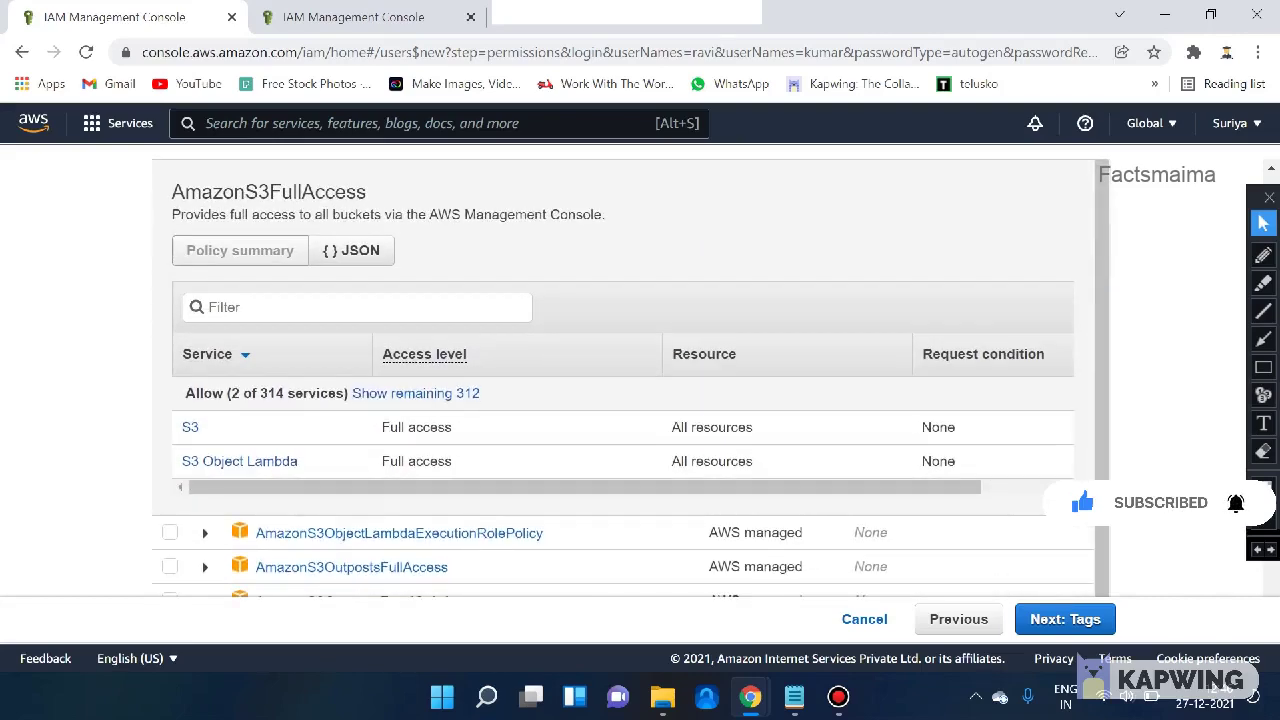
{"action": "scroll", "coordinate": [630, 380], "scroll_direction": "down", "scroll_amount": 1}
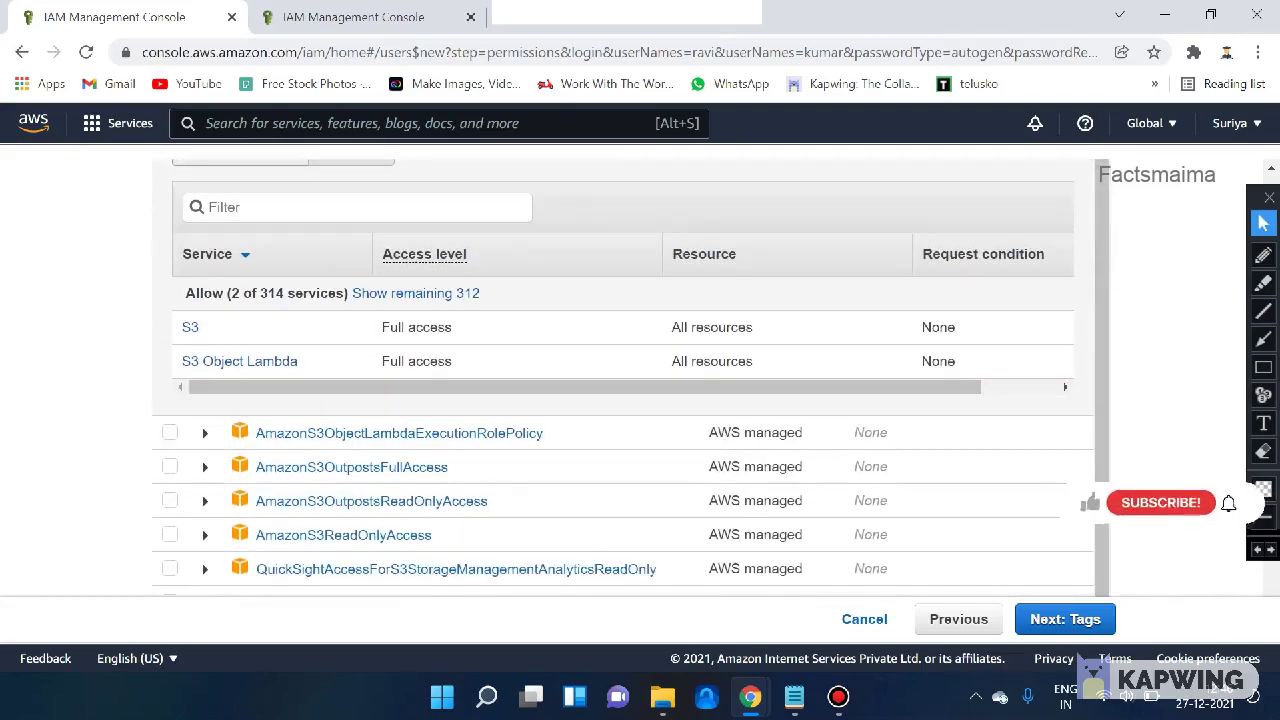
{"action": "scroll", "coordinate": [630, 380], "scroll_direction": "up", "scroll_amount": 2}
{"action": "scroll", "coordinate": [630, 380], "scroll_direction": "up", "scroll_amount": 1}
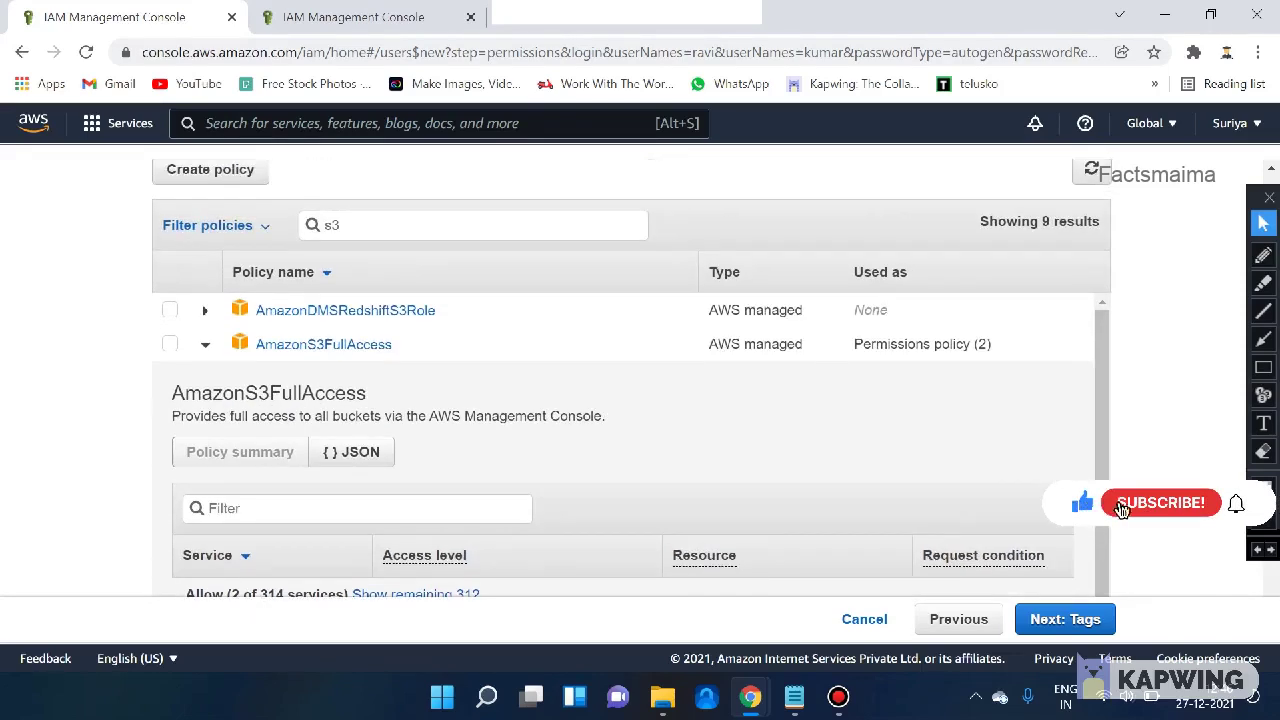
{"action": "left_click", "coordinate": [170, 344]}
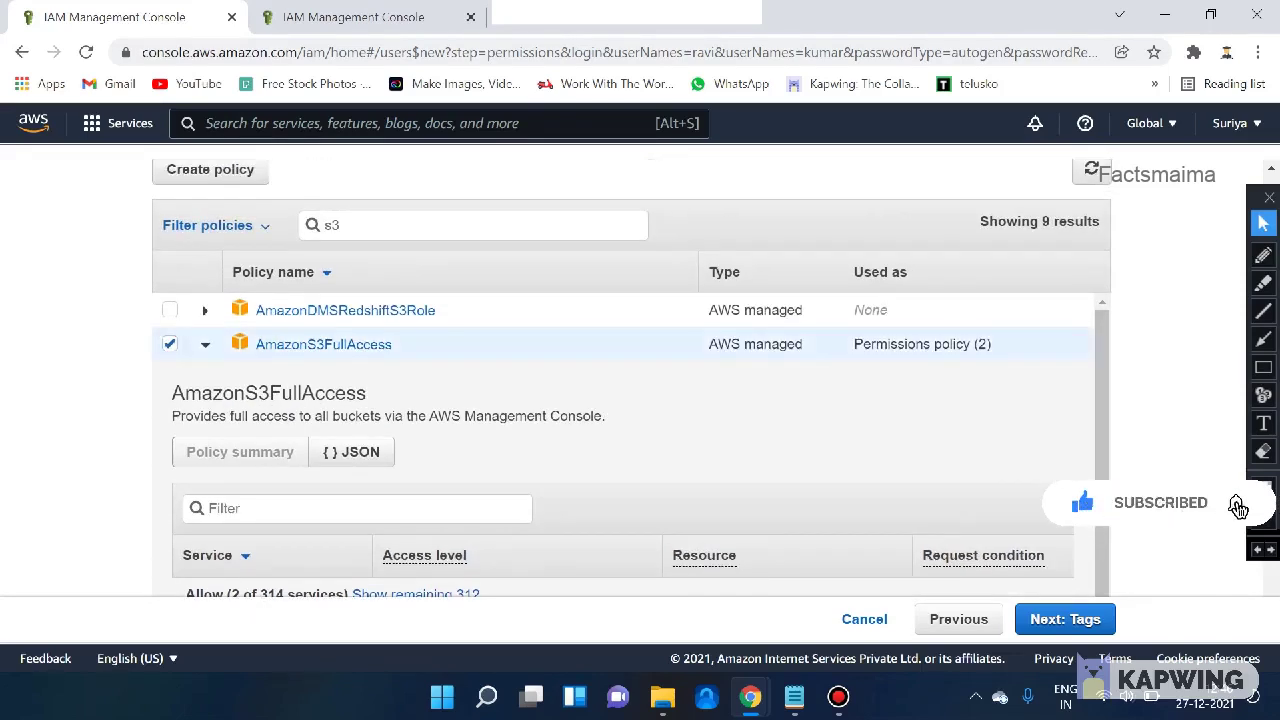
{"action": "left_click", "coordinate": [170, 344]}
{"action": "left_click", "coordinate": [205, 344]}
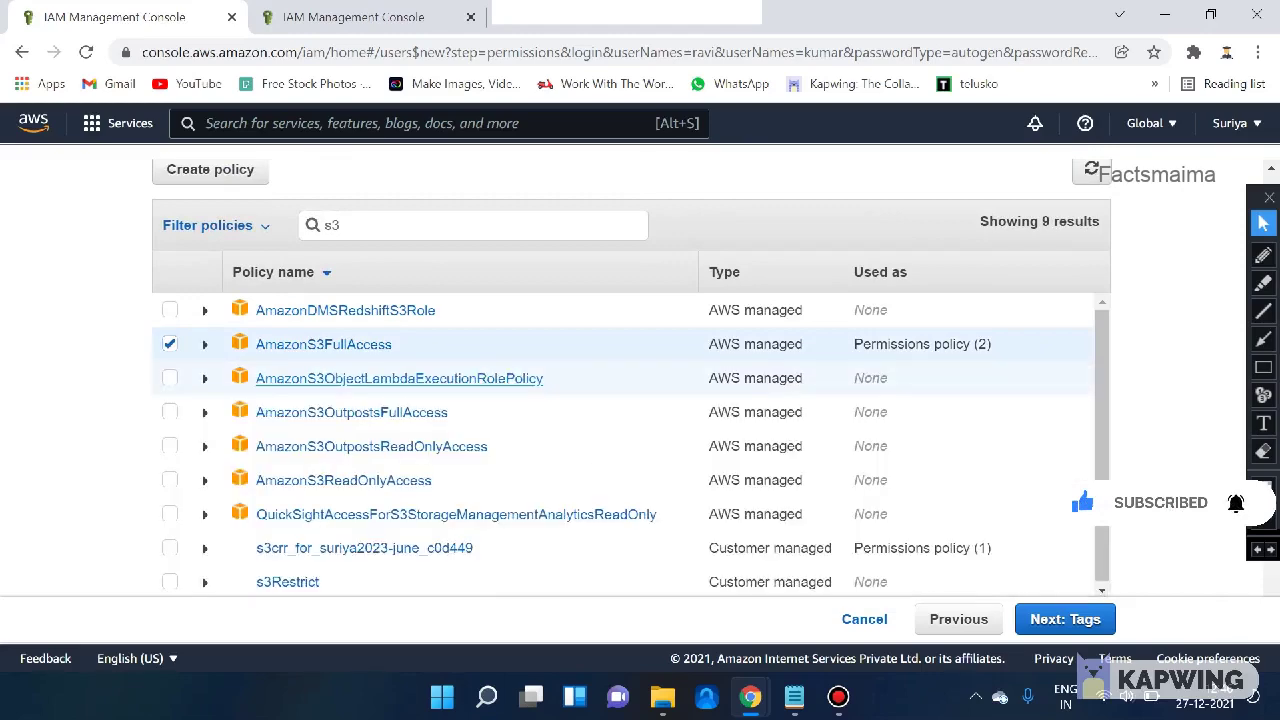
{"action": "scroll", "coordinate": [640, 368], "scroll_direction": "down", "scroll_amount": 1}
{"action": "scroll", "coordinate": [640, 400], "scroll_direction": "down", "scroll_amount": 1}
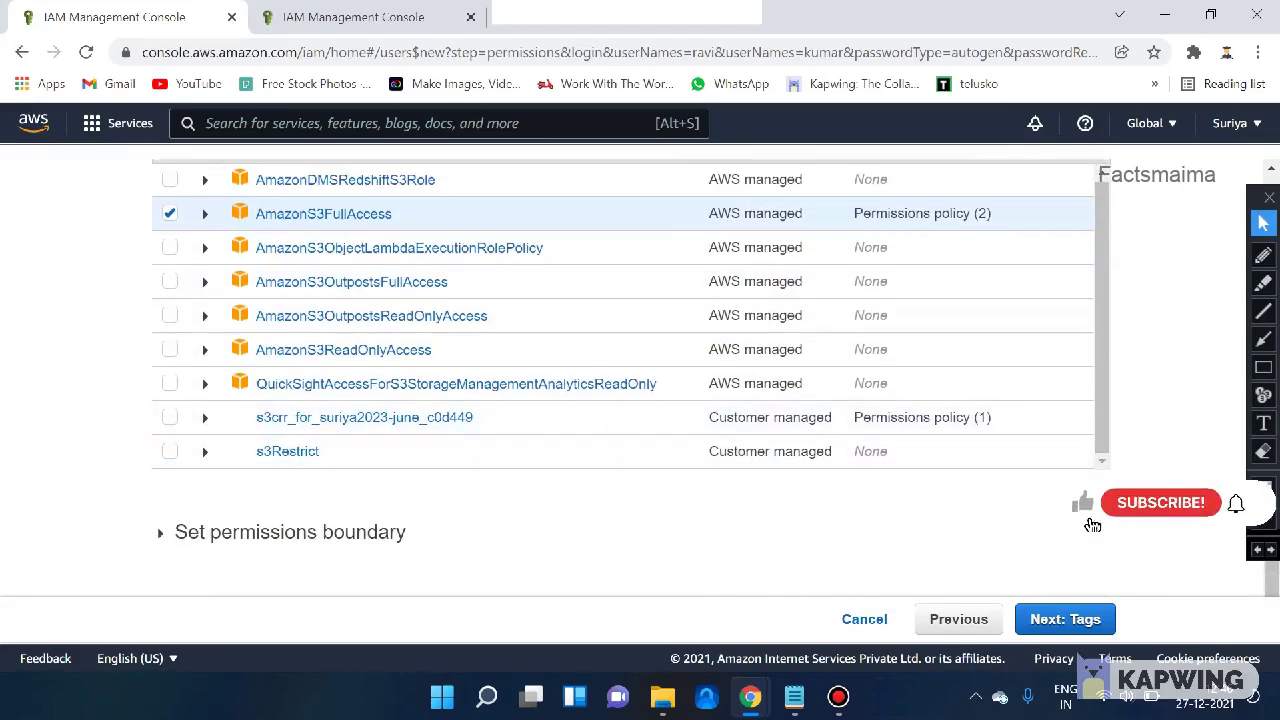
{"action": "left_click", "coordinate": [1065, 619]}
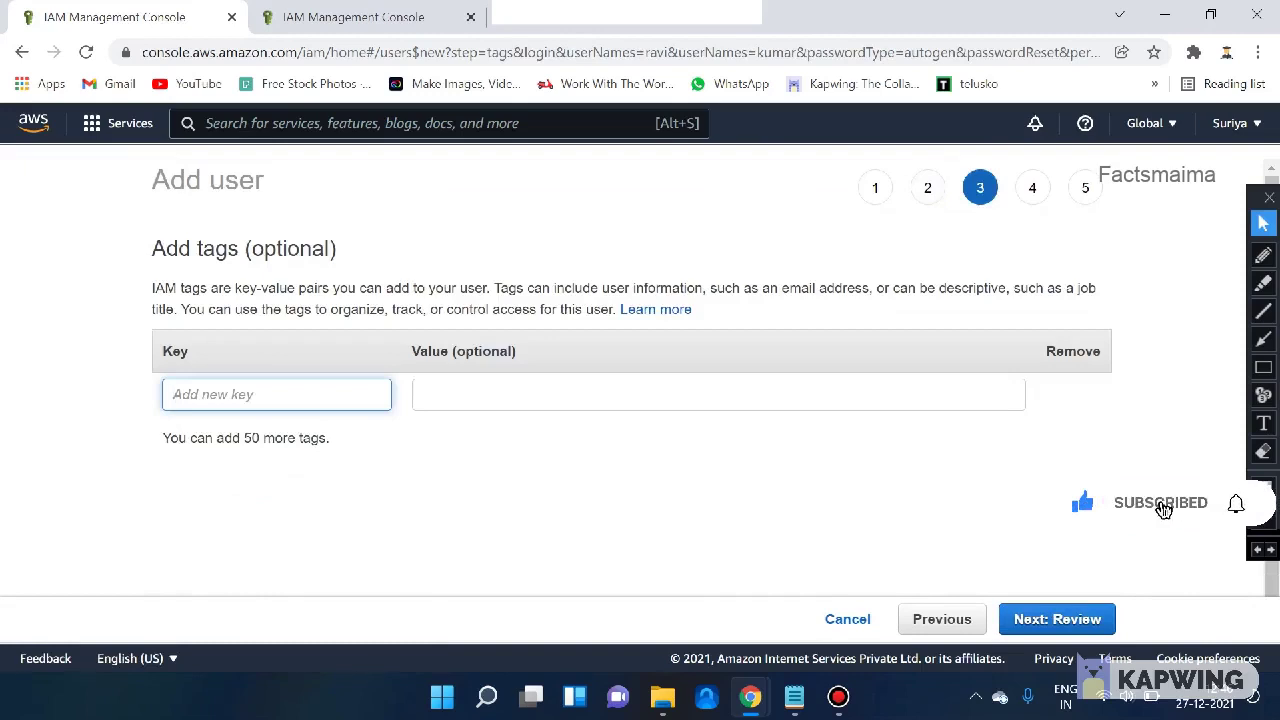
- Leave the Key and Value tag fields empty and continue to Review
{"action": "left_click_drag", "start_coordinate": [228, 248], "coordinate": [337, 250]}
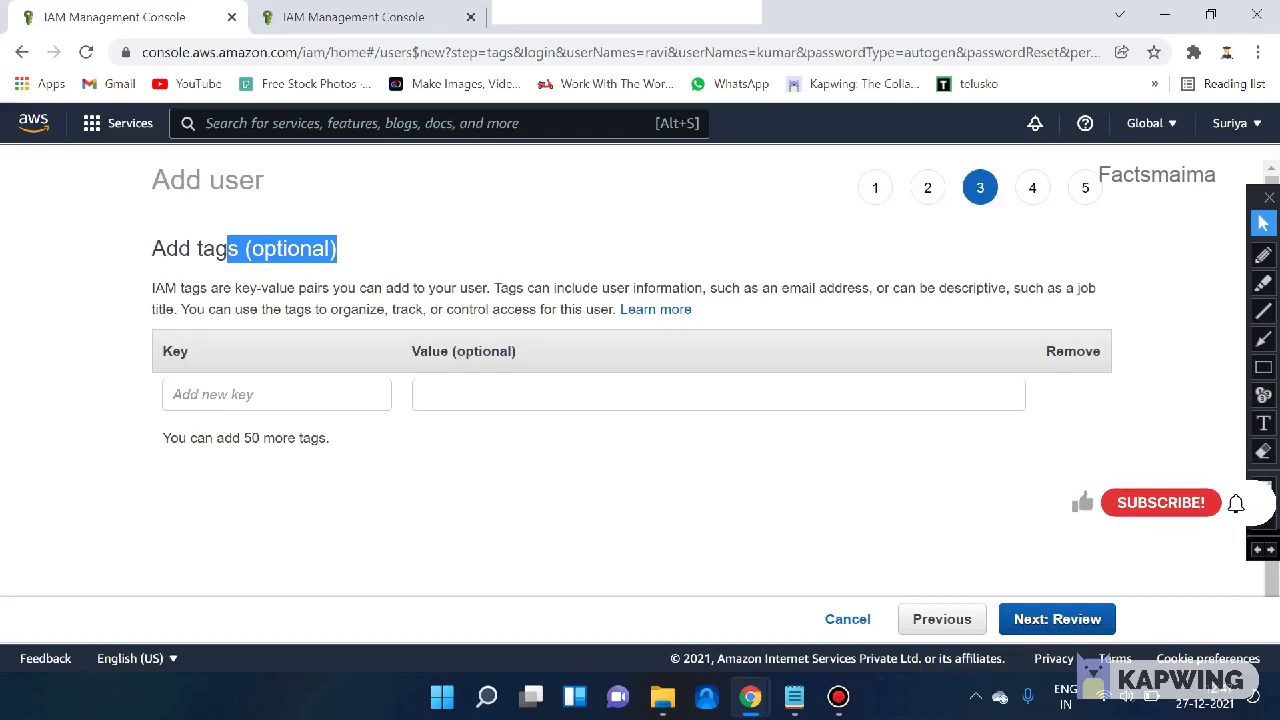
{"action": "left_click", "coordinate": [1057, 619]}
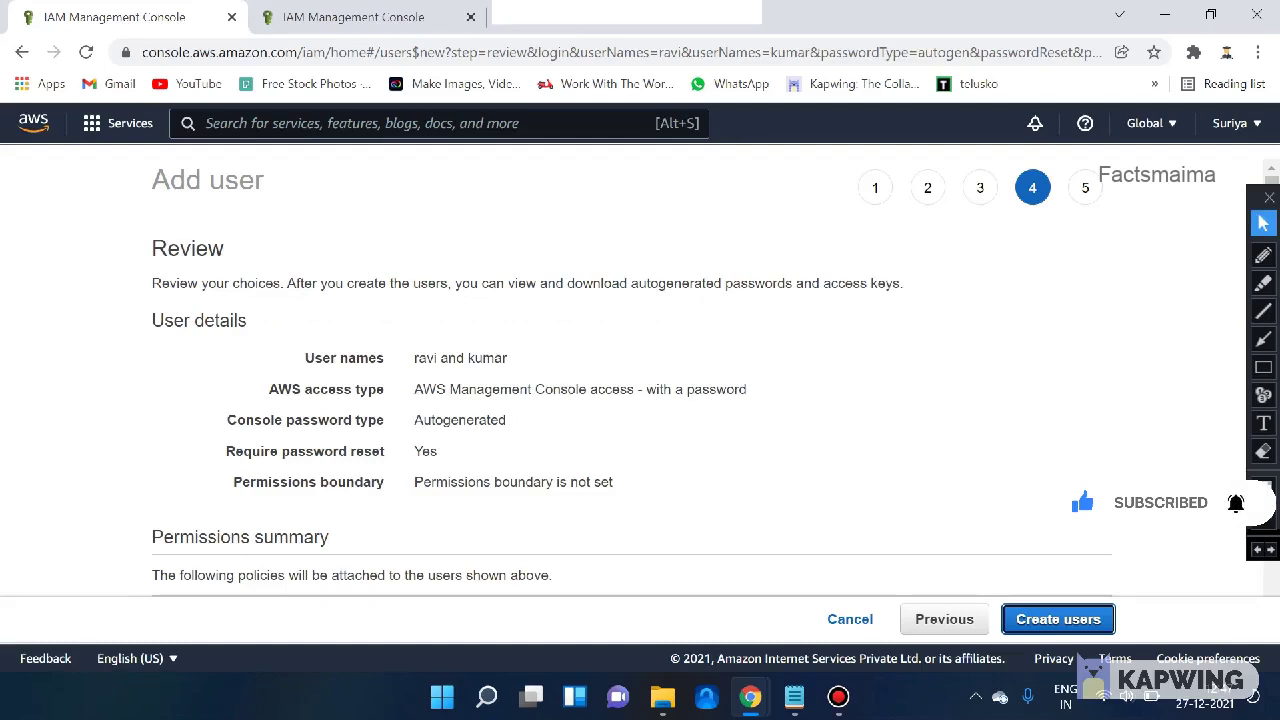
- Check console access, autogenerated password, password reset and tags, then create ravi and kumar
{"action": "left_click_drag", "start_coordinate": [414, 389], "coordinate": [747, 389]}
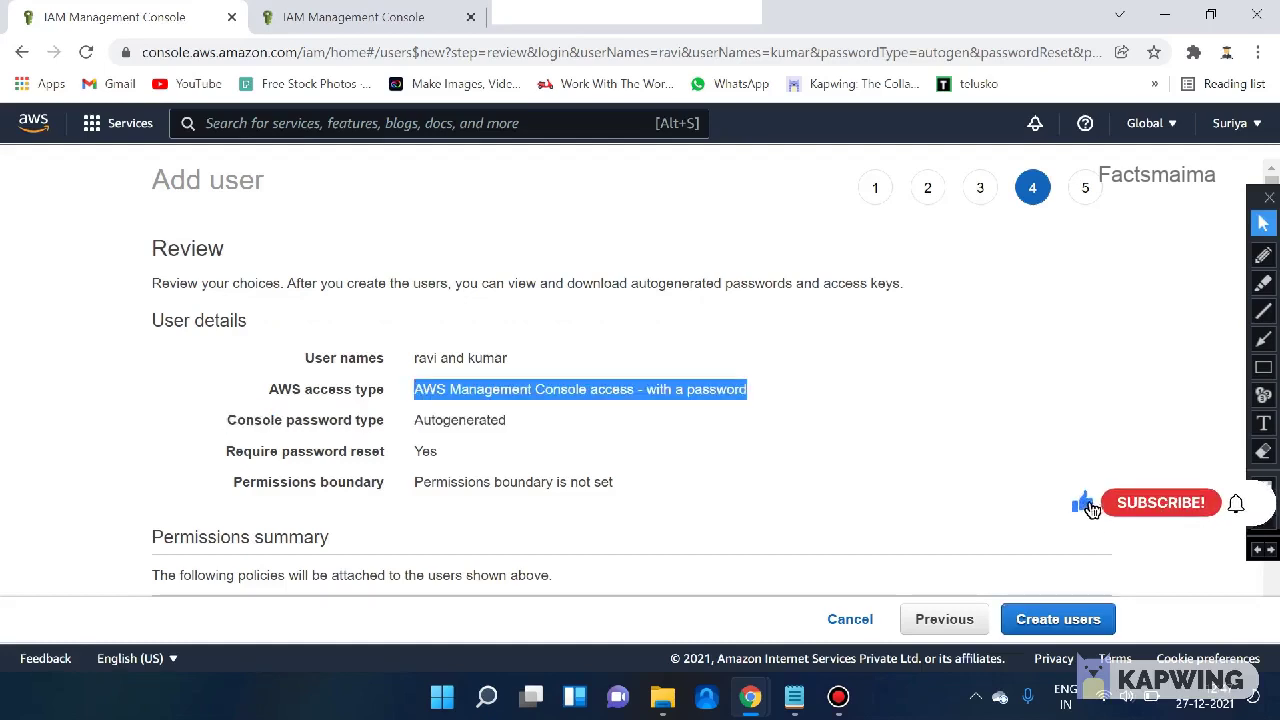
{"action": "left_click_drag", "start_coordinate": [423, 420], "coordinate": [498, 420]}
{"action": "left_click_drag", "start_coordinate": [429, 451], "coordinate": [438, 451]}
{"action": "scroll", "coordinate": [438, 451], "scroll_direction": "down", "scroll_amount": 1}
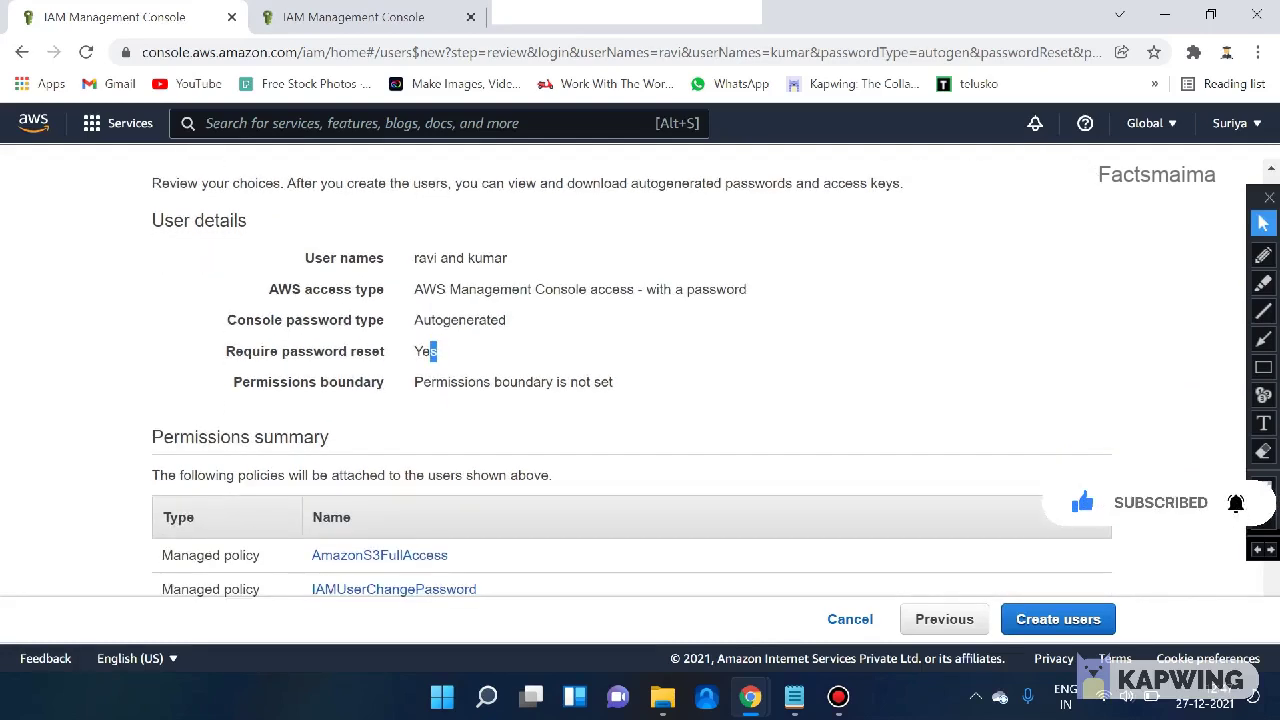
{"action": "left_click_drag", "start_coordinate": [423, 382], "coordinate": [613, 382]}
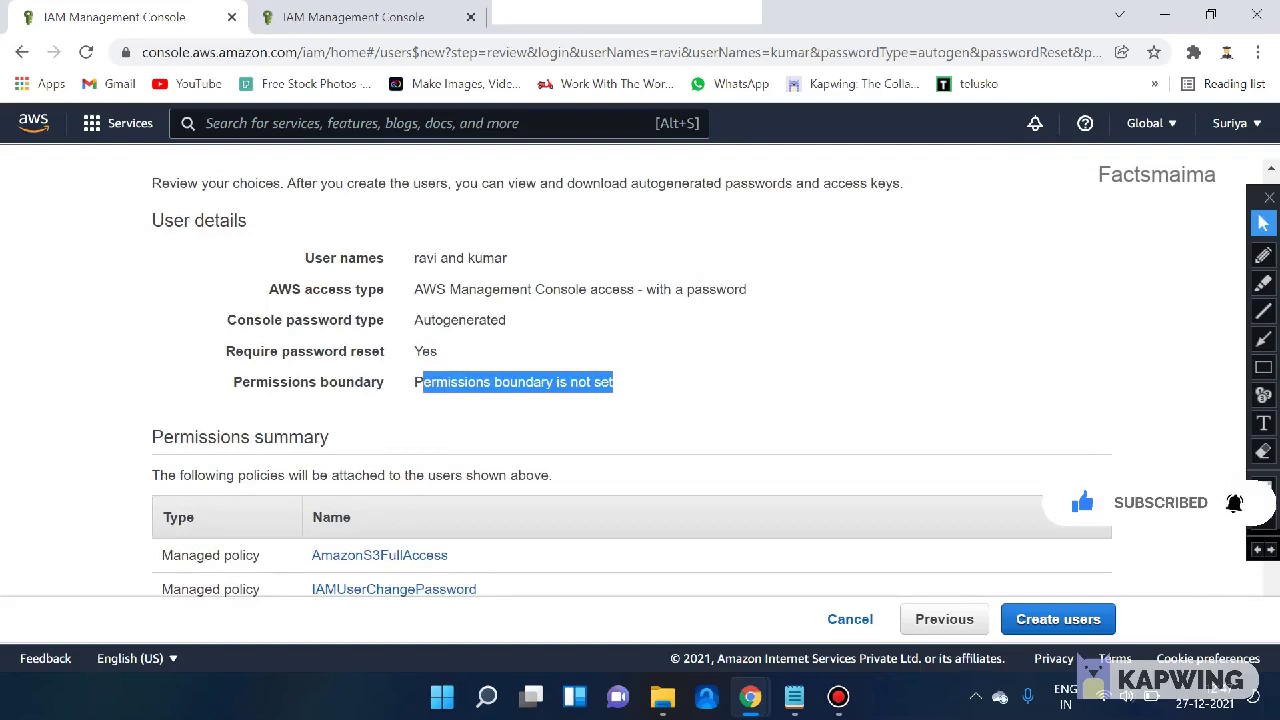
{"action": "scroll", "coordinate": [640, 378], "scroll_direction": "down", "scroll_amount": 1}
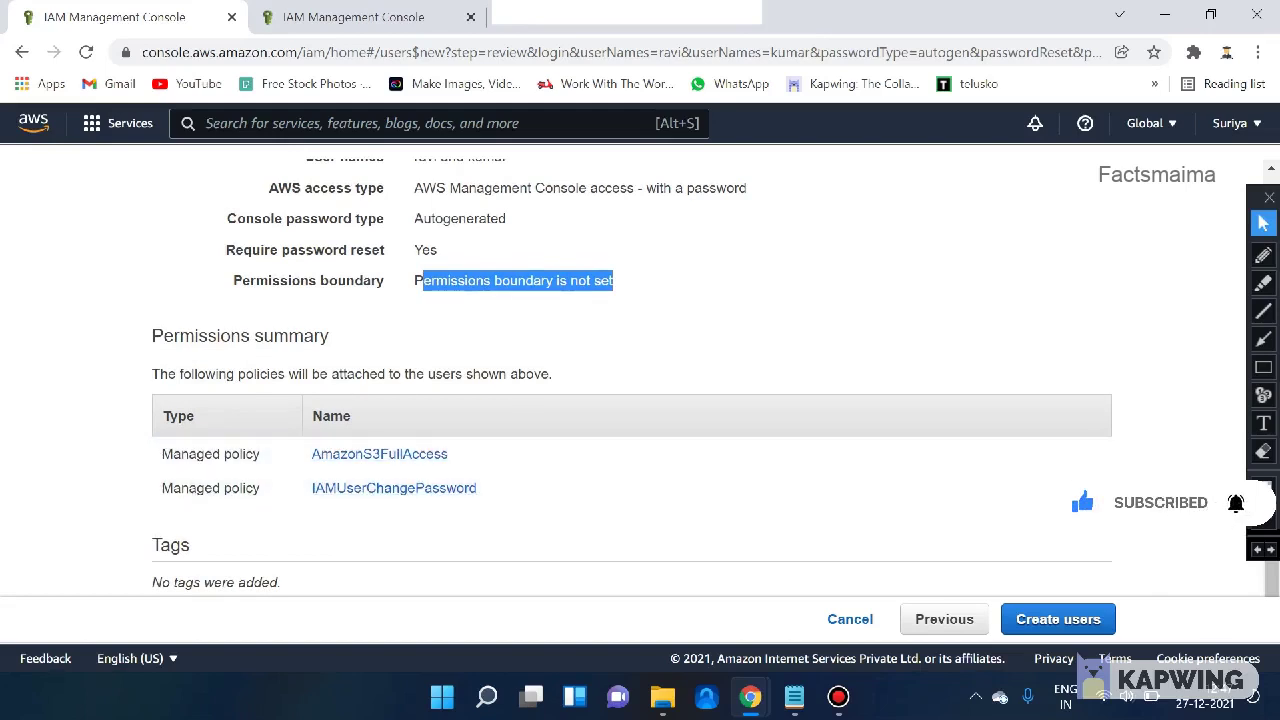
{"action": "left_click_drag", "start_coordinate": [323, 250], "coordinate": [386, 250]}
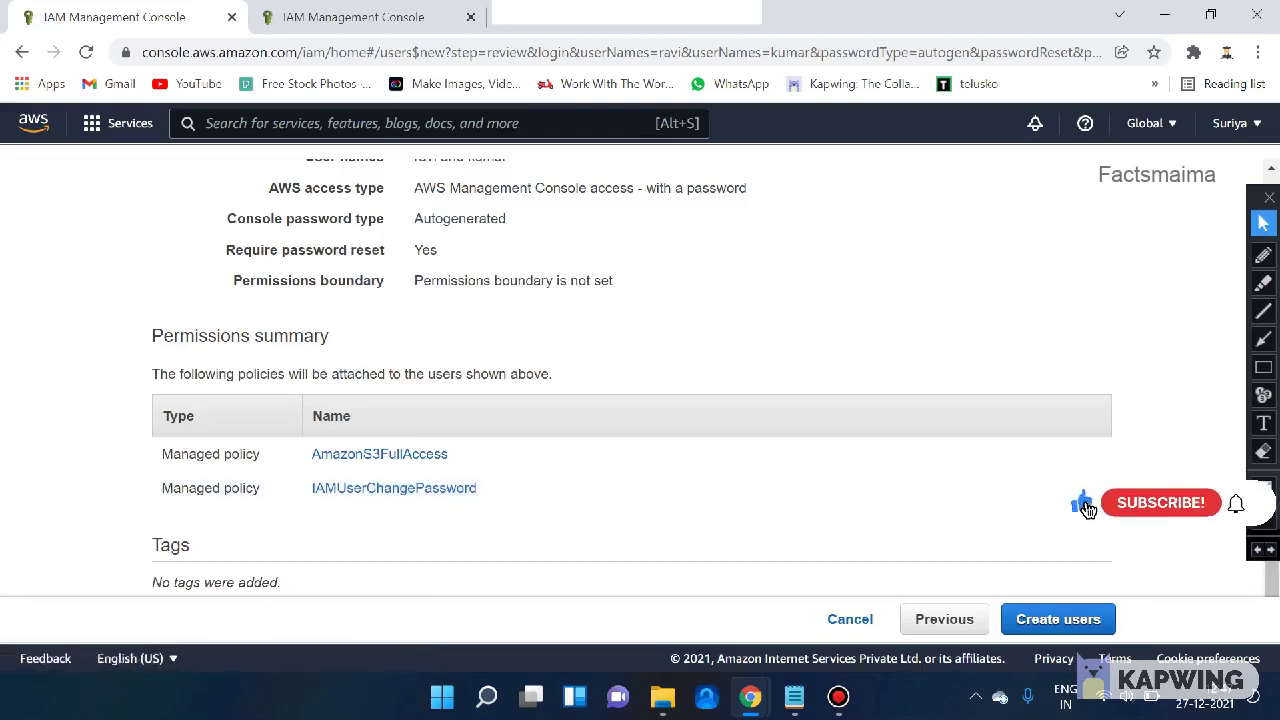
{"action": "left_click_drag", "start_coordinate": [152, 582], "coordinate": [285, 582]}
{"action": "left_click", "coordinate": [1058, 619]}
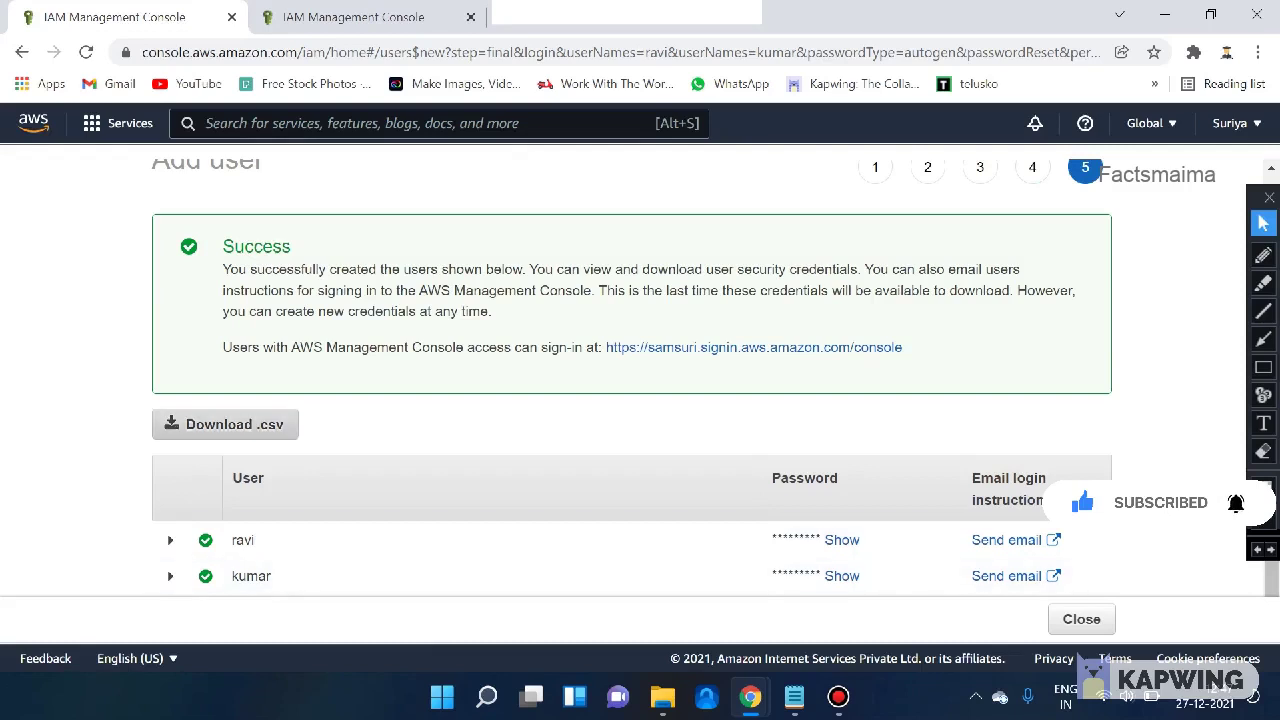
- Download the credentials .csv, reveal ravi's autogenerated password, and close the wizard
{"action": "left_click", "coordinate": [225, 424]}
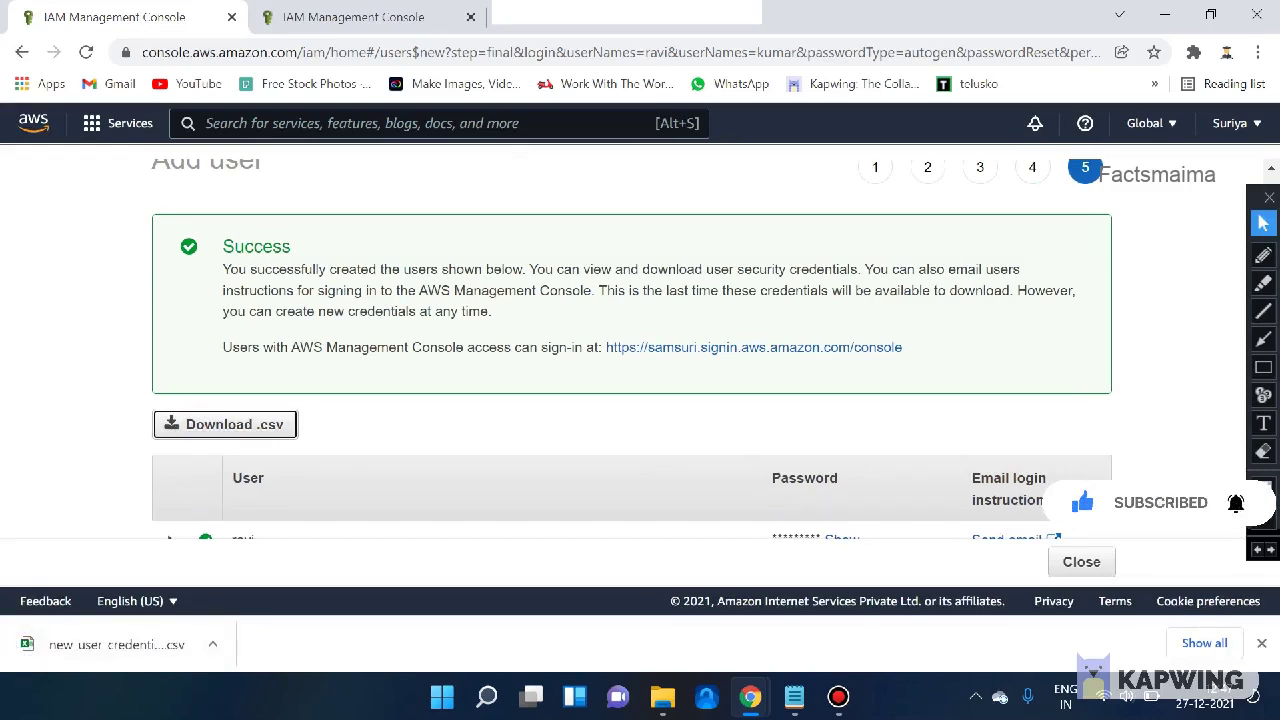
{"action": "scroll", "coordinate": [1010, 488], "scroll_direction": "down", "scroll_amount": 1}
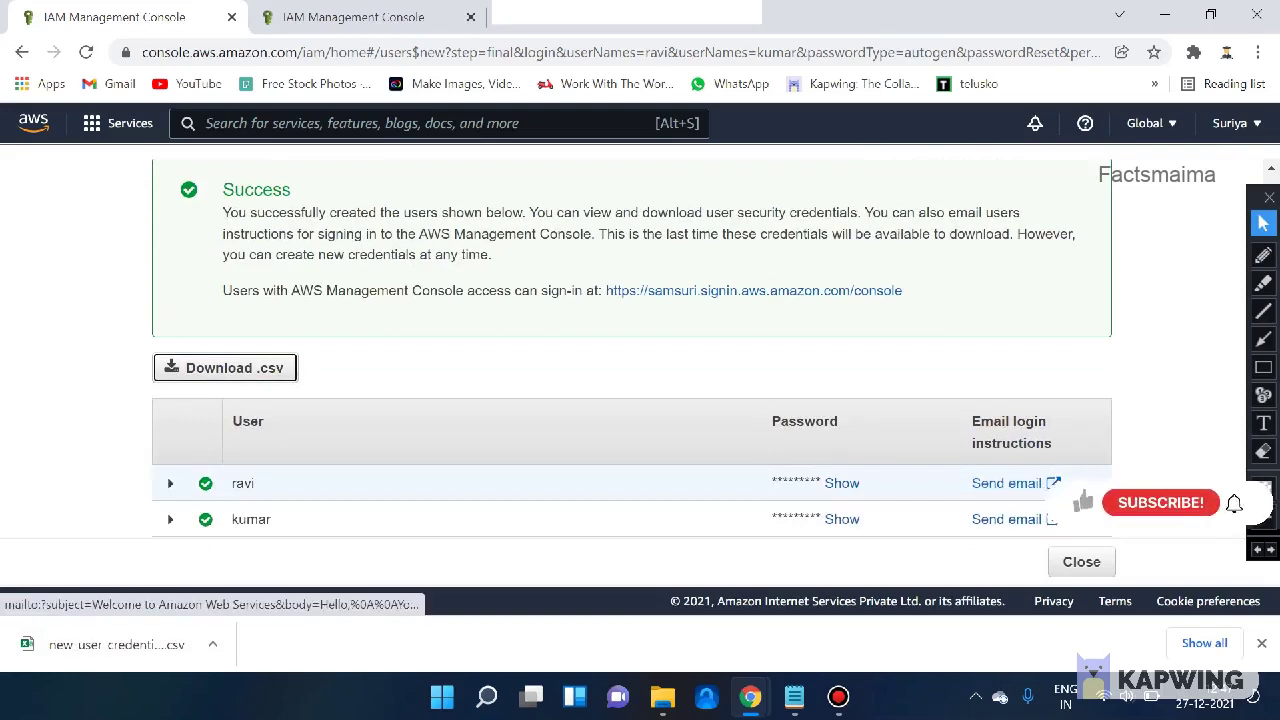
{"action": "left_click", "coordinate": [842, 483]}
{"action": "left_click_drag", "start_coordinate": [772, 483], "coordinate": [872, 483]}
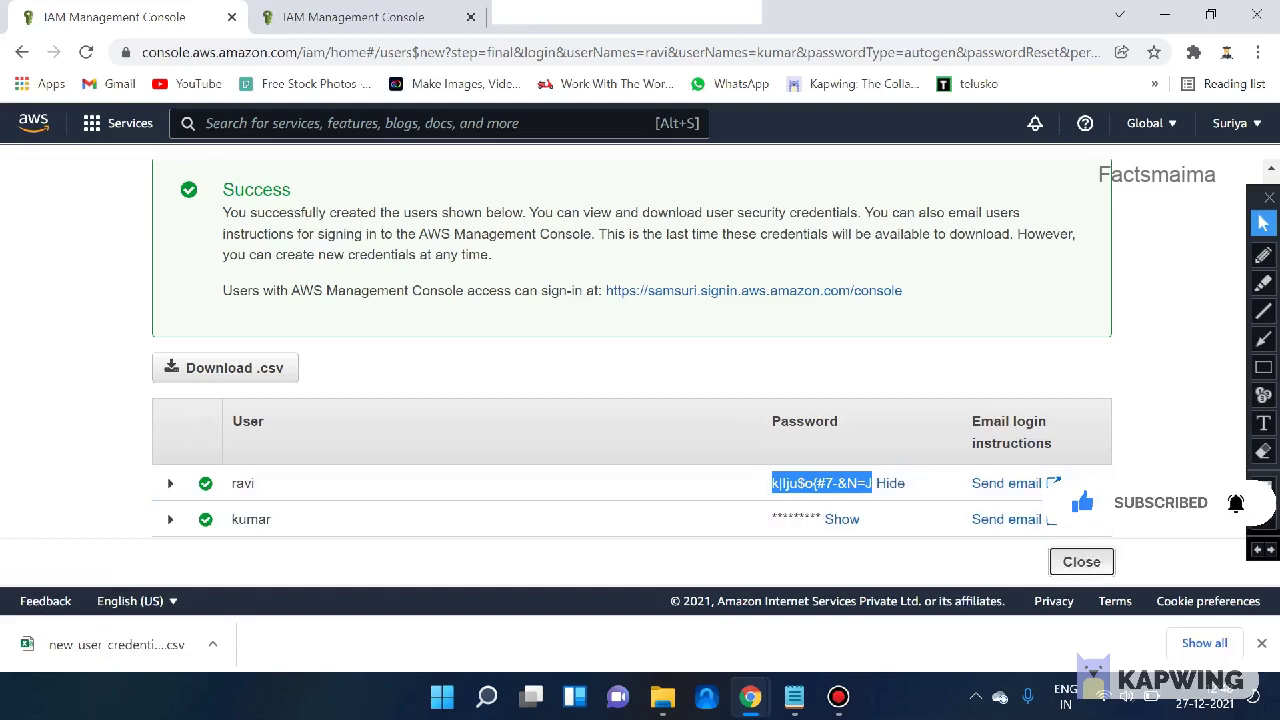
{"action": "left_click", "coordinate": [1081, 561]}
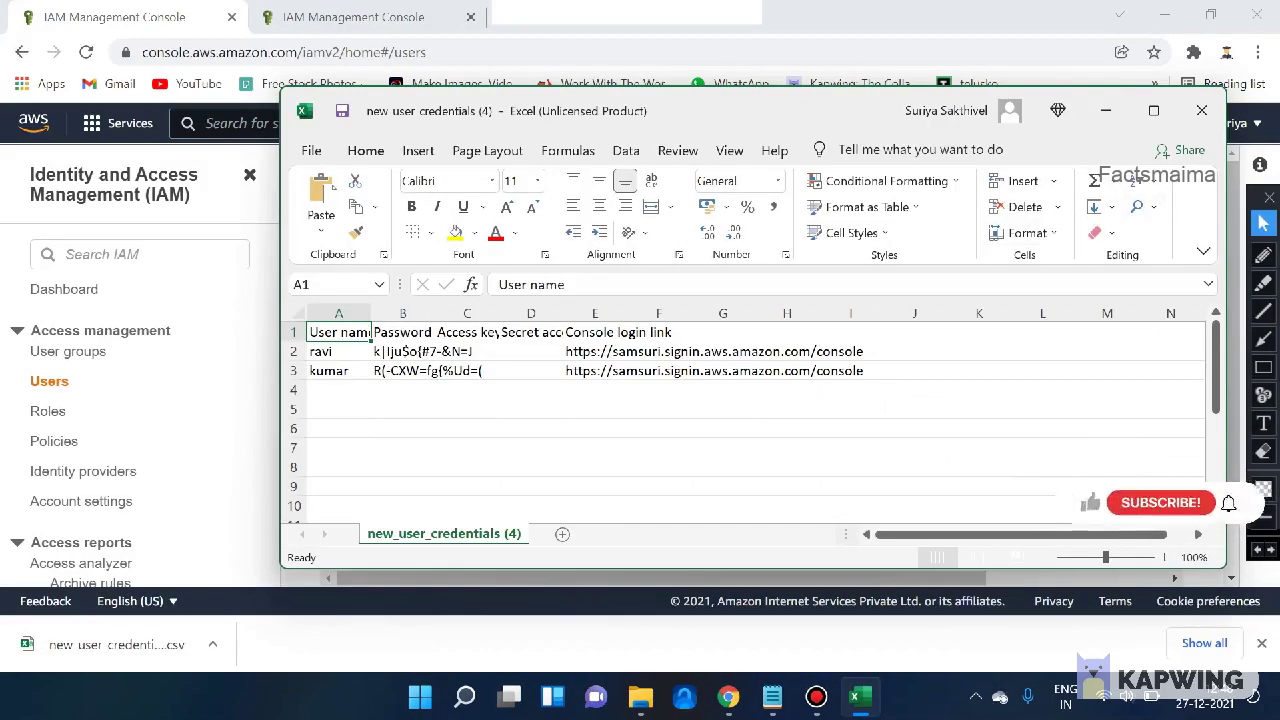
- Close the new_user_credentials (4) spreadsheet in Excel
{"action": "left_click", "coordinate": [1202, 110]}
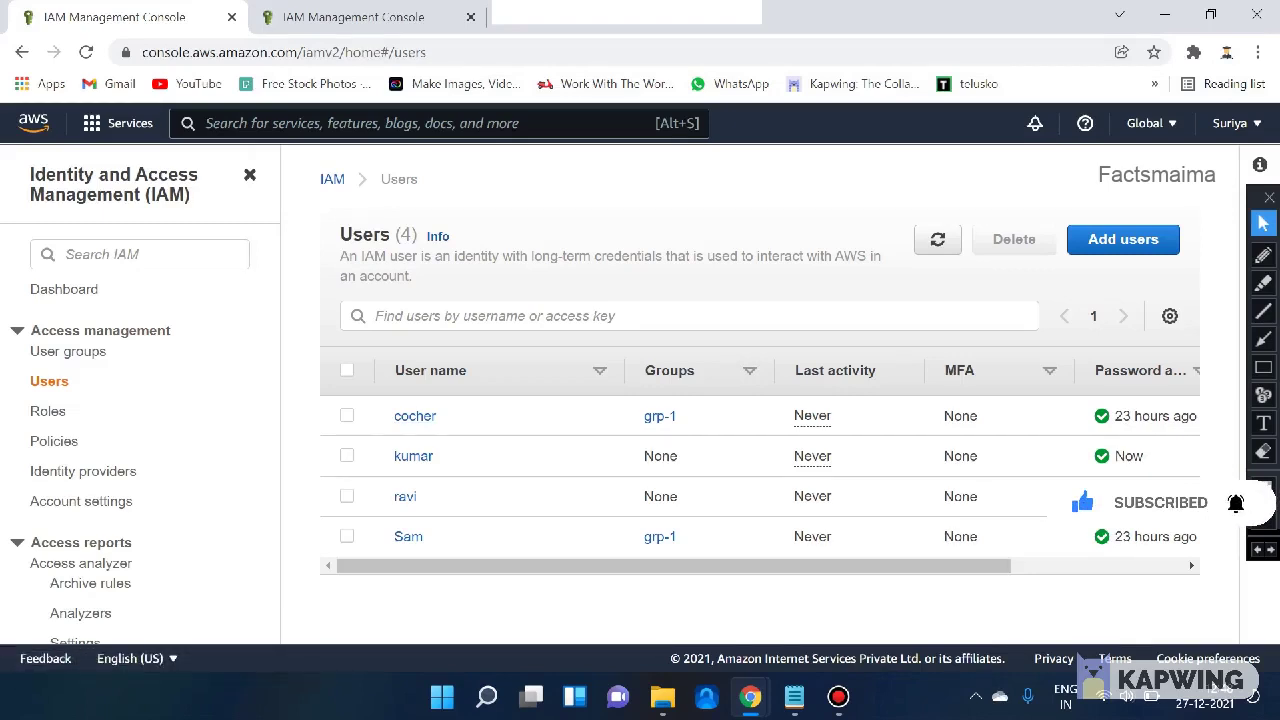
- Delete the IAM users cocher and Sam, confirming with 'delete'
{"action": "left_click", "coordinate": [347, 415]}
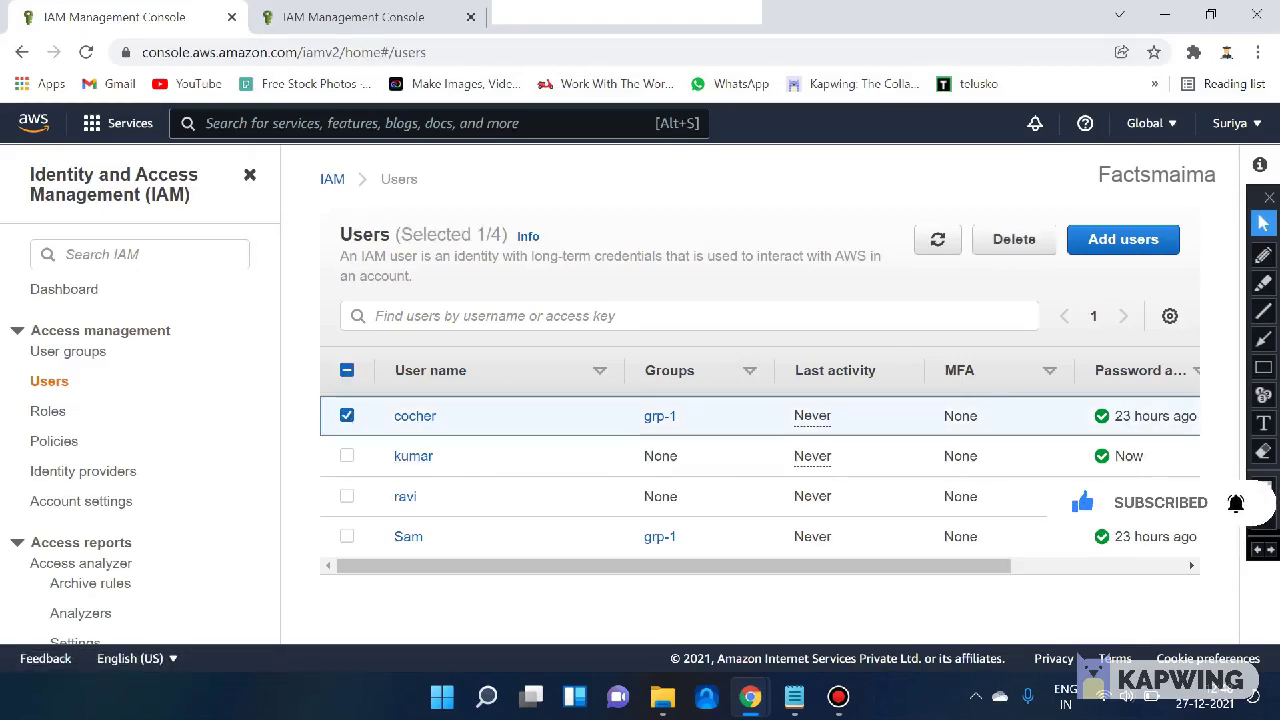
{"action": "left_click", "coordinate": [347, 536]}
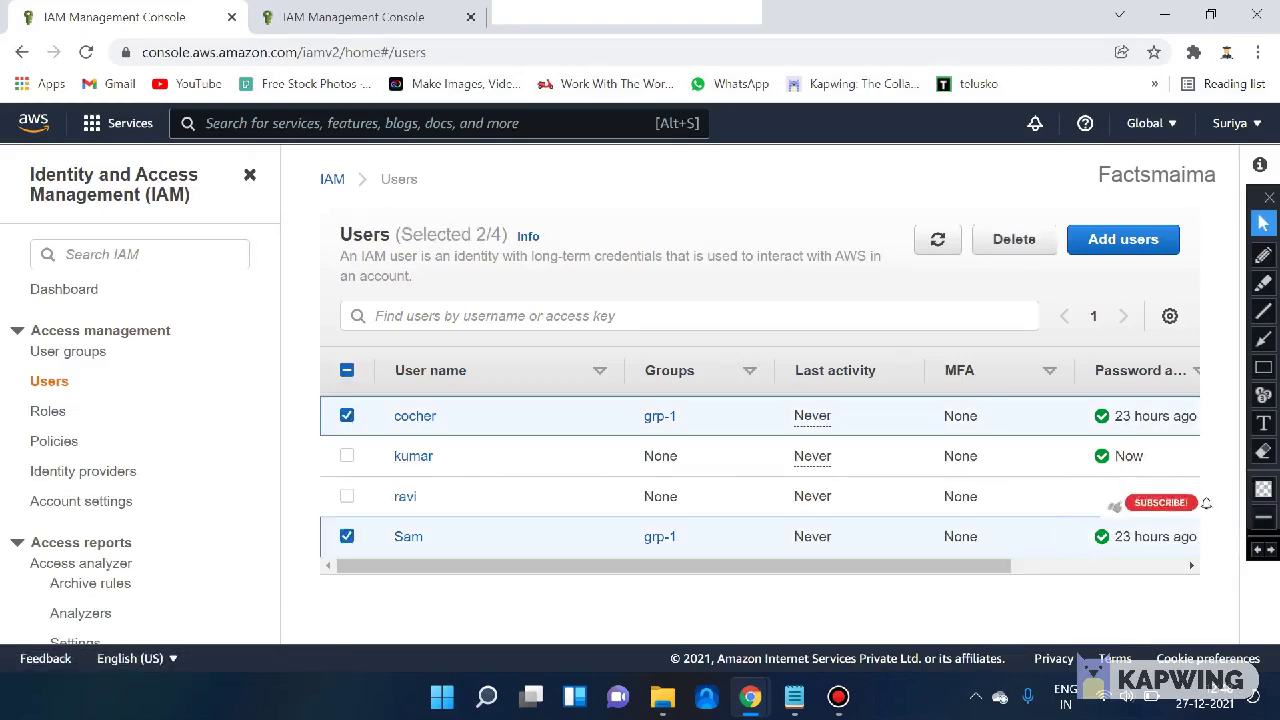
{"action": "left_click", "coordinate": [1014, 239]}
{"action": "type", "text": "delete"}
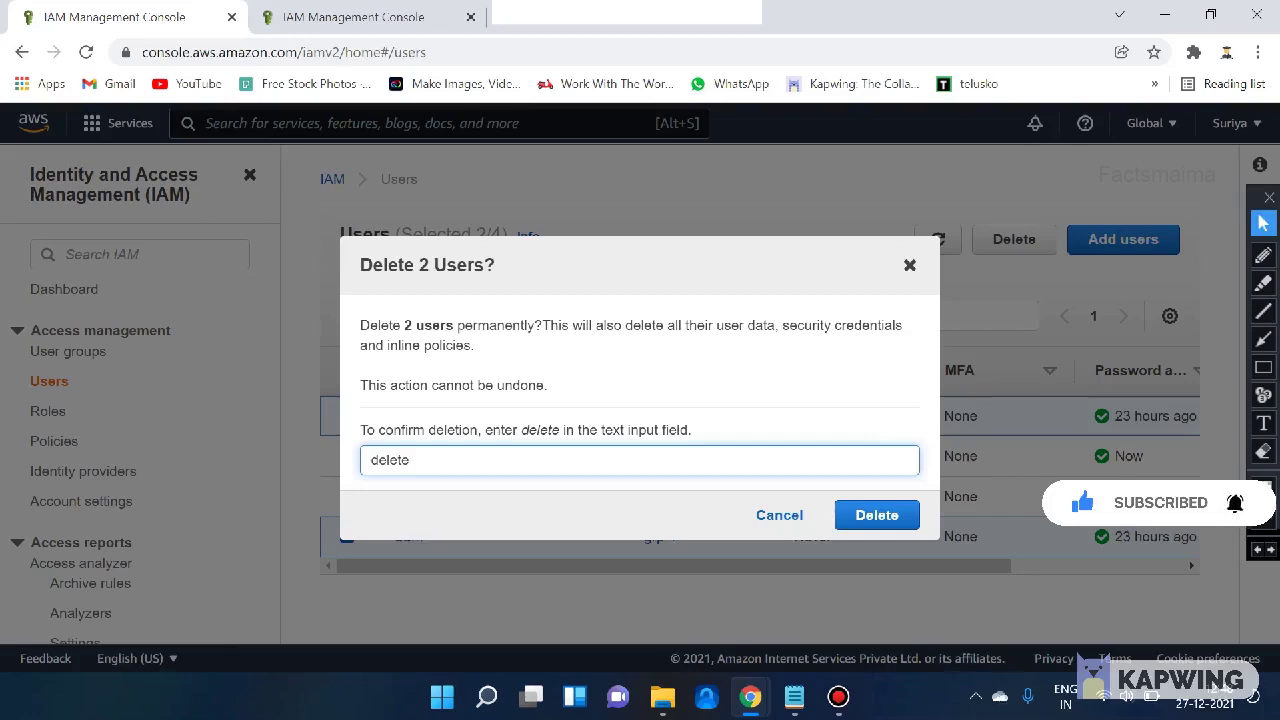
{"action": "left_click", "coordinate": [877, 515]}
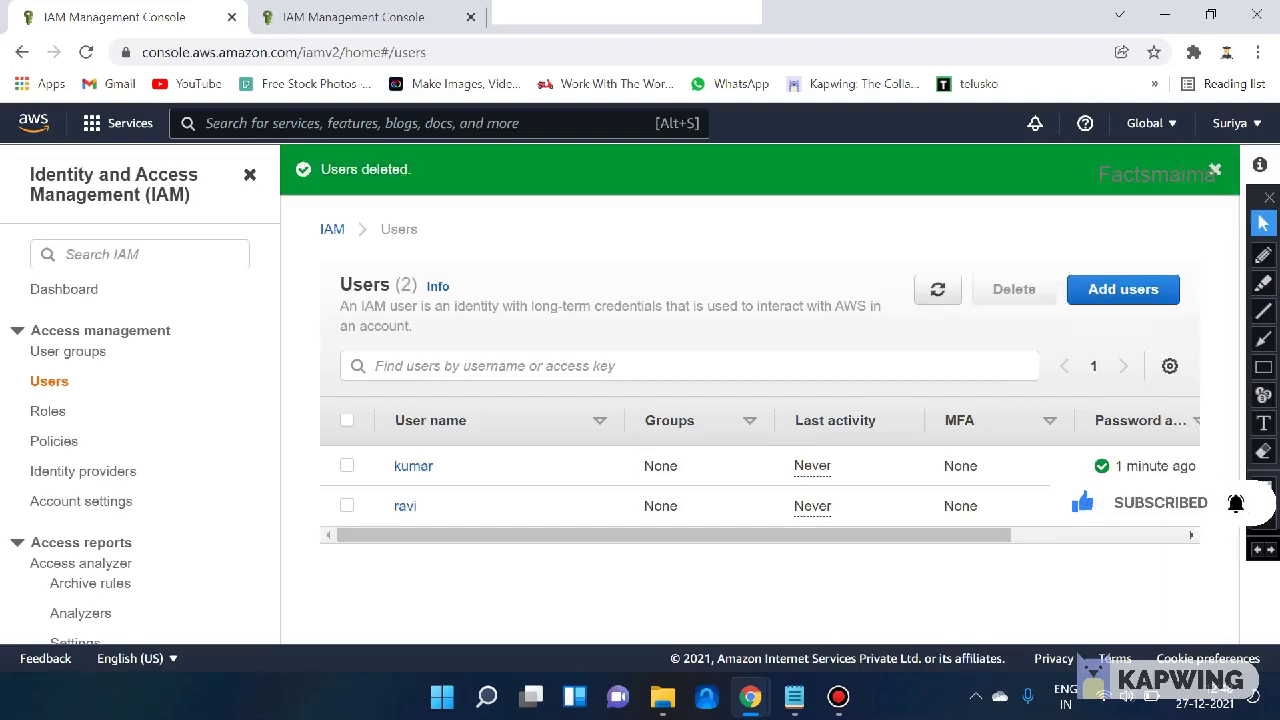
{"action": "scroll", "coordinate": [760, 480], "scroll_direction": "right", "scroll_amount": 5}
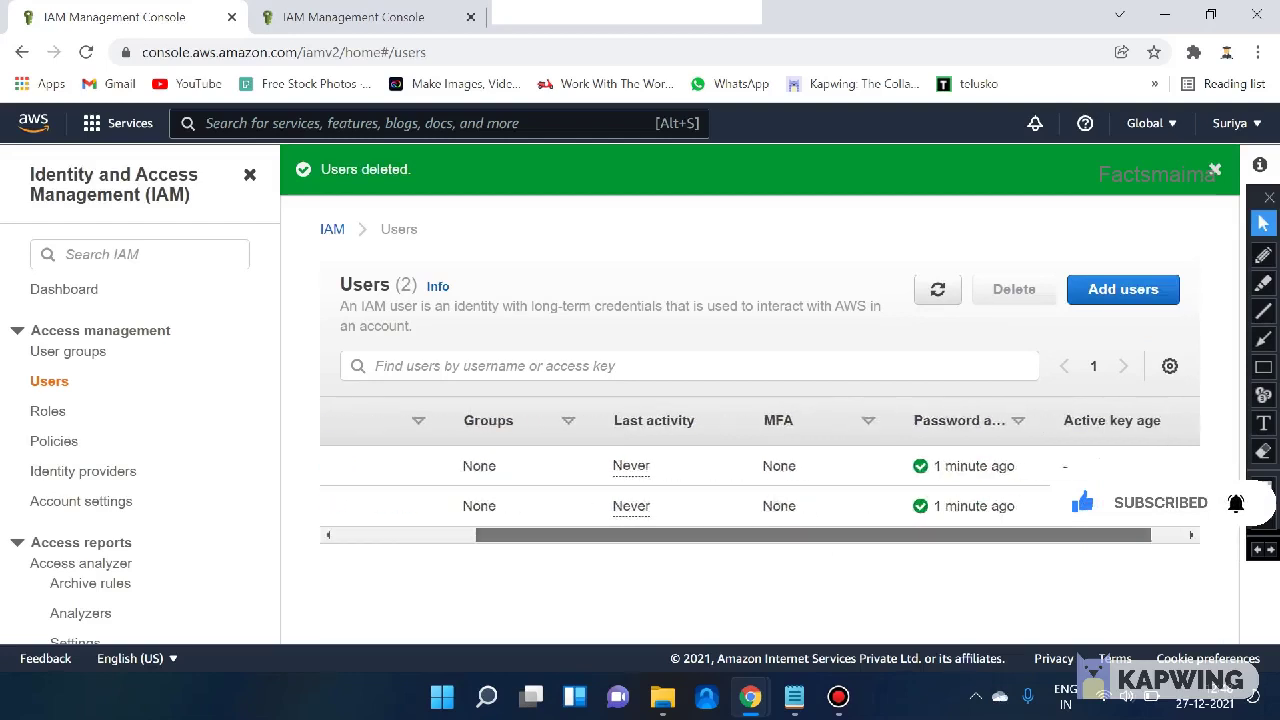
{"action": "left_click_drag", "start_coordinate": [846, 535], "coordinate": [673, 535]}
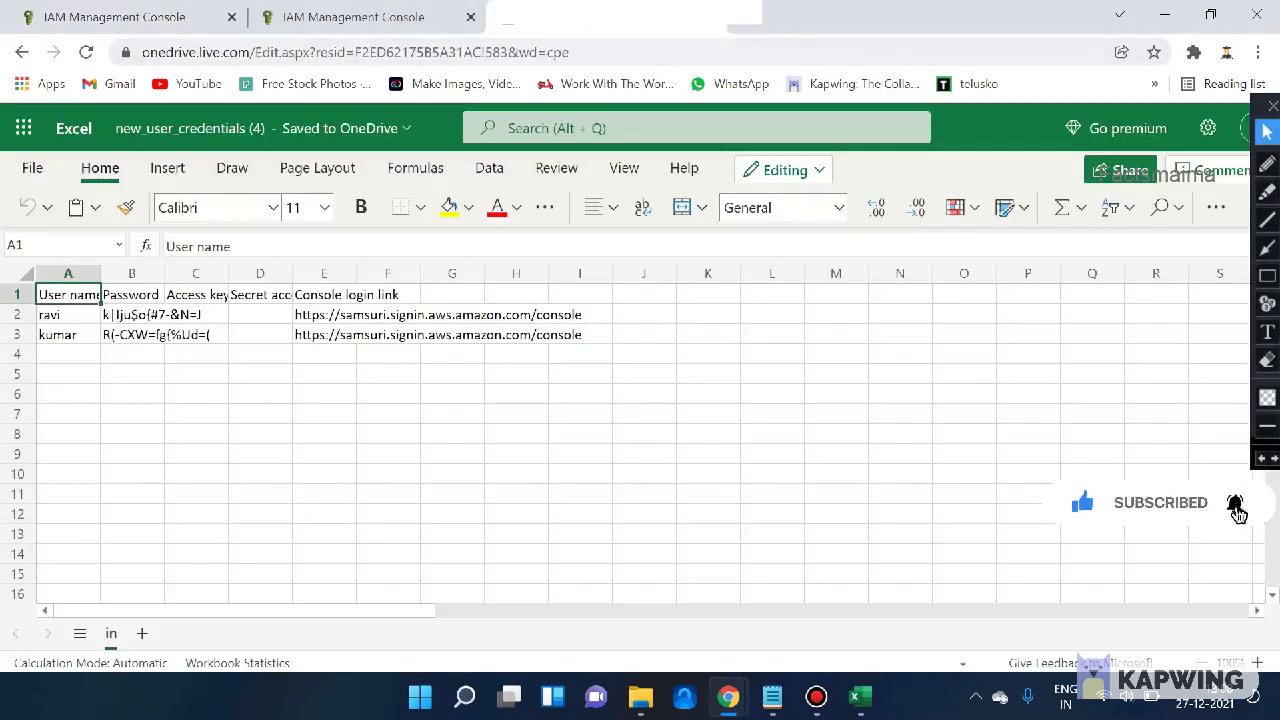
- Autofit columns B and C so the passwords and Access key IDs show in full
{"action": "left_click", "coordinate": [196, 314]}
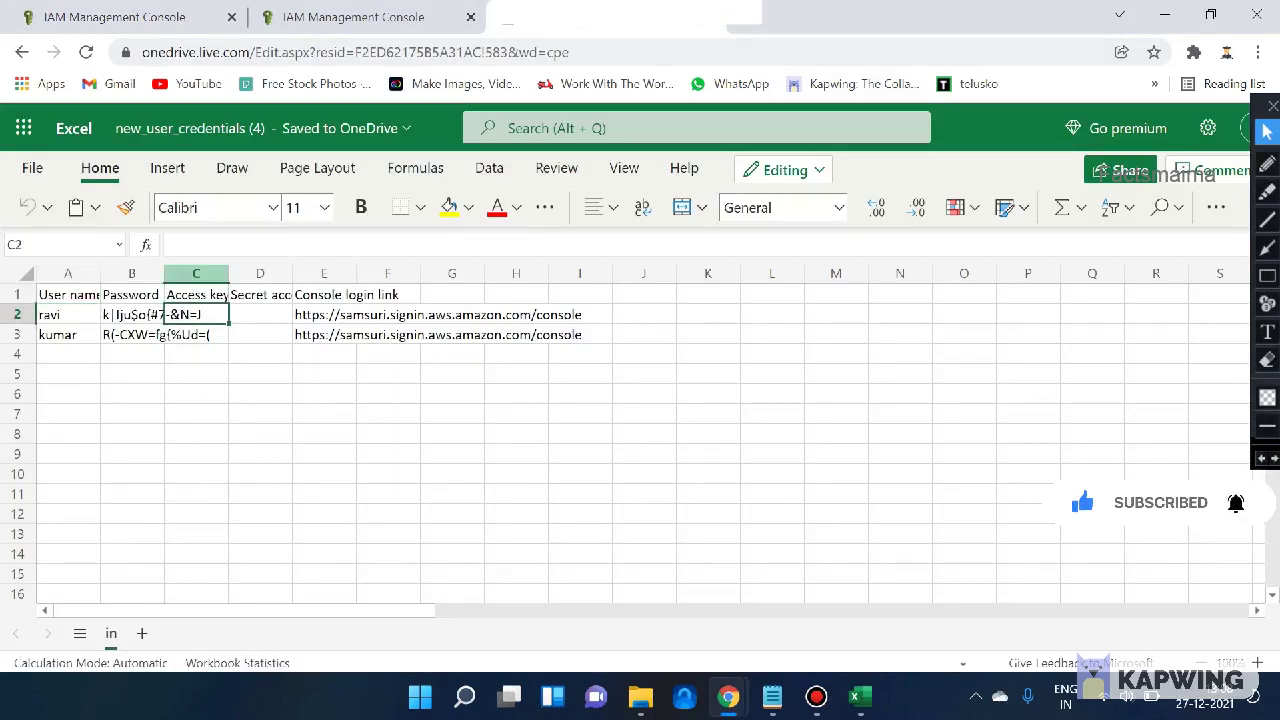
{"action": "double_click", "coordinate": [229, 274]}
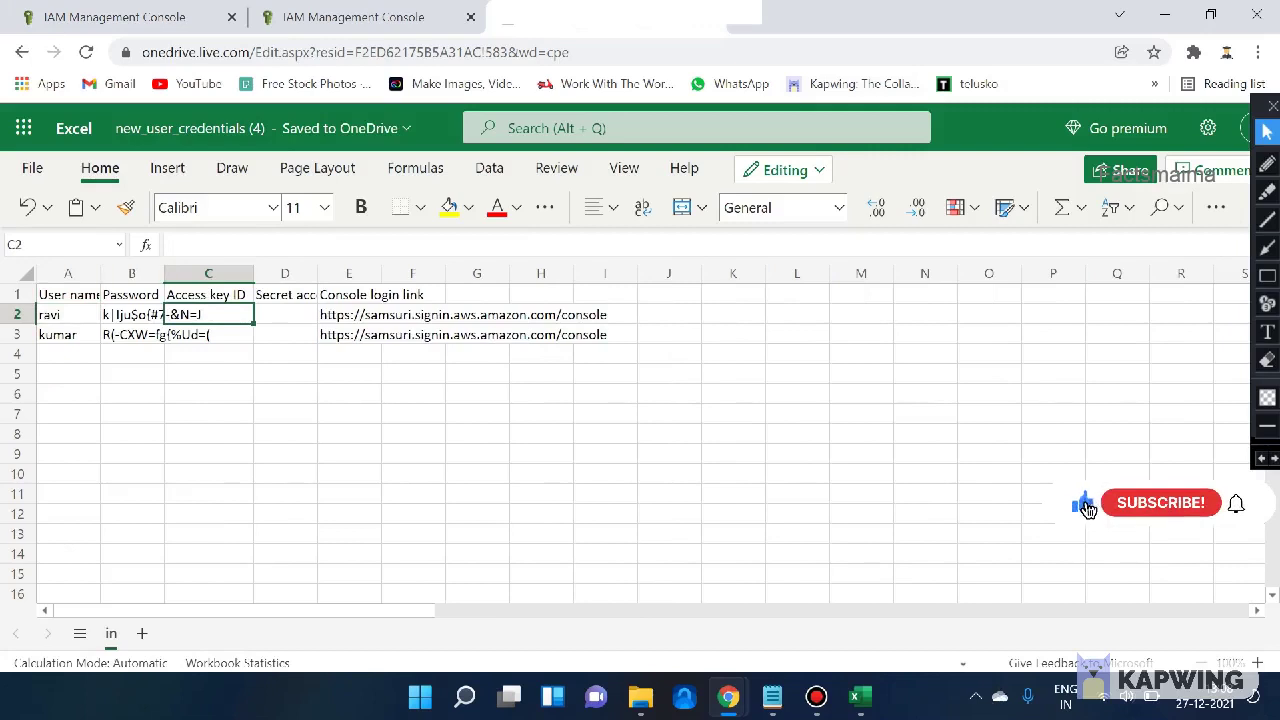
{"action": "double_click", "coordinate": [164, 274]}
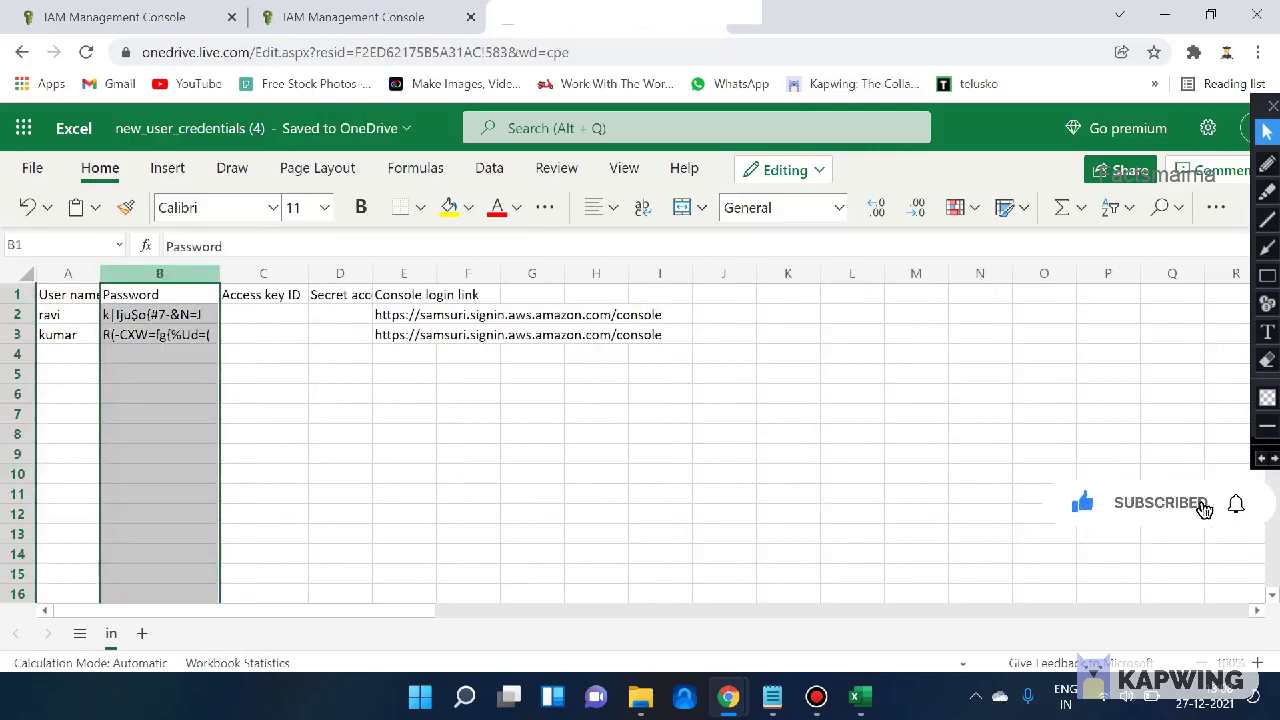
{"action": "left_click", "coordinate": [263, 314]}
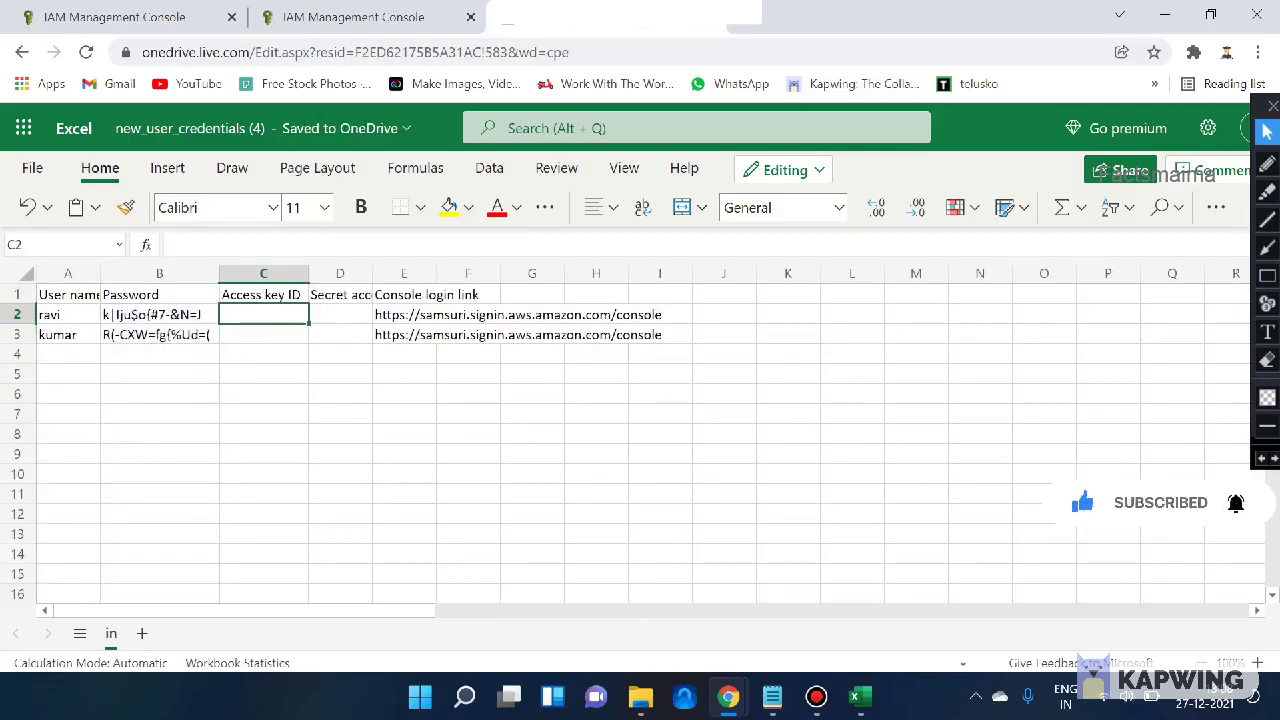
- Copy ravi's console login link from cell E2
{"action": "left_click", "coordinate": [420, 314]}
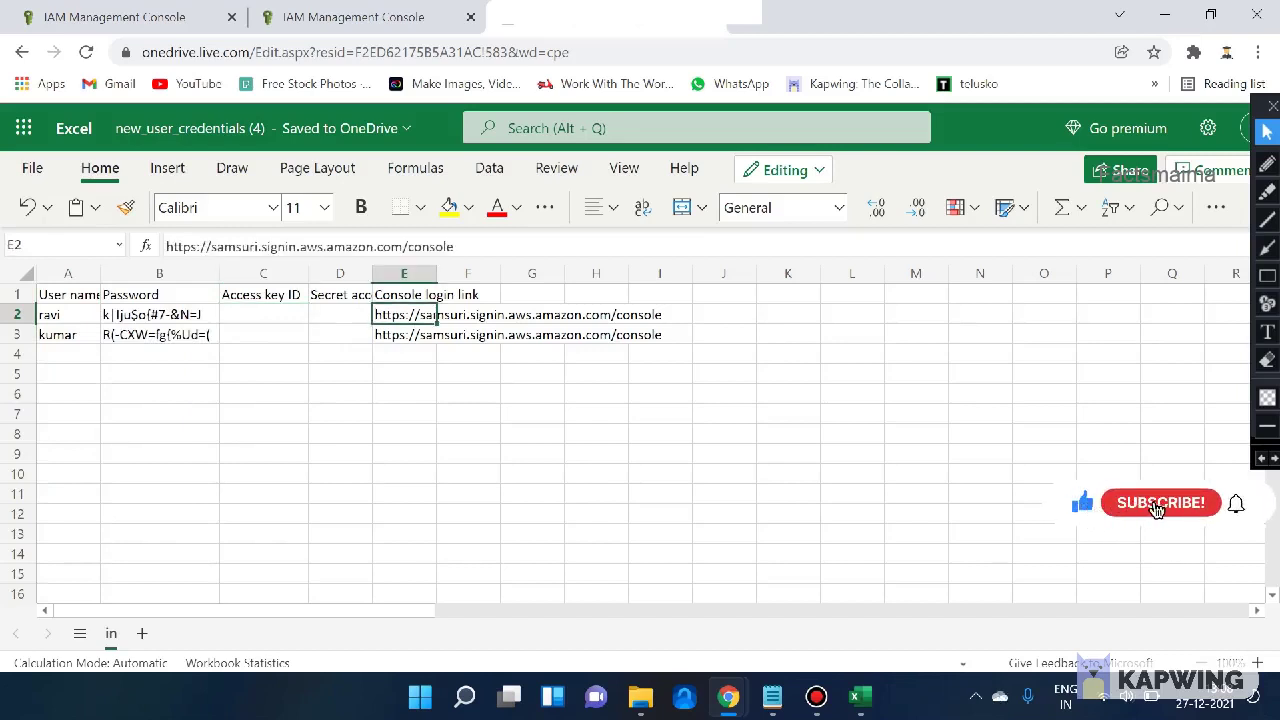
{"action": "key", "text": "ctrl+c"}
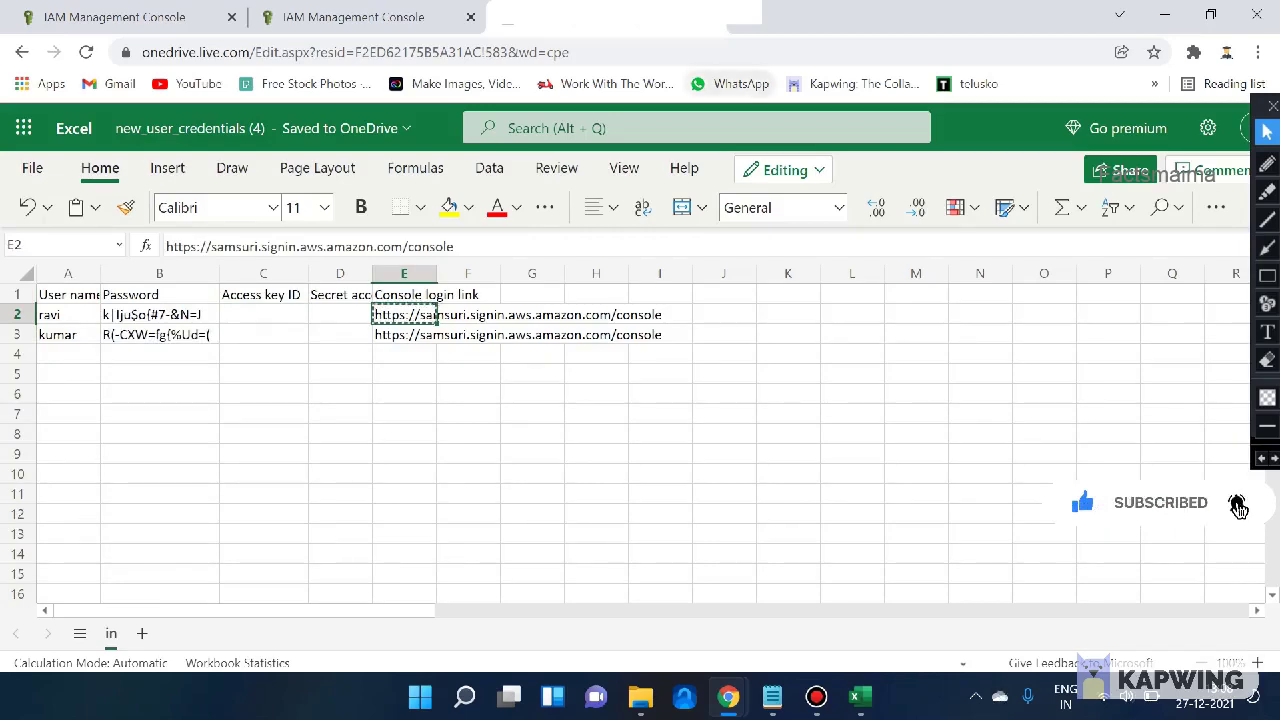
{"action": "key", "text": "alt+Tab"}
- Open the account's IAM sign-in page from the copied console login link
{"action": "key", "text": "ctrl+v"}
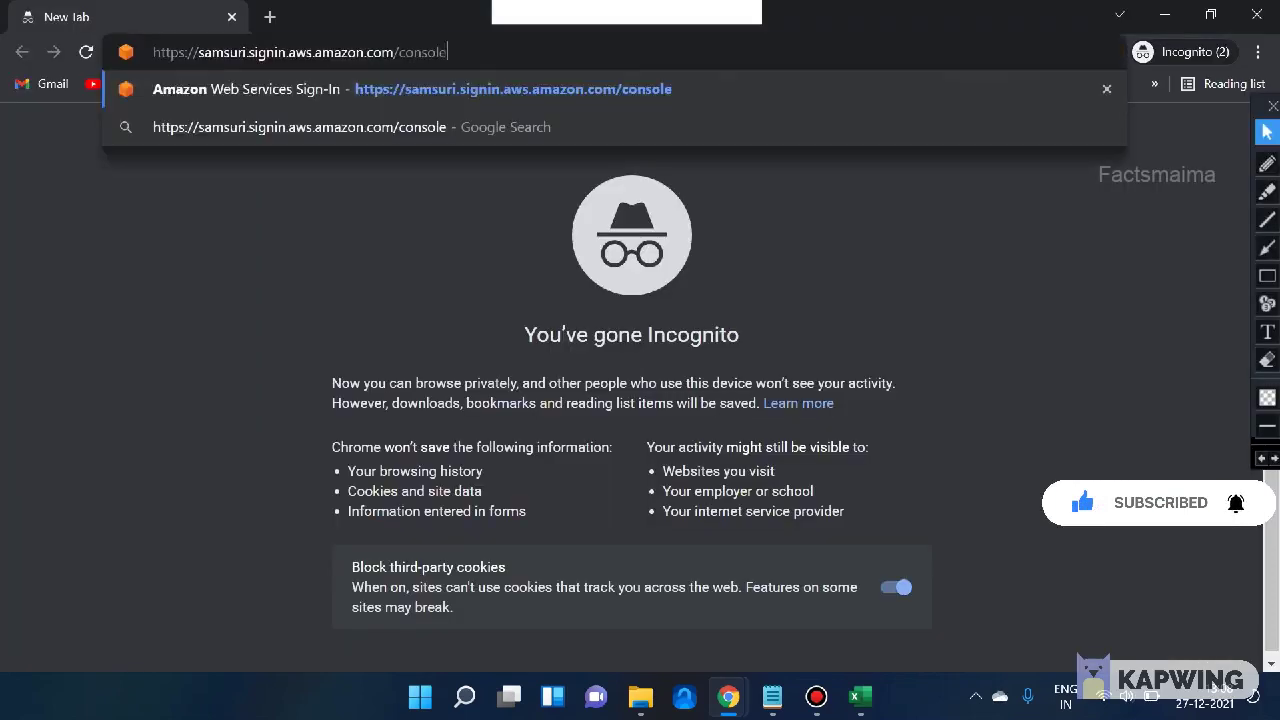
{"action": "key", "text": "Return"}
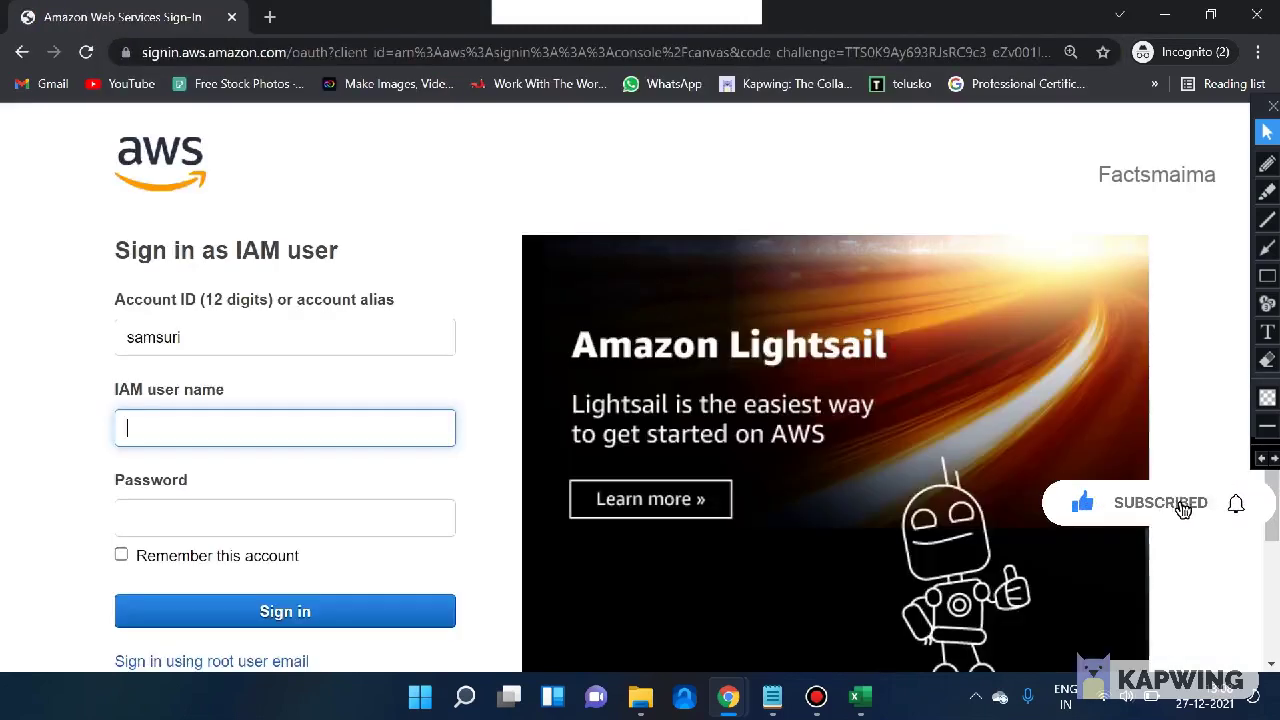
{"action": "key", "text": "shift+Tab"}
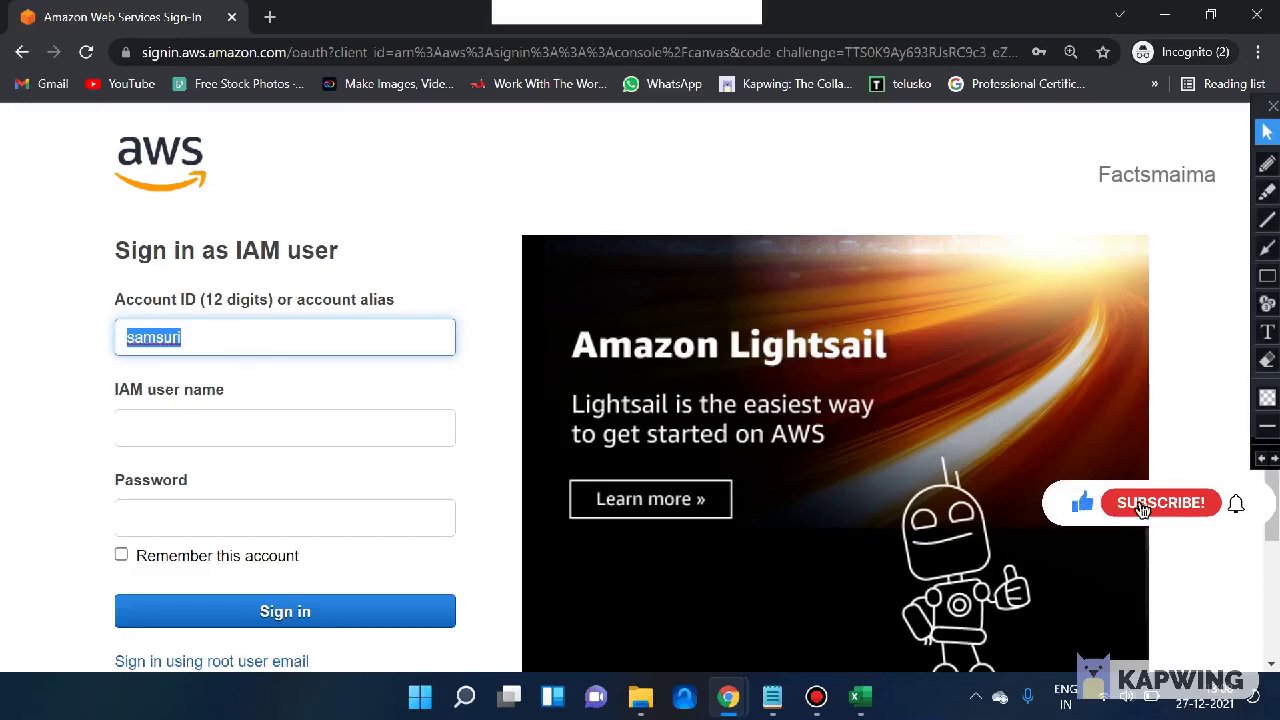
{"action": "scroll", "coordinate": [640, 386], "scroll_direction": "down", "scroll_amount": 1}
{"action": "left_click", "coordinate": [181, 237]}
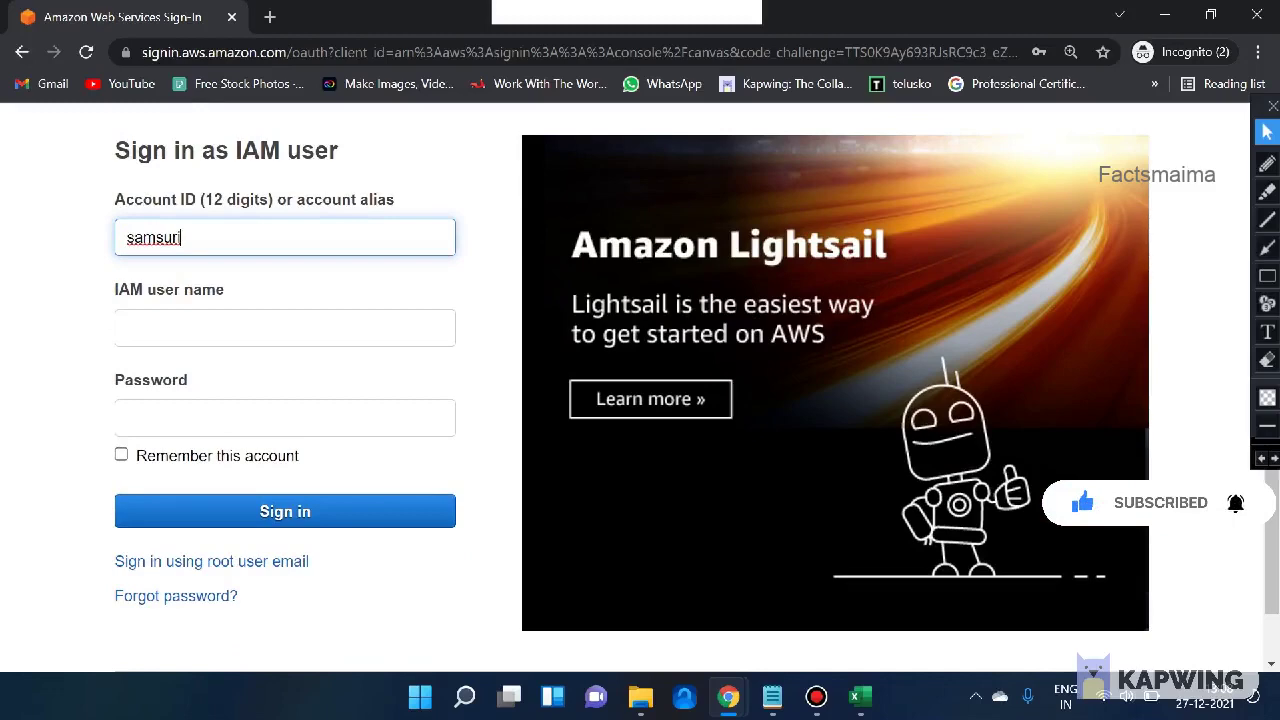
{"action": "left_click", "coordinate": [285, 327]}
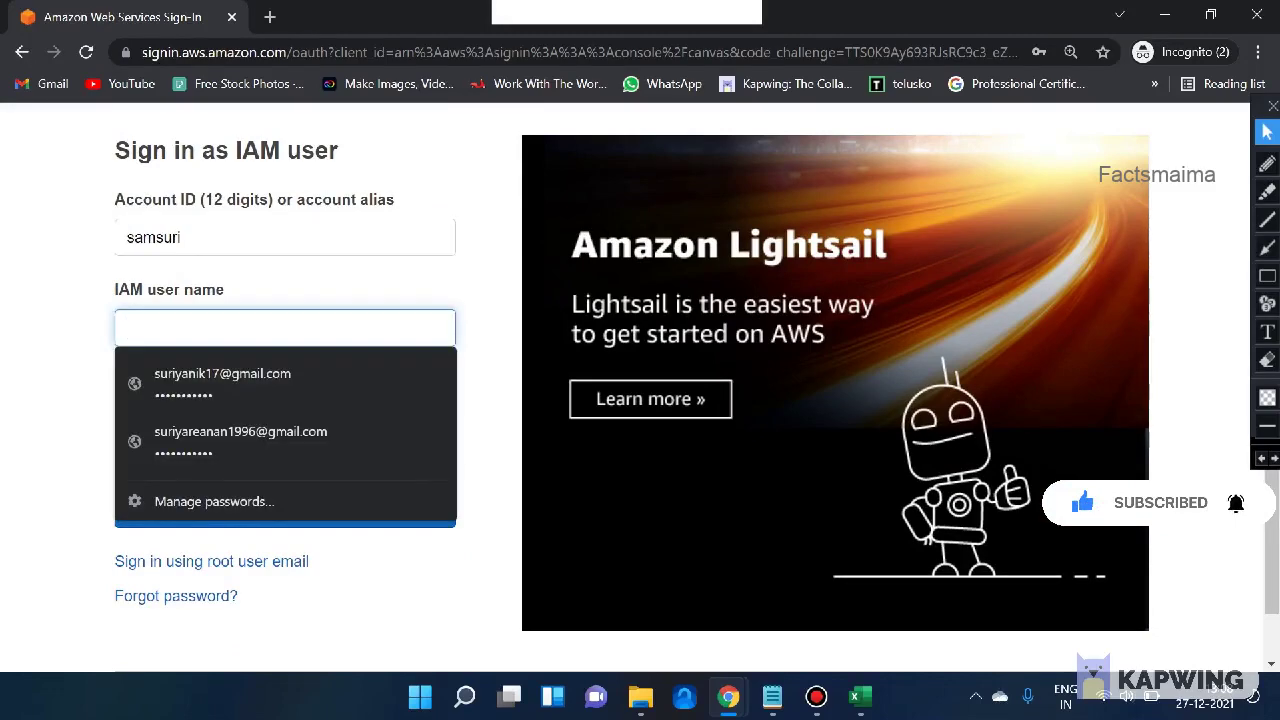
- Sign in with ravi's user name and password copied from the credentials sheet
{"action": "key", "text": "alt+Tab"}
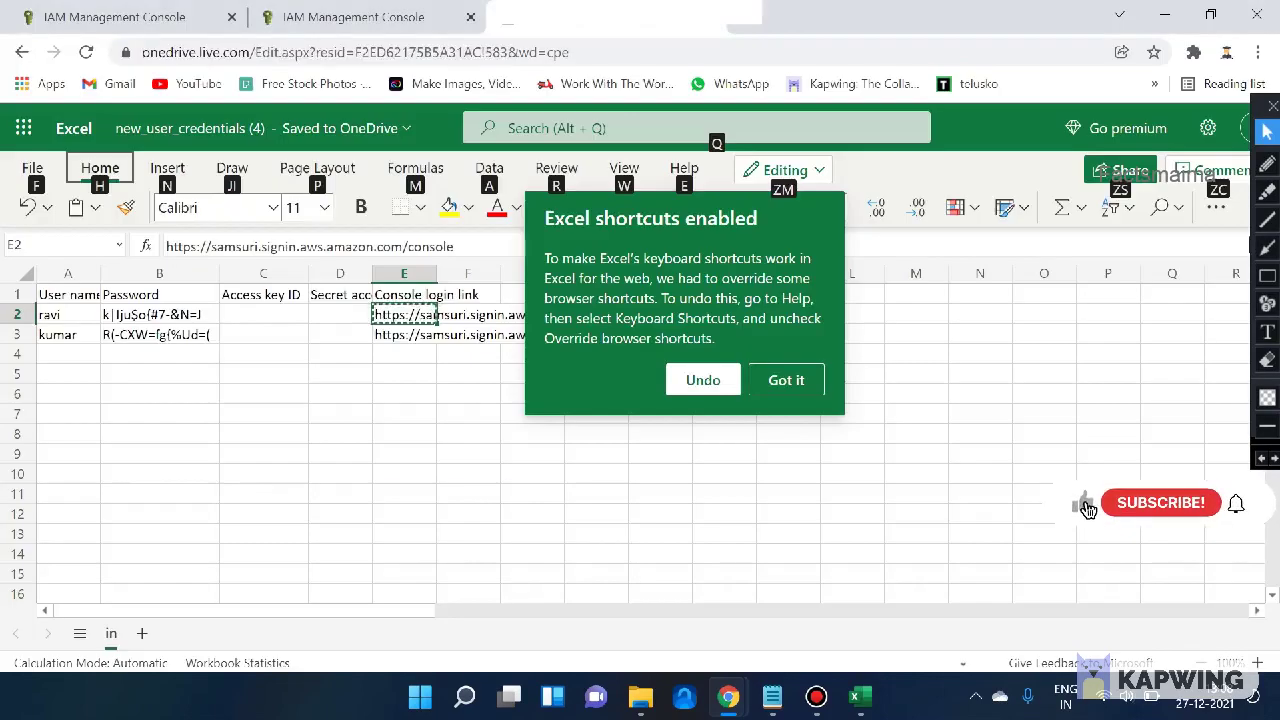
{"action": "key", "text": "Escape"}
{"action": "key", "text": "ctrl+c"}
{"action": "key", "text": "alt+Tab"}
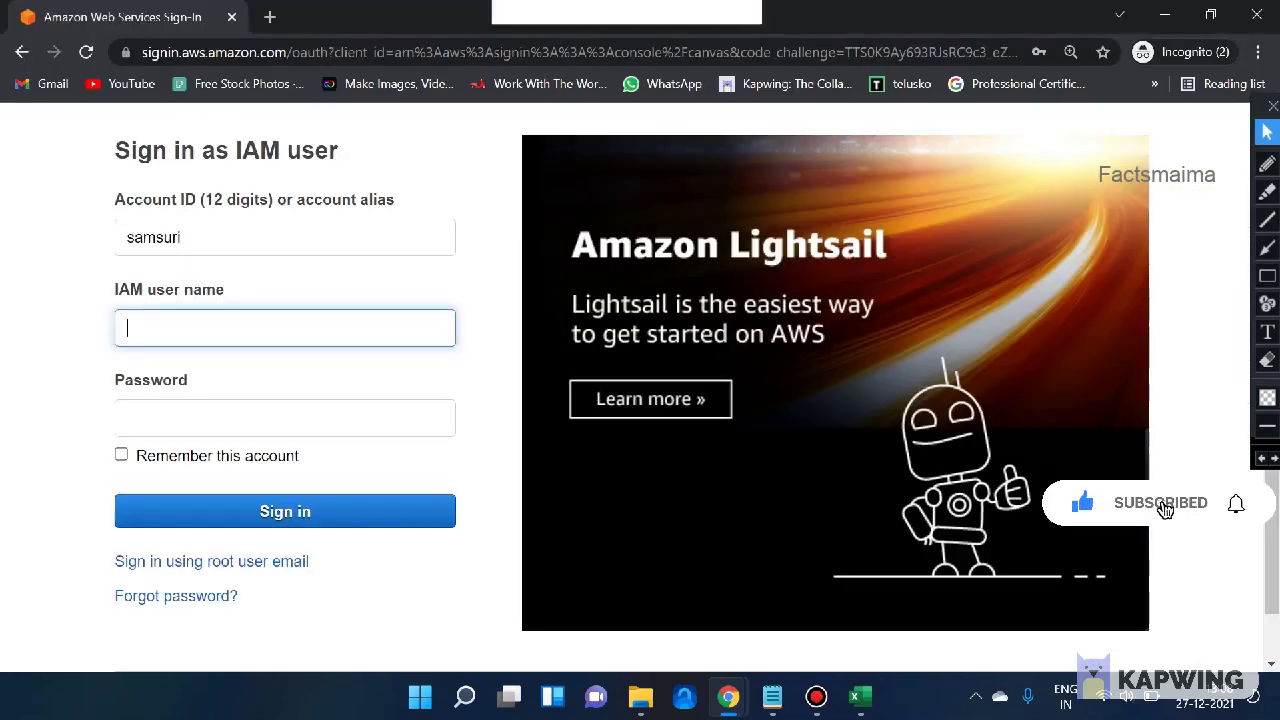
{"action": "key", "text": "ctrl+v"}
{"action": "key", "text": "Tab"}
{"action": "key", "text": "alt+Tab"}
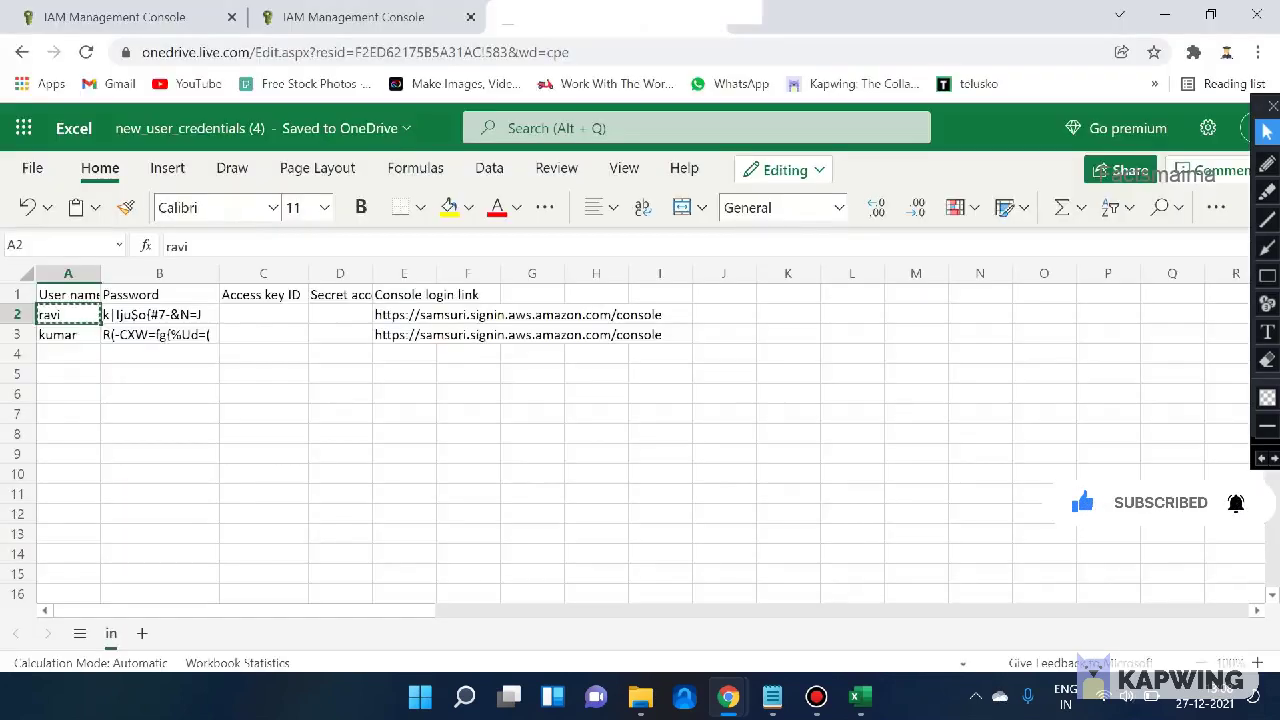
{"action": "key", "text": "Right"}
{"action": "key", "text": "ctrl+c"}
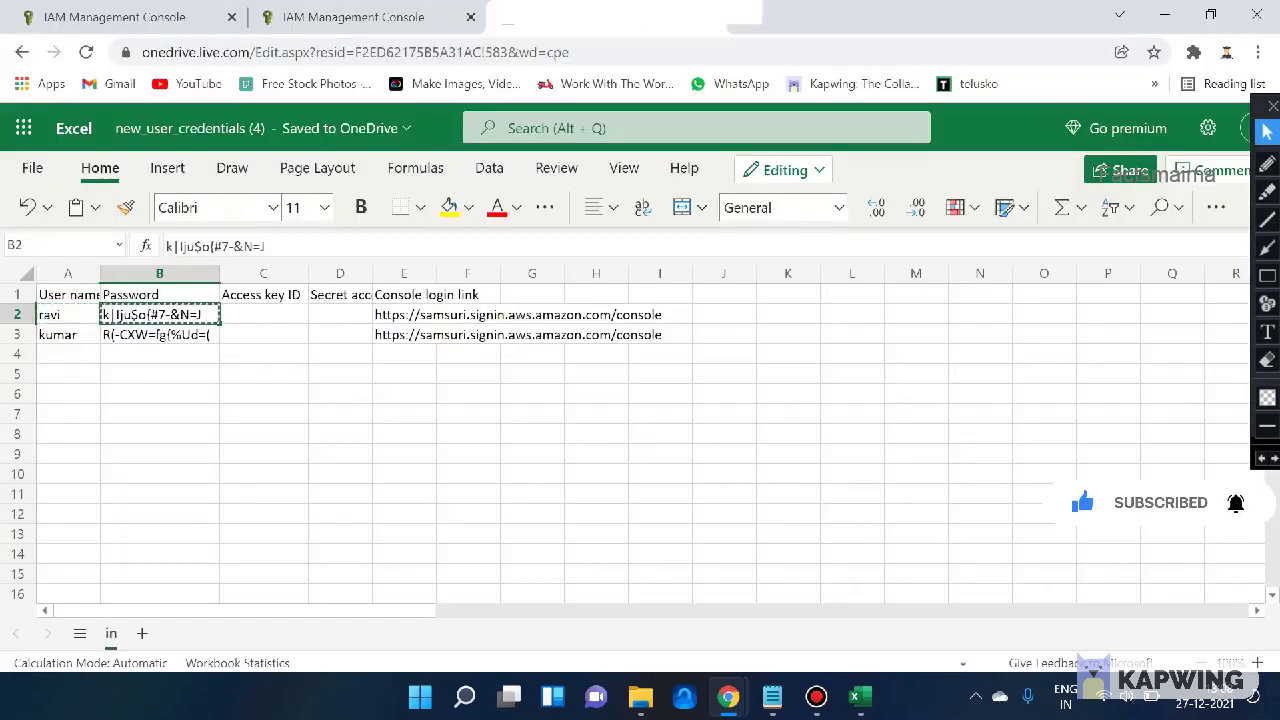
{"action": "key", "text": "alt+Tab"}
{"action": "key", "text": "ctrl+v"}
{"action": "key", "text": "Return"}
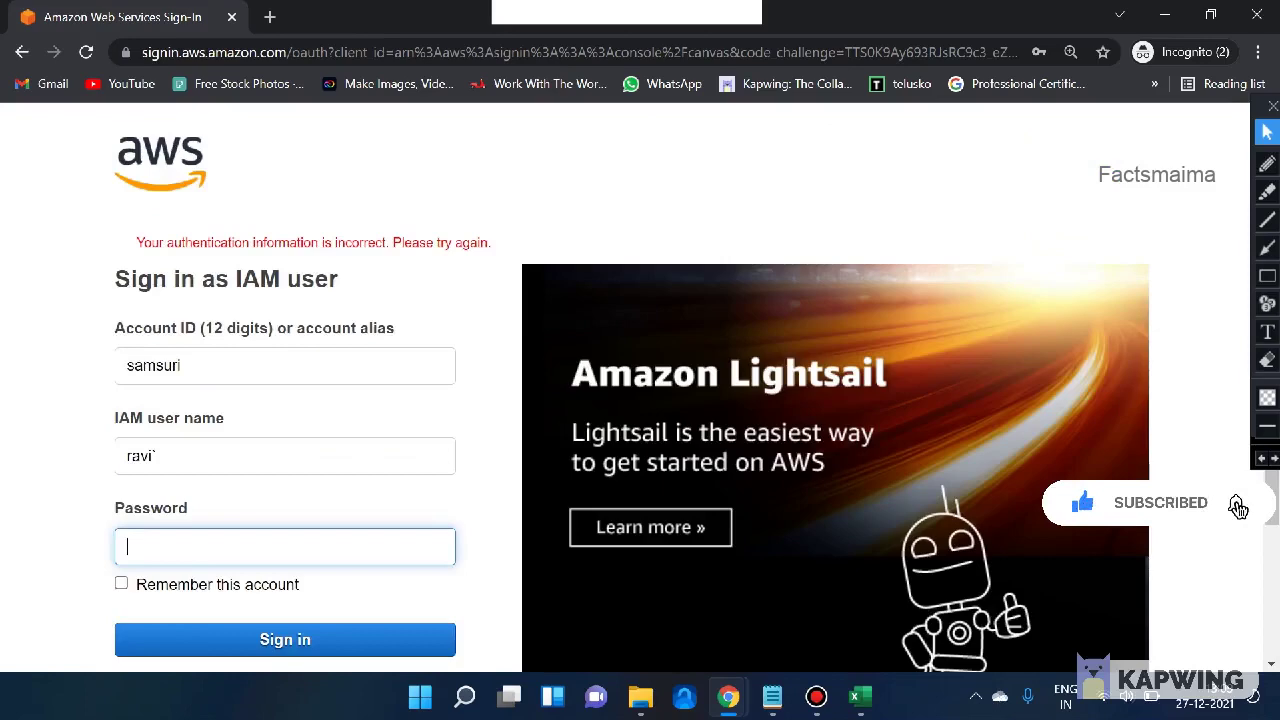
- Re-copy ravi's full password from B2 and retry the sign-in
{"action": "scroll", "coordinate": [640, 390], "scroll_direction": "down", "scroll_amount": 3}
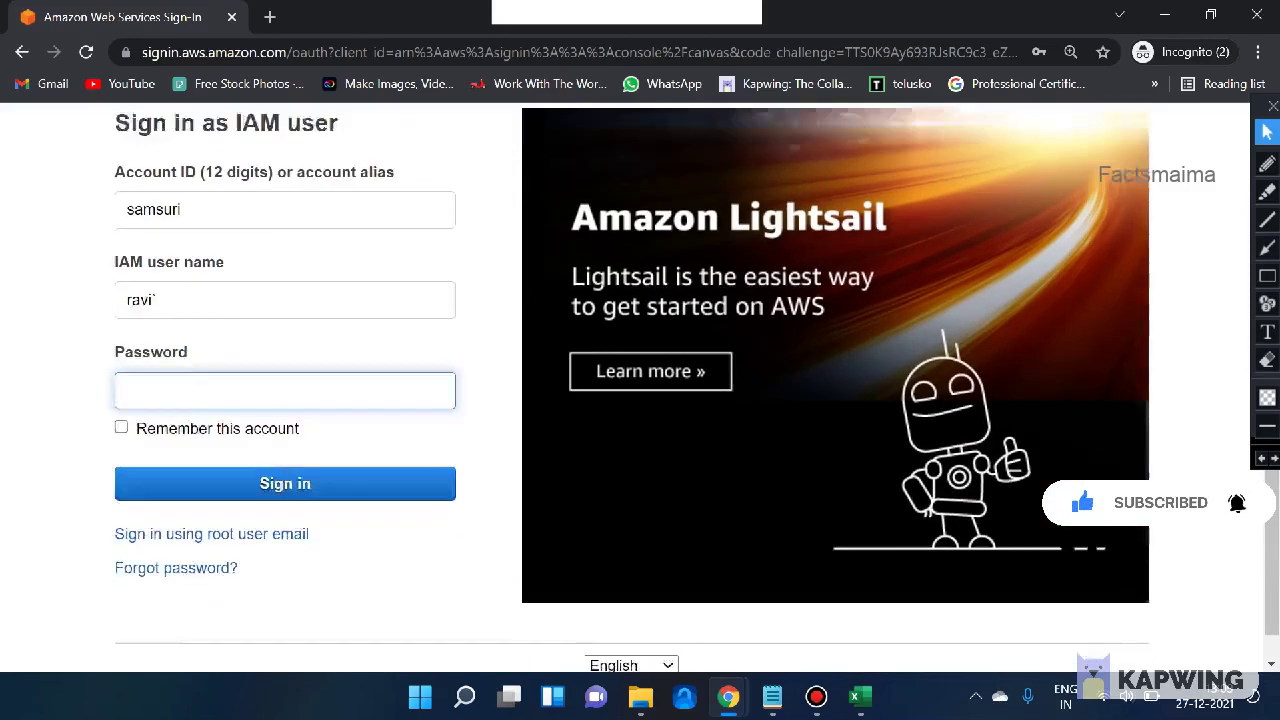
{"action": "key", "text": "ctrl+v"}
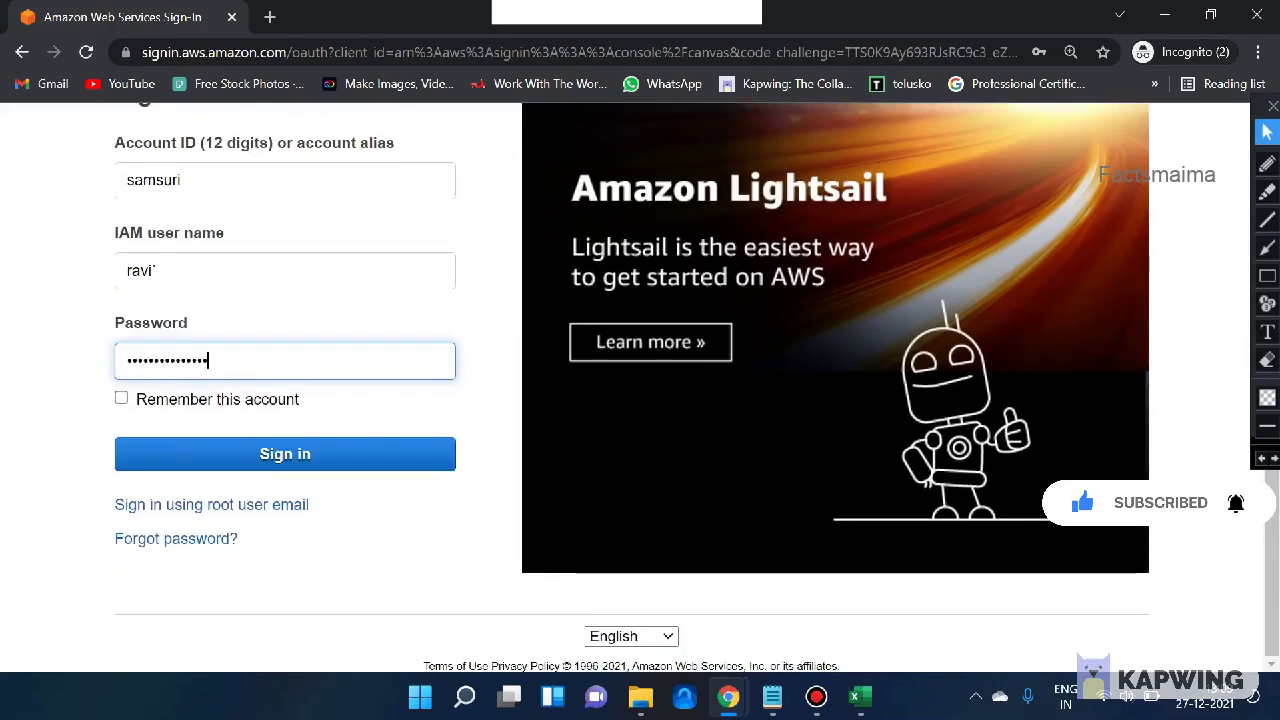
{"action": "key", "text": "alt+Tab"}
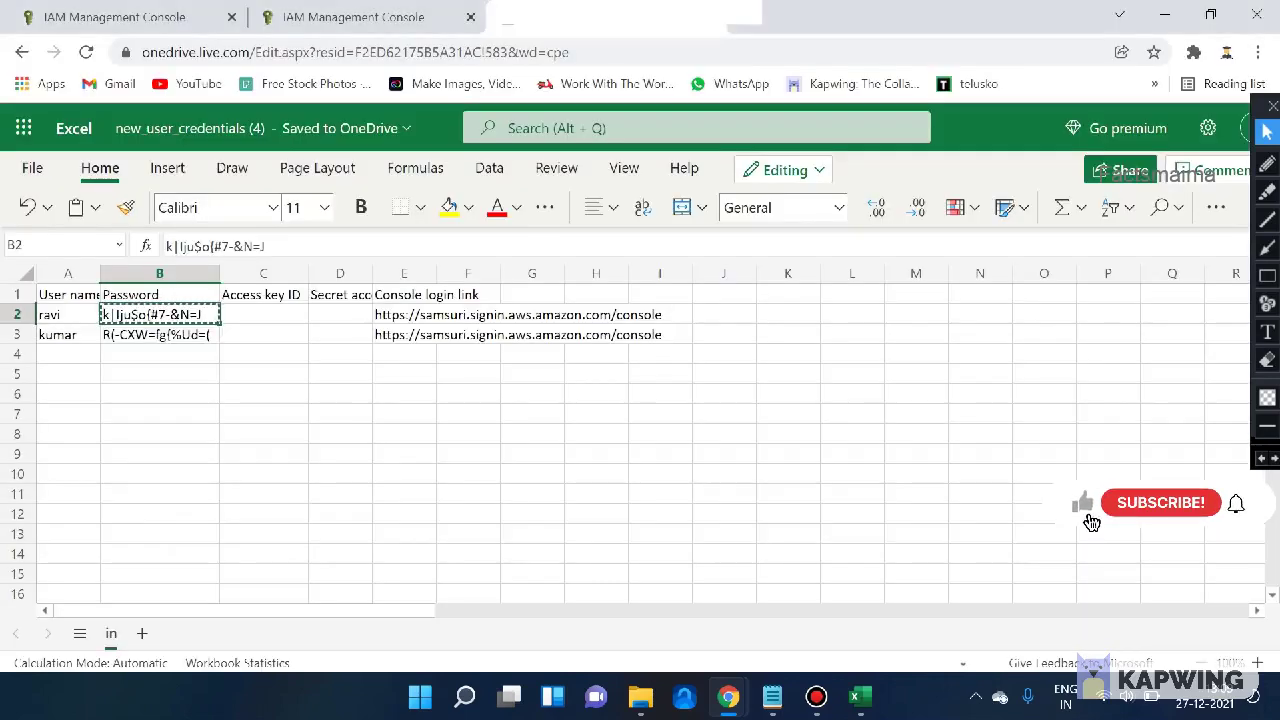
{"action": "triple_click", "coordinate": [150, 315]}
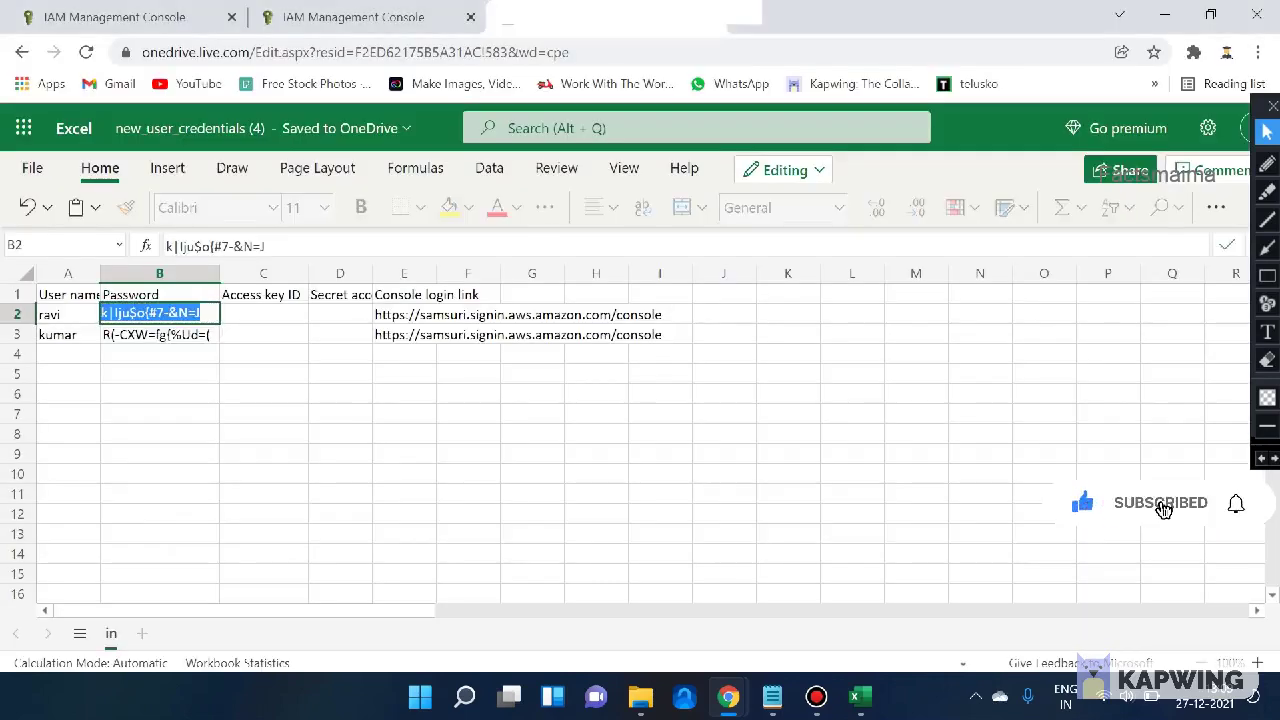
{"action": "key", "text": "alt+Tab"}
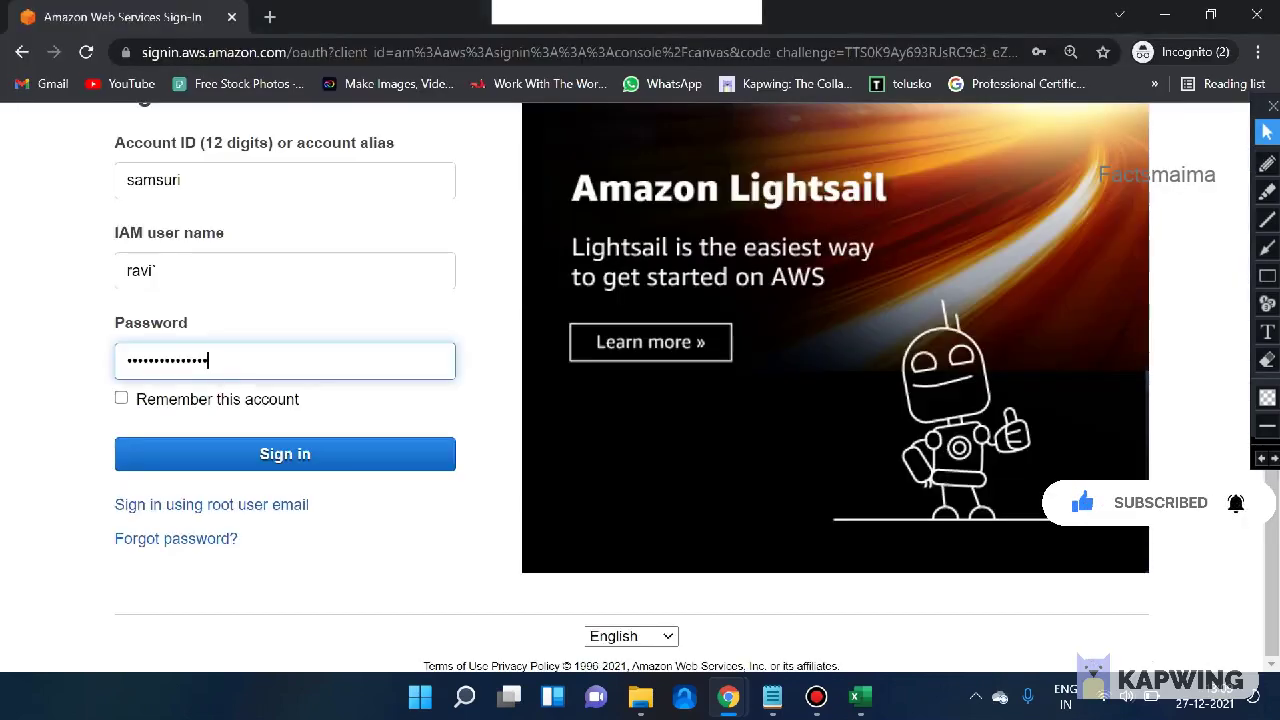
{"action": "key", "text": "ctrl+a"}
{"action": "key", "text": "ctrl+v"}
{"action": "key", "text": "Return"}
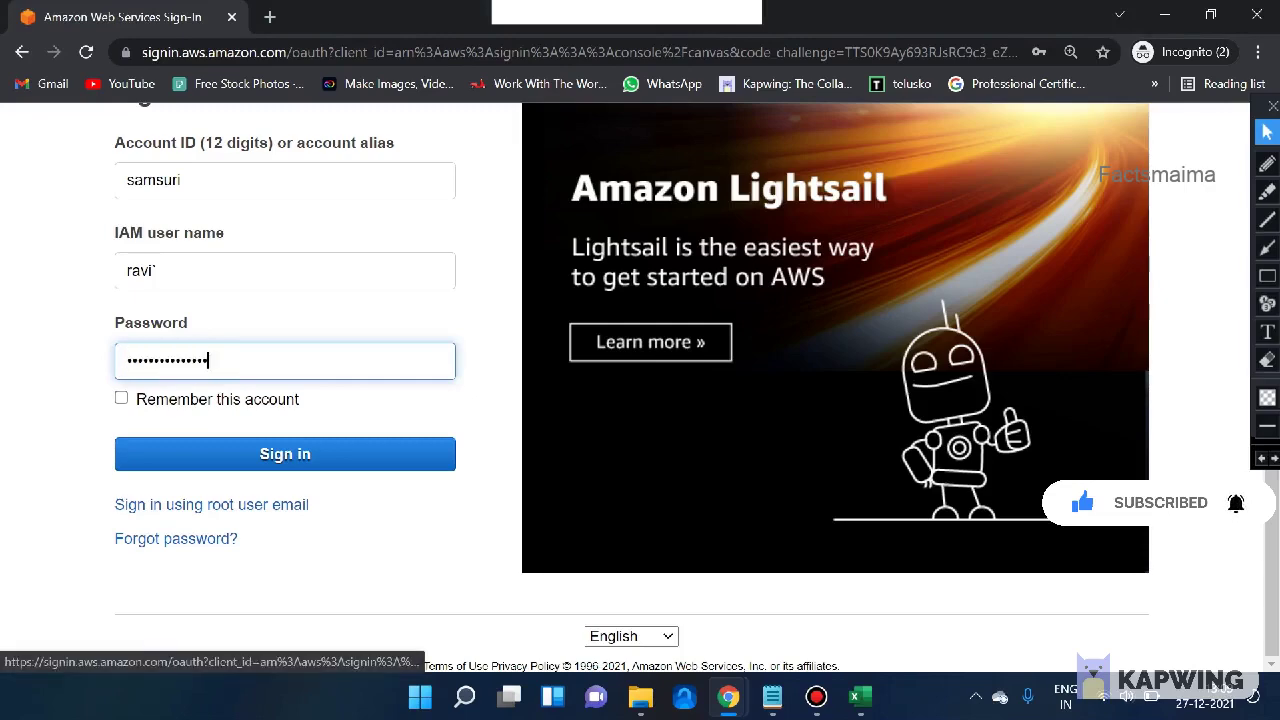
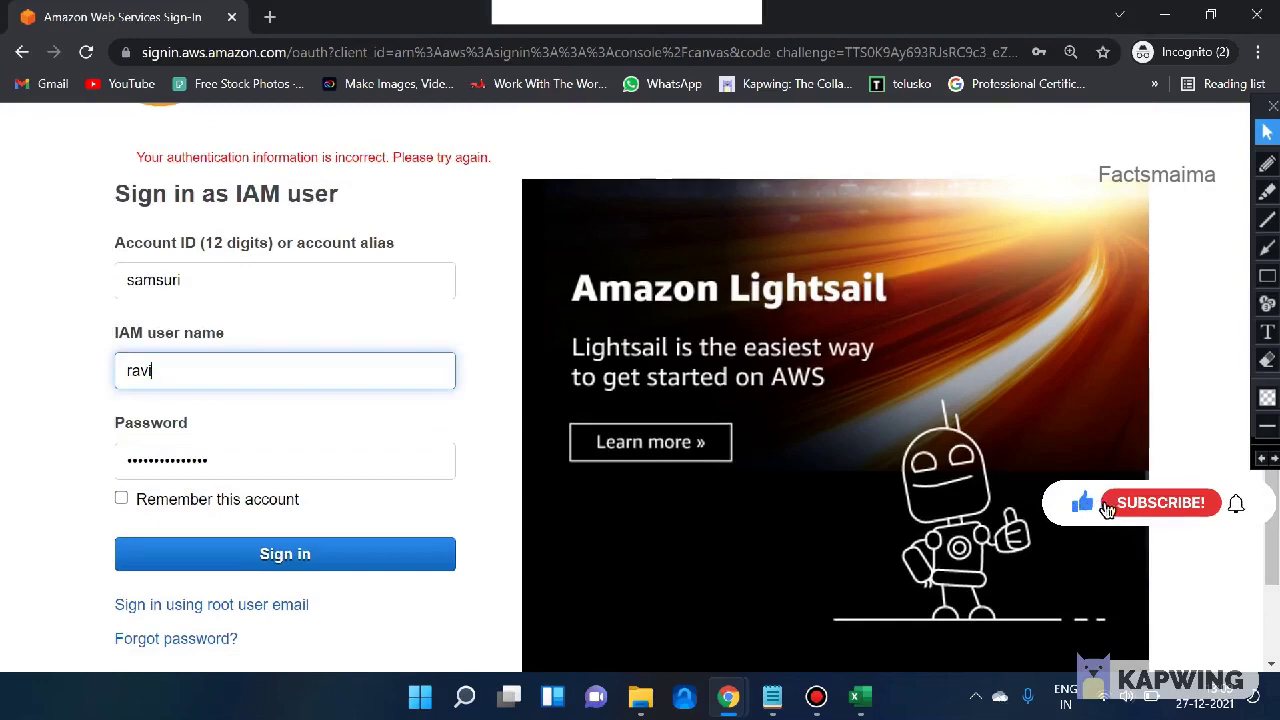
- Submit the IAM user credentials to reach the required change-password page
{"action": "key", "text": "Return"}
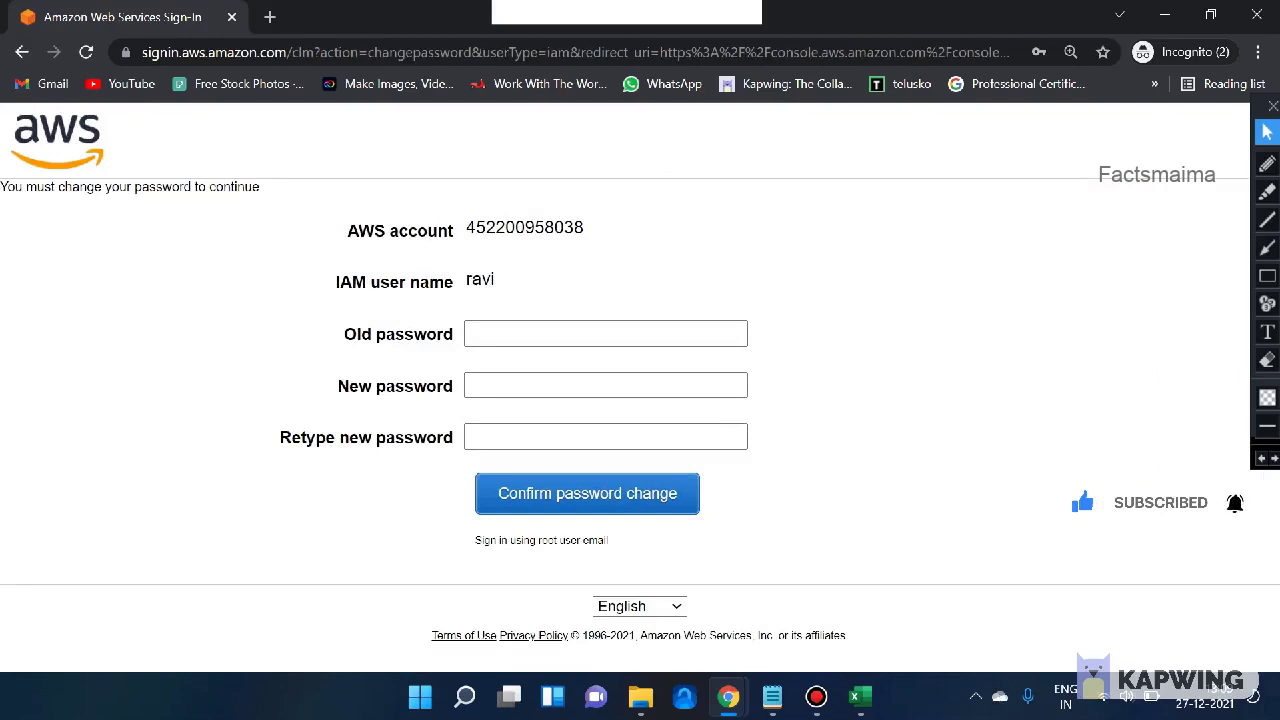
- Paste the temporary old password, then enter and retype a new password to confirm the change
{"action": "left_click", "coordinate": [573, 227]}
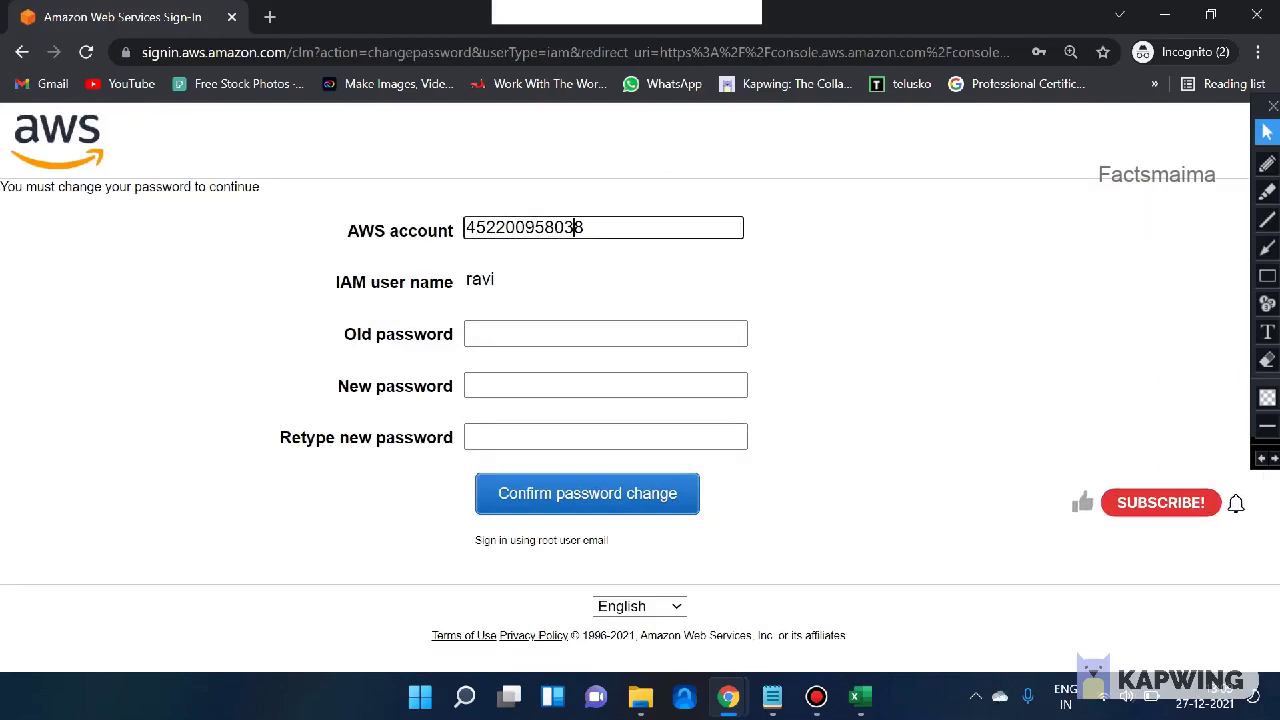
{"action": "double_click", "coordinate": [573, 227]}
{"action": "left_click", "coordinate": [605, 334]}
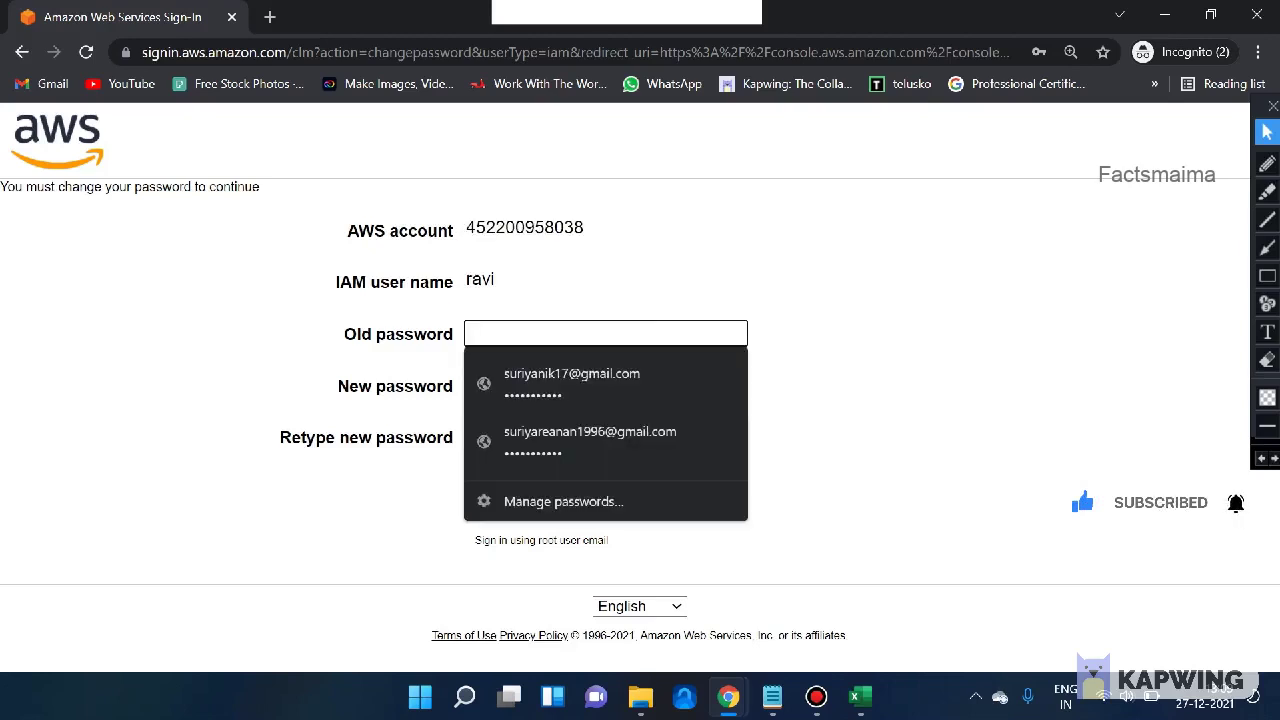
{"action": "key", "text": "ctrl+v"}
{"action": "left_click", "coordinate": [605, 385]}
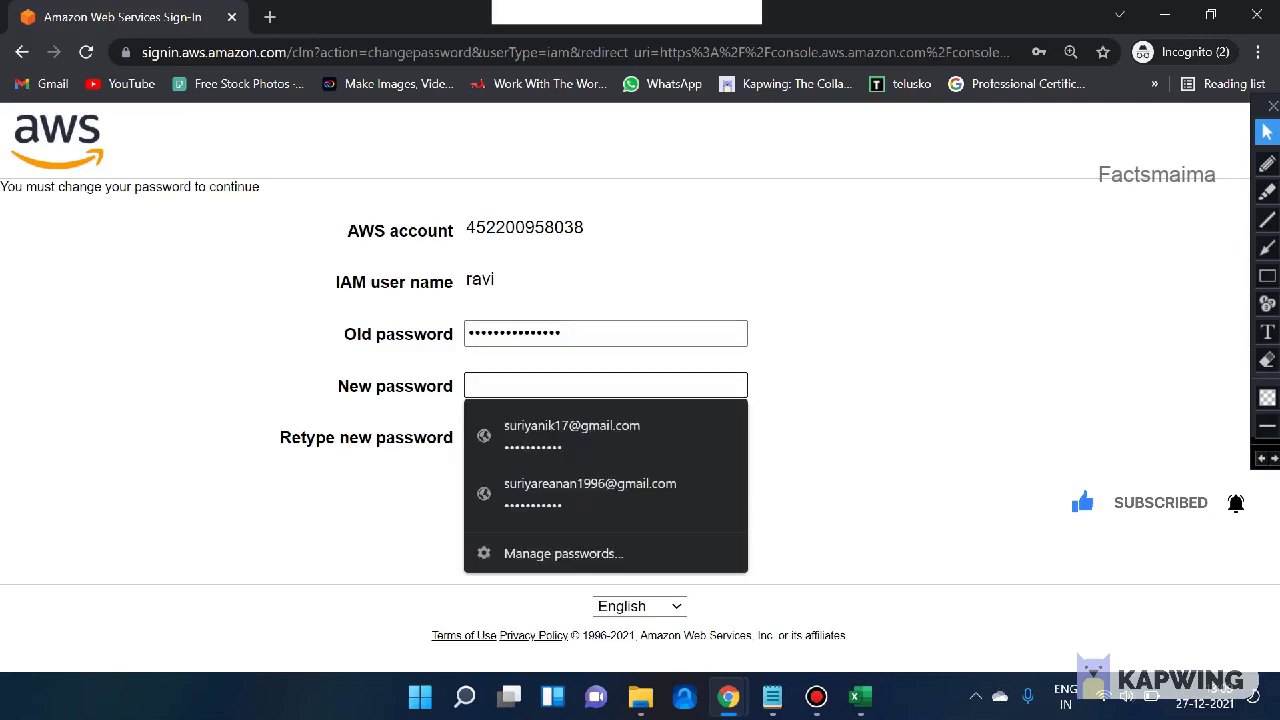
{"action": "type", "text": "********"}
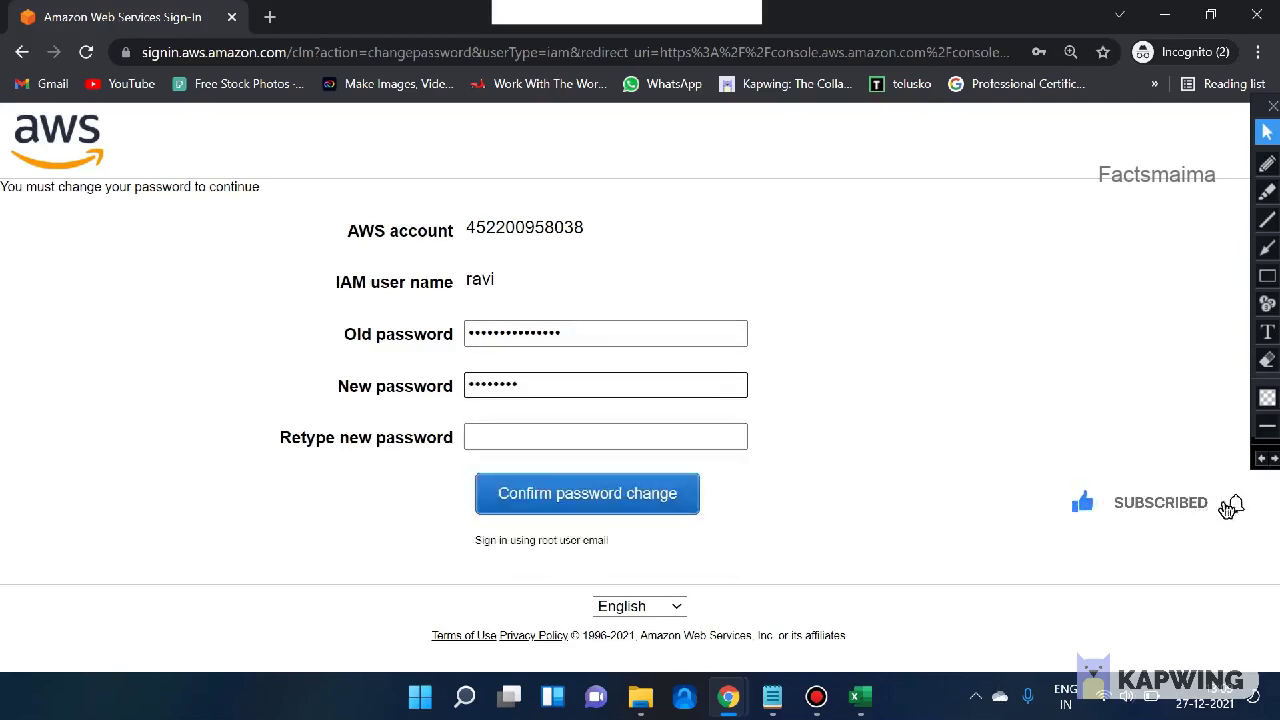
{"action": "left_click", "coordinate": [605, 437]}
{"action": "type", "text": "***"}
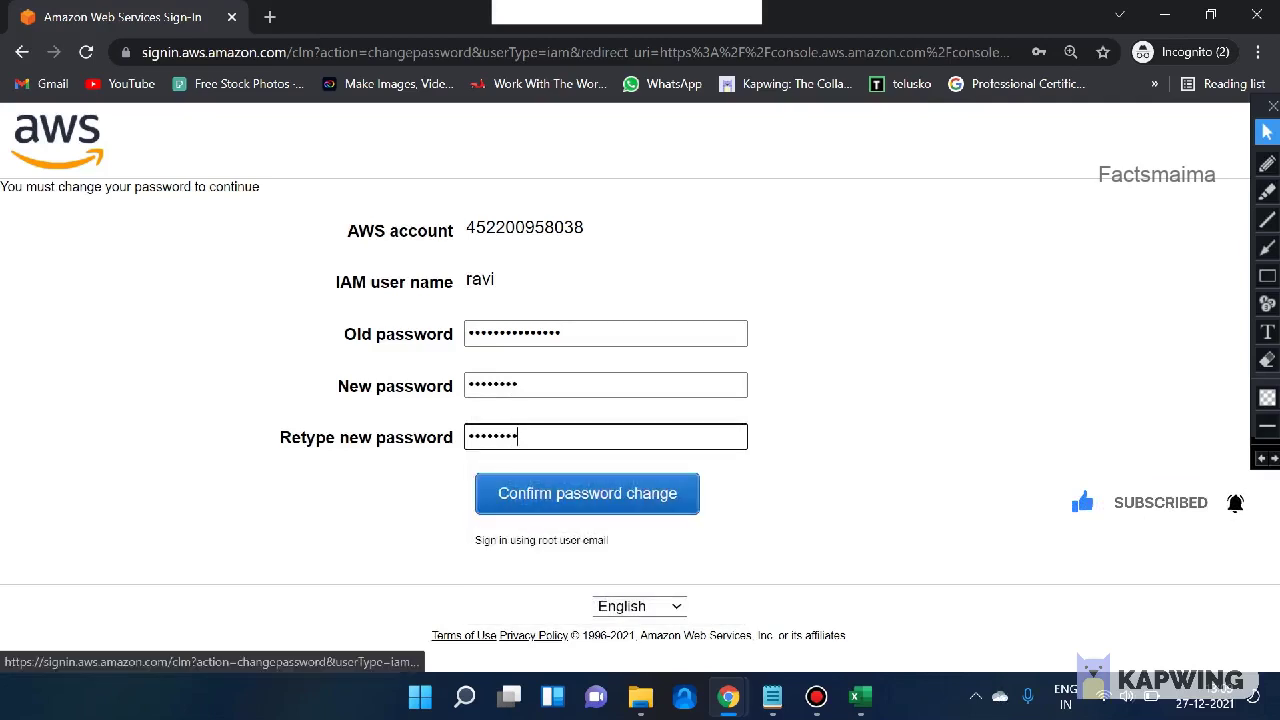
{"action": "key", "text": "Return"}
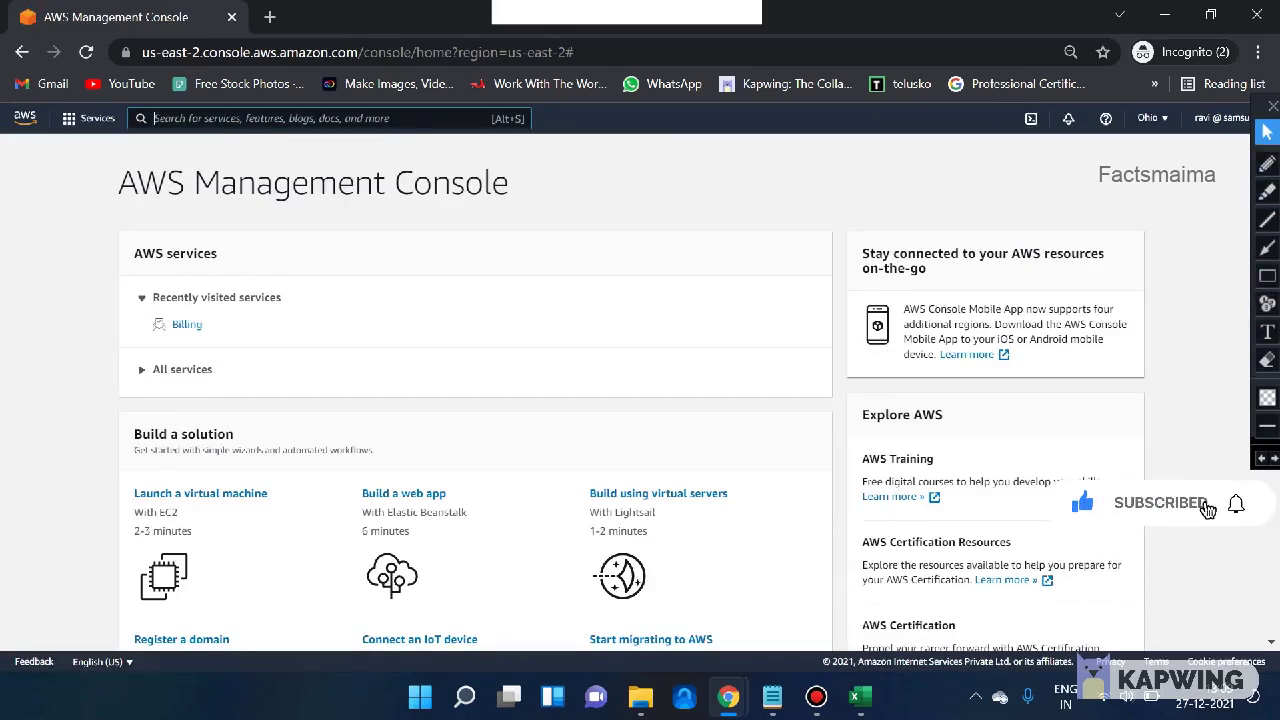
- Enlarge the console page and compare the account IDs in the new user's and administrator's account menus
{"action": "key", "text": "ctrl+plus"}
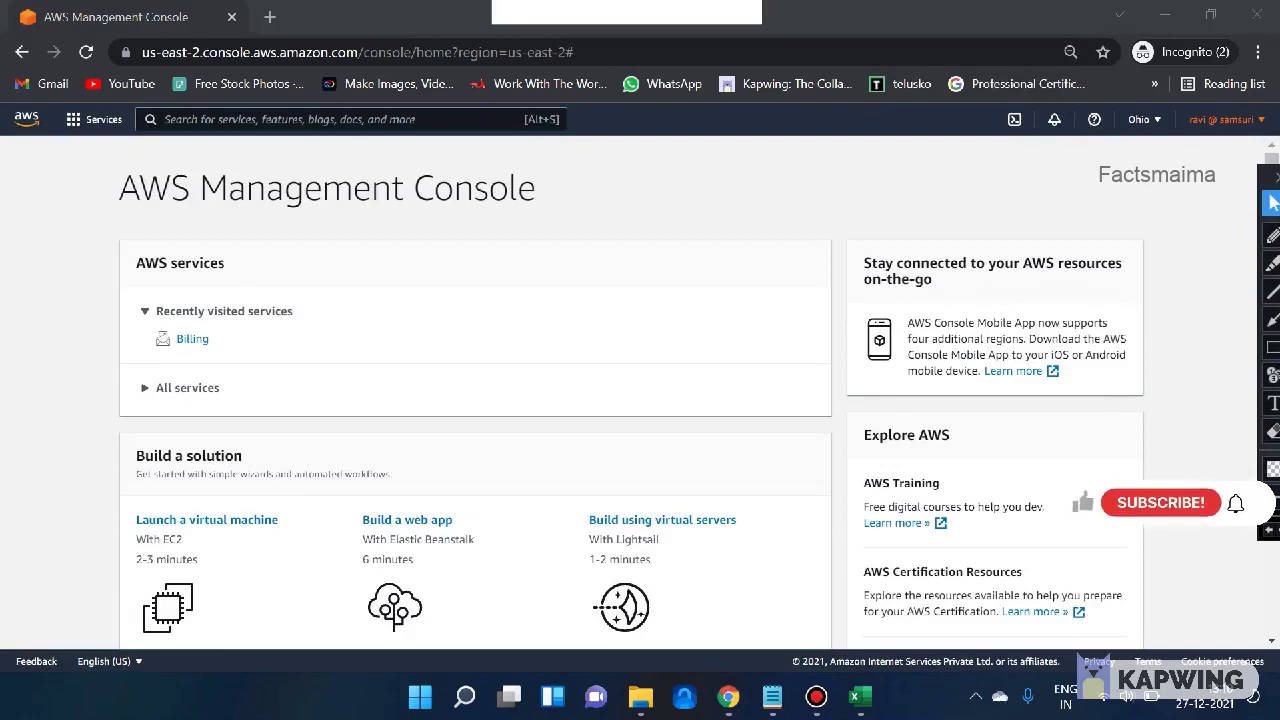
{"action": "left_click", "coordinate": [1226, 120]}
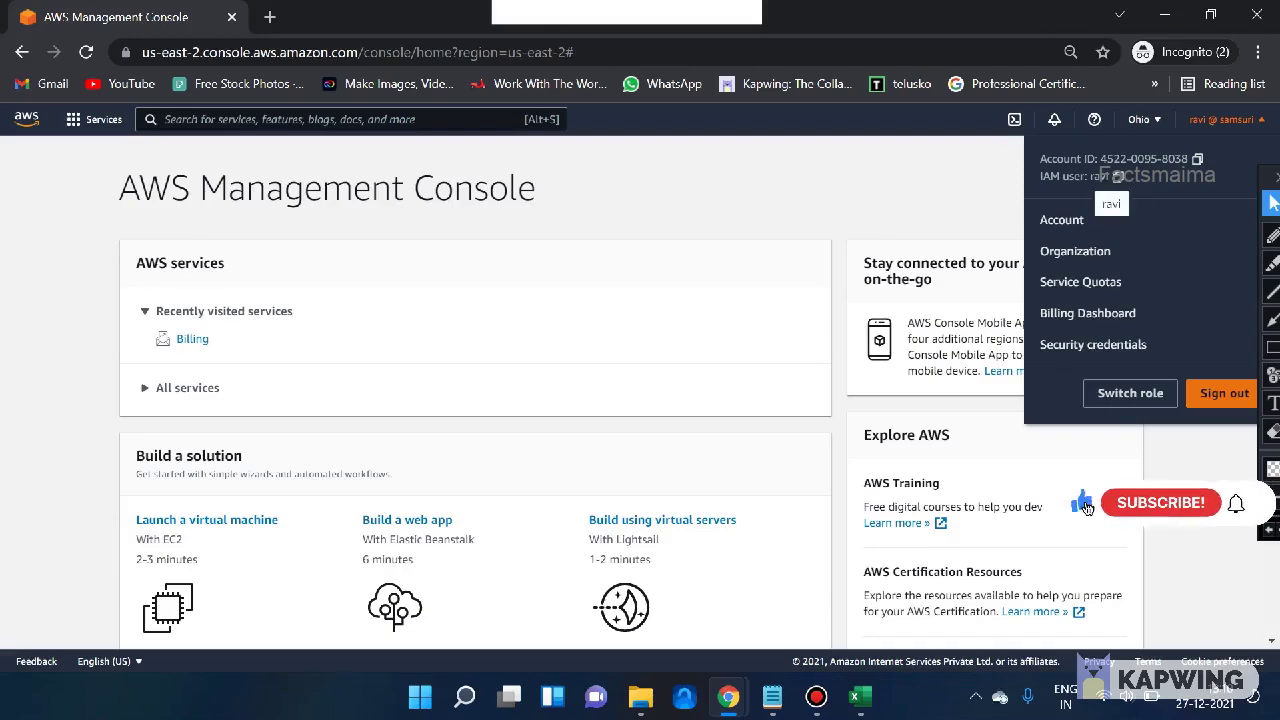
{"action": "key", "text": "alt+Tab"}
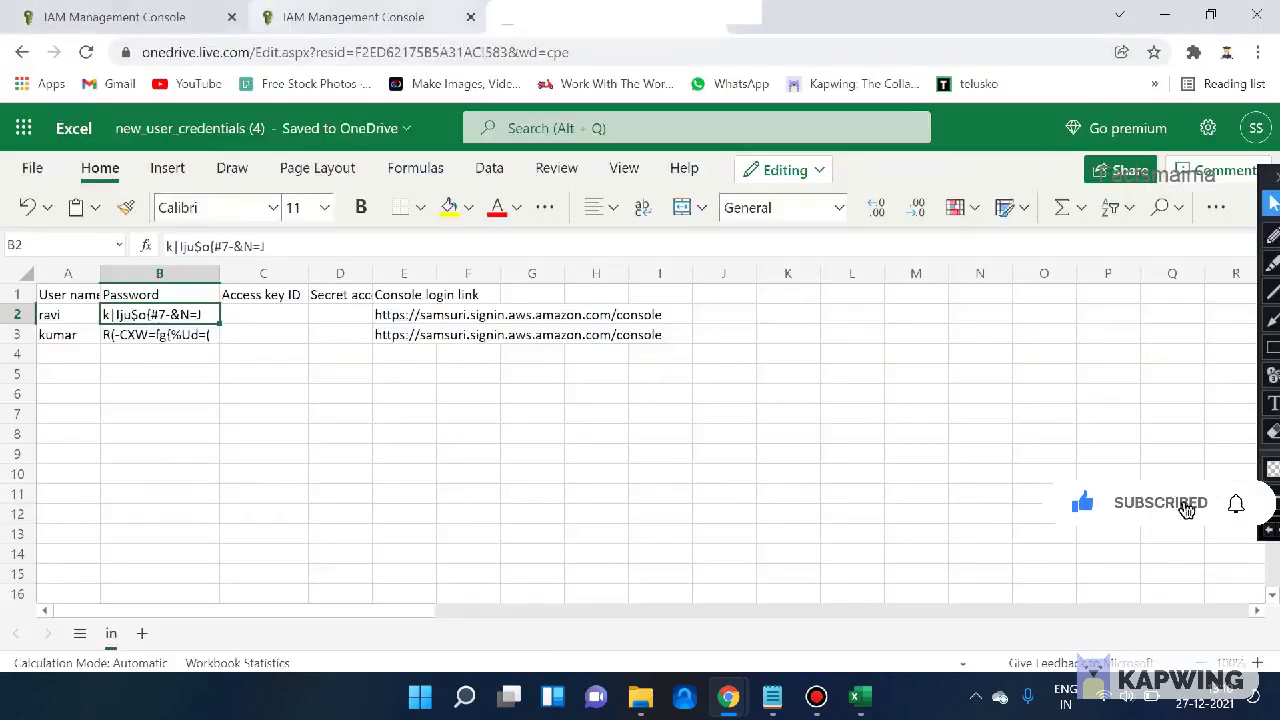
{"action": "key", "text": "alt+Tab"}
{"action": "left_click", "coordinate": [1230, 123]}
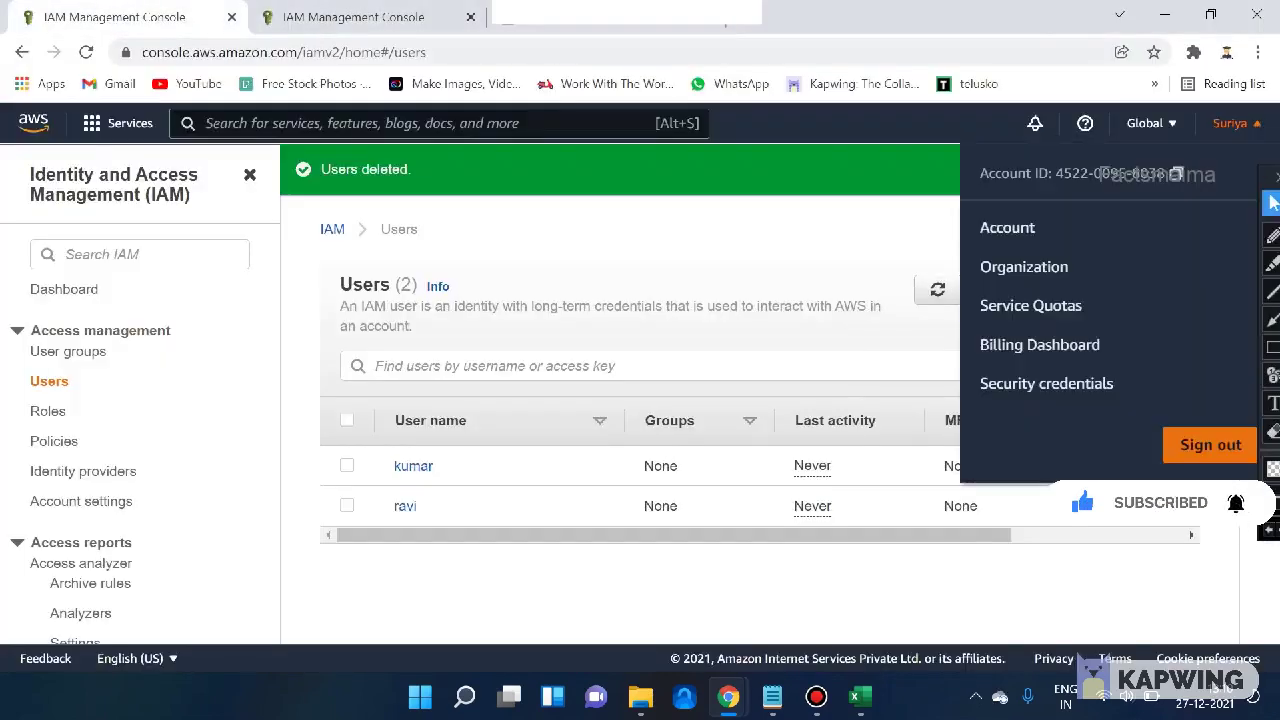
{"action": "double_click", "coordinate": [1070, 173]}
{"action": "key", "text": "alt+Tab"}
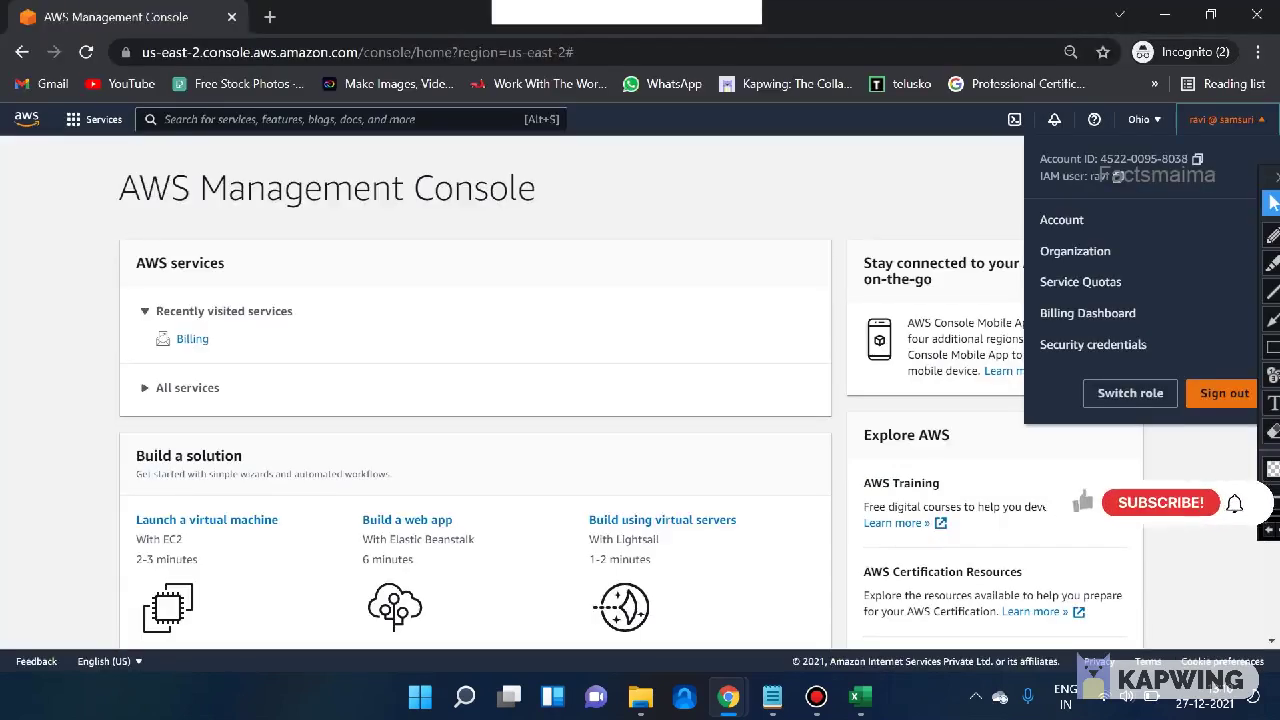
- Close the account menu and search the AWS services for 'Iam'
{"action": "left_click", "coordinate": [1143, 510]}
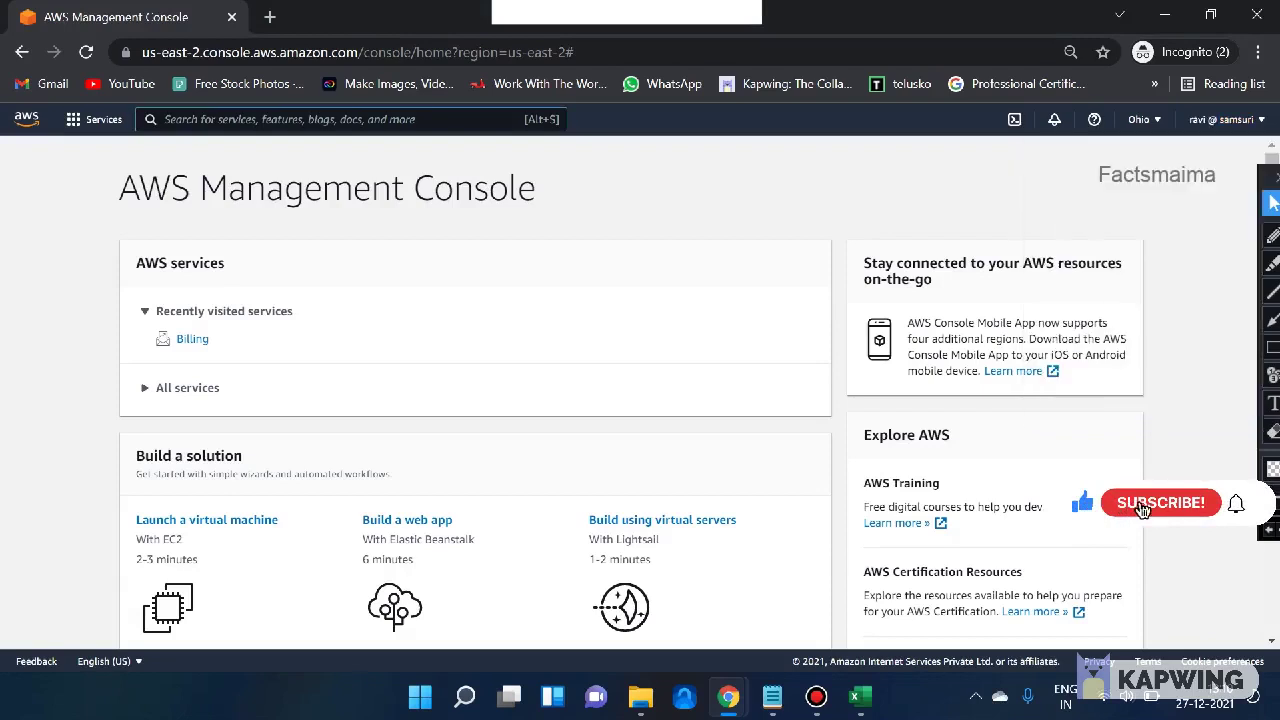
{"action": "key", "text": "alt+s"}
{"action": "type", "text": "Iam"}
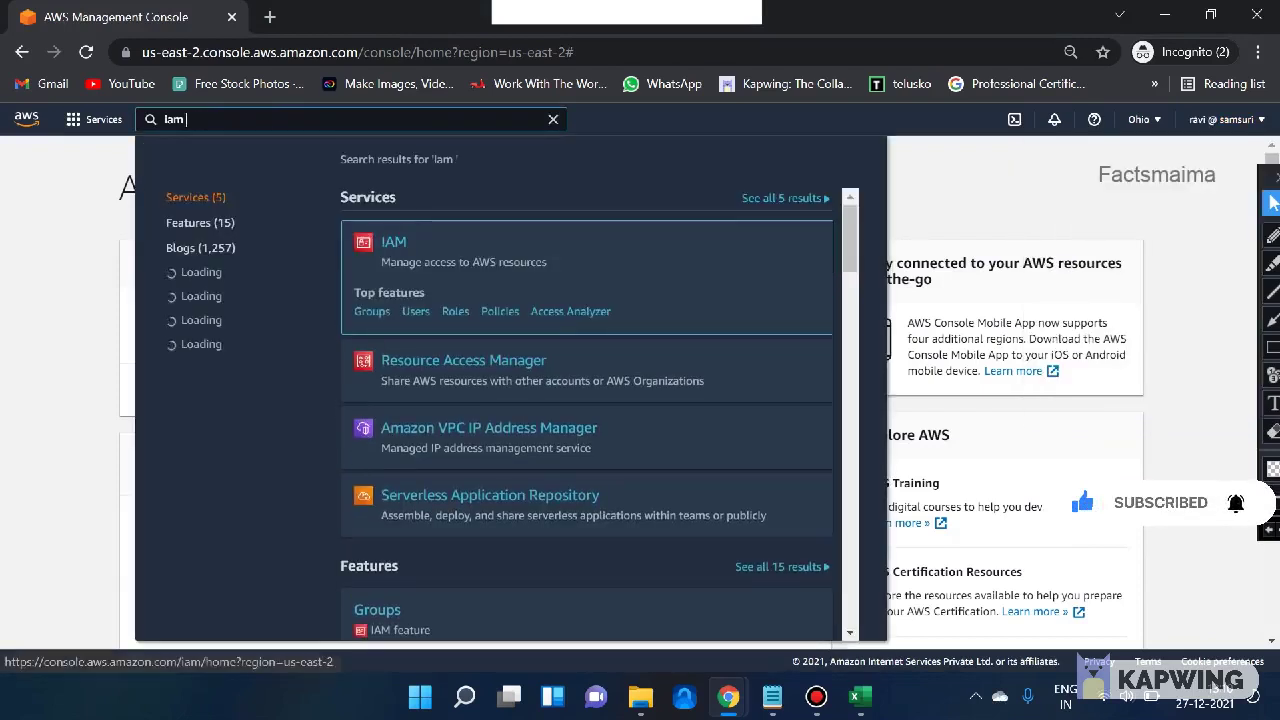
- Open the IAM dashboard as the new user, then try the Billing Dashboard from the account menu
{"action": "key", "text": "Return"}
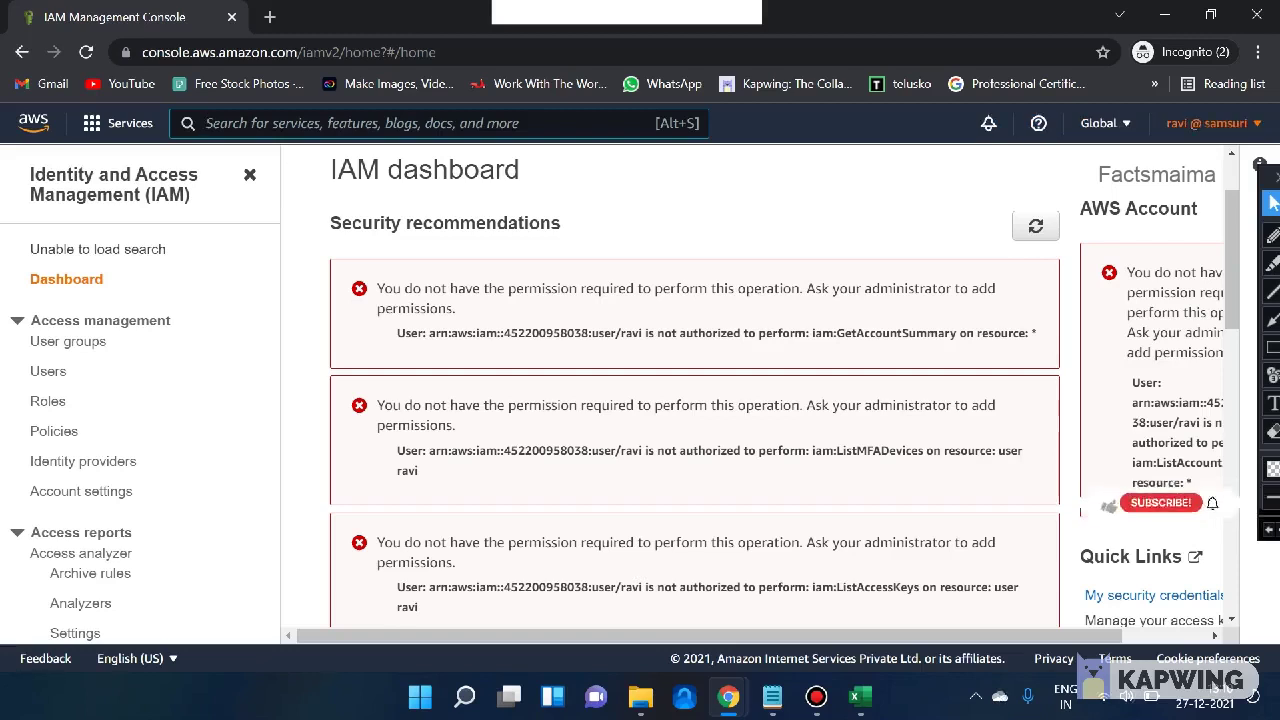
{"action": "left_click", "coordinate": [1210, 122]}
{"action": "left_click", "coordinate": [1039, 366]}
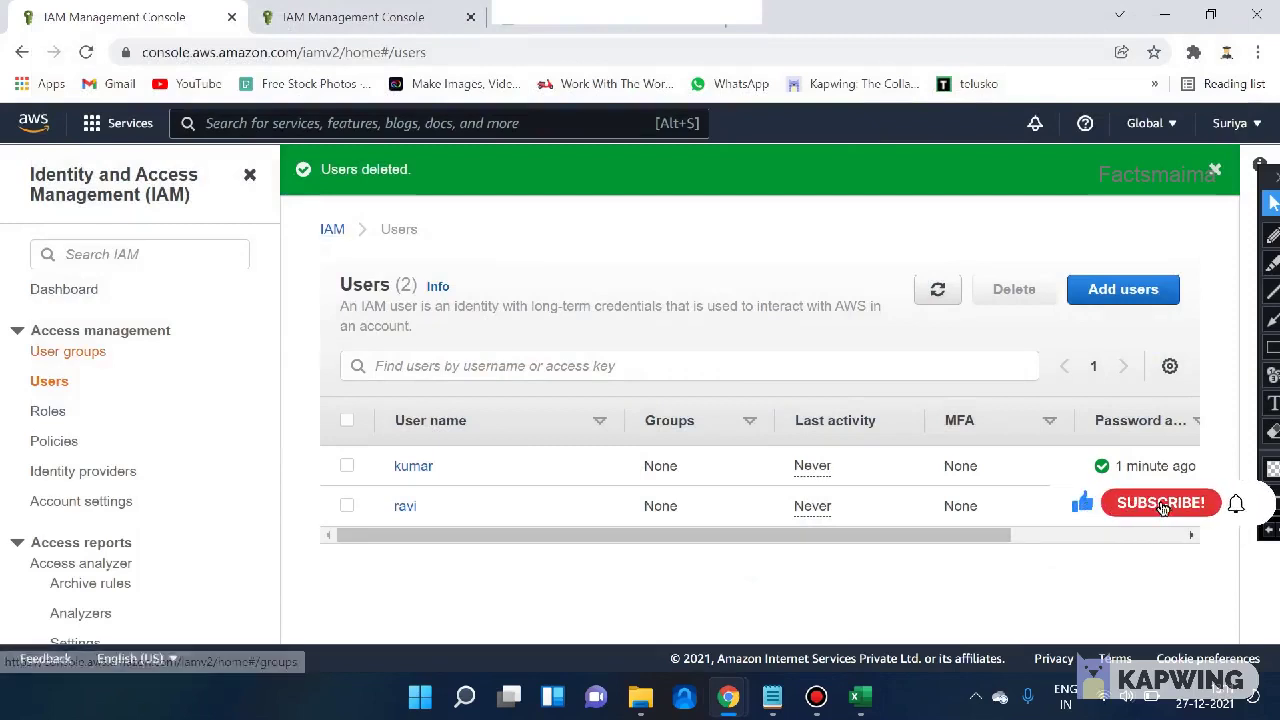
- Start a user group named Server with the first listed user, scrolling to the permission policies
{"action": "left_click", "coordinate": [68, 351]}
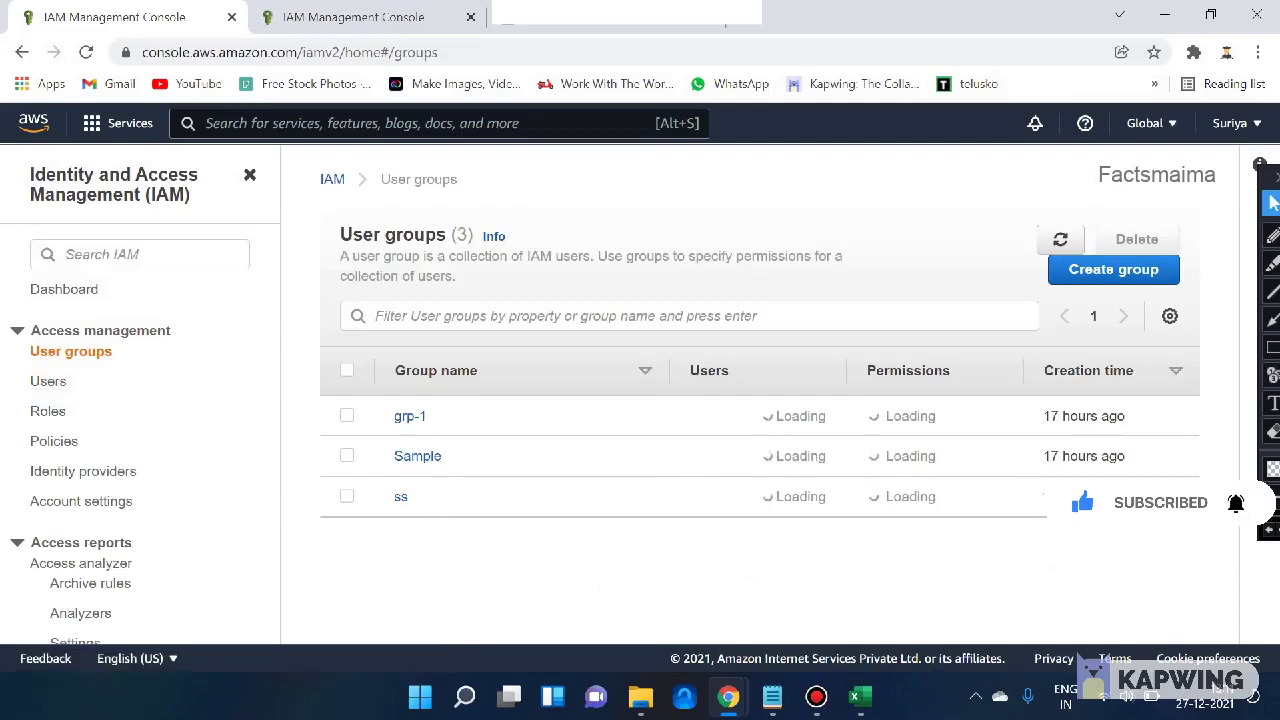
{"action": "left_click", "coordinate": [1113, 269]}
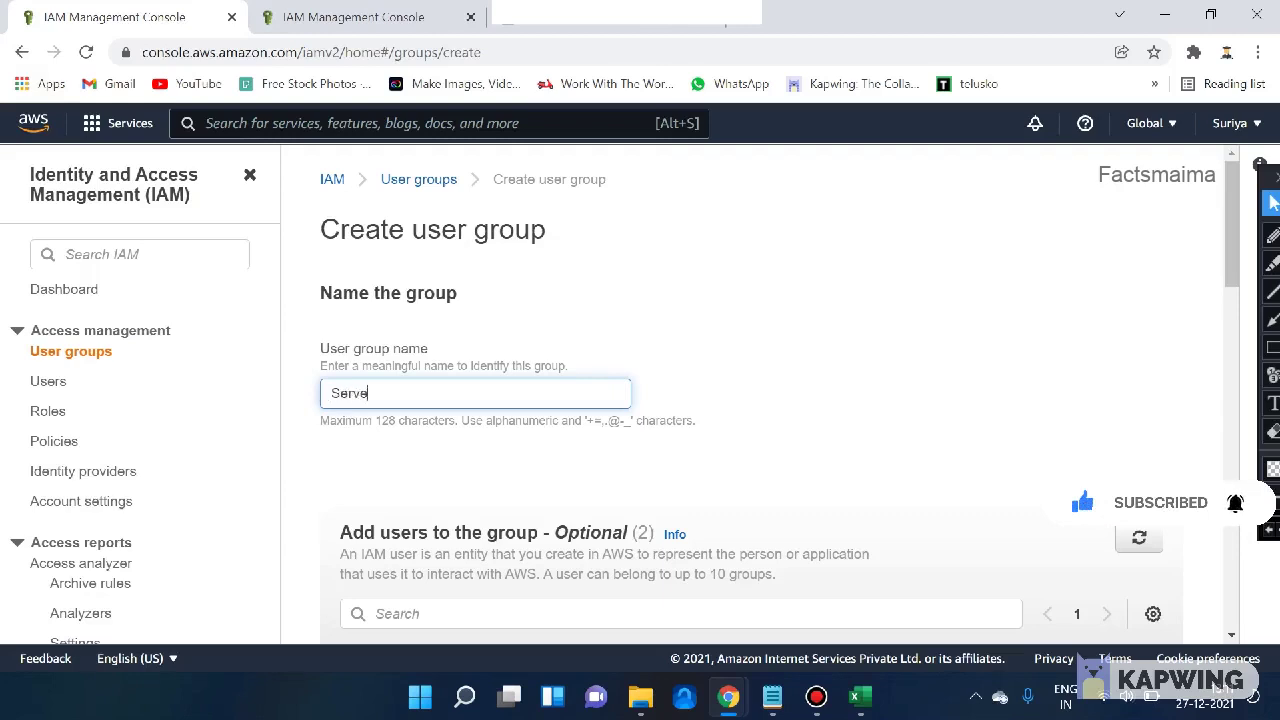
{"action": "scroll", "coordinate": [750, 400], "scroll_direction": "down", "scroll_amount": 2}
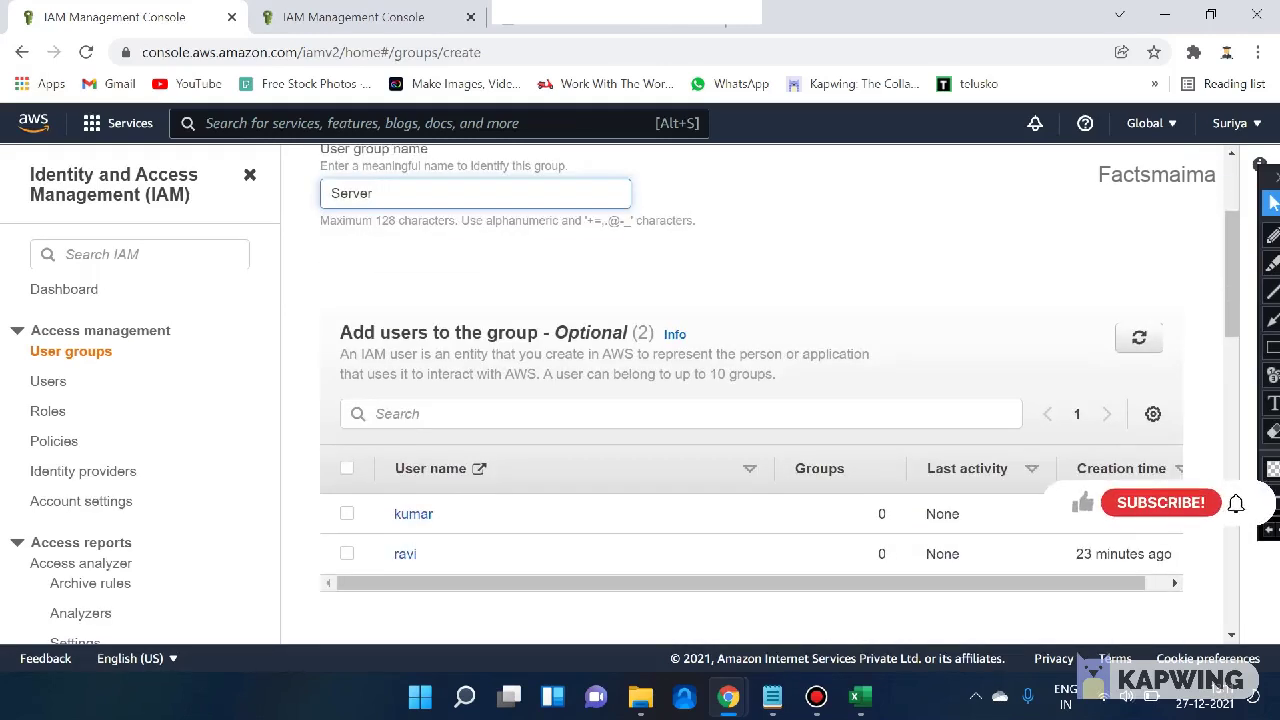
{"action": "left_click", "coordinate": [346, 513]}
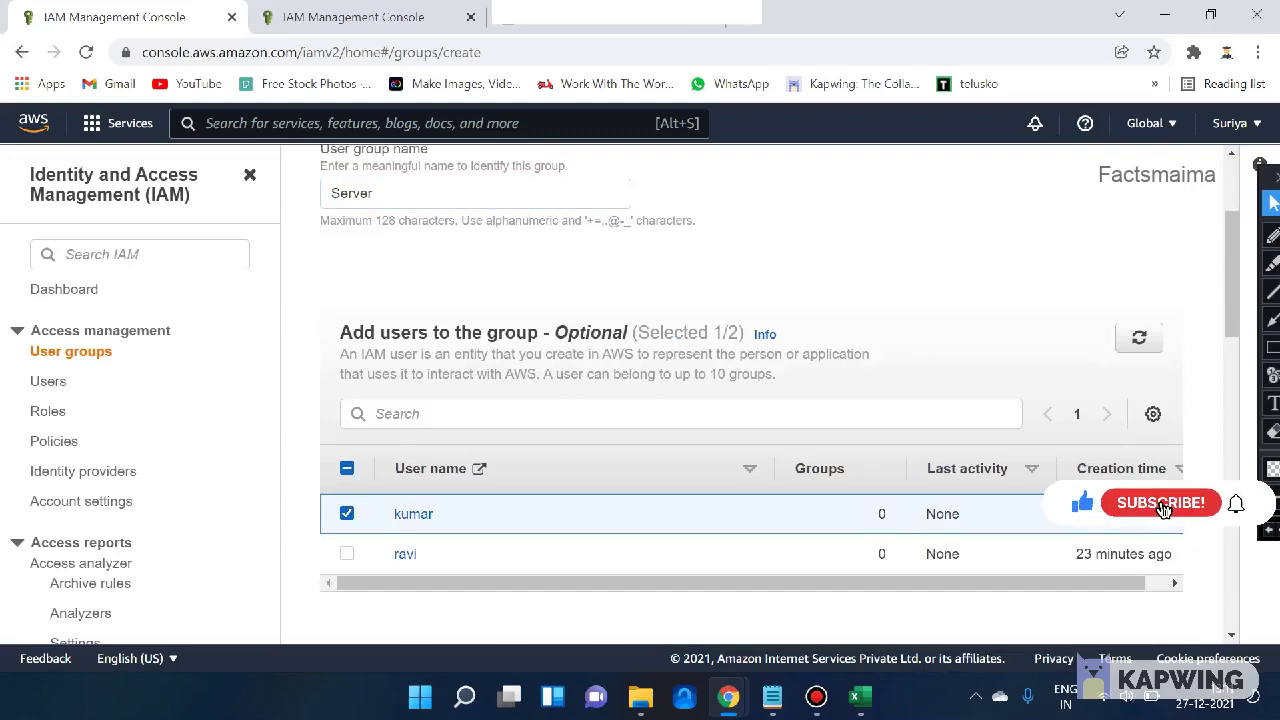
{"action": "scroll", "coordinate": [750, 400], "scroll_direction": "down", "scroll_amount": 2}
{"action": "scroll", "coordinate": [750, 400], "scroll_direction": "down", "scroll_amount": 3}
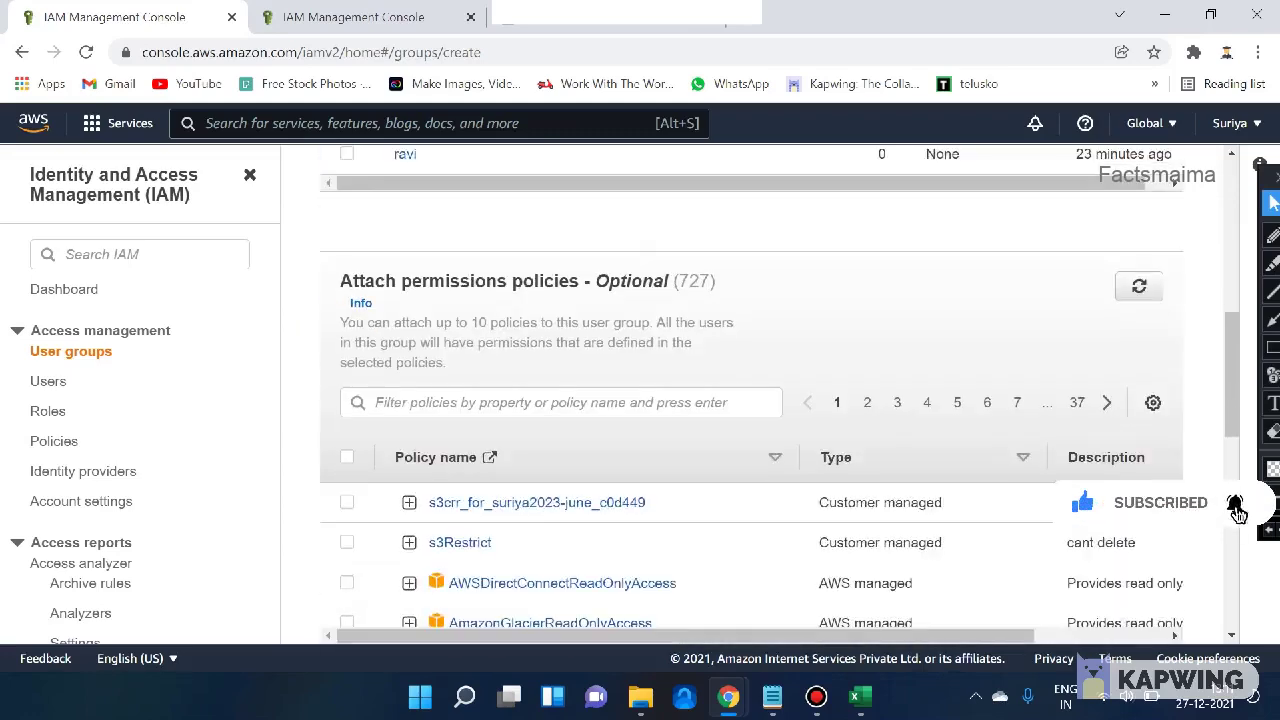
{"action": "scroll", "coordinate": [750, 400], "scroll_direction": "down", "scroll_amount": 2}
{"action": "scroll", "coordinate": [750, 400], "scroll_direction": "up", "scroll_amount": 2}
{"action": "scroll", "coordinate": [750, 400], "scroll_direction": "down", "scroll_amount": 1}
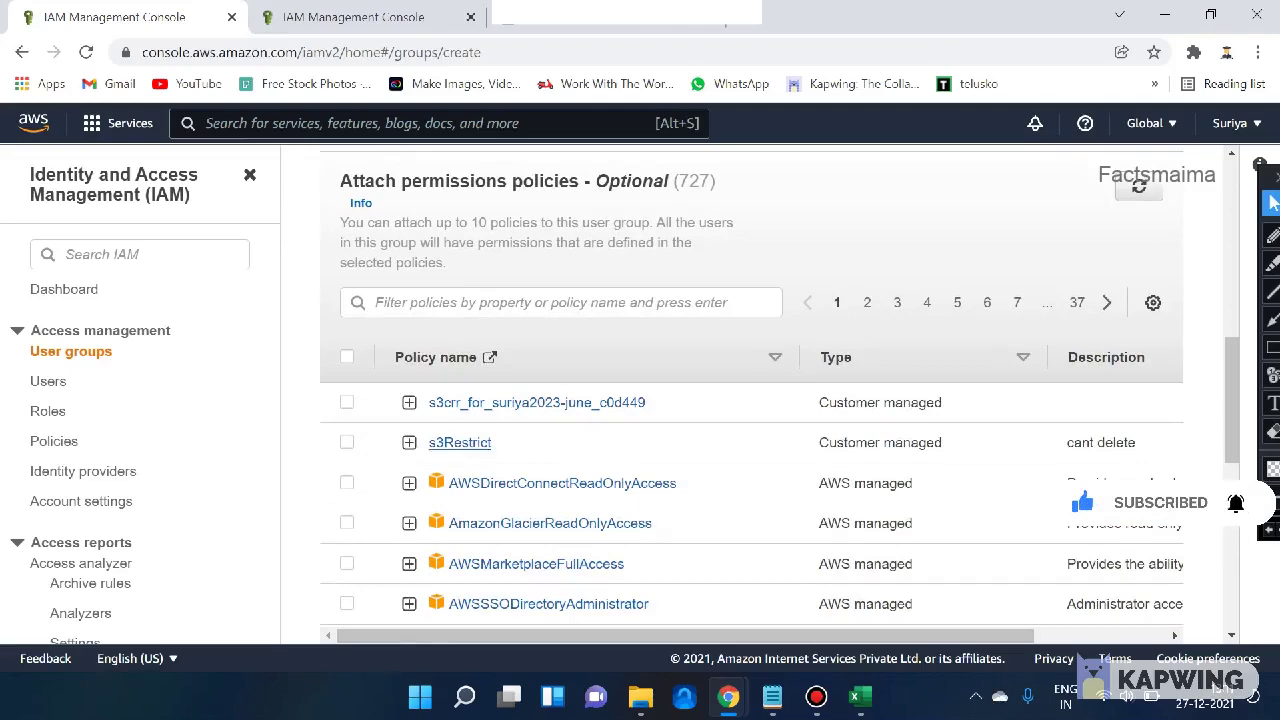
{"action": "scroll", "coordinate": [750, 400], "scroll_direction": "down", "scroll_amount": 1}
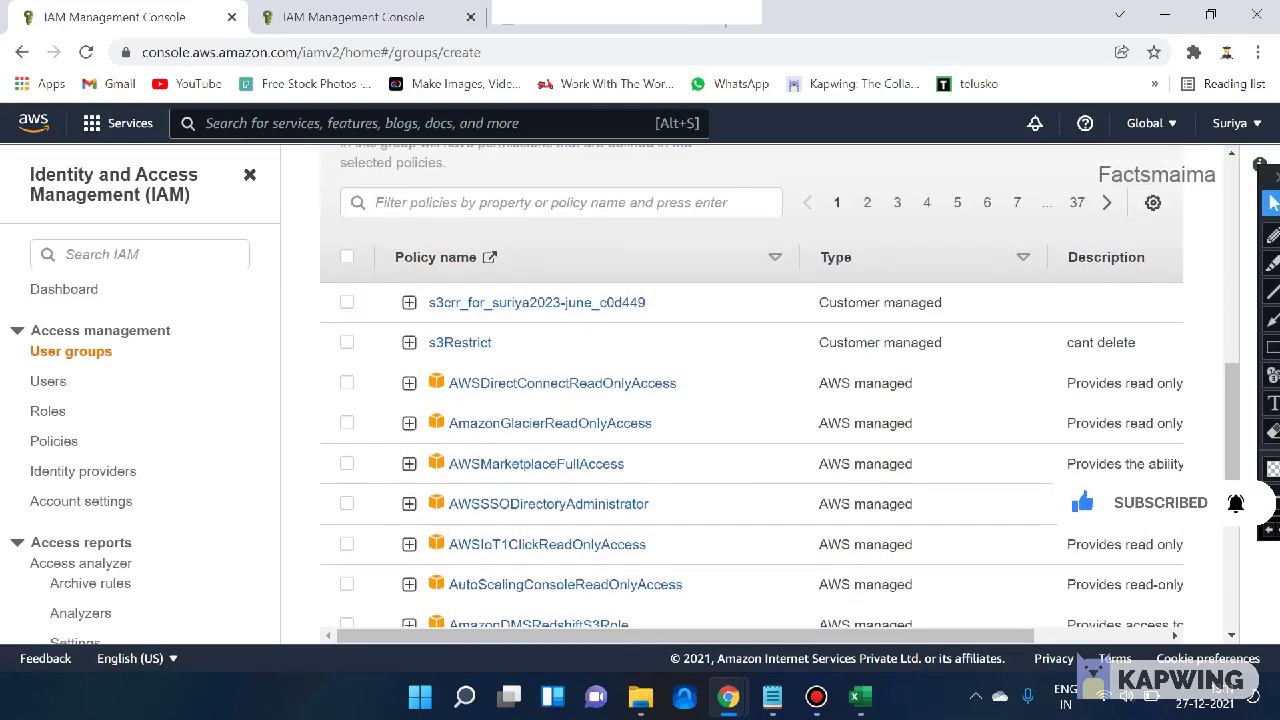
- Filter the policies by 'ec2' and attach AmazonEC2FullAccess to the Server group
{"action": "left_click", "coordinate": [560, 203]}
{"action": "type", "text": "ec2"}
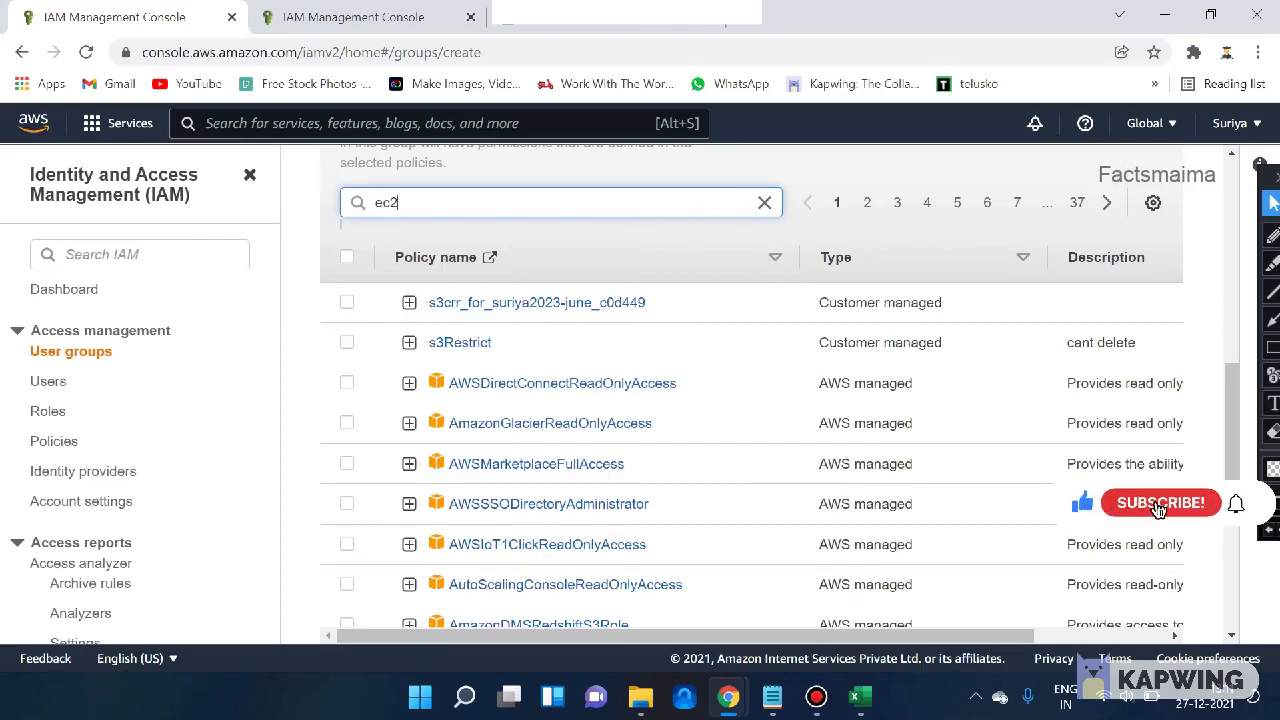
{"action": "key", "text": "Return"}
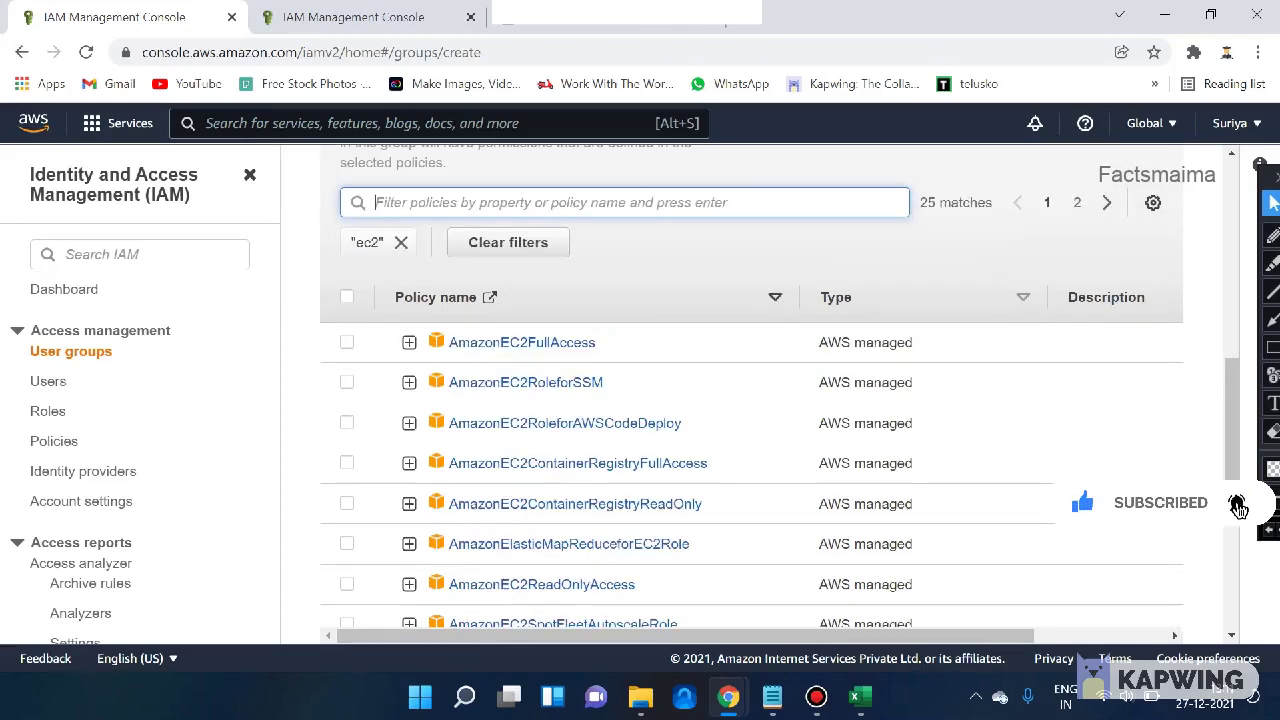
{"action": "left_click", "coordinate": [347, 342]}
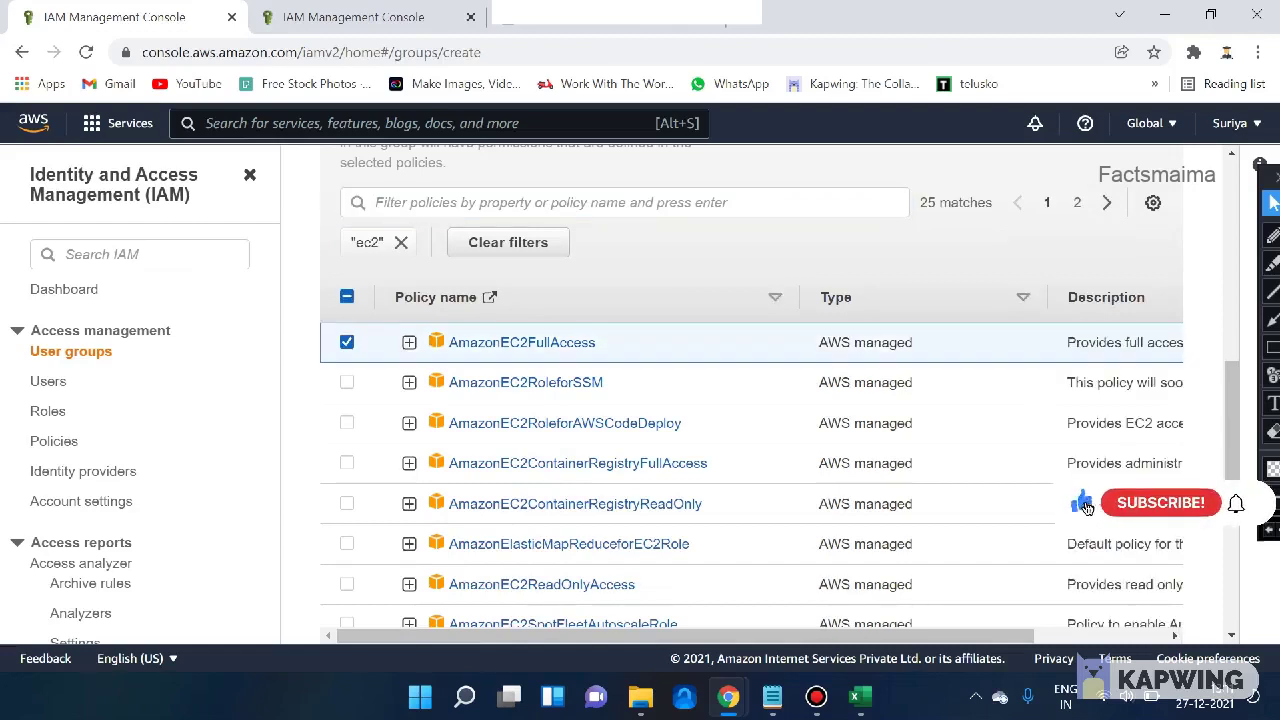
{"action": "scroll", "coordinate": [750, 400], "scroll_direction": "down", "scroll_amount": 1}
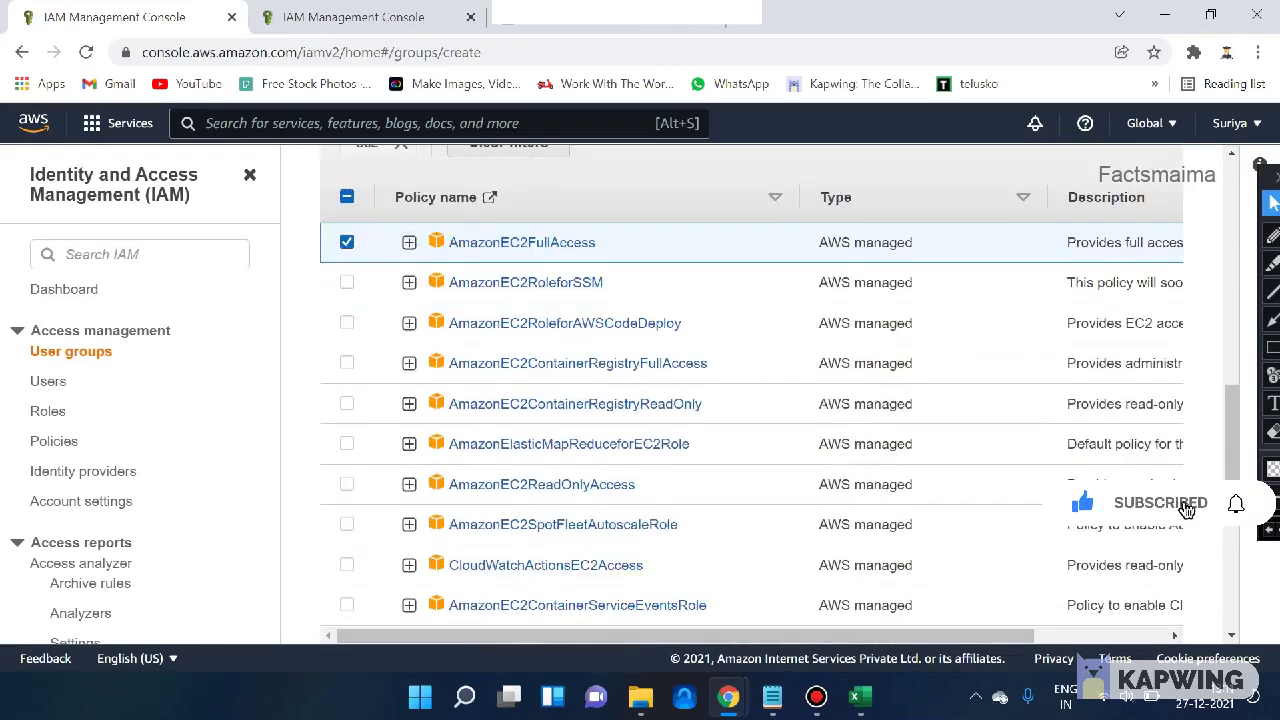
{"action": "scroll", "coordinate": [600, 388], "scroll_direction": "down", "scroll_amount": 3}
{"action": "scroll", "coordinate": [600, 388], "scroll_direction": "up", "scroll_amount": 2}
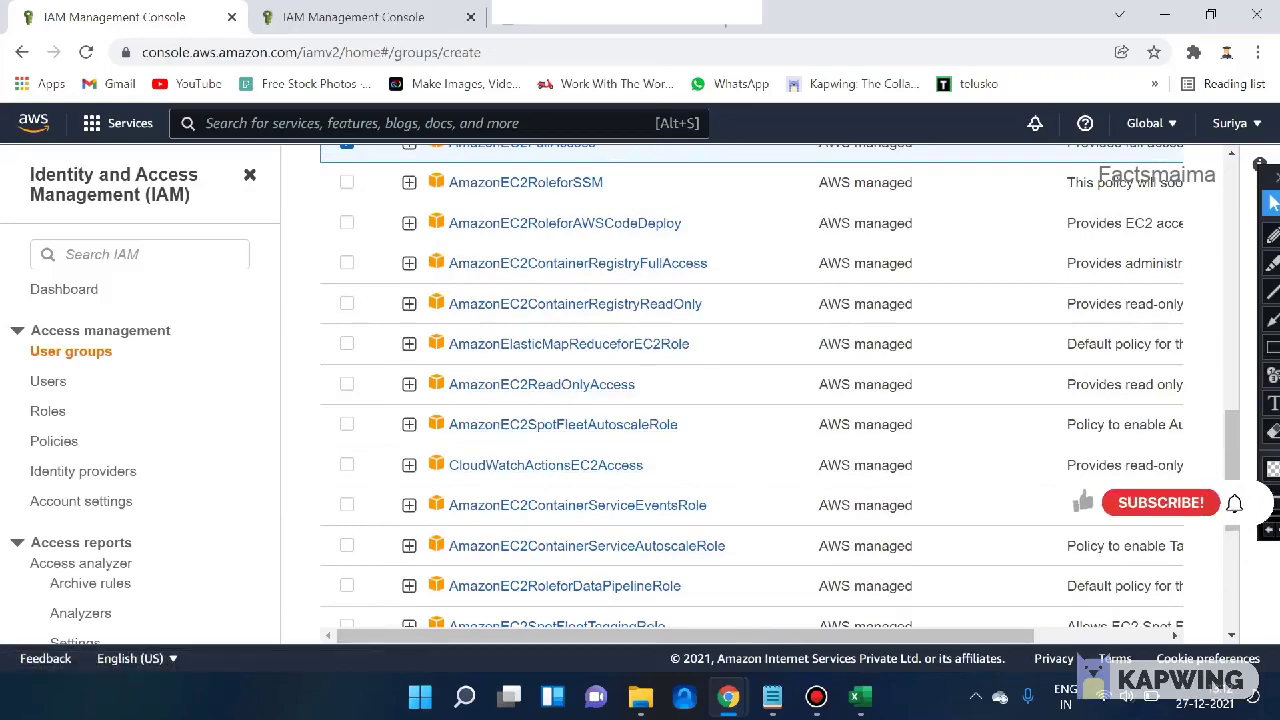
{"action": "scroll", "coordinate": [545, 470], "scroll_direction": "up", "scroll_amount": 1}
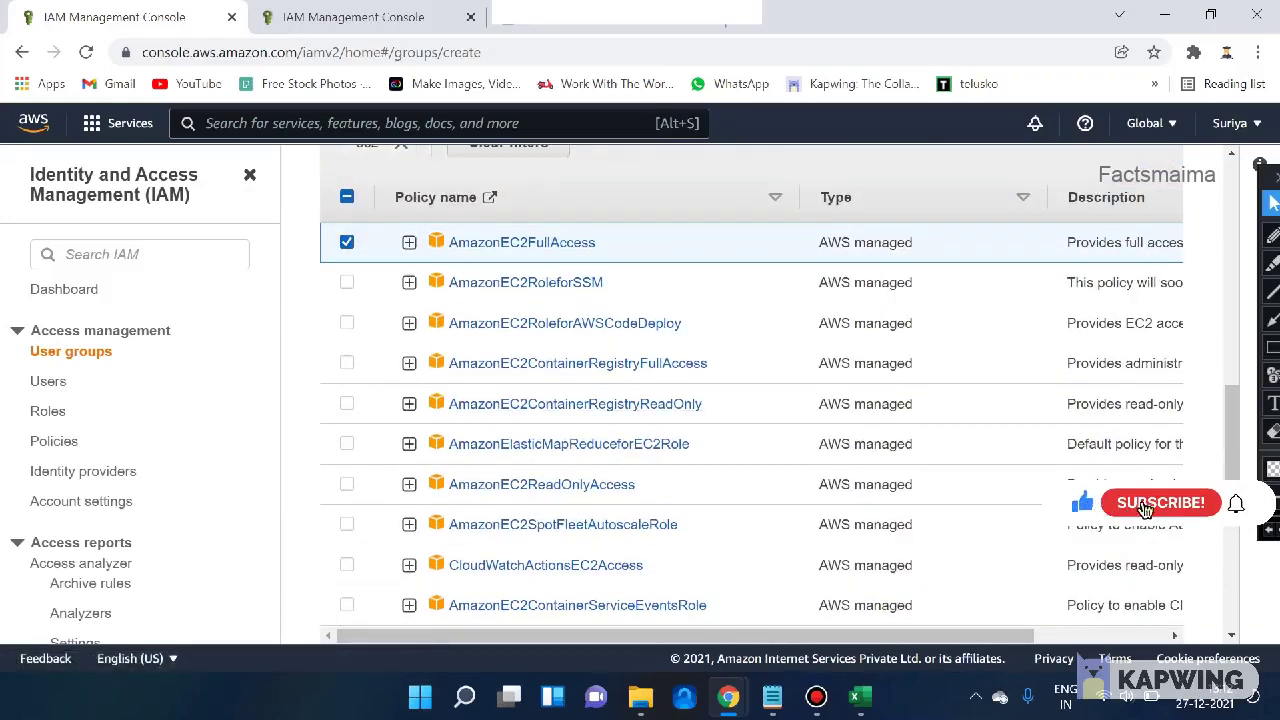
{"action": "scroll", "coordinate": [750, 400], "scroll_direction": "down", "scroll_amount": 5}
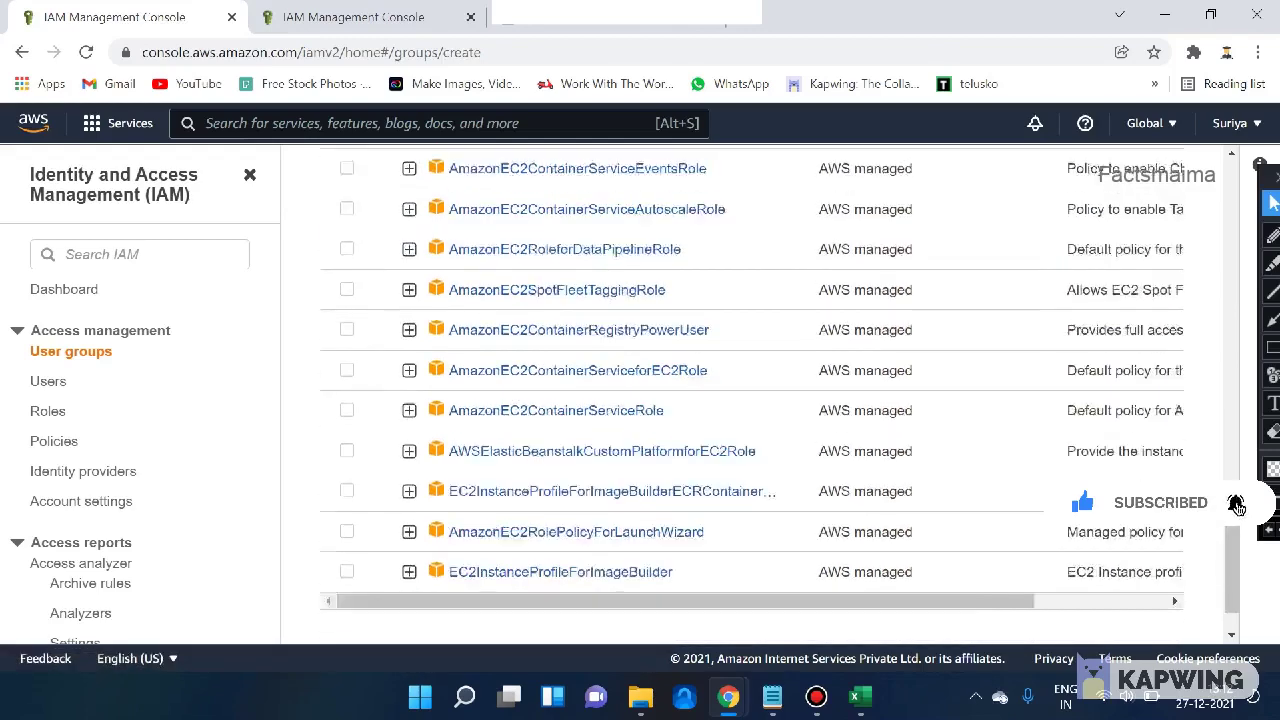
{"action": "scroll", "coordinate": [1237, 507], "scroll_direction": "down", "scroll_amount": 1}
{"action": "scroll", "coordinate": [1237, 507], "scroll_direction": "up", "scroll_amount": 1}
{"action": "scroll", "coordinate": [1237, 507], "scroll_direction": "down", "scroll_amount": 1}
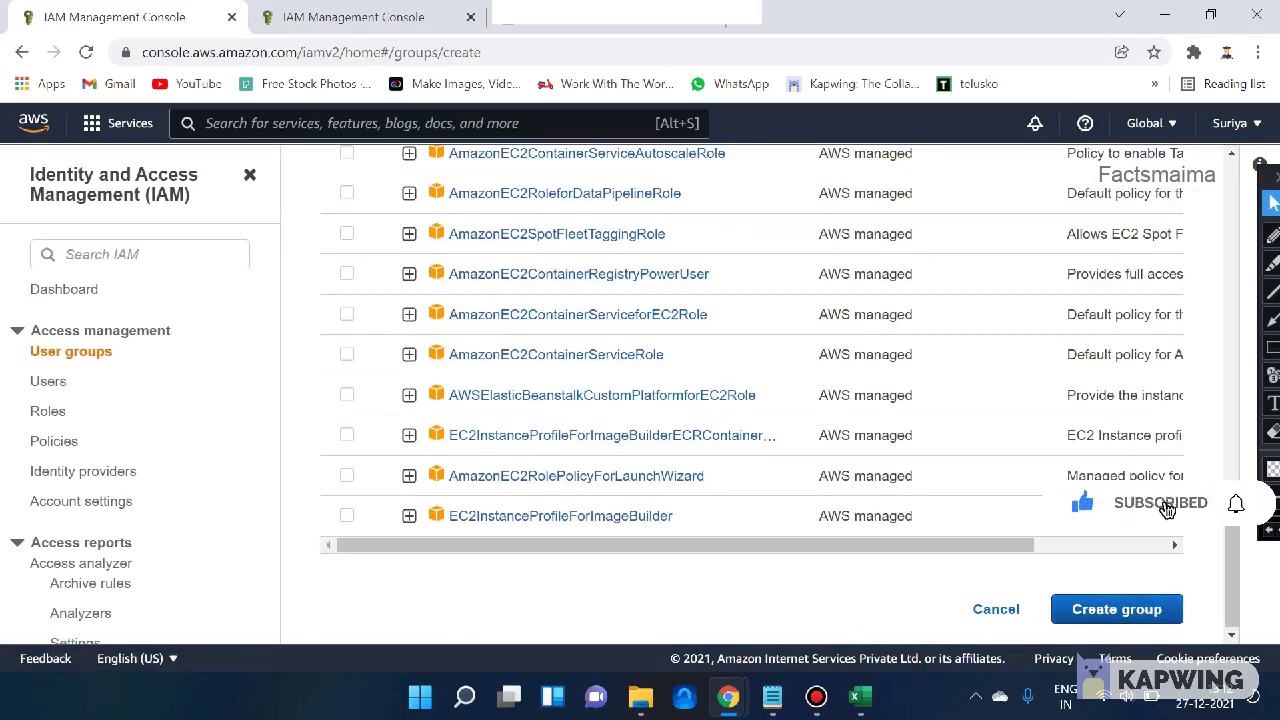
{"action": "scroll", "coordinate": [1229, 514], "scroll_direction": "up", "scroll_amount": 3}
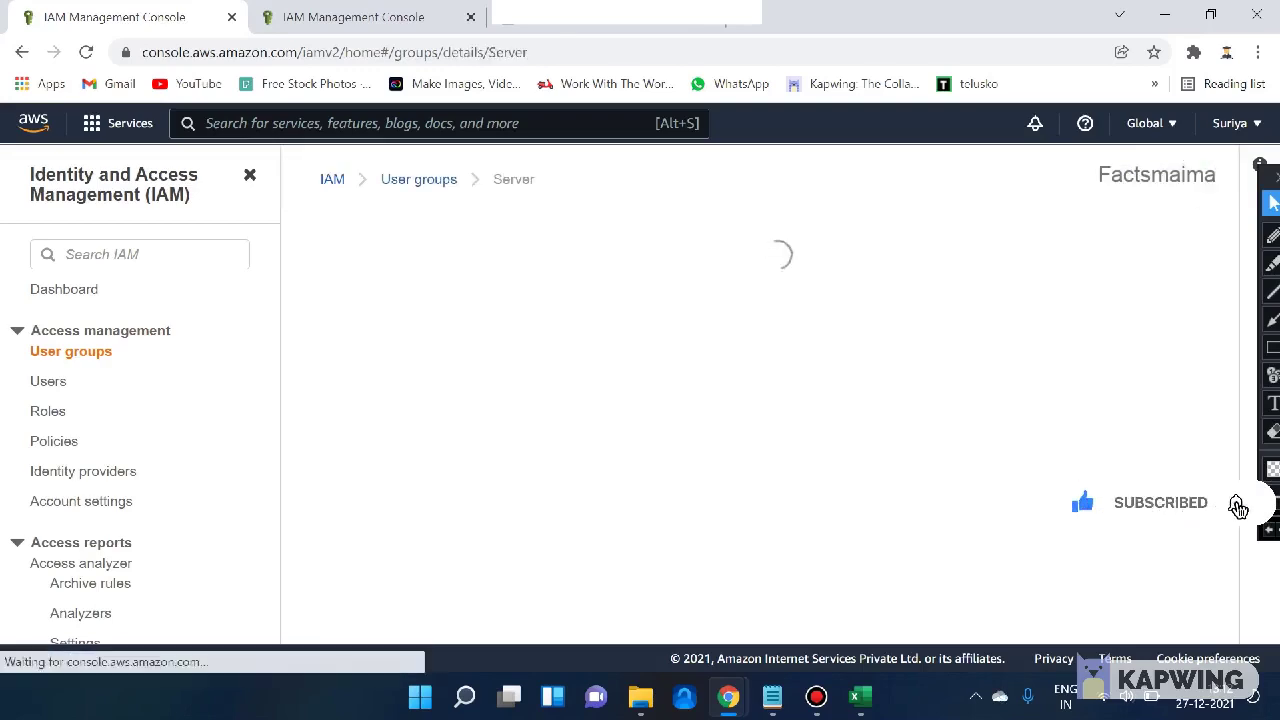
- Review the Server group's Permissions and Access Advisor tabs, then return to its Users list
{"action": "scroll", "coordinate": [750, 400], "scroll_direction": "down", "scroll_amount": 2}
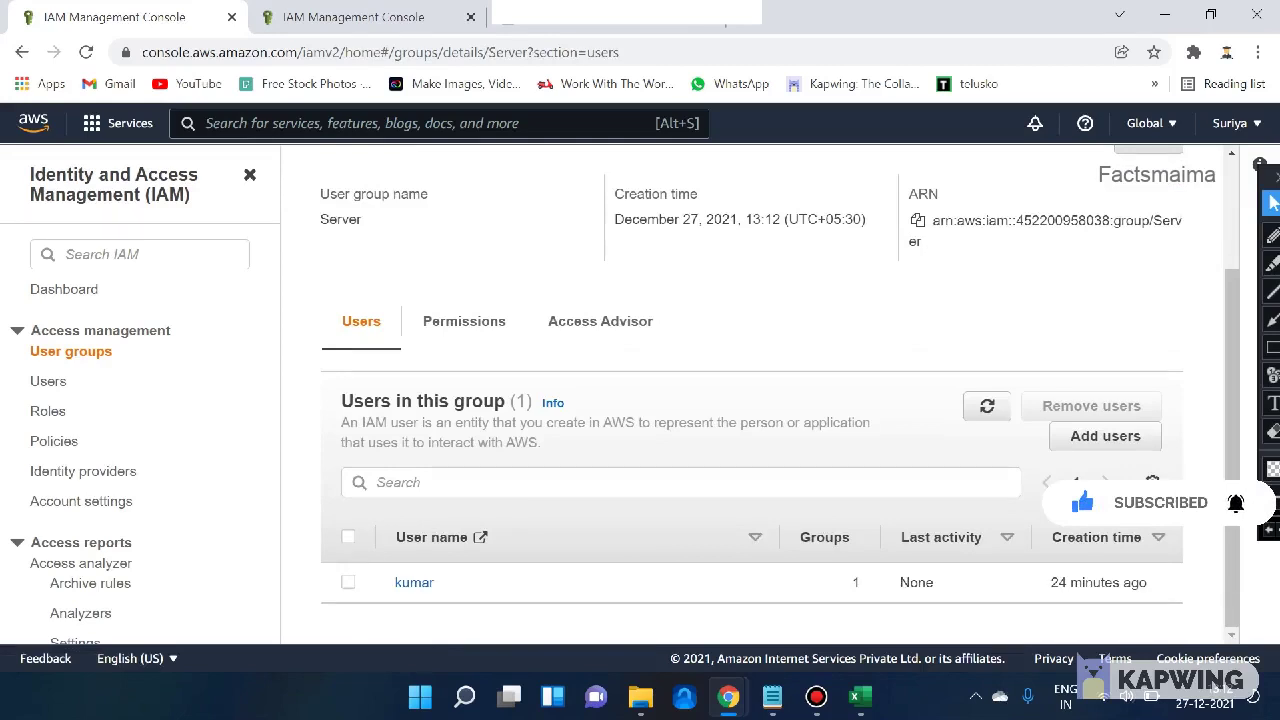
{"action": "left_click", "coordinate": [464, 321]}
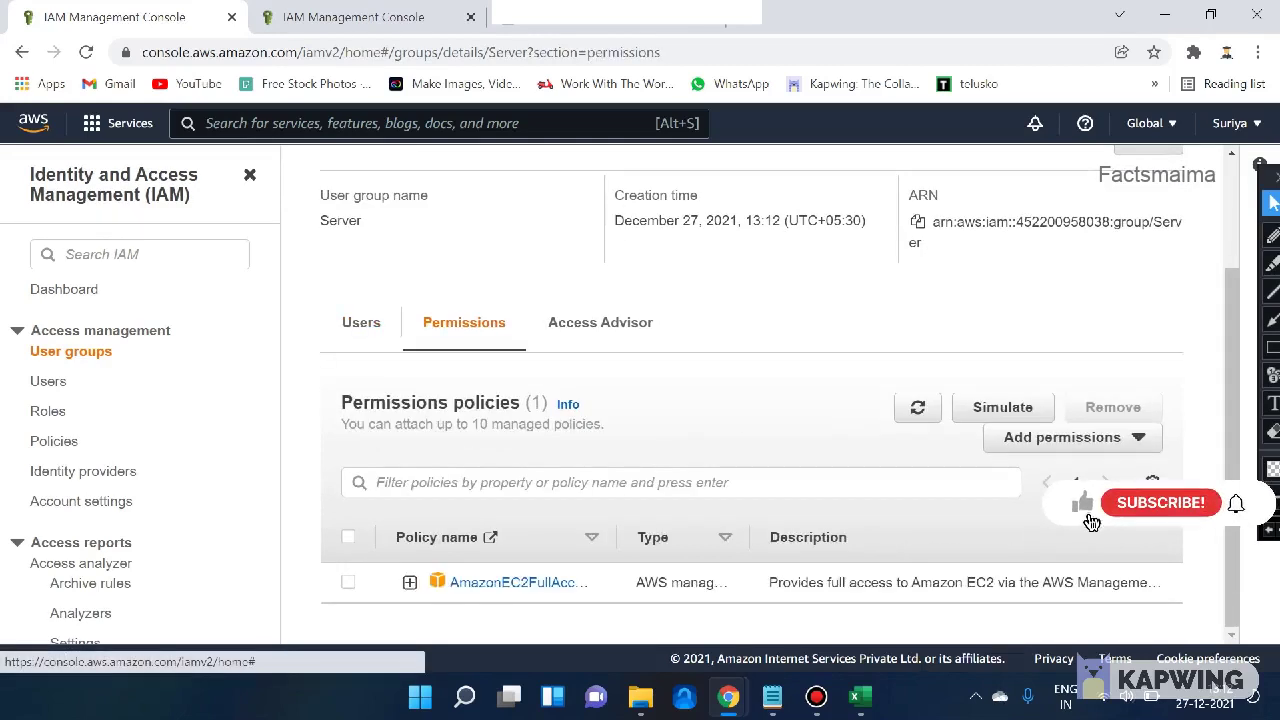
{"action": "left_click", "coordinate": [600, 322]}
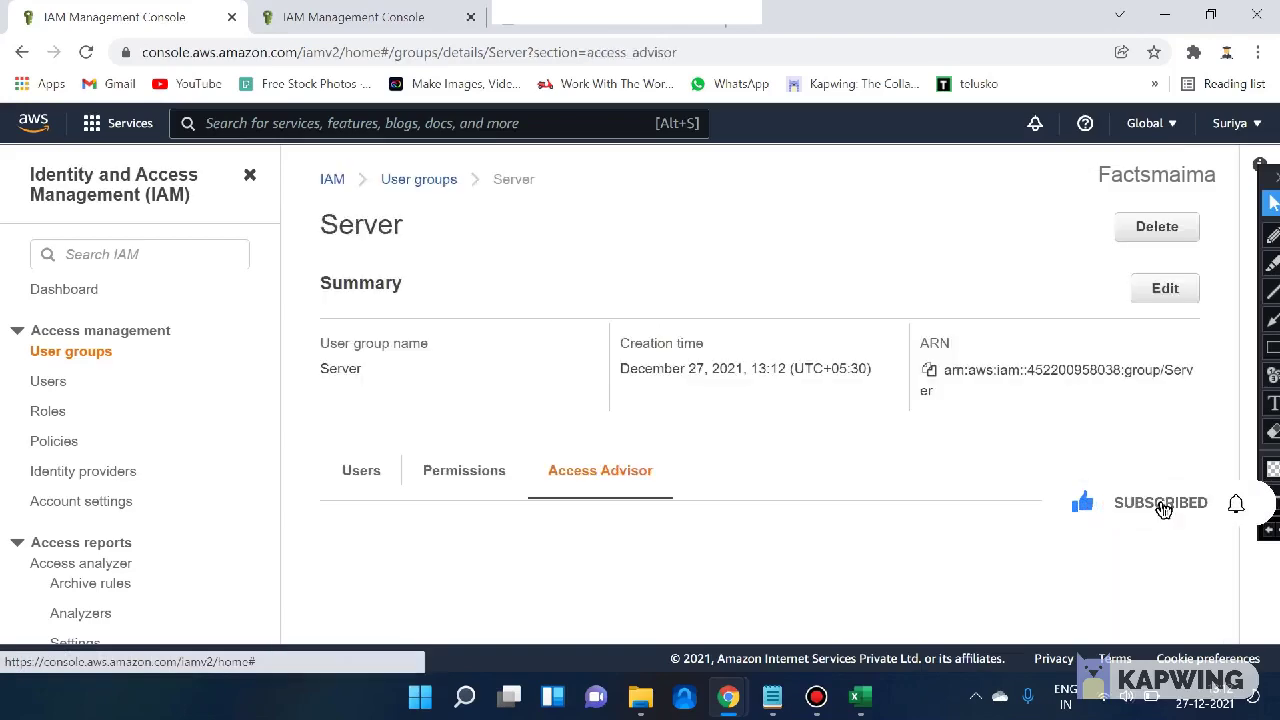
{"action": "scroll", "coordinate": [1238, 507], "scroll_direction": "down", "scroll_amount": 1}
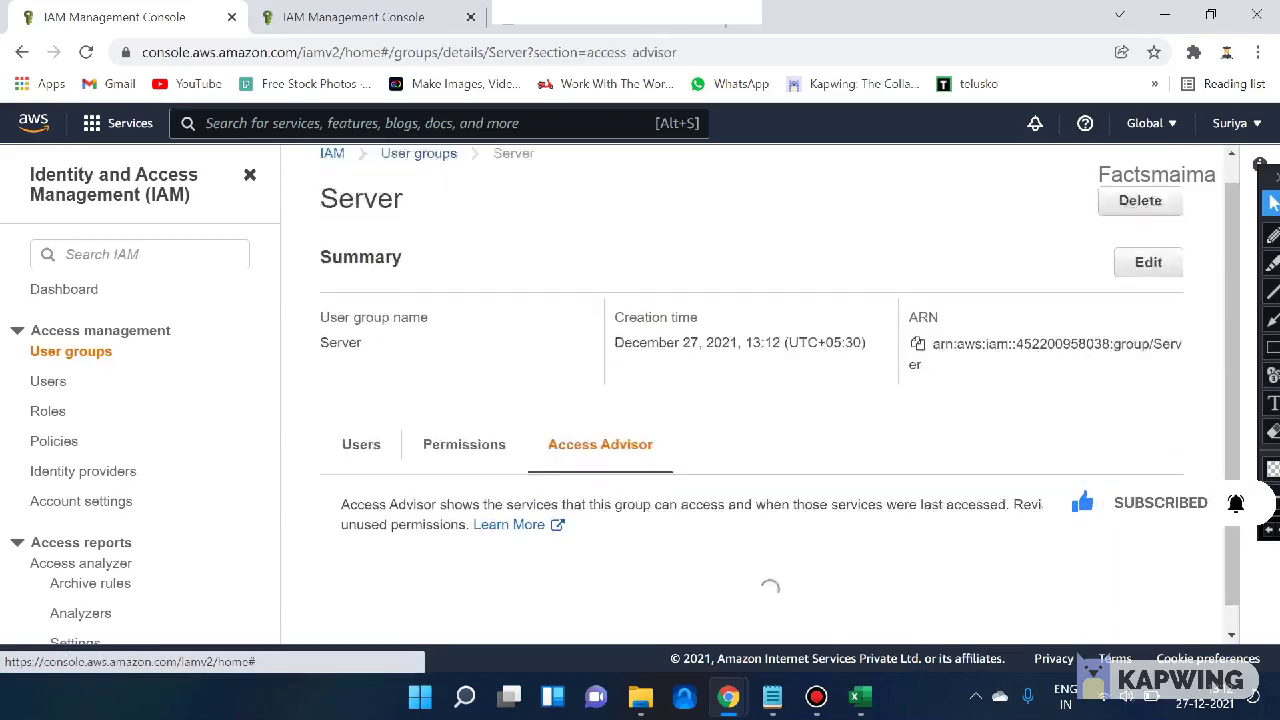
{"action": "left_click", "coordinate": [361, 419]}
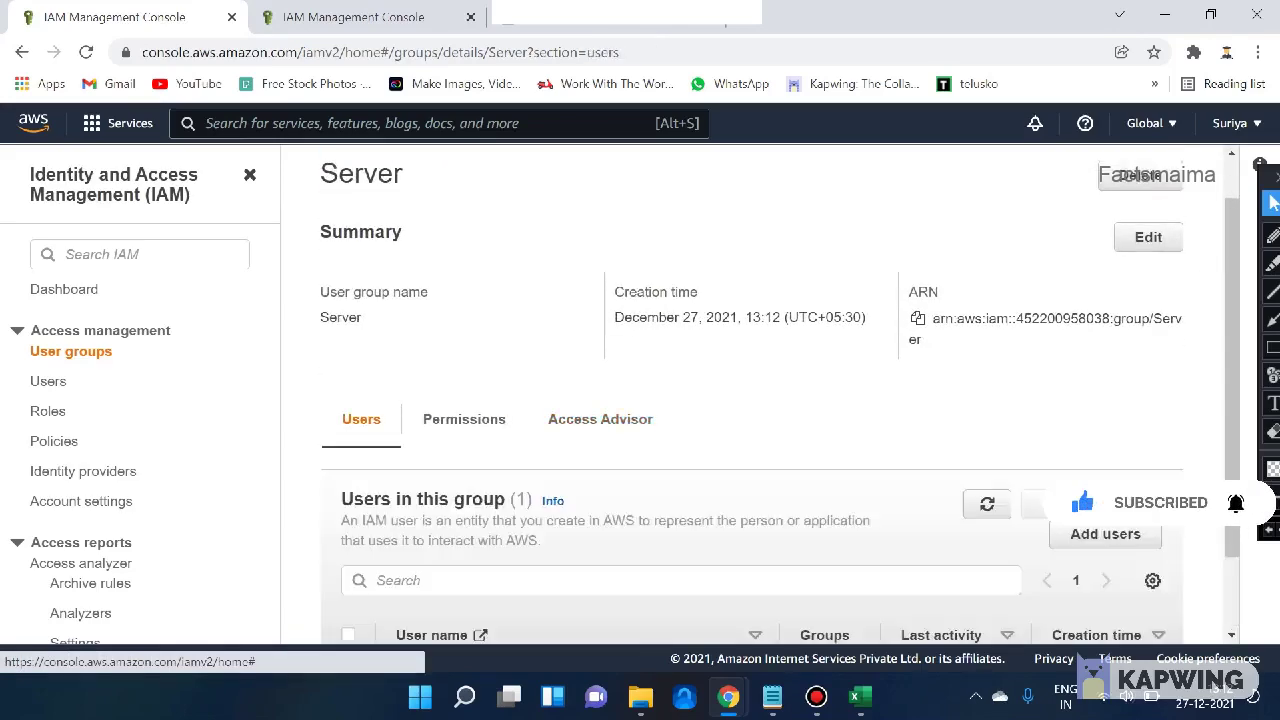
{"action": "scroll", "coordinate": [464, 419], "scroll_direction": "up", "scroll_amount": 1}
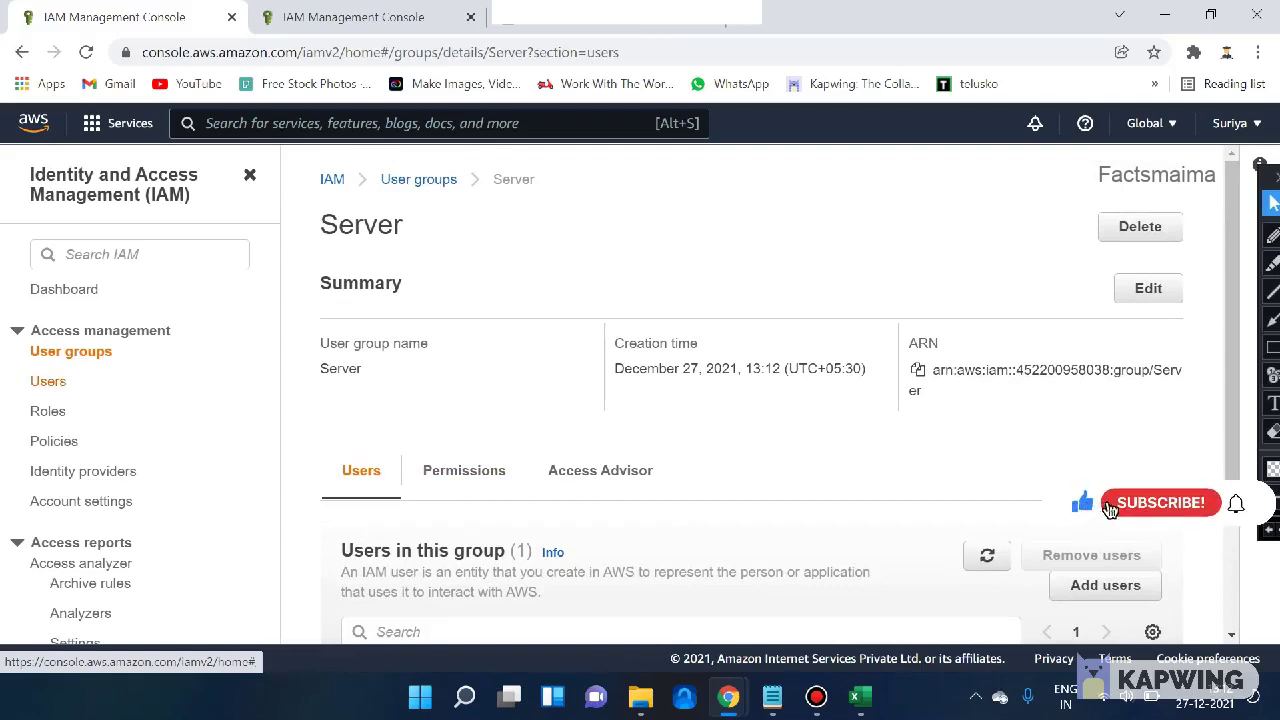
- Browse IAM Roles and Policies, select AWSDirectConnectReadOnlyAccess, then begin creating a new policy
{"action": "left_click", "coordinate": [48, 411]}
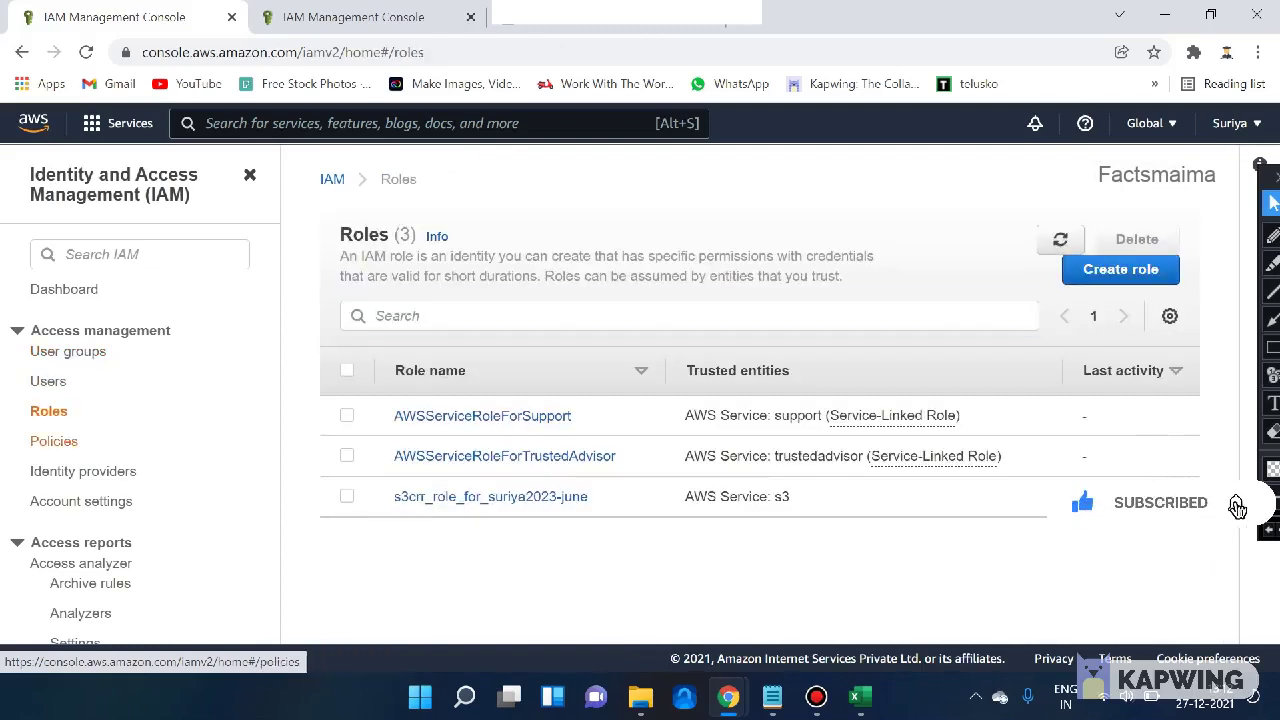
{"action": "left_click", "coordinate": [53, 441]}
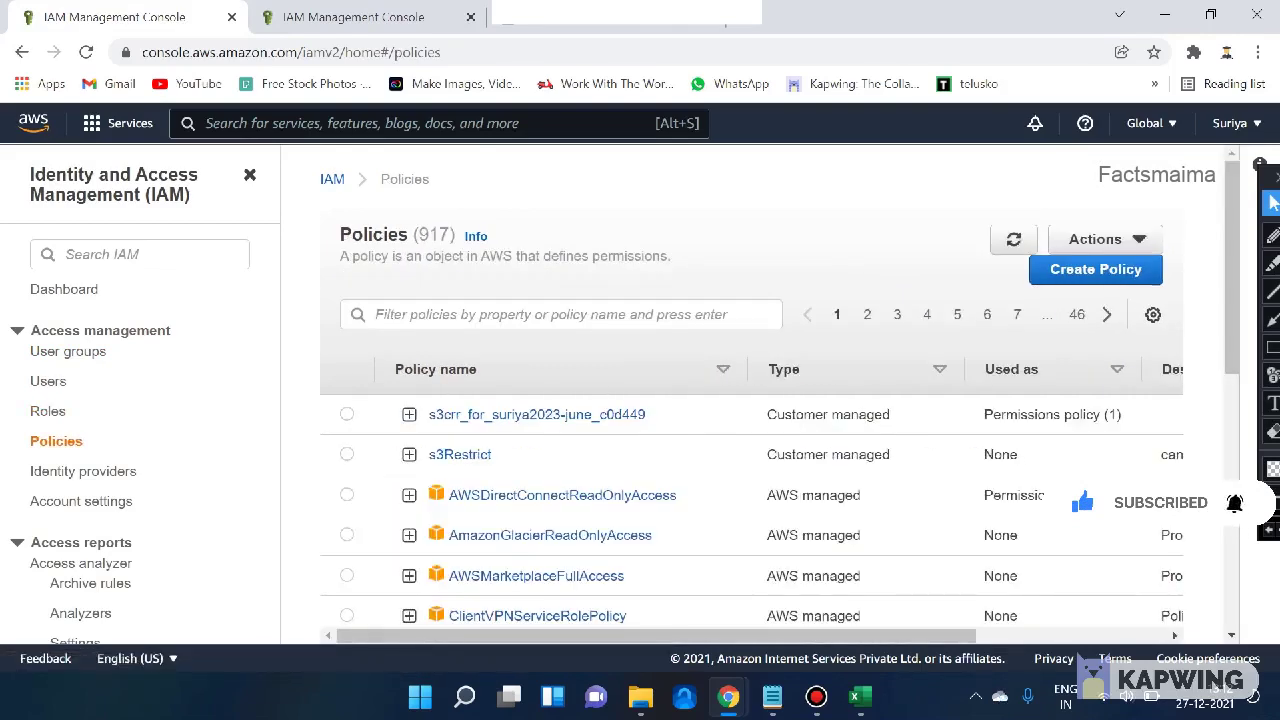
{"action": "scroll", "coordinate": [1087, 507], "scroll_direction": "down", "scroll_amount": 5}
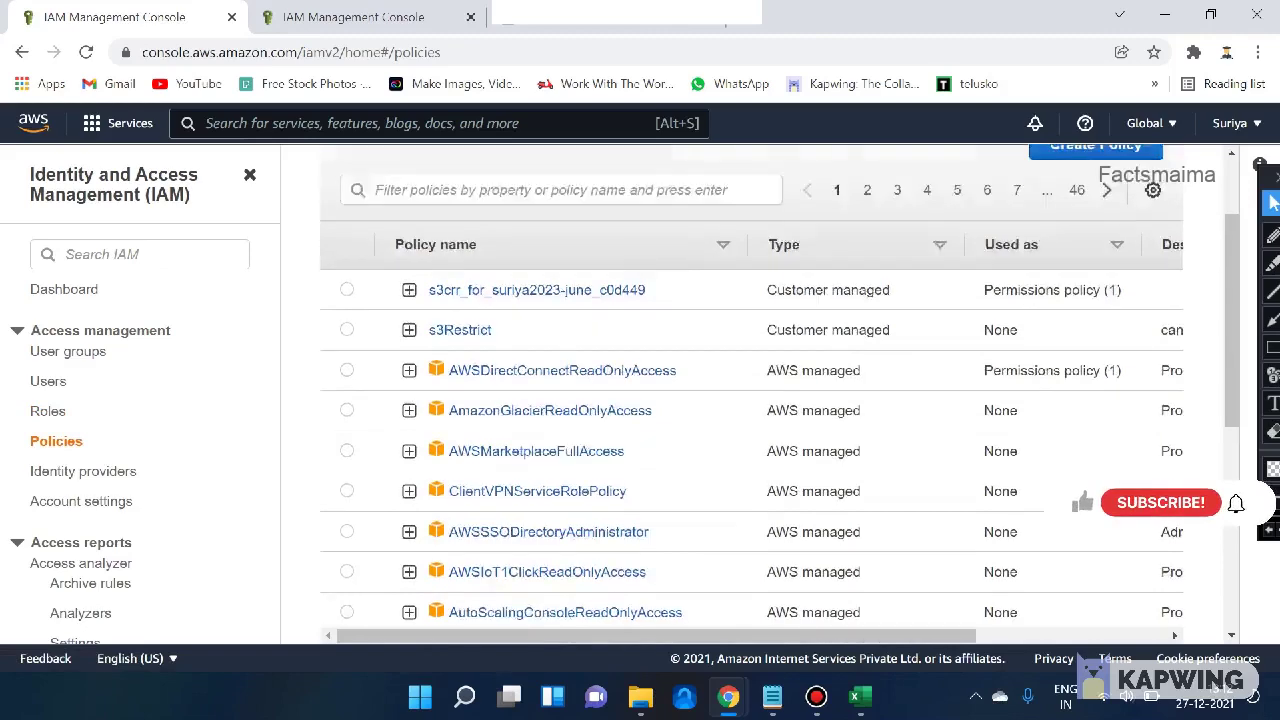
{"action": "scroll", "coordinate": [523, 384], "scroll_direction": "up", "scroll_amount": 1}
{"action": "scroll", "coordinate": [523, 384], "scroll_direction": "down", "scroll_amount": 2}
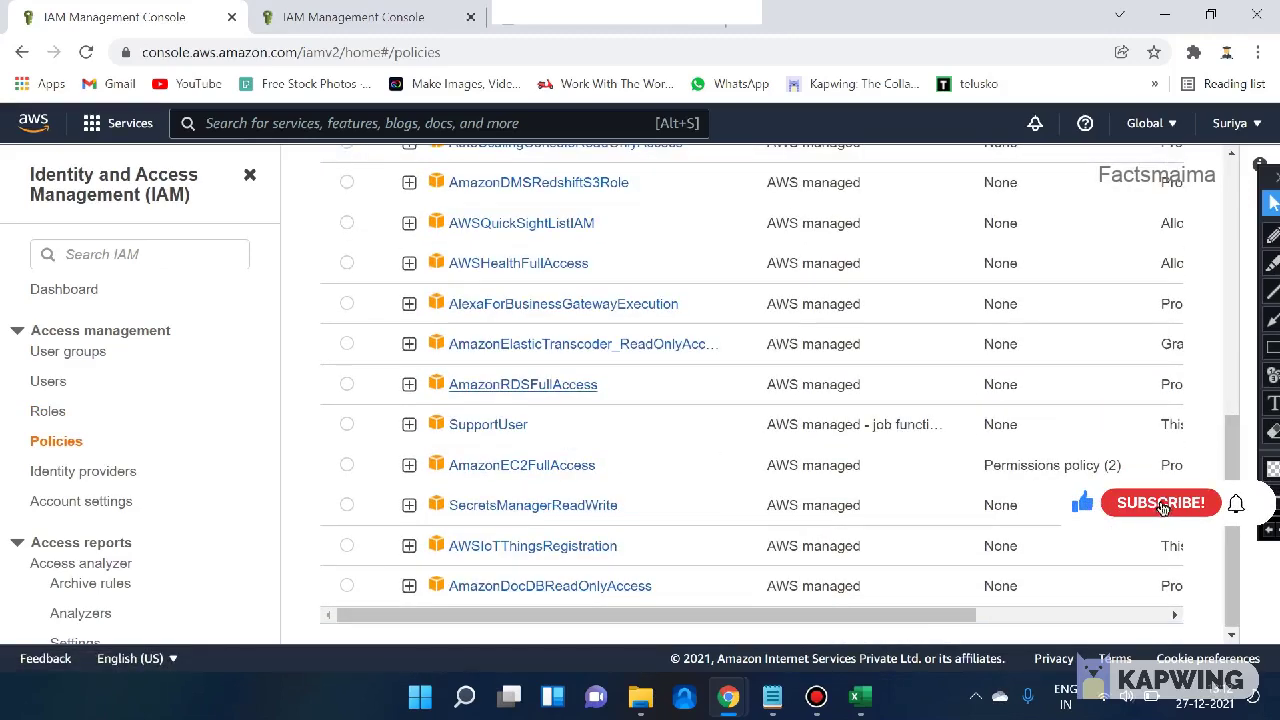
{"action": "scroll", "coordinate": [523, 384], "scroll_direction": "up", "scroll_amount": 10}
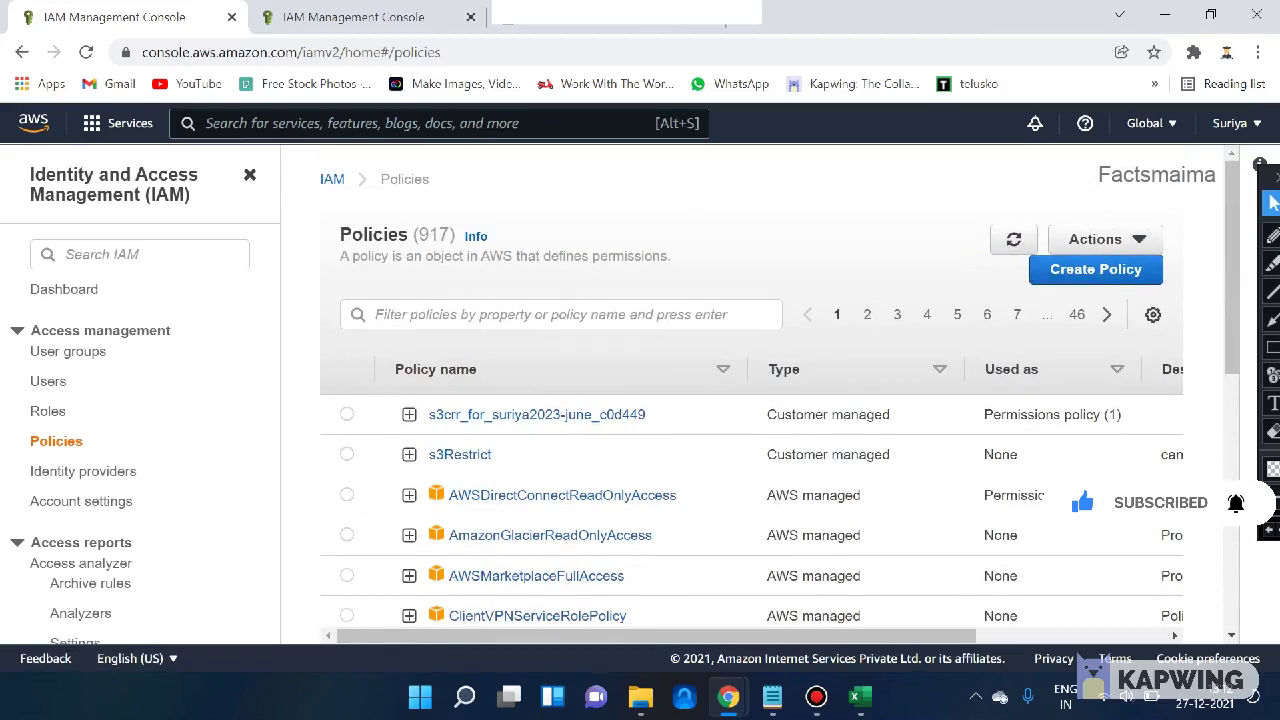
{"action": "left_click", "coordinate": [346, 494]}
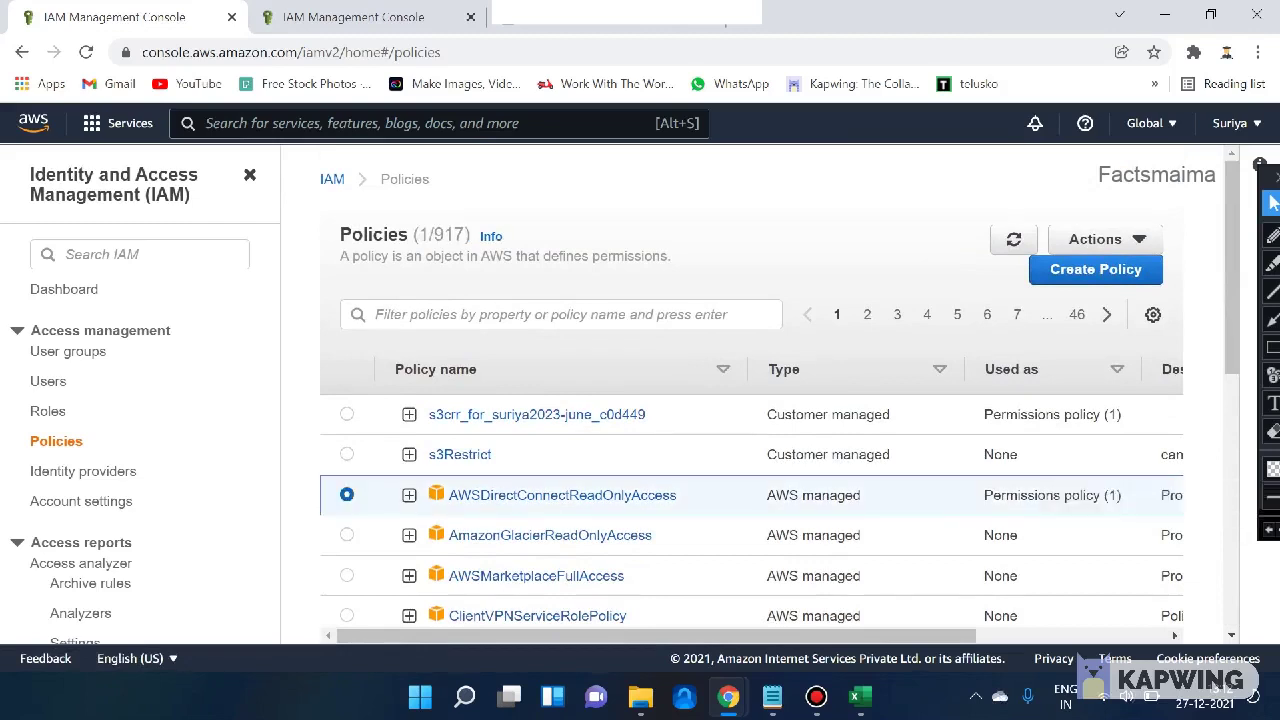
{"action": "left_click", "coordinate": [1095, 269]}
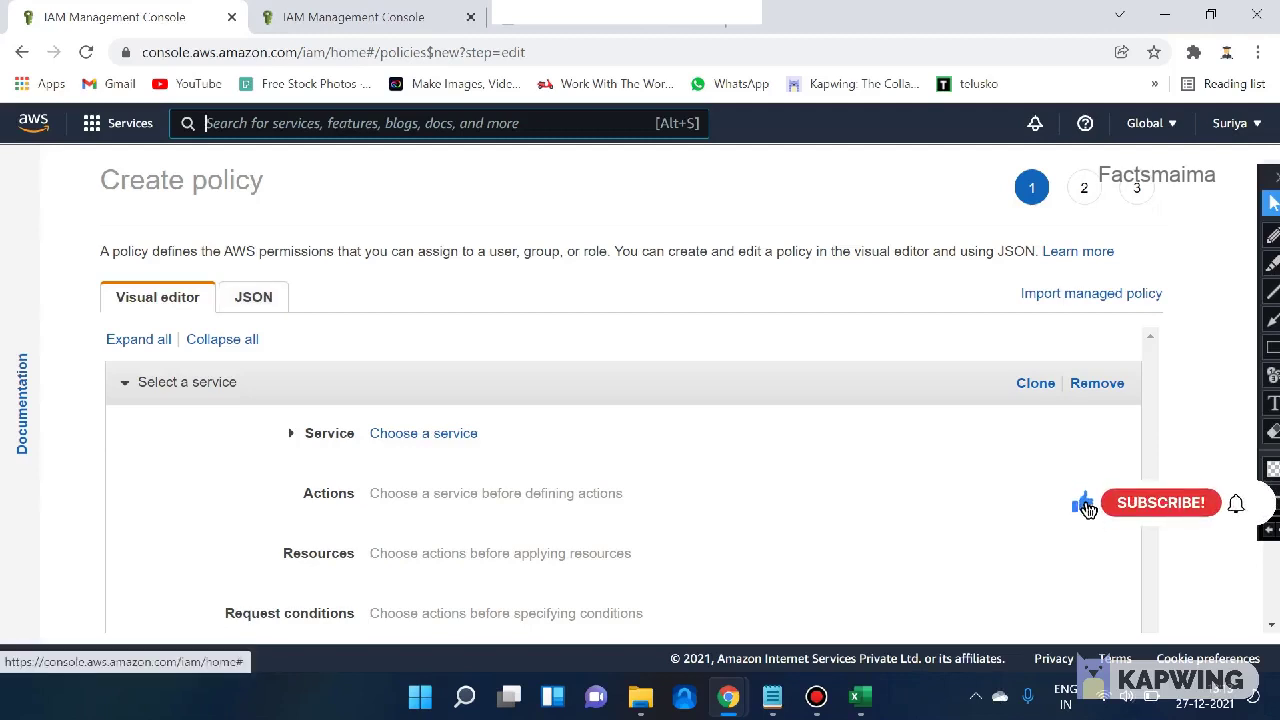
- Preview the empty policy as JSON, then return to the visual editor
{"action": "left_click", "coordinate": [253, 297]}
{"action": "left_click_drag", "start_coordinate": [163, 406], "coordinate": [153, 348]}
{"action": "left_click", "coordinate": [162, 404]}
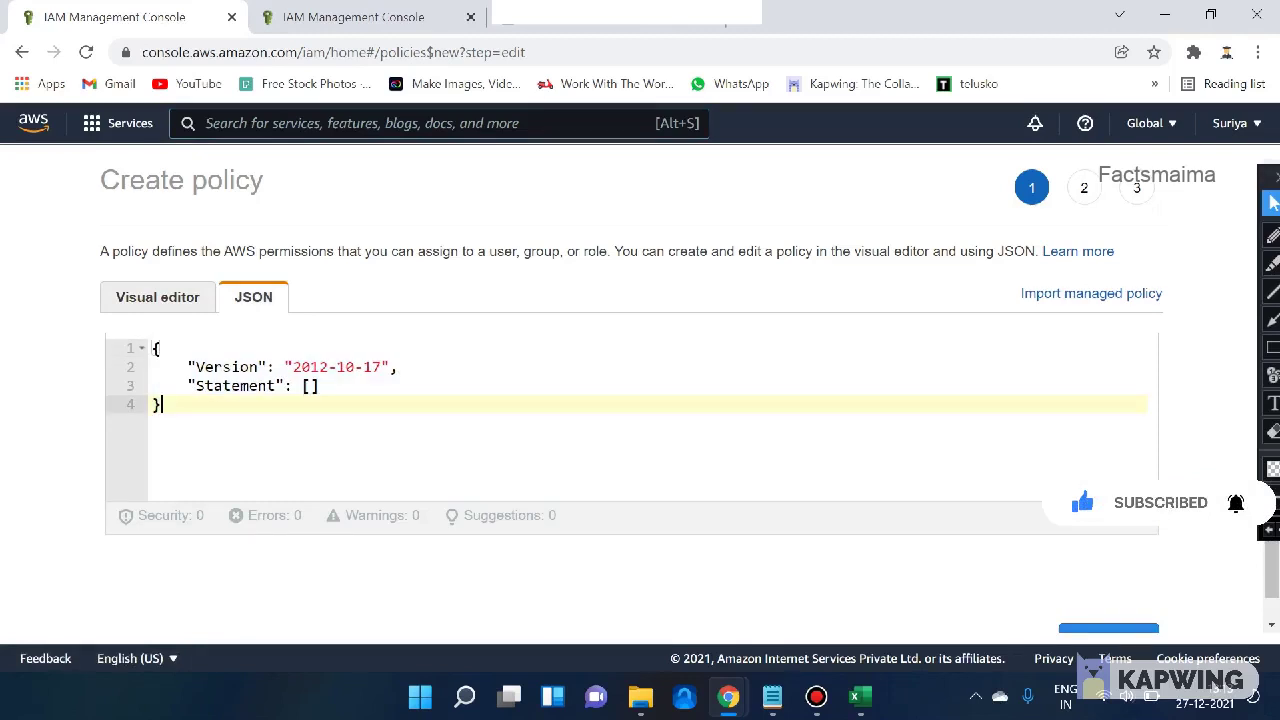
{"action": "left_click", "coordinate": [157, 297]}
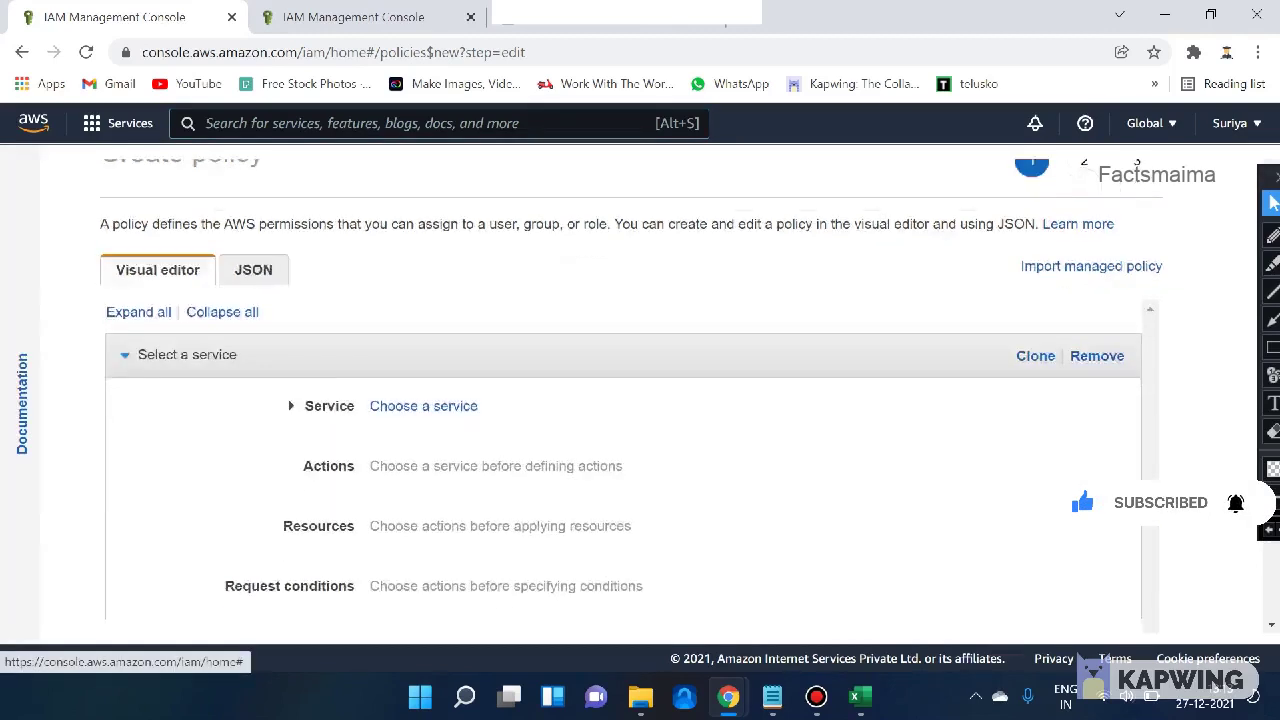
{"action": "scroll", "coordinate": [157, 297], "scroll_direction": "down", "scroll_amount": 2}
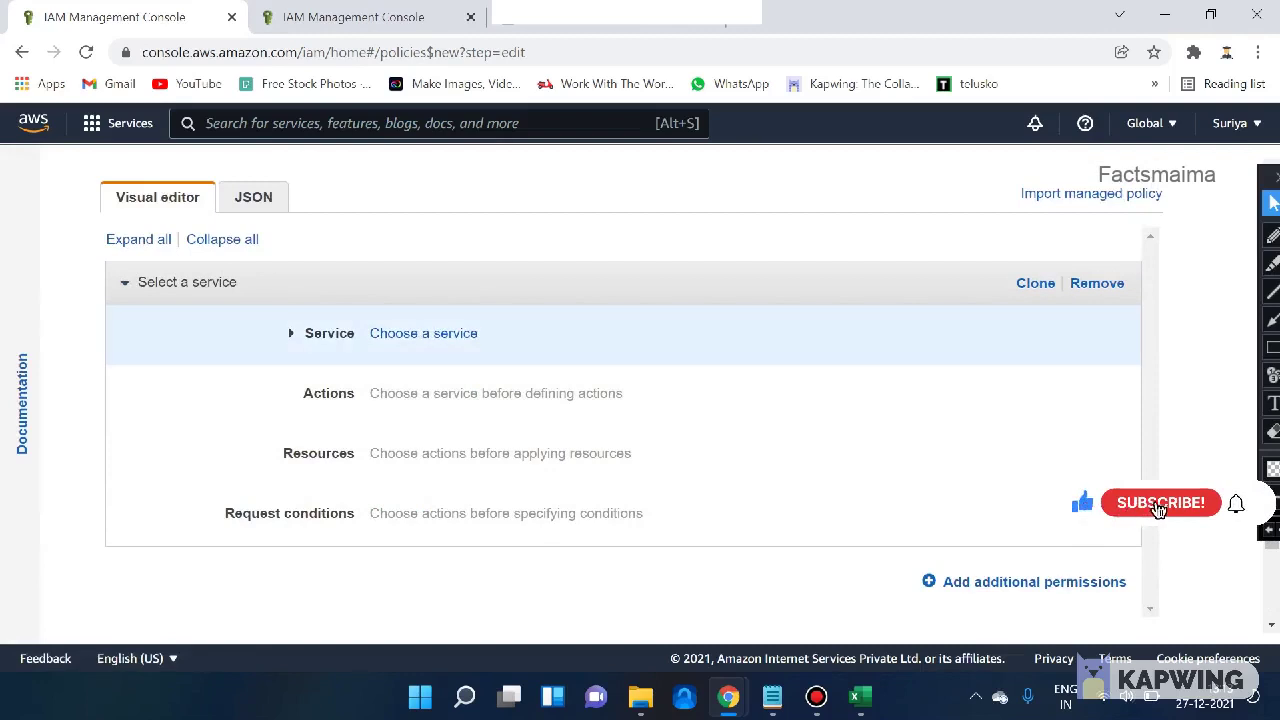
- Choose S3 as the policy's service by searching 's3'
{"action": "left_click", "coordinate": [423, 333]}
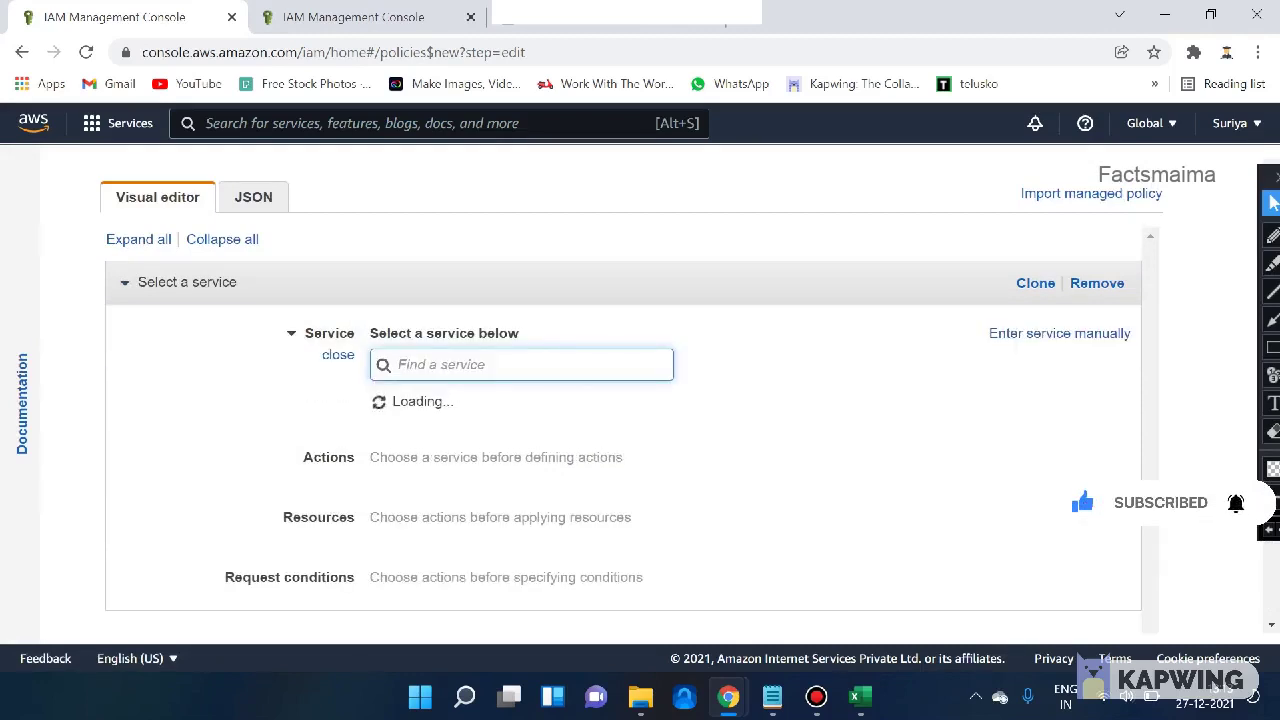
{"action": "type", "text": "s3"}
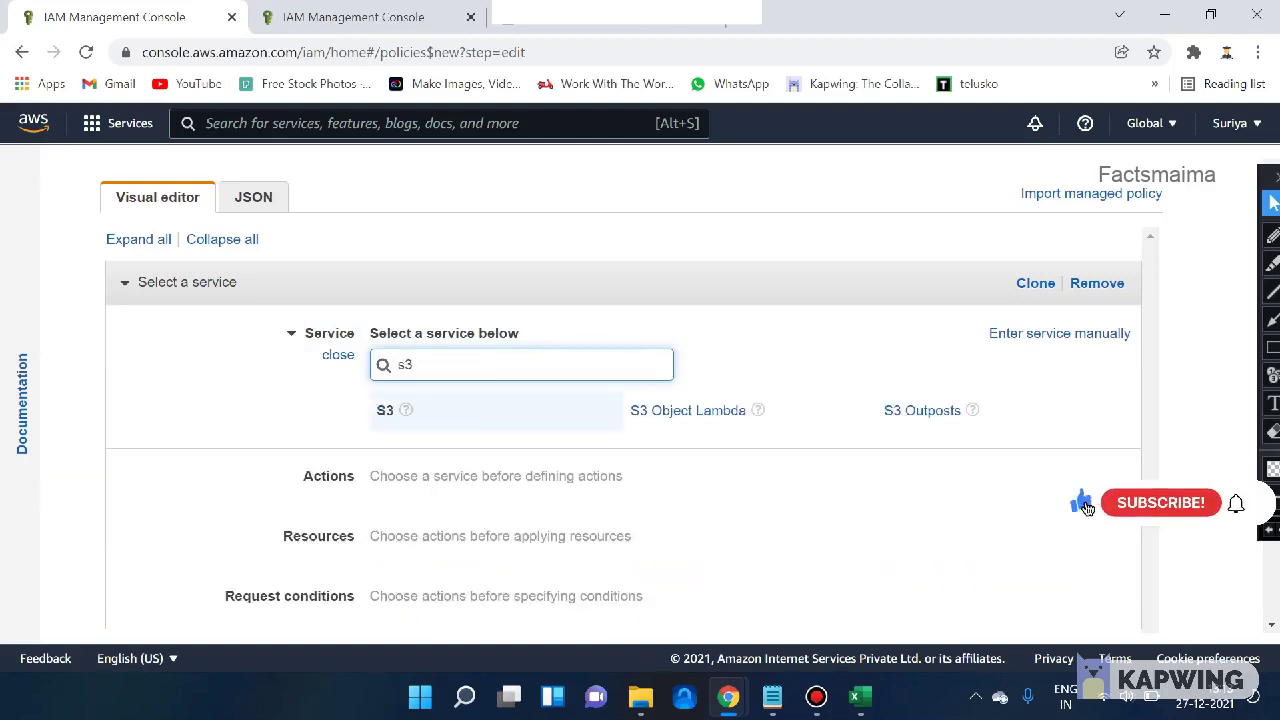
{"action": "key", "text": "Return"}
{"action": "scroll", "coordinate": [620, 400], "scroll_direction": "down", "scroll_amount": 1}
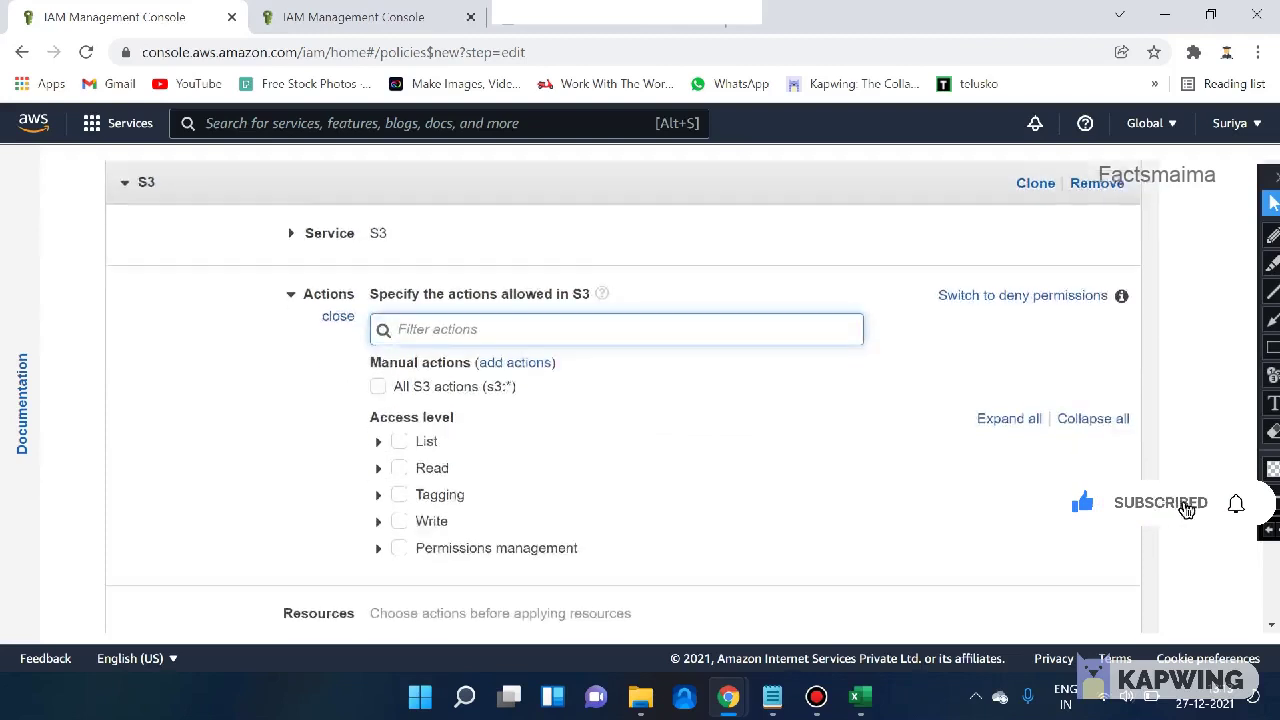
- Toggle All S3 actions off again, then allow all Read actions and expand their list
{"action": "scroll", "coordinate": [620, 400], "scroll_direction": "down", "scroll_amount": 1}
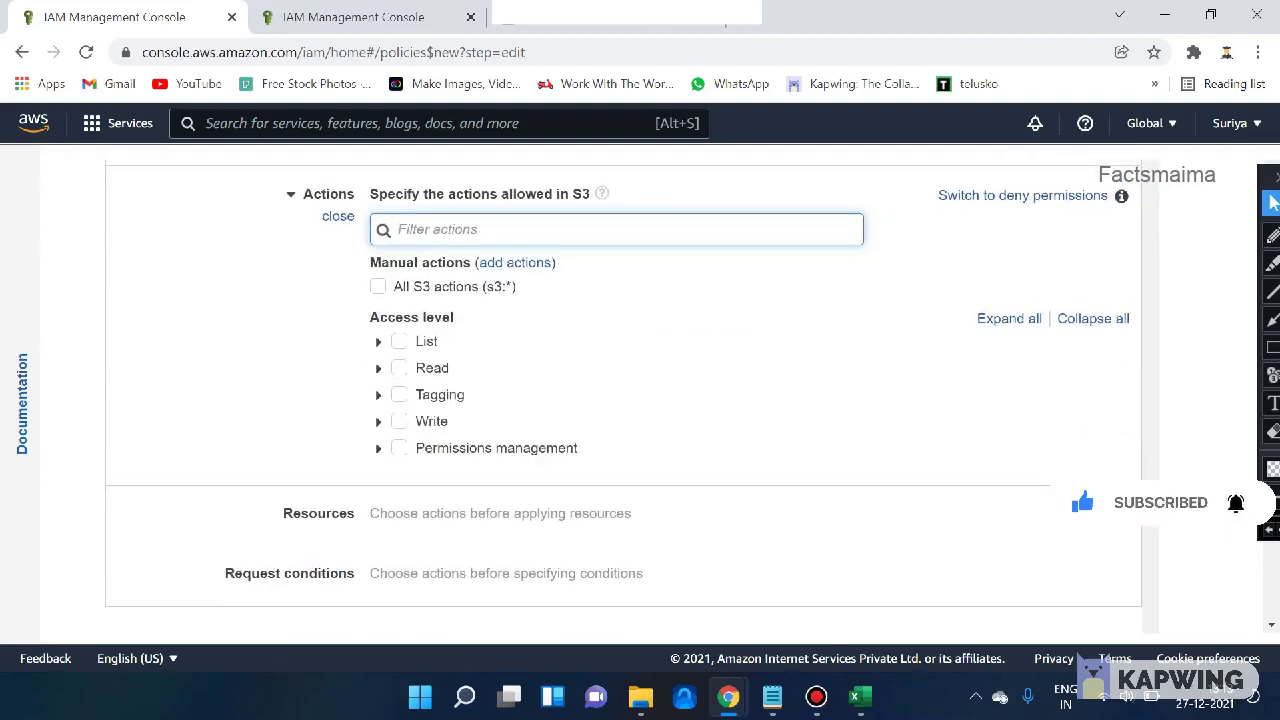
{"action": "left_click", "coordinate": [378, 286]}
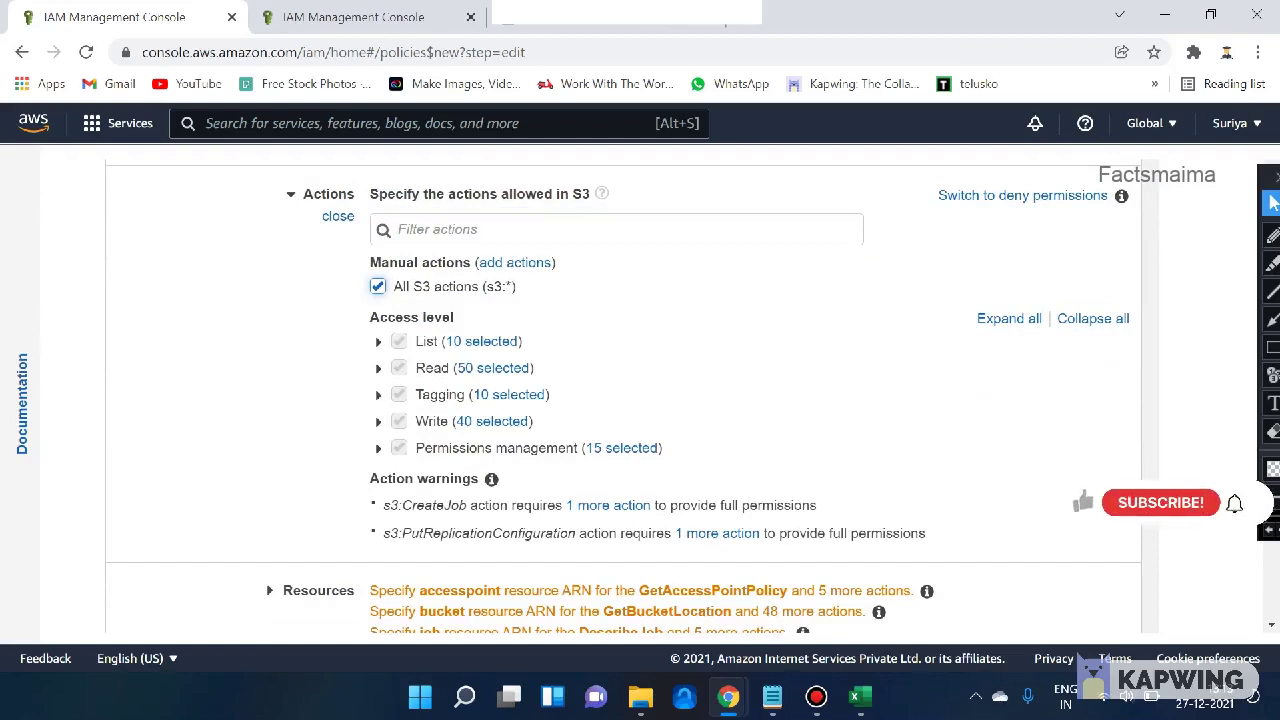
{"action": "key", "text": "space"}
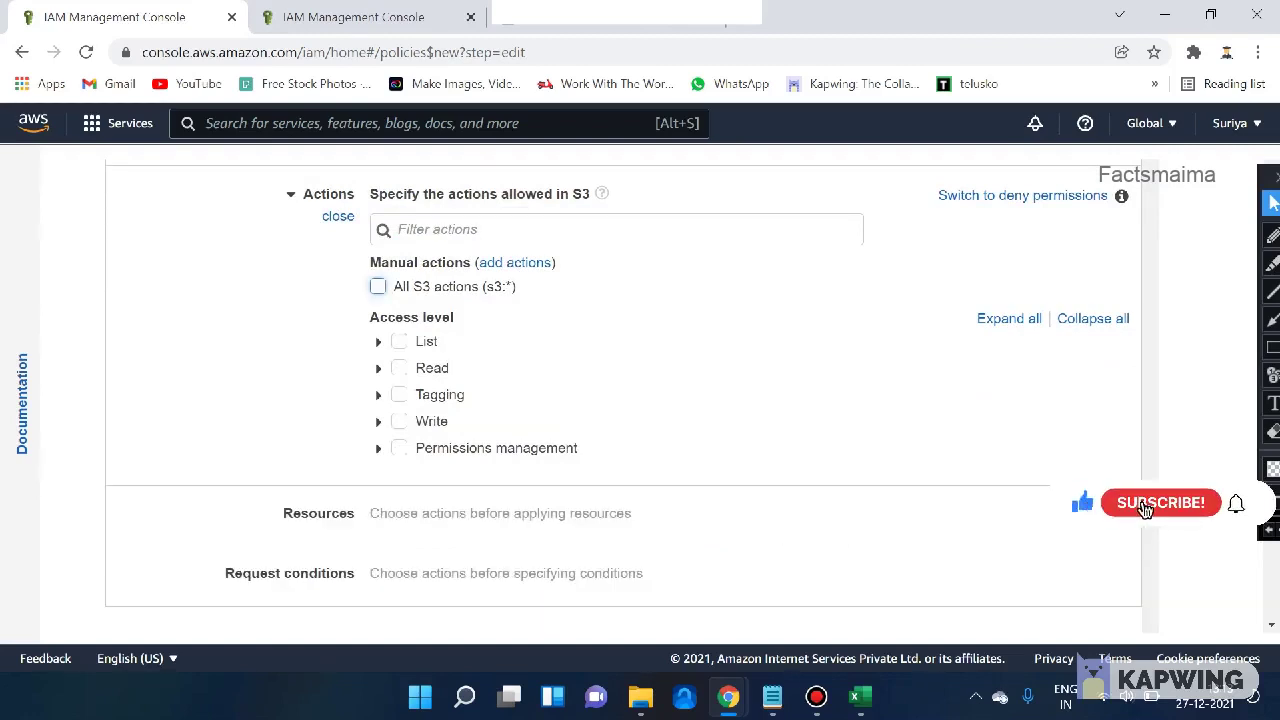
{"action": "left_click", "coordinate": [399, 368]}
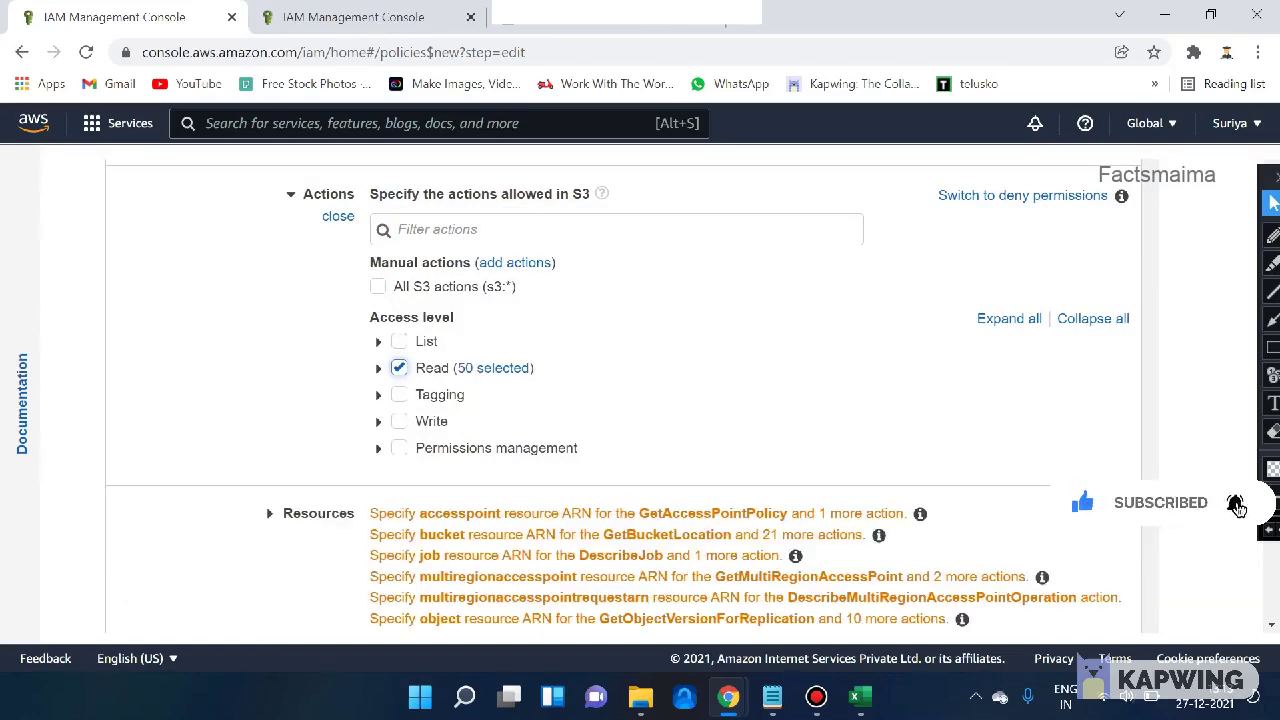
{"action": "left_click", "coordinate": [378, 368]}
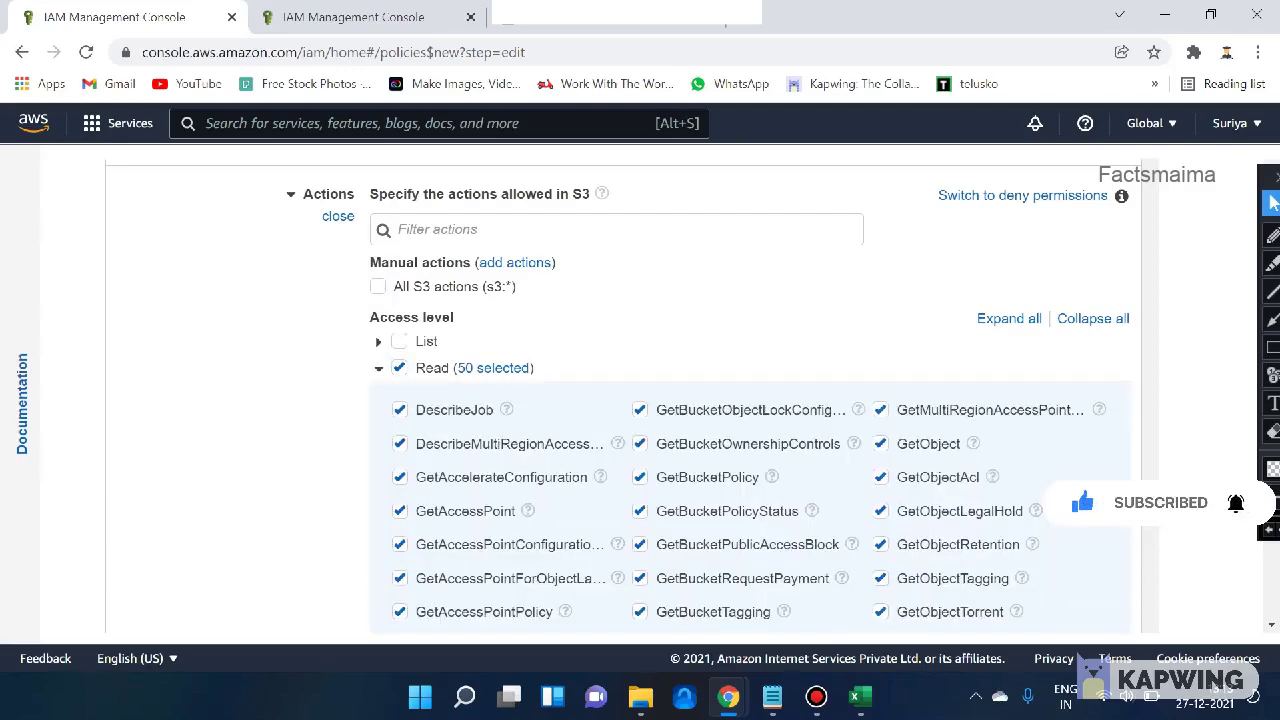
{"action": "scroll", "coordinate": [750, 400], "scroll_direction": "down", "scroll_amount": 2}
{"action": "scroll", "coordinate": [750, 400], "scroll_direction": "up", "scroll_amount": 2}
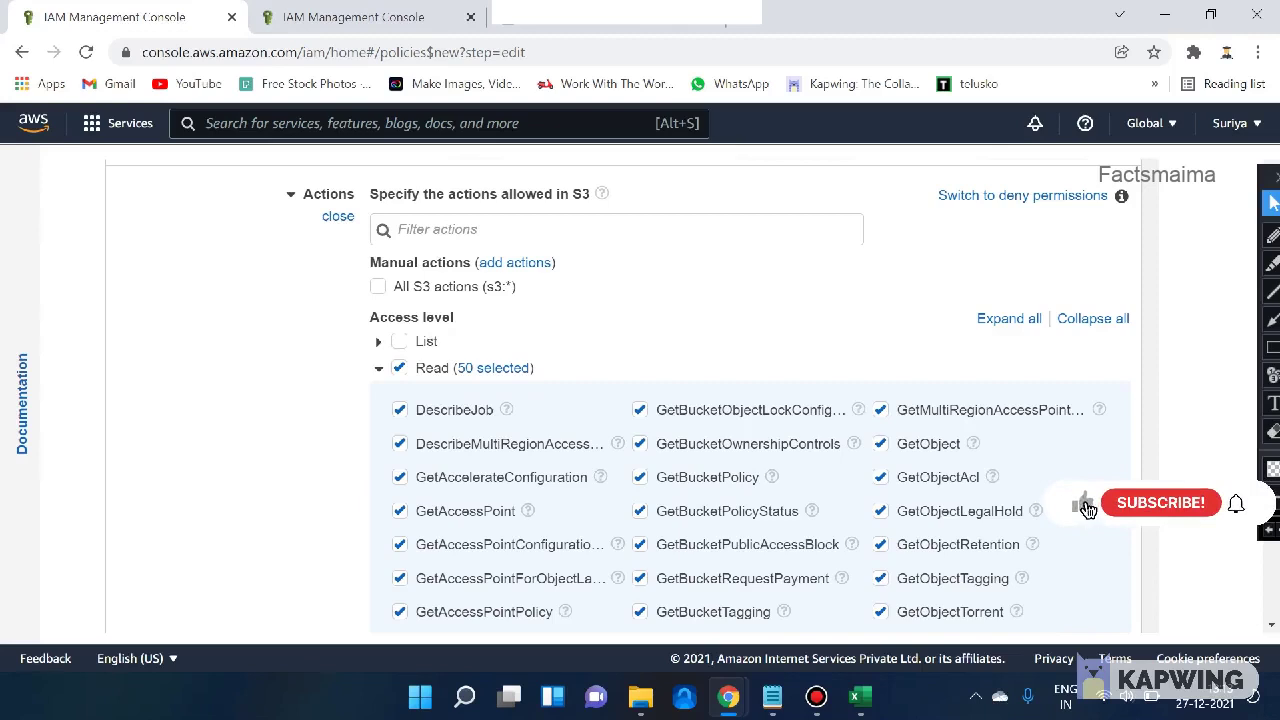
{"action": "left_click", "coordinate": [399, 368]}
{"action": "left_click", "coordinate": [399, 368]}
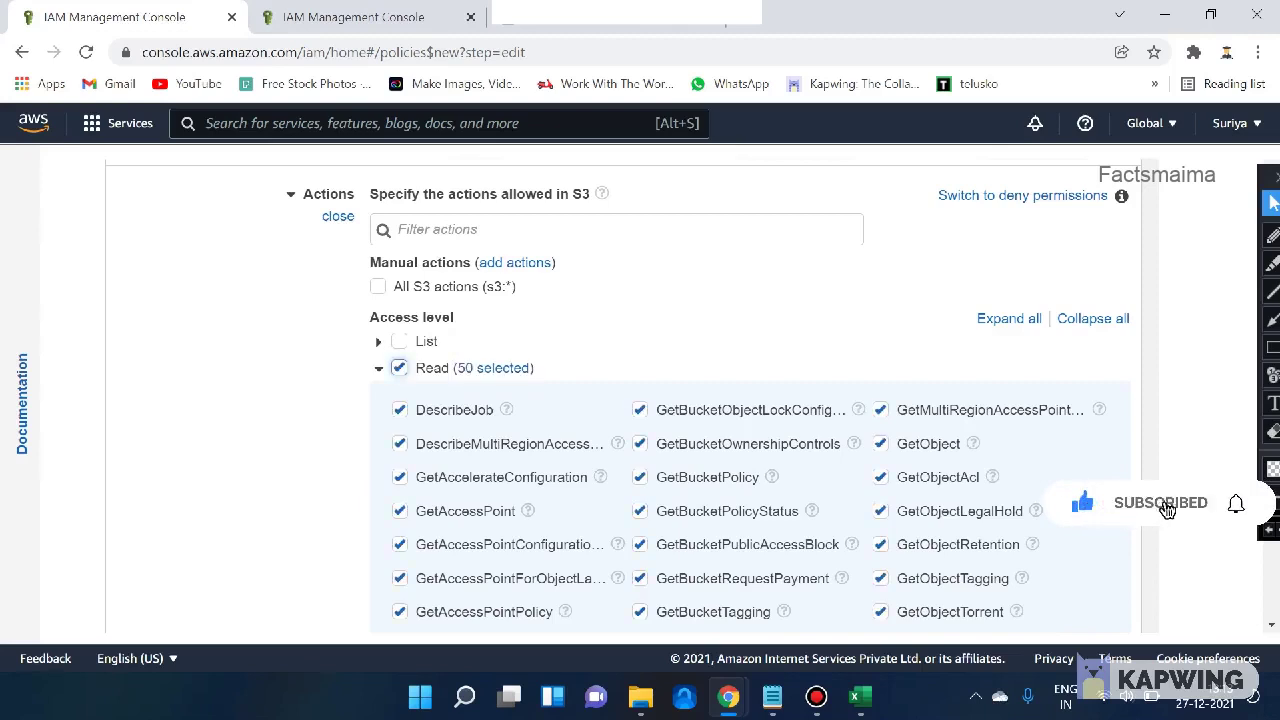
{"action": "scroll", "coordinate": [750, 400], "scroll_direction": "down", "scroll_amount": 1}
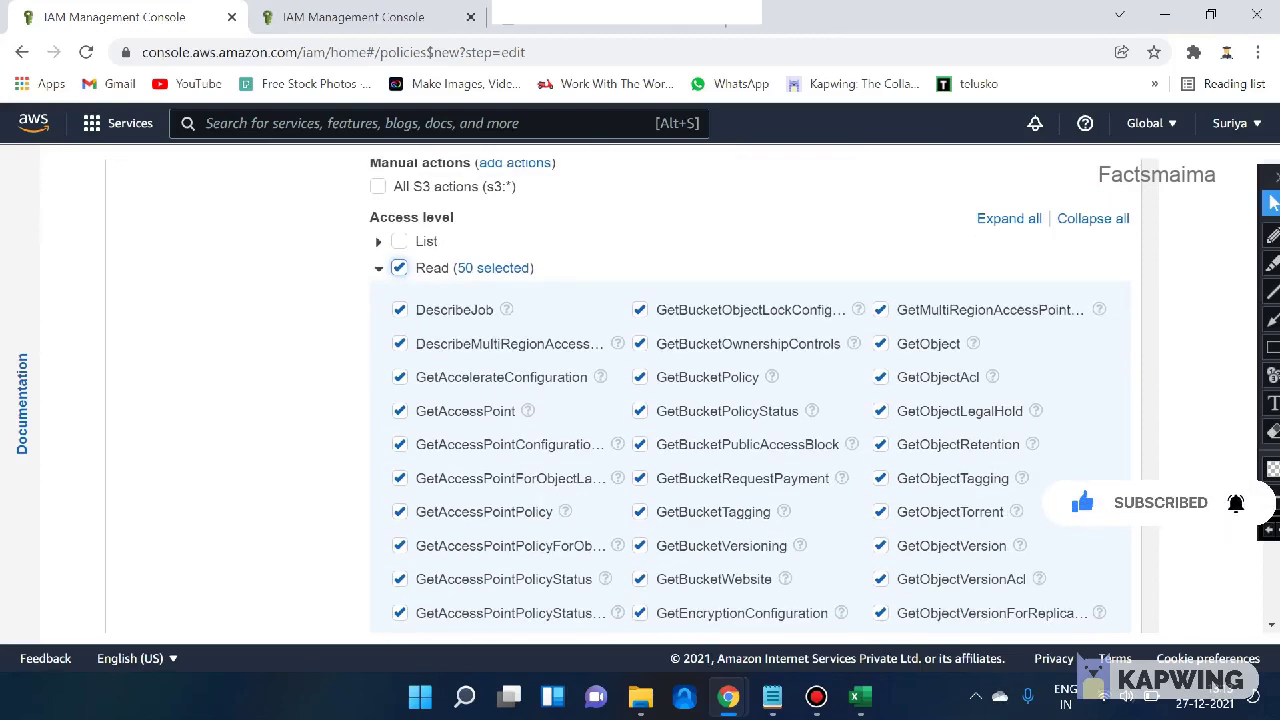
- Uncheck the multi-region describe action, GetBucketRequestPayment and GetBucketWebsite from the Read actions
{"action": "left_click", "coordinate": [399, 343]}
{"action": "scroll", "coordinate": [750, 400], "scroll_direction": "down", "scroll_amount": 4}
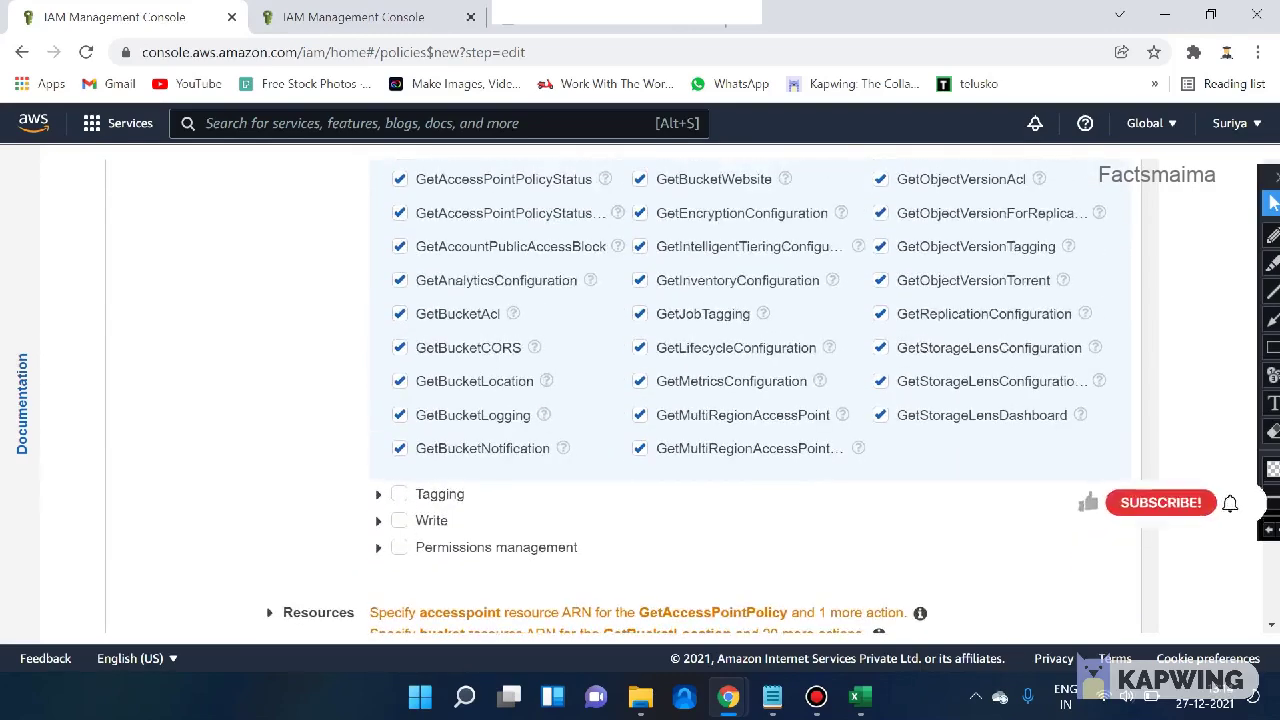
{"action": "scroll", "coordinate": [750, 400], "scroll_direction": "up", "scroll_amount": 3}
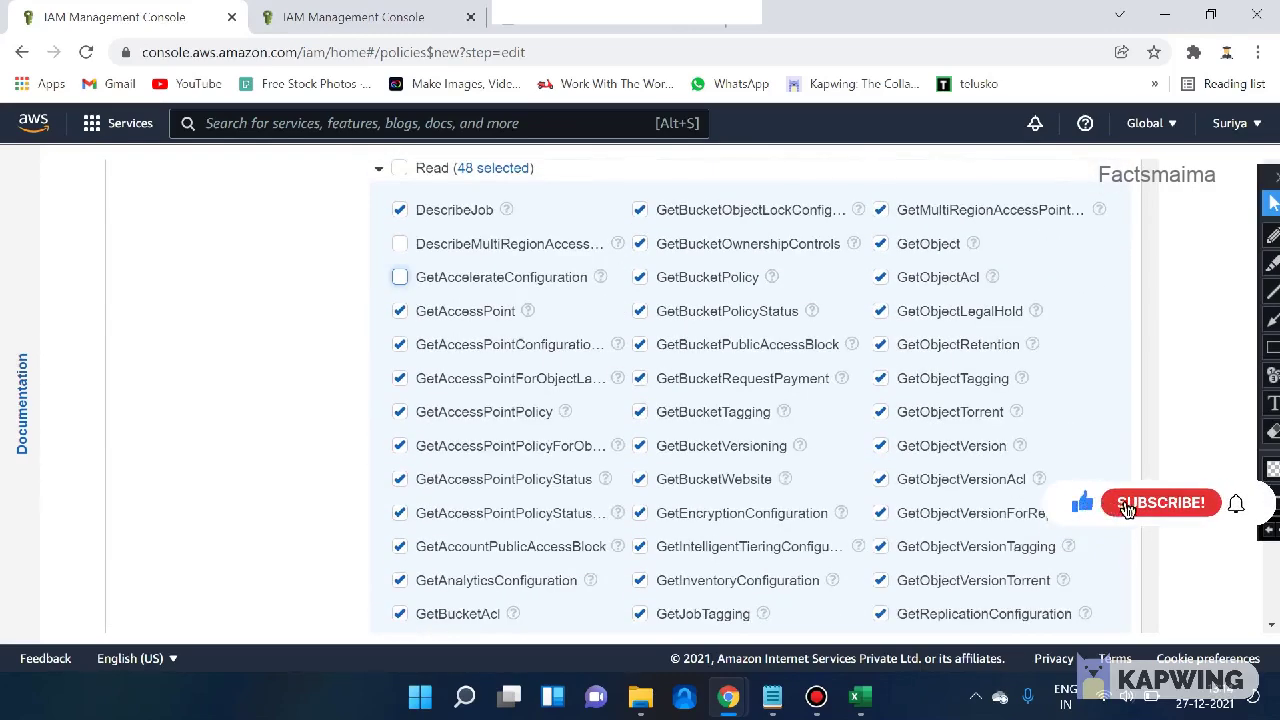
{"action": "left_click", "coordinate": [640, 378]}
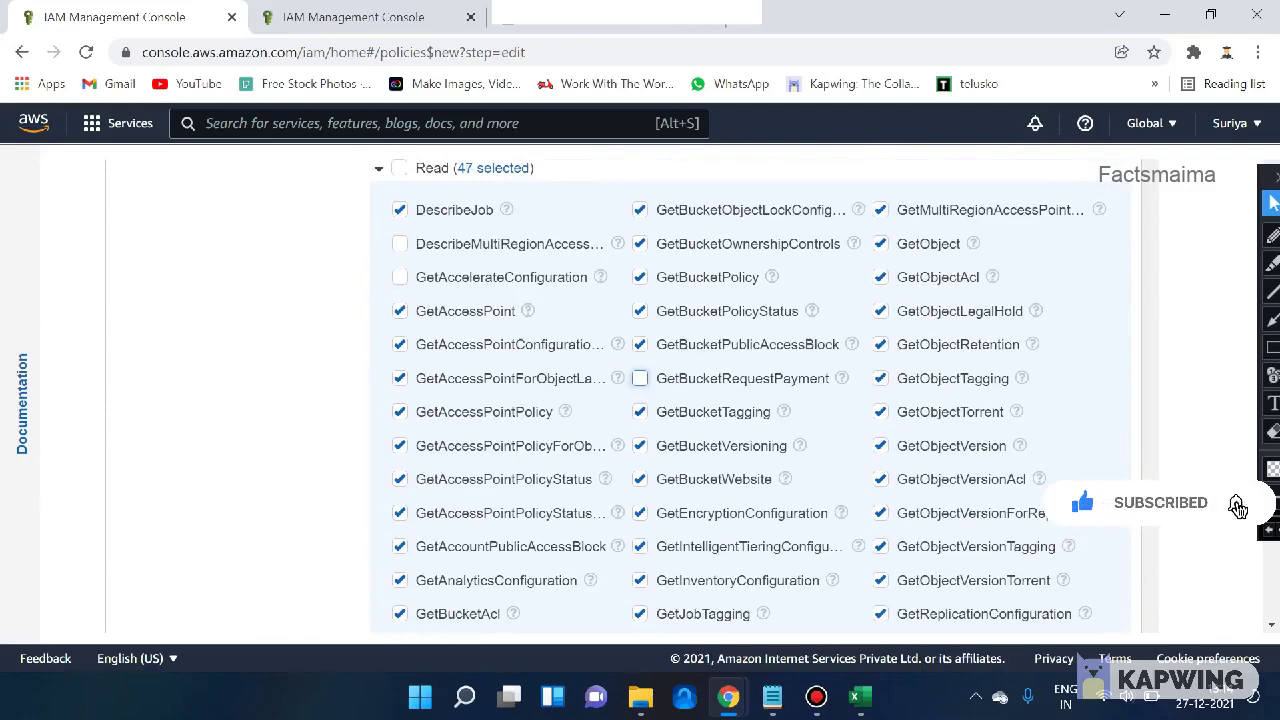
{"action": "left_click", "coordinate": [640, 479]}
{"action": "scroll", "coordinate": [750, 400], "scroll_direction": "down", "scroll_amount": 5}
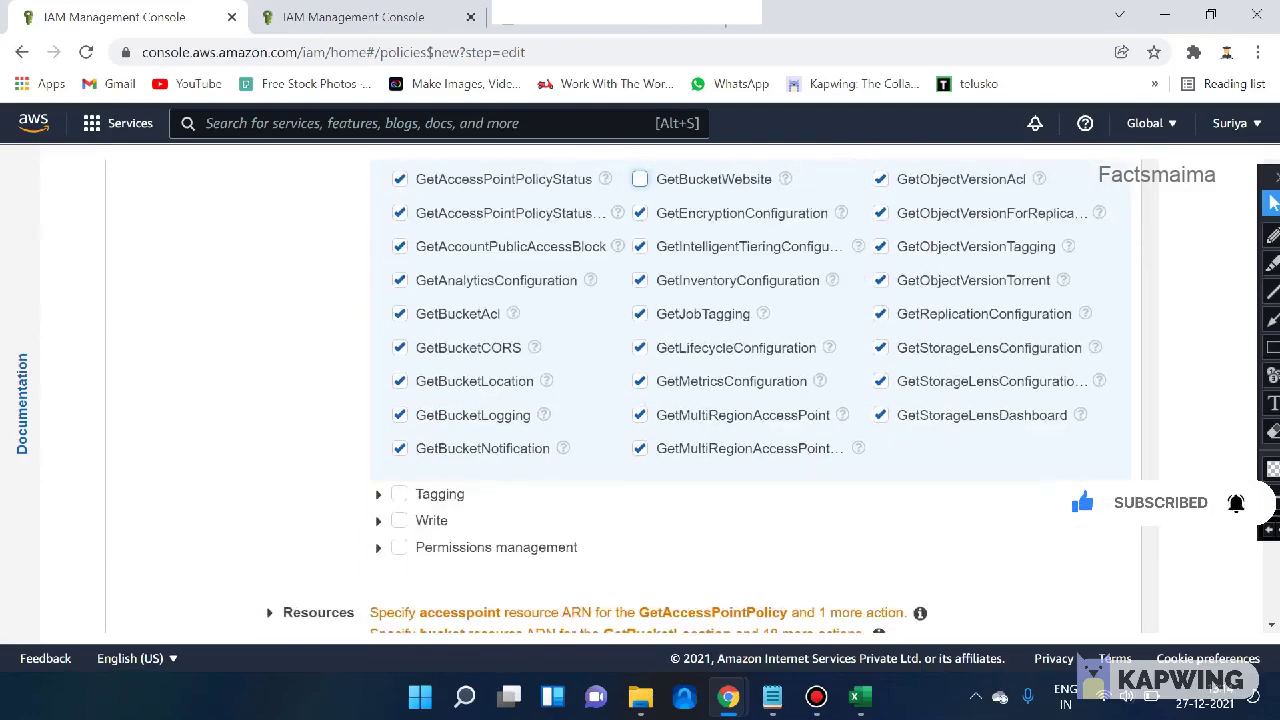
{"action": "scroll", "coordinate": [640, 400], "scroll_direction": "down", "scroll_amount": 2}
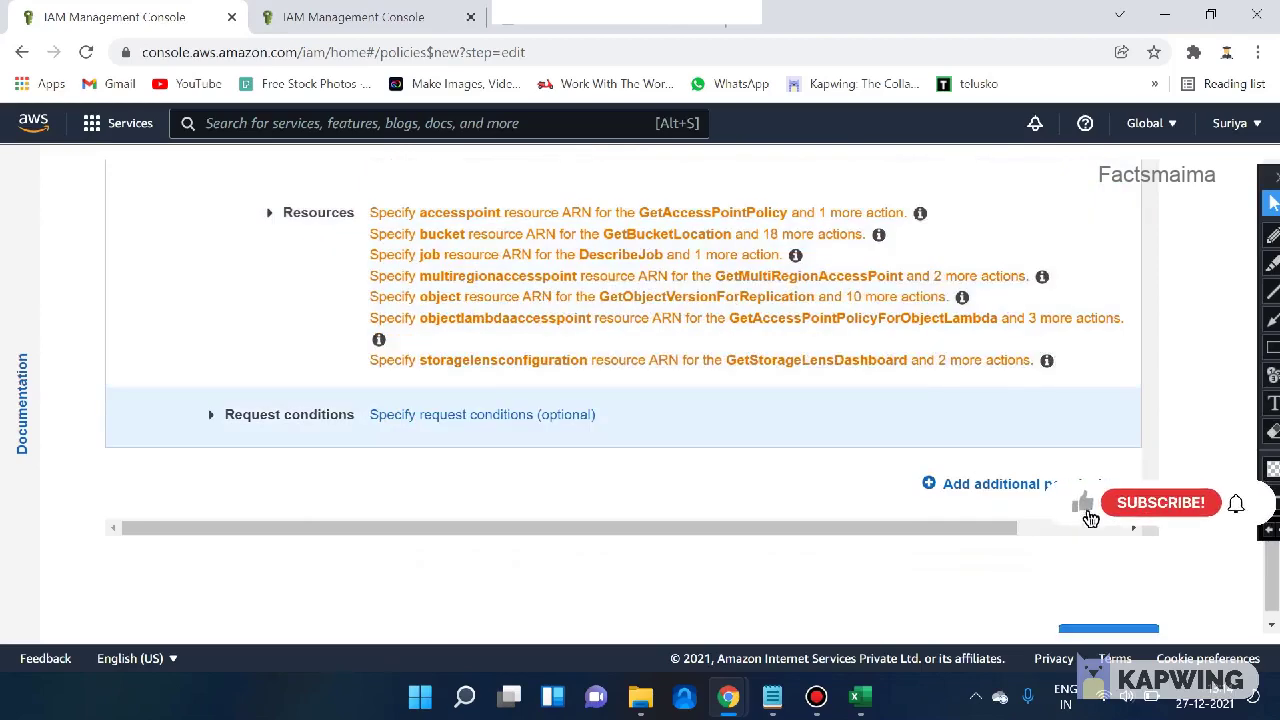
- Add MFA required and Source IP as request conditions on the S3 read policy
{"action": "left_click", "coordinate": [482, 415]}
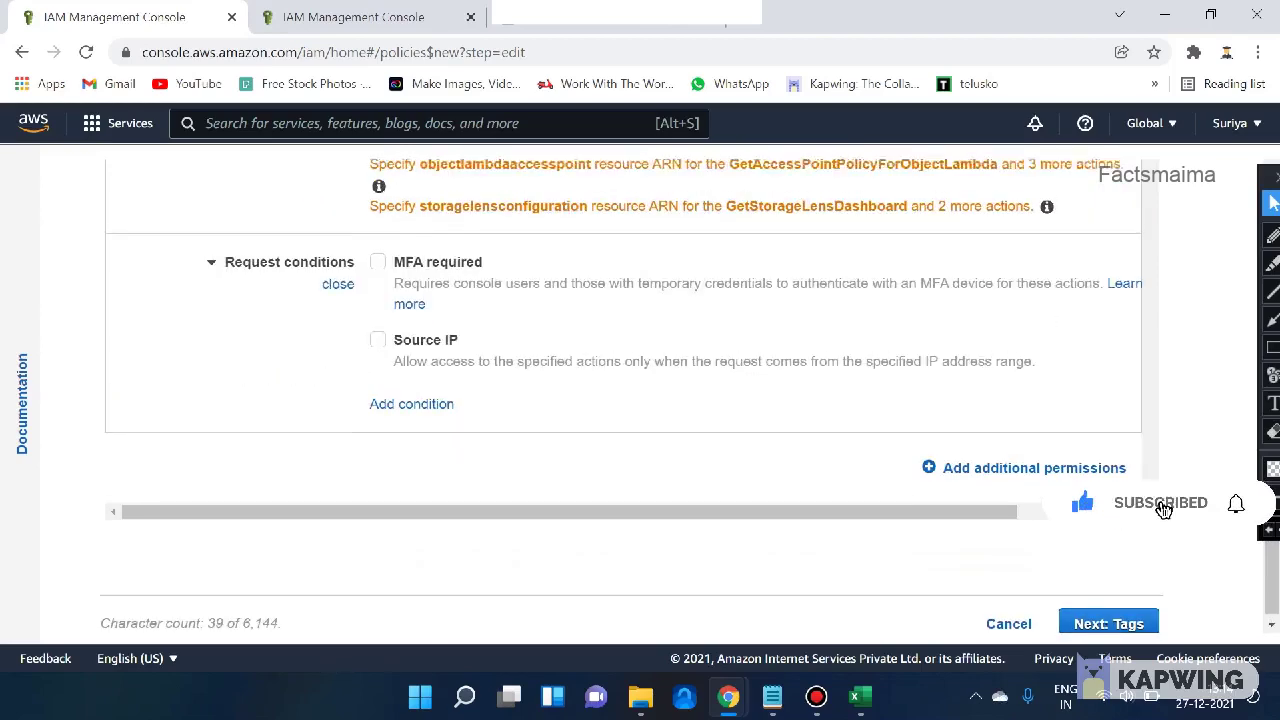
{"action": "scroll", "coordinate": [640, 400], "scroll_direction": "up", "scroll_amount": 1}
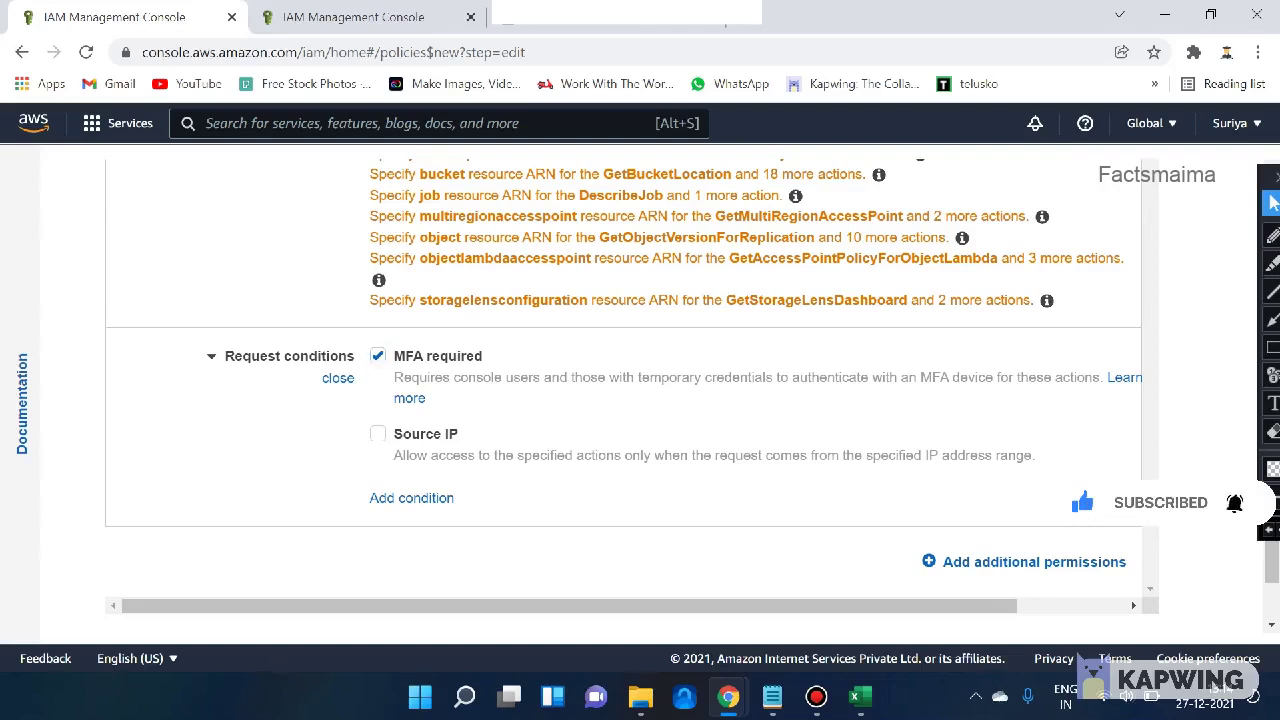
{"action": "left_click", "coordinate": [377, 433]}
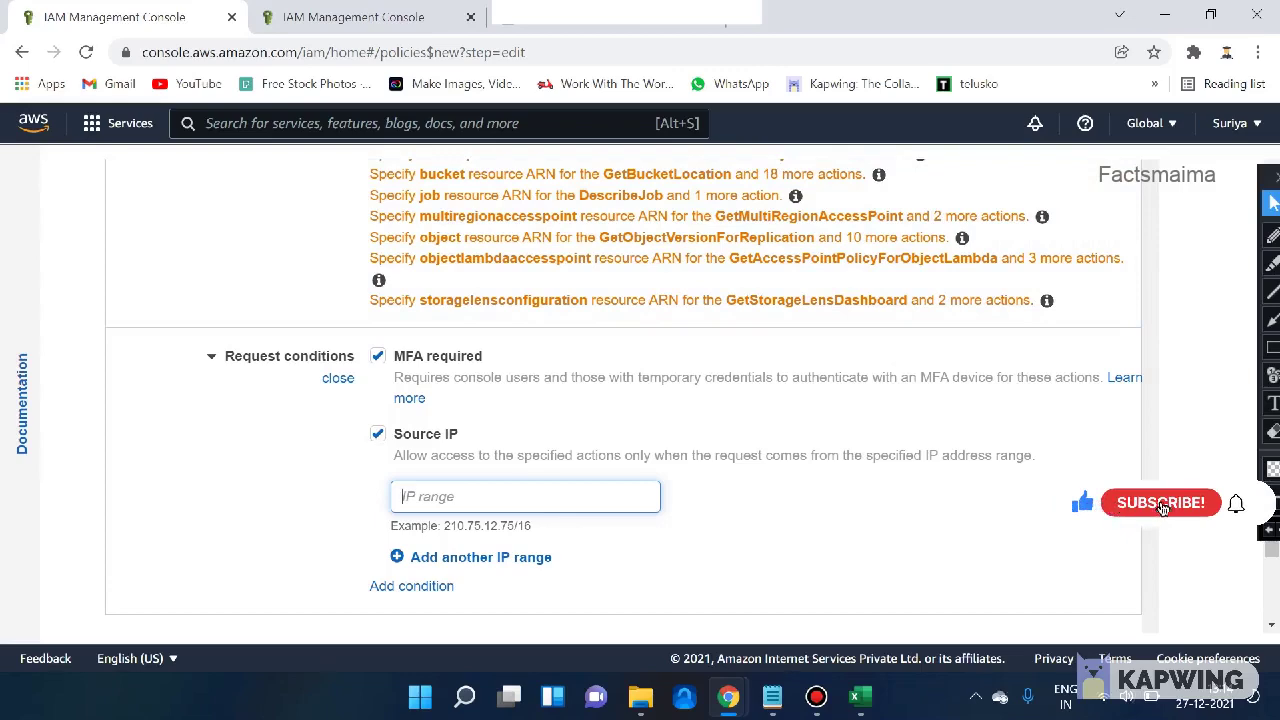
- Attempt to proceed to Tags, which shows an error that a resource must be chosen
{"action": "scroll", "coordinate": [624, 395], "scroll_direction": "up", "scroll_amount": 8}
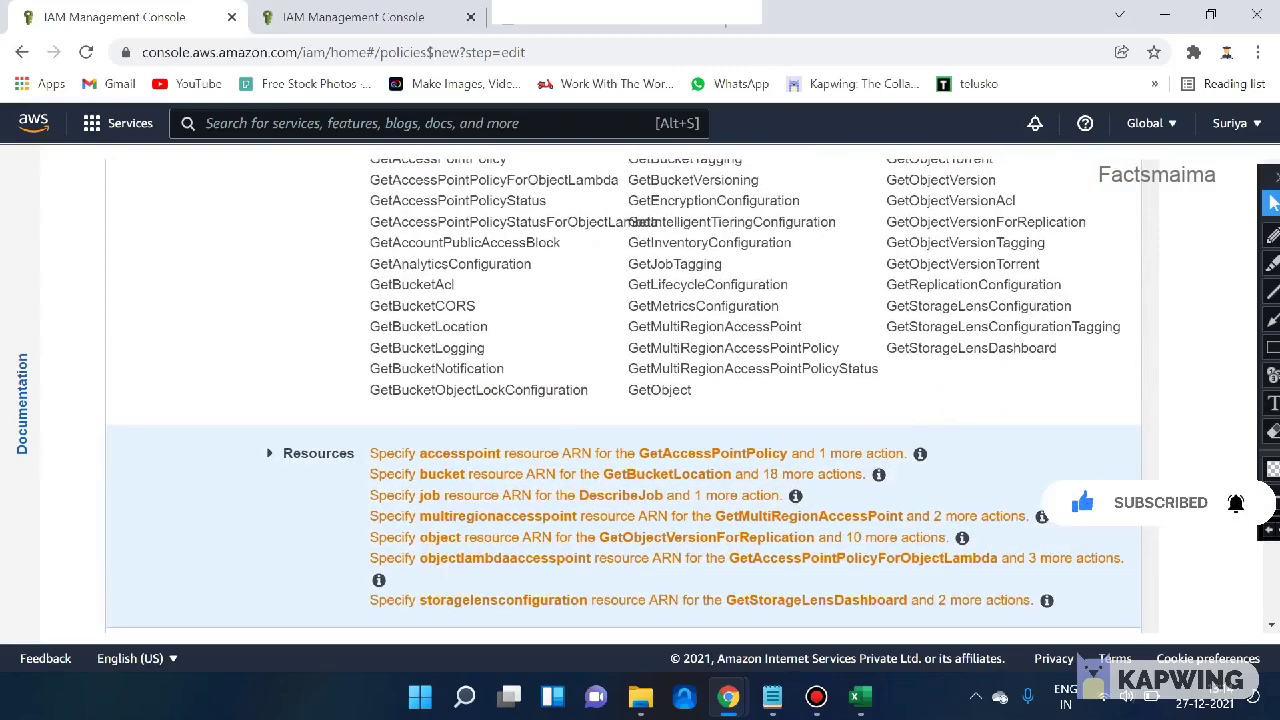
{"action": "scroll", "coordinate": [624, 395], "scroll_direction": "up", "scroll_amount": 2}
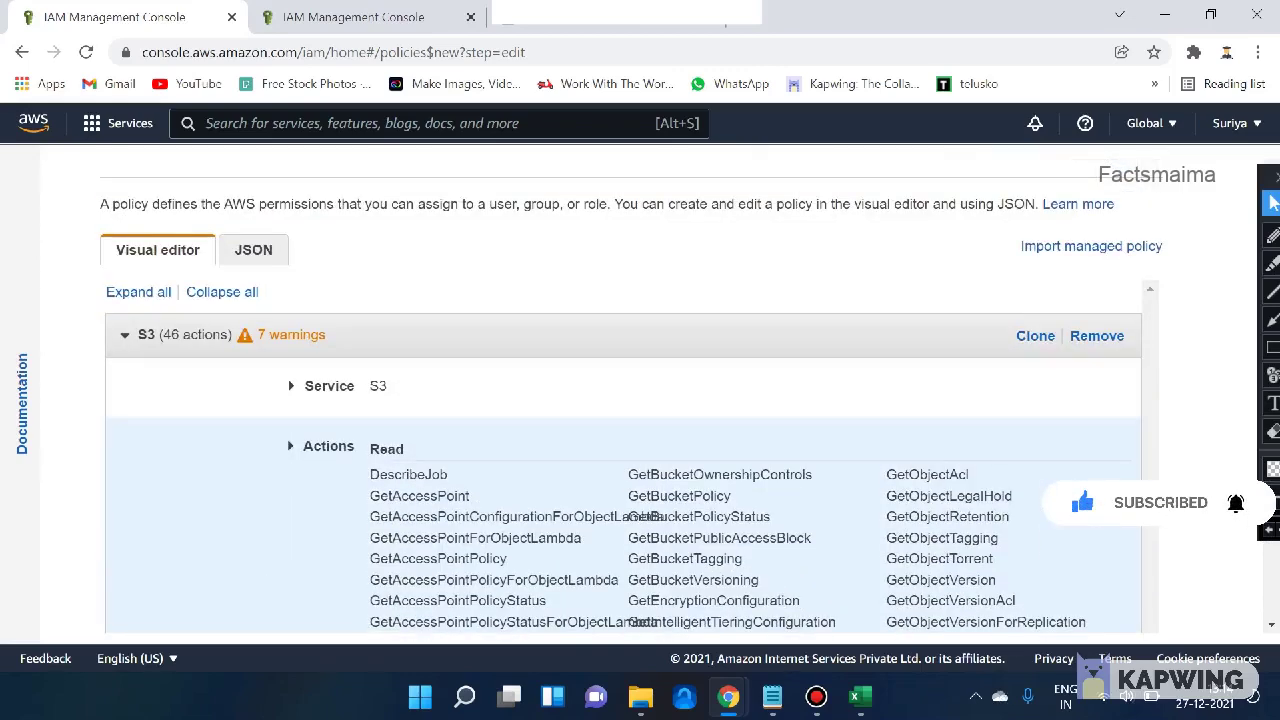
{"action": "scroll", "coordinate": [624, 395], "scroll_direction": "down", "scroll_amount": 10}
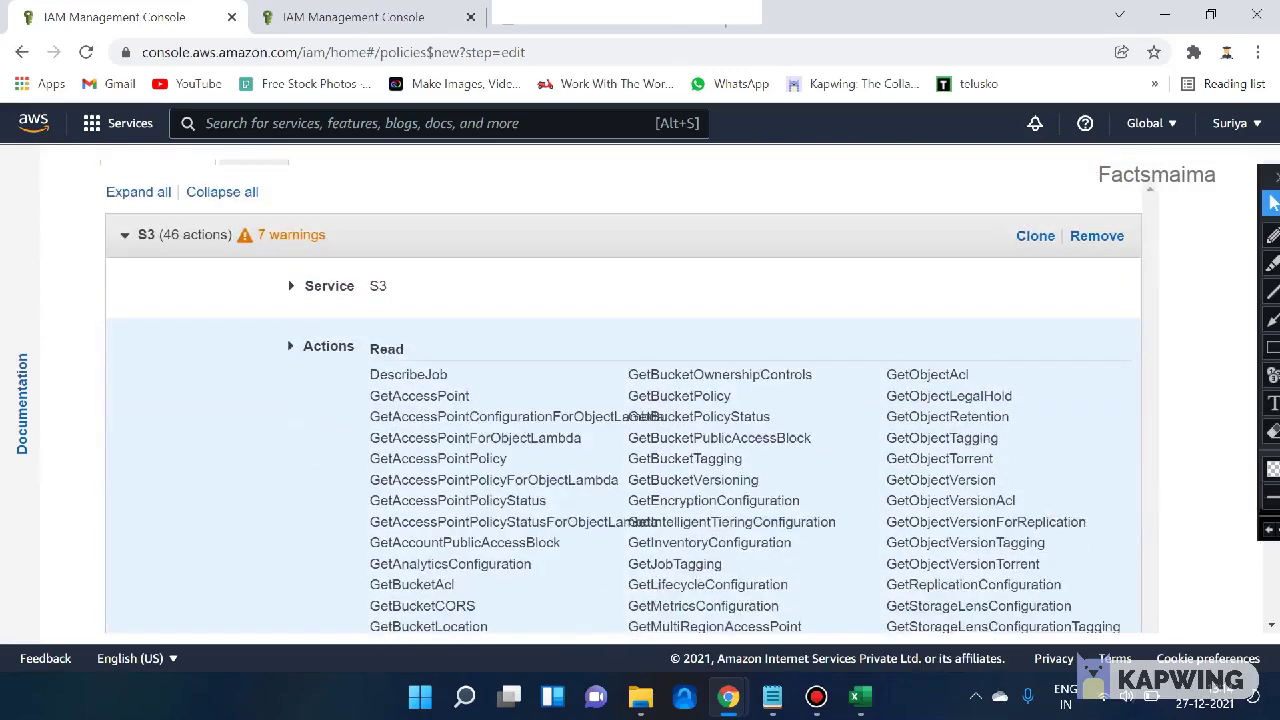
{"action": "left_click", "coordinate": [1108, 618]}
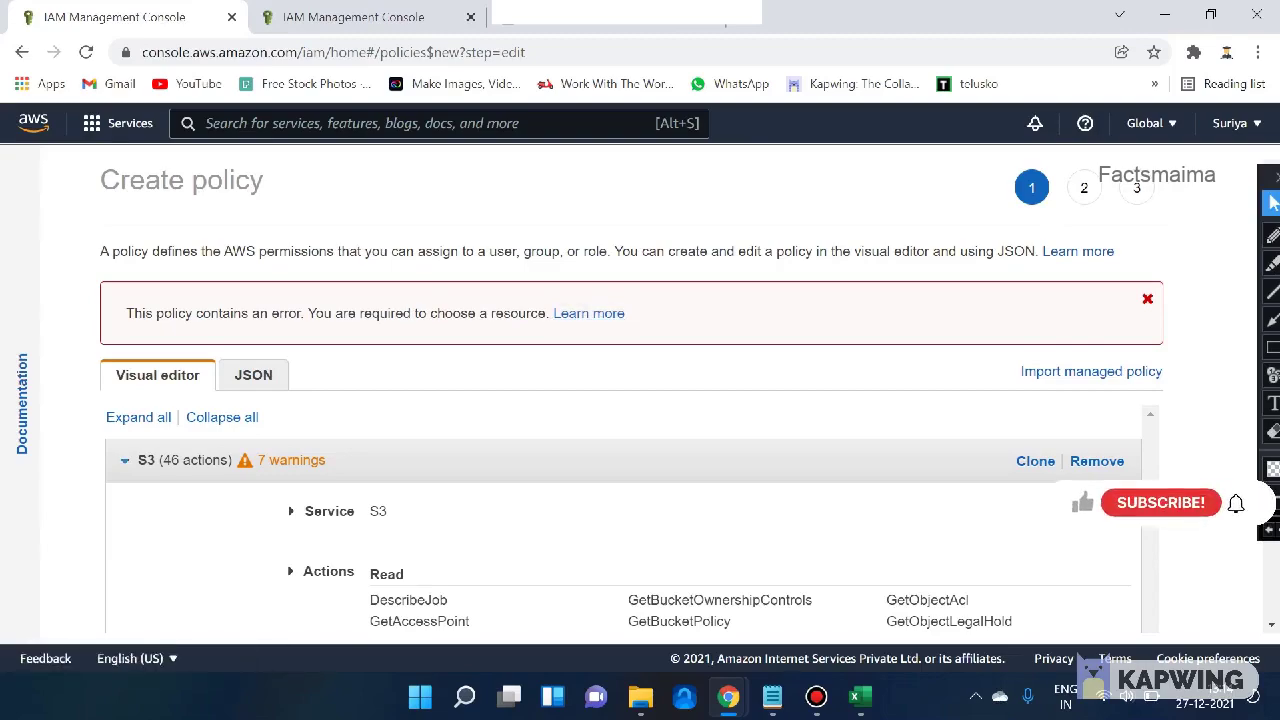
- Untick the MFA required and Source IP request conditions, leaving the policy with no conditions
{"action": "scroll", "coordinate": [1088, 508], "scroll_direction": "down", "scroll_amount": 3}
{"action": "scroll", "coordinate": [622, 285], "scroll_direction": "up", "scroll_amount": 2}
{"action": "scroll", "coordinate": [622, 285], "scroll_direction": "down", "scroll_amount": 9}
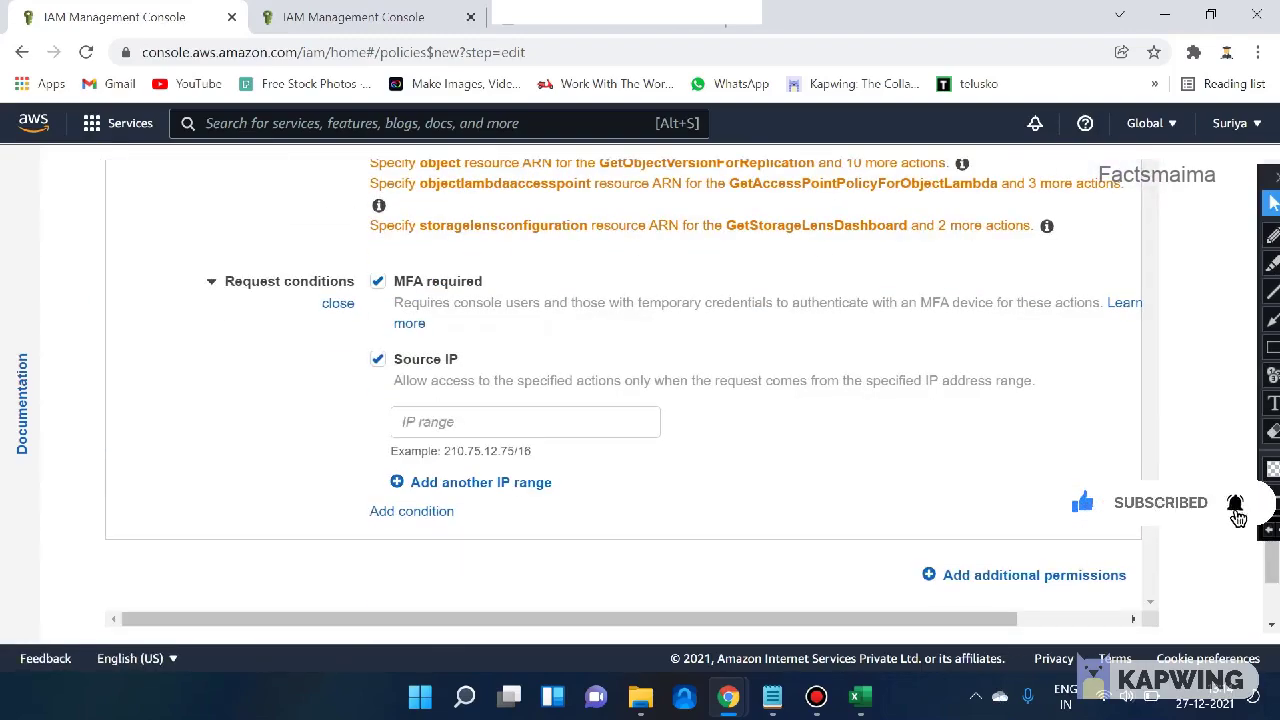
{"action": "scroll", "coordinate": [622, 390], "scroll_direction": "down", "scroll_amount": 1}
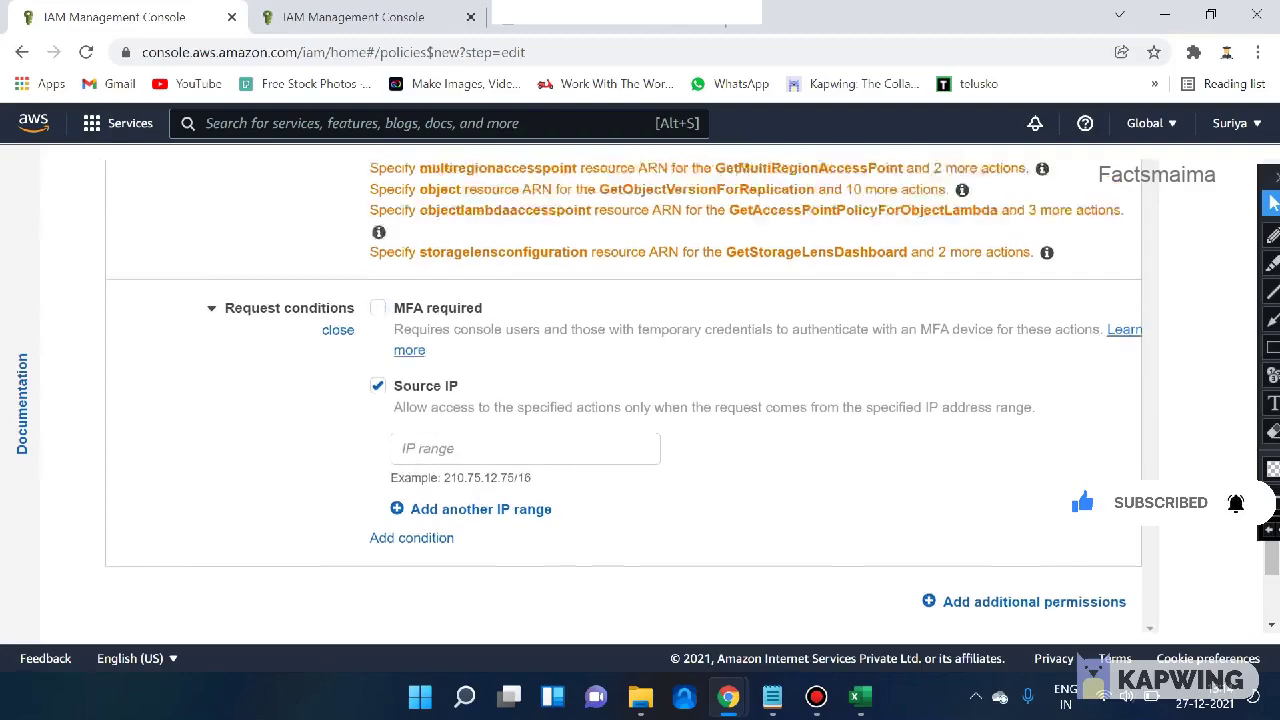
{"action": "left_click", "coordinate": [378, 259]}
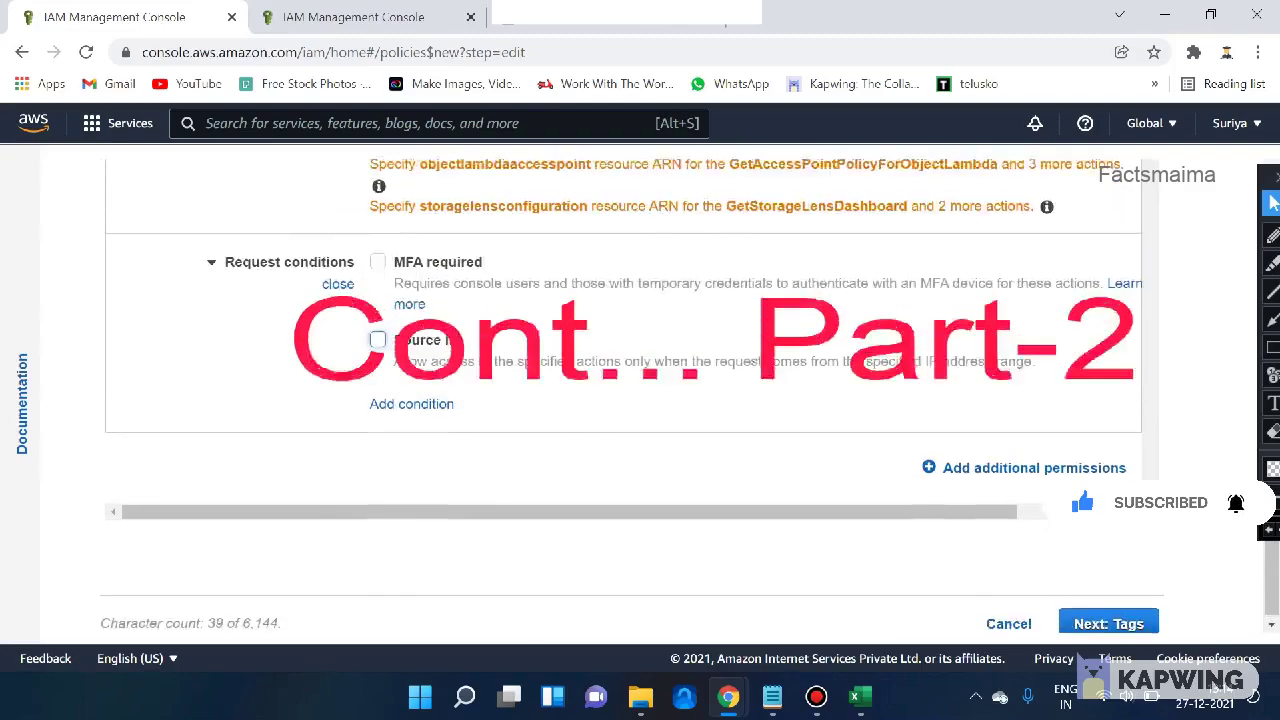
{"action": "scroll", "coordinate": [622, 390], "scroll_direction": "up", "scroll_amount": 9}
{"action": "scroll", "coordinate": [622, 390], "scroll_direction": "down", "scroll_amount": 2}
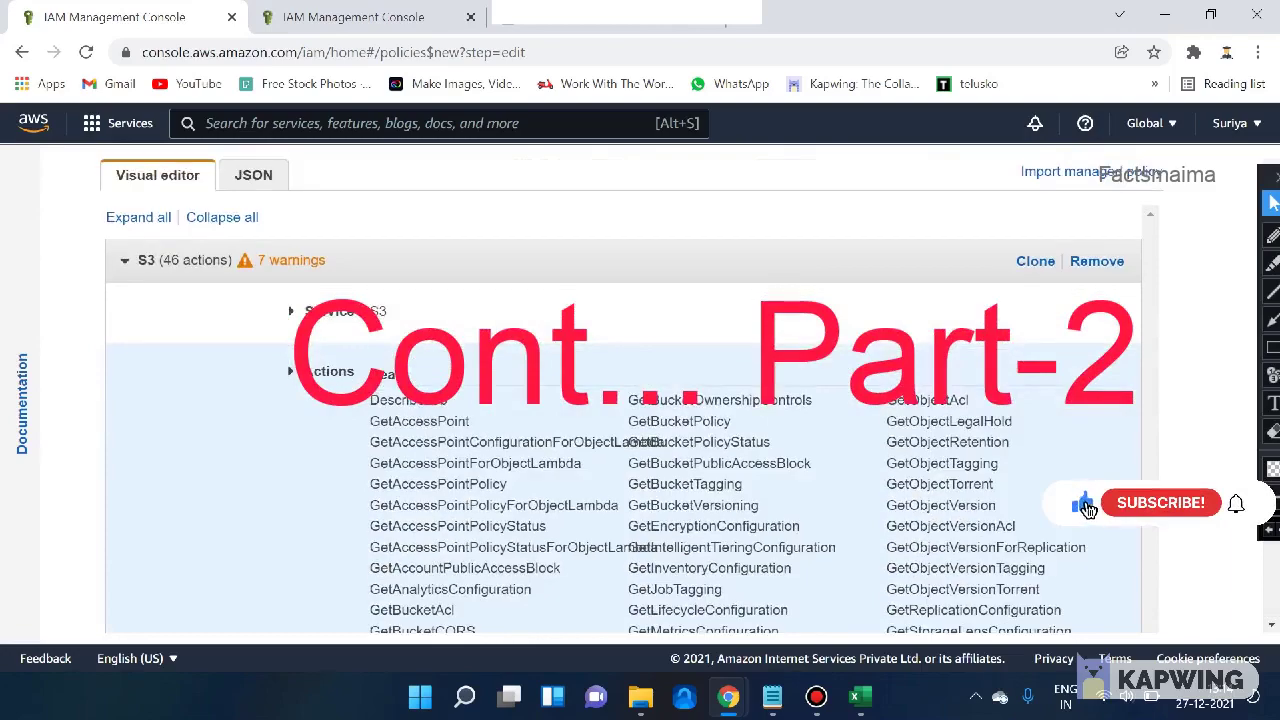
{"action": "scroll", "coordinate": [622, 390], "scroll_direction": "down", "scroll_amount": 4}
{"action": "scroll", "coordinate": [622, 390], "scroll_direction": "up", "scroll_amount": 2}
{"action": "scroll", "coordinate": [622, 390], "scroll_direction": "down", "scroll_amount": 2}
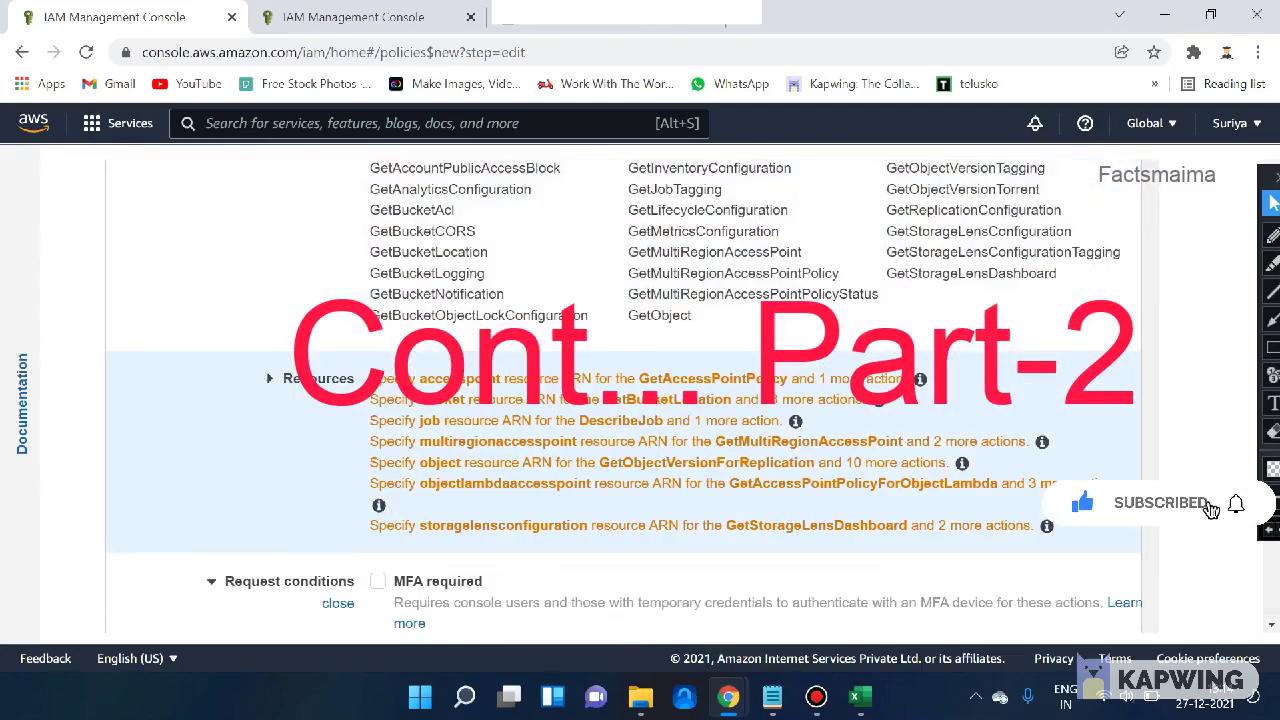